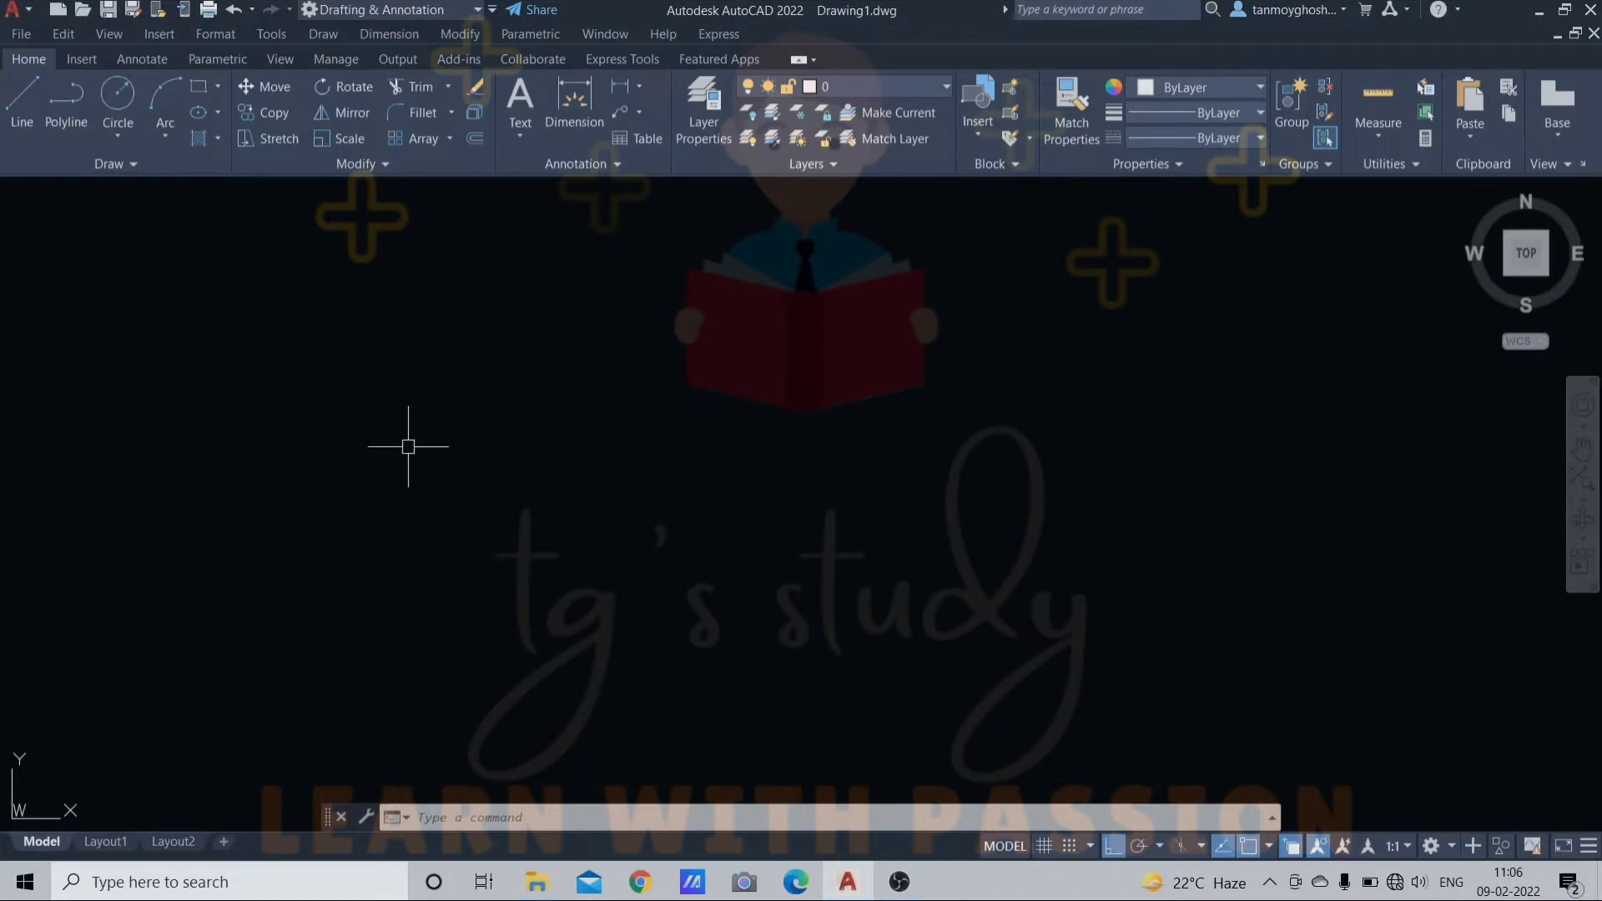
pyautogui.write('a')
pyautogui.press('Return')
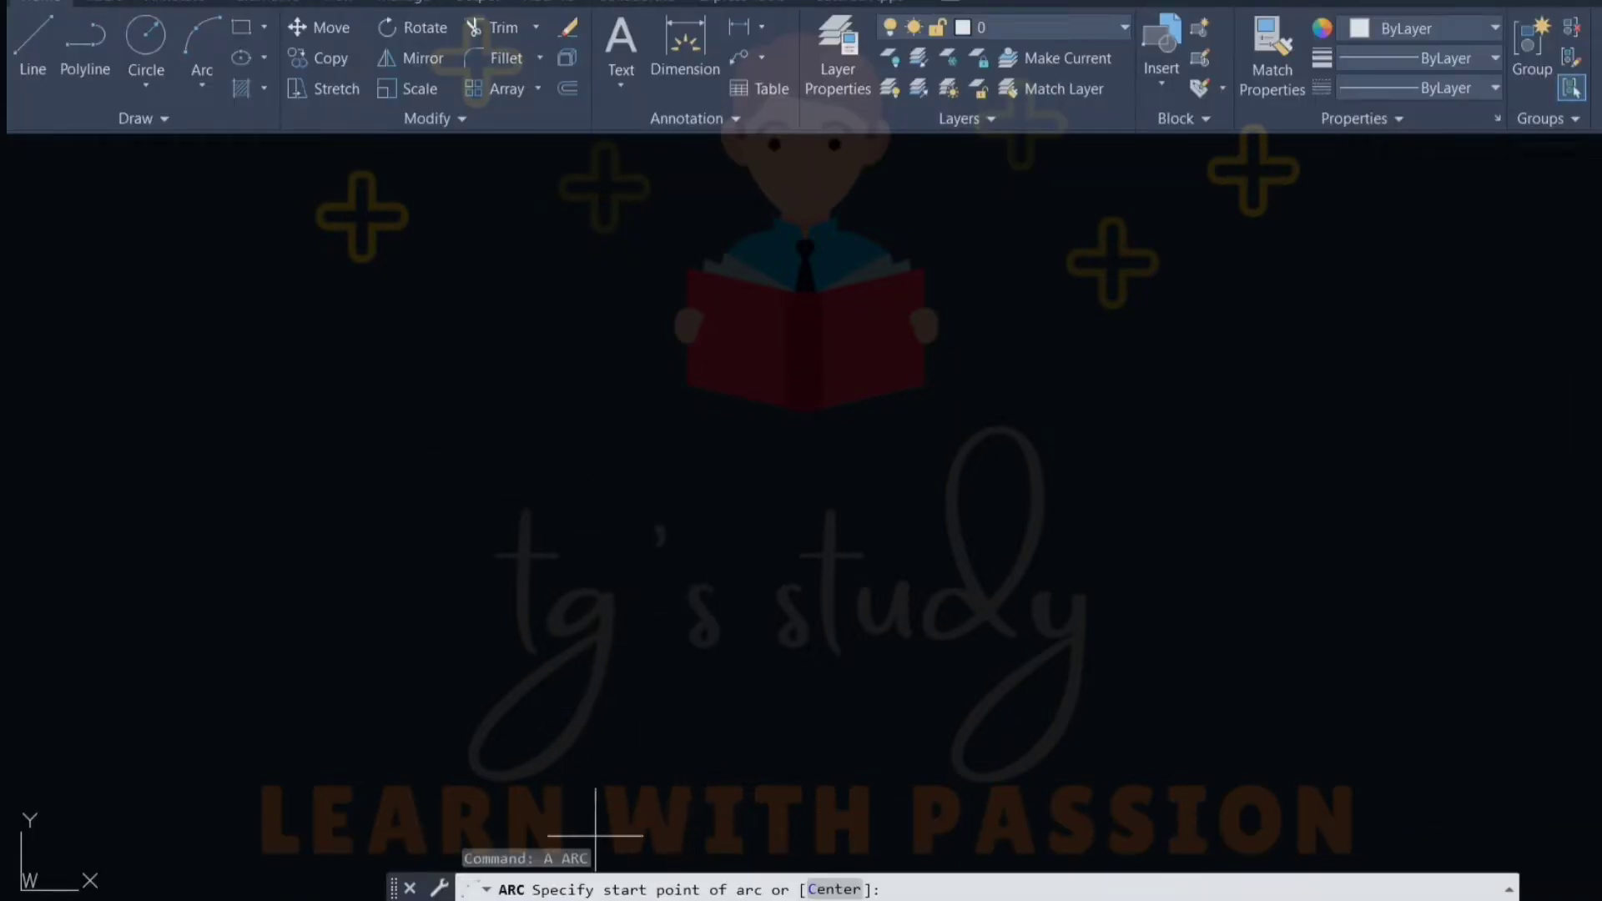
pyautogui.click(202, 94)
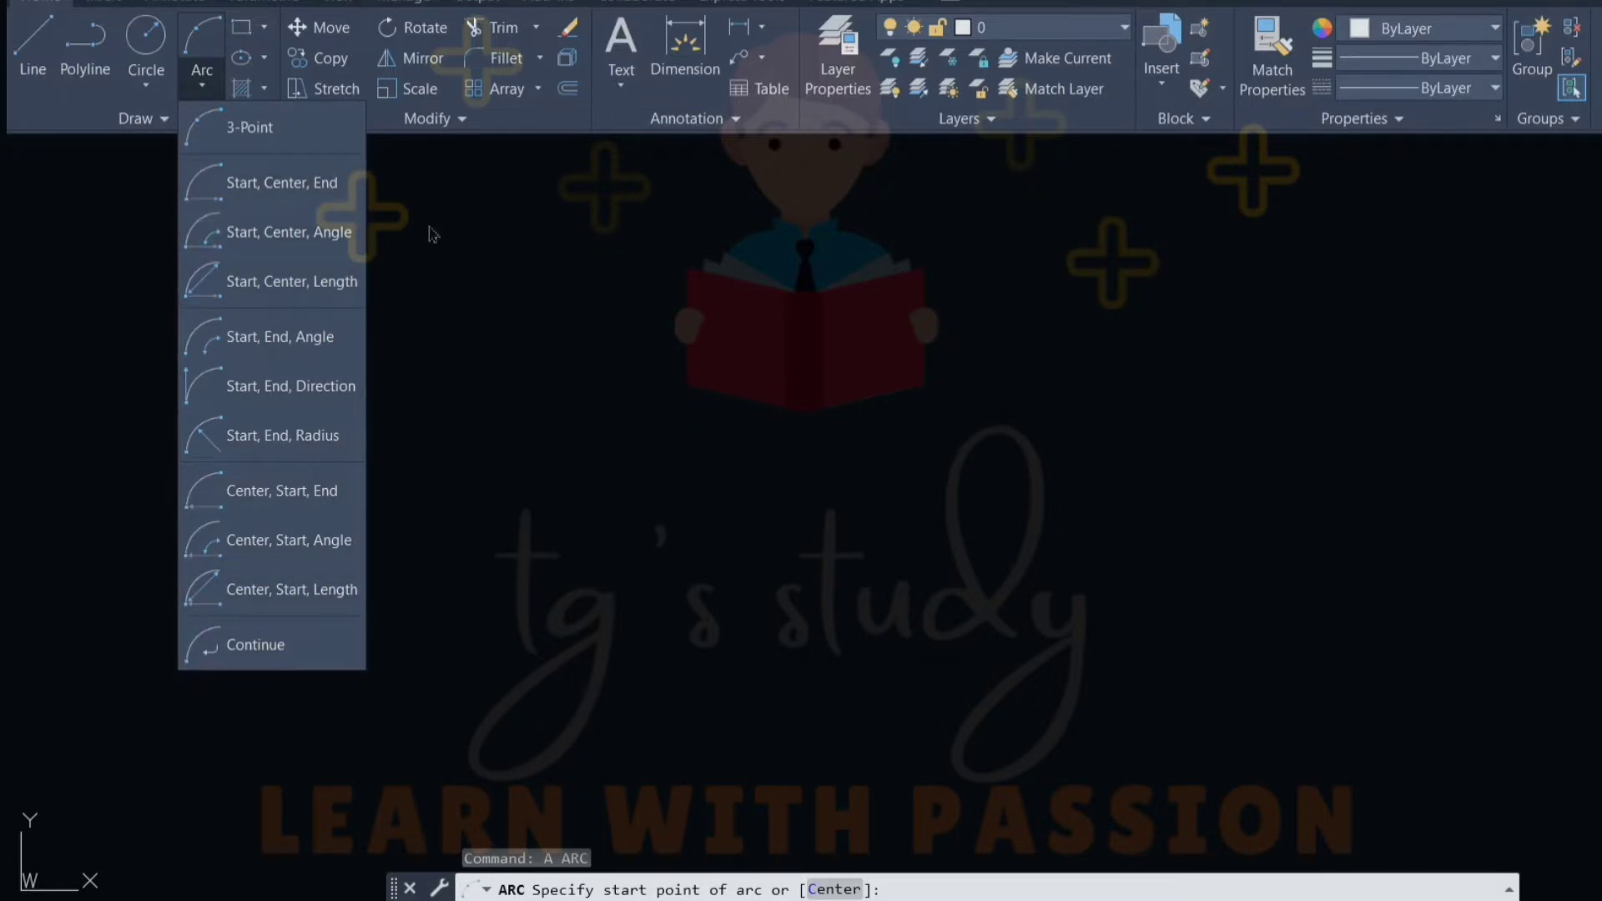
pyautogui.press('Escape')
pyautogui.press('Escape')
pyautogui.press('Escape')
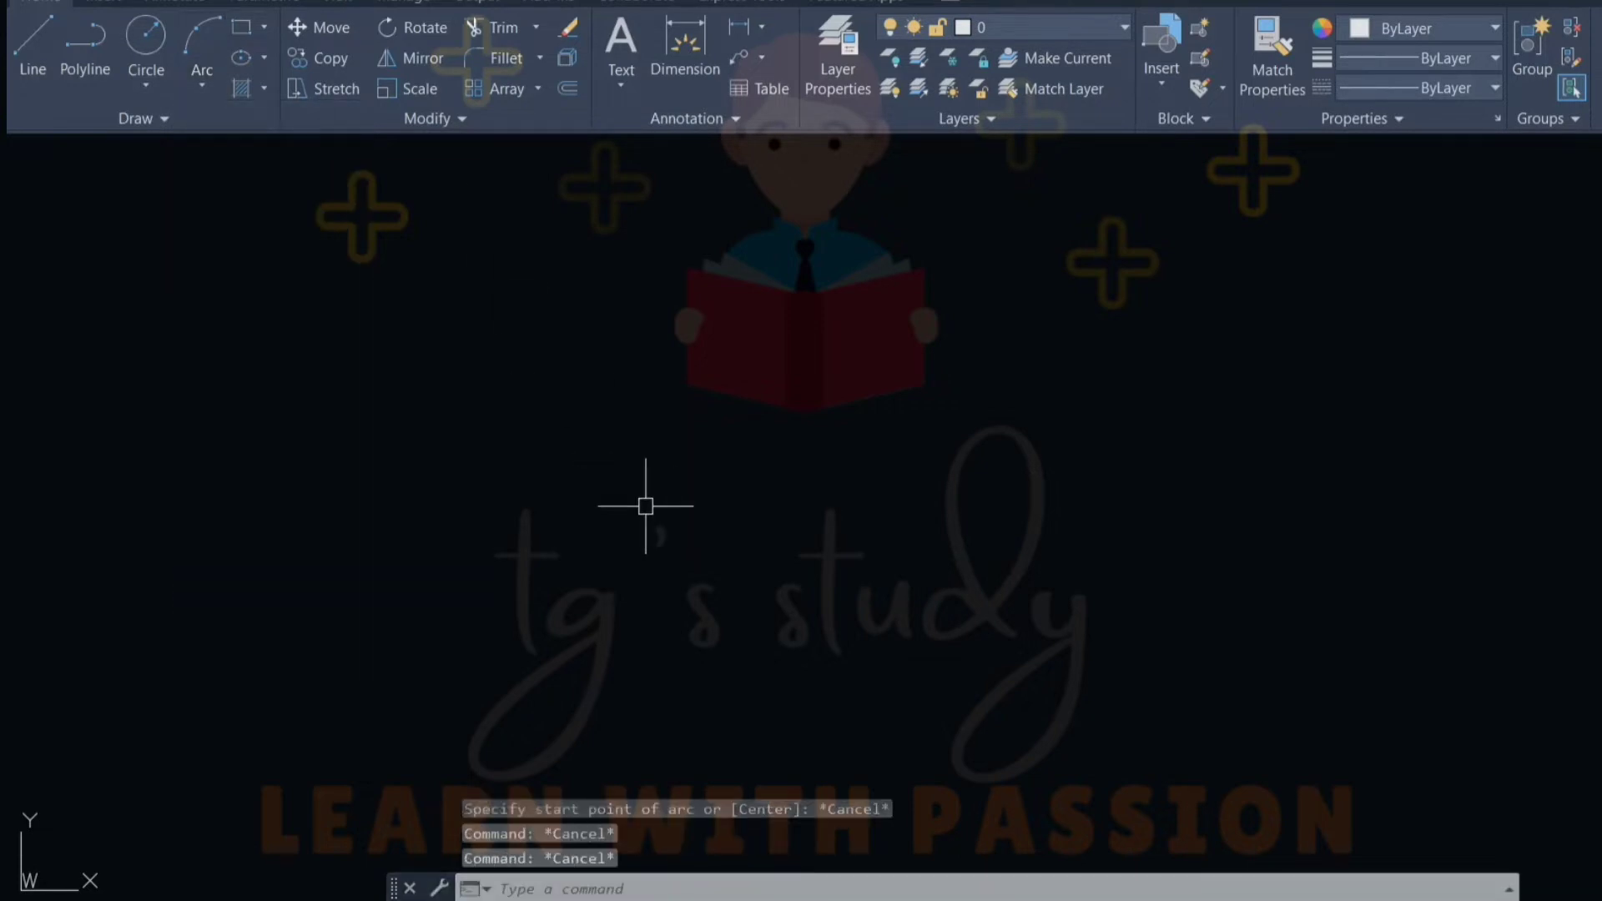
# Draw a rectangle by dimensions, 100 long and 50 wide, in the empty drawing area
pyautogui.write('rec')
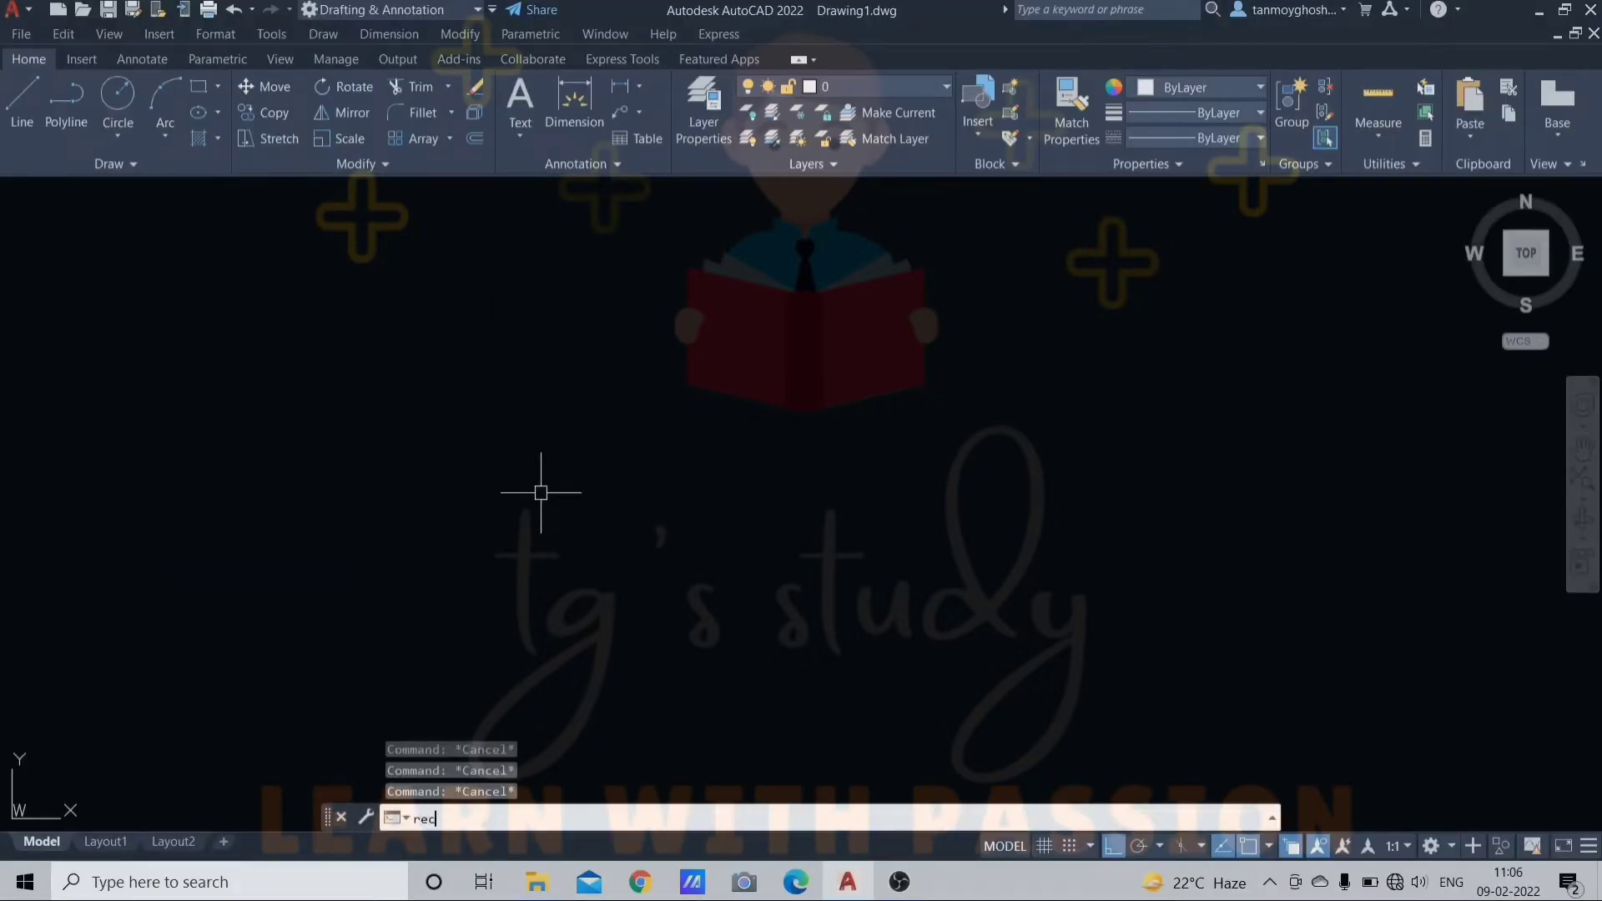
pyautogui.press('Return')
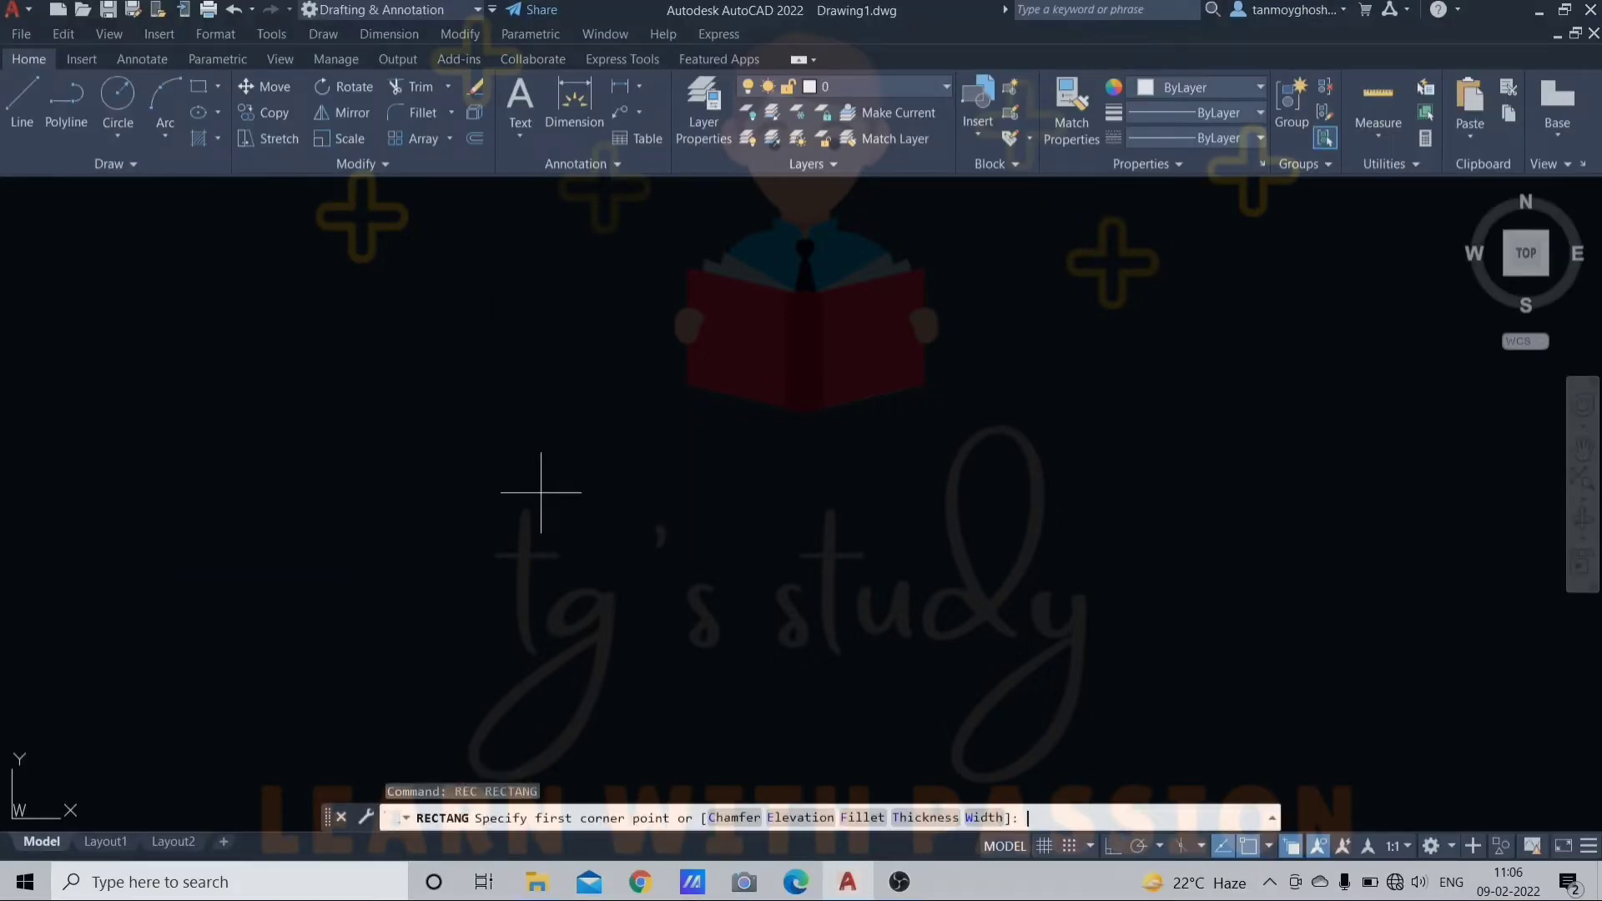
pyautogui.click(543, 423)
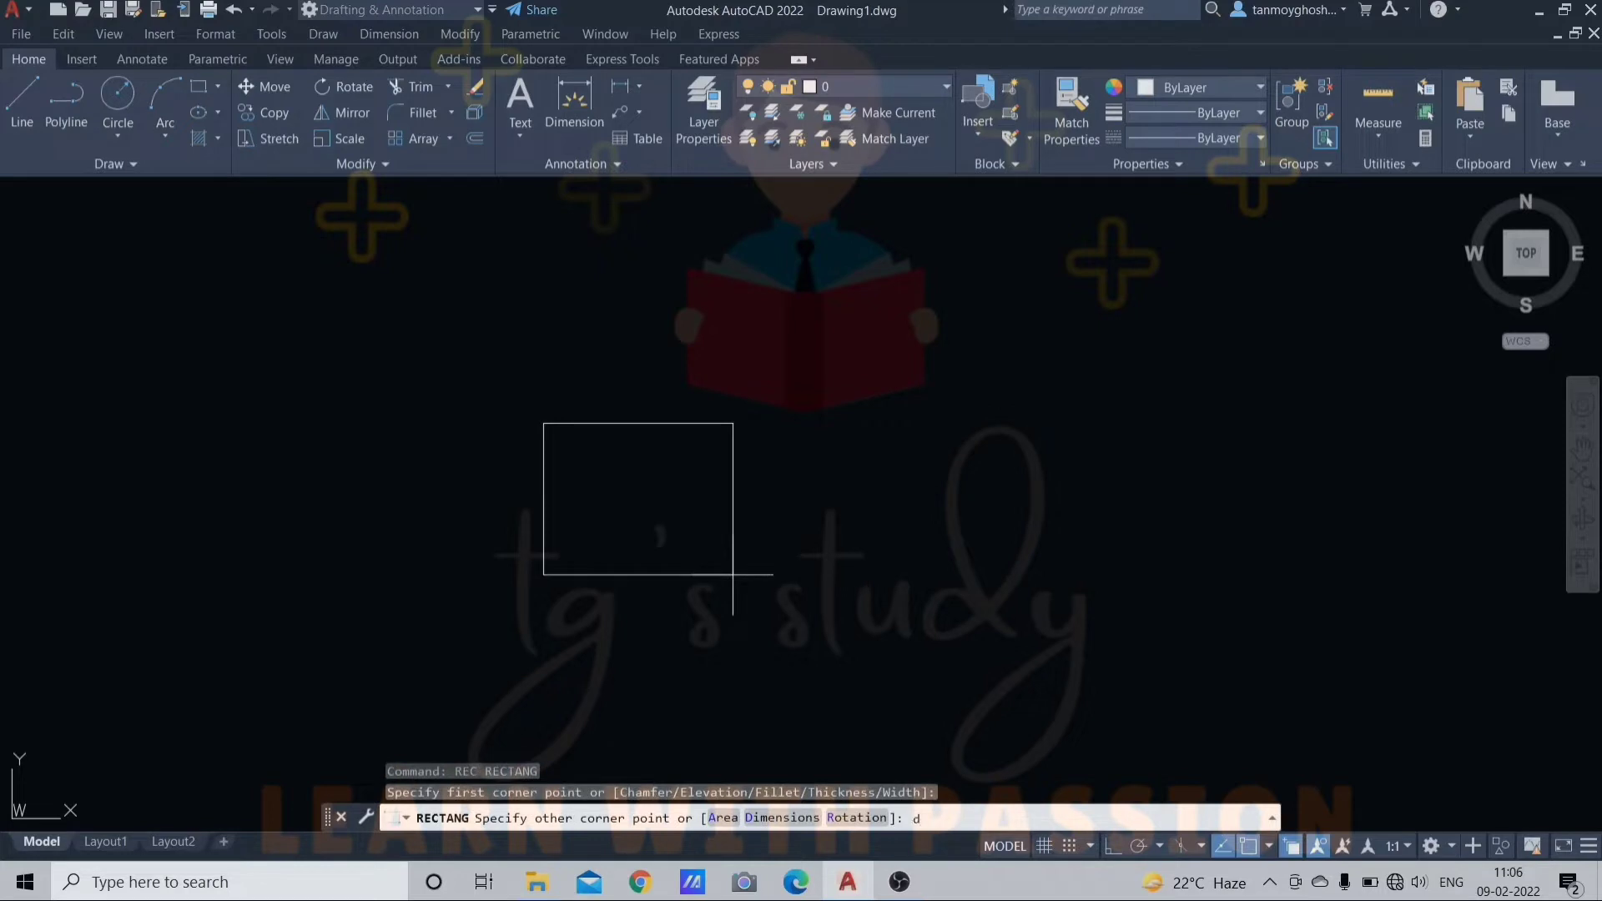
pyautogui.press('Return')
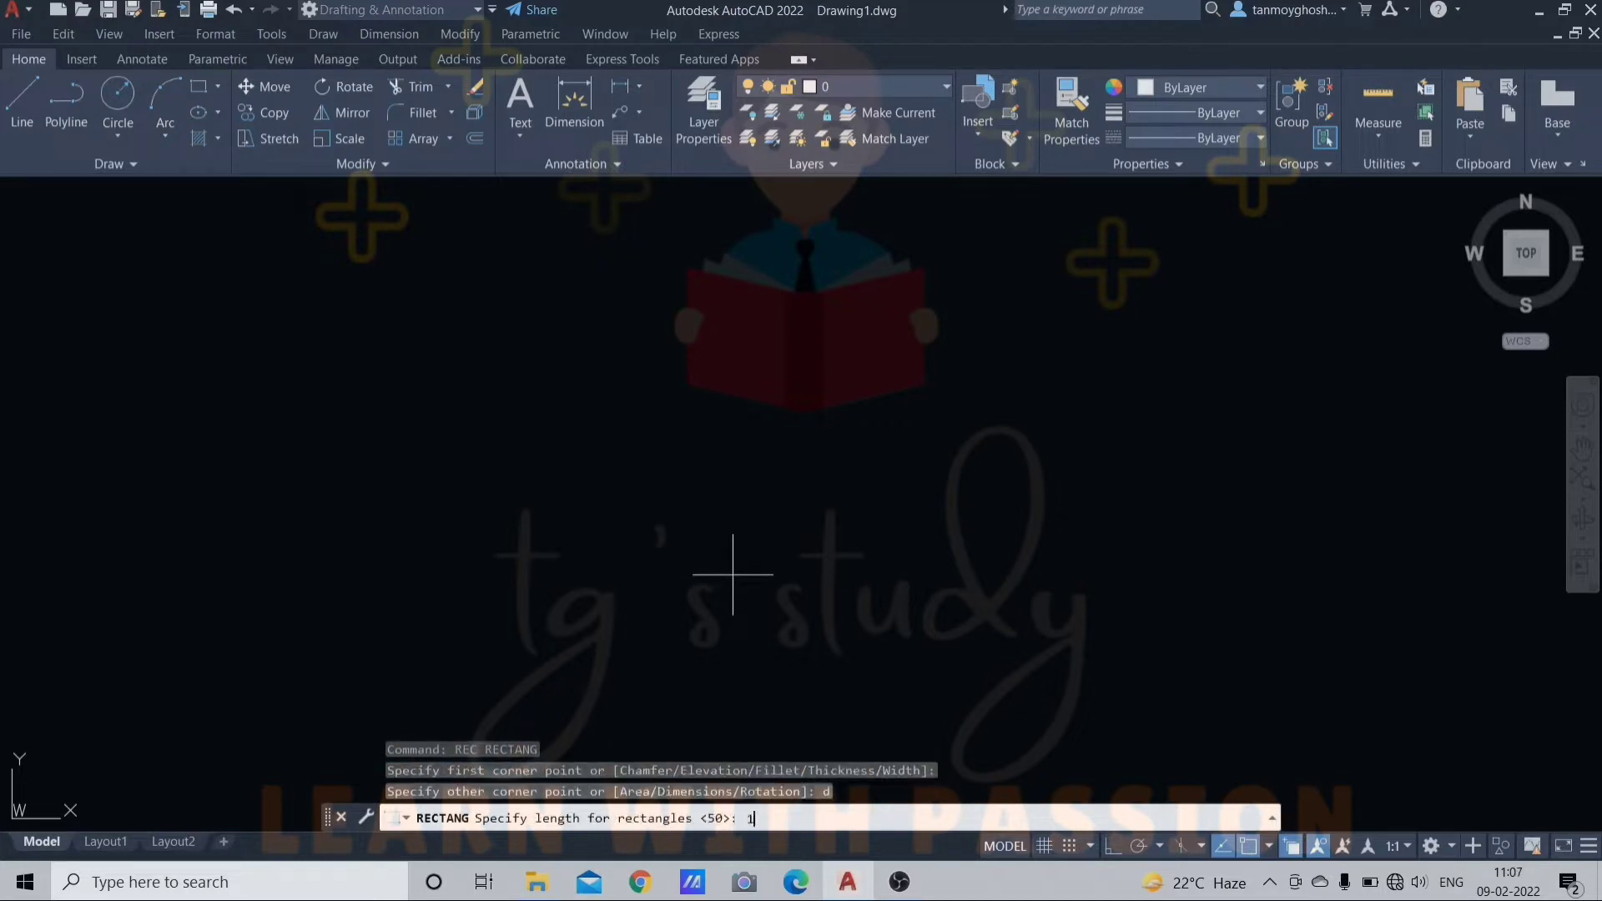
pyautogui.write('100')
pyautogui.press('Return')
pyautogui.write('50')
pyautogui.press('Return')
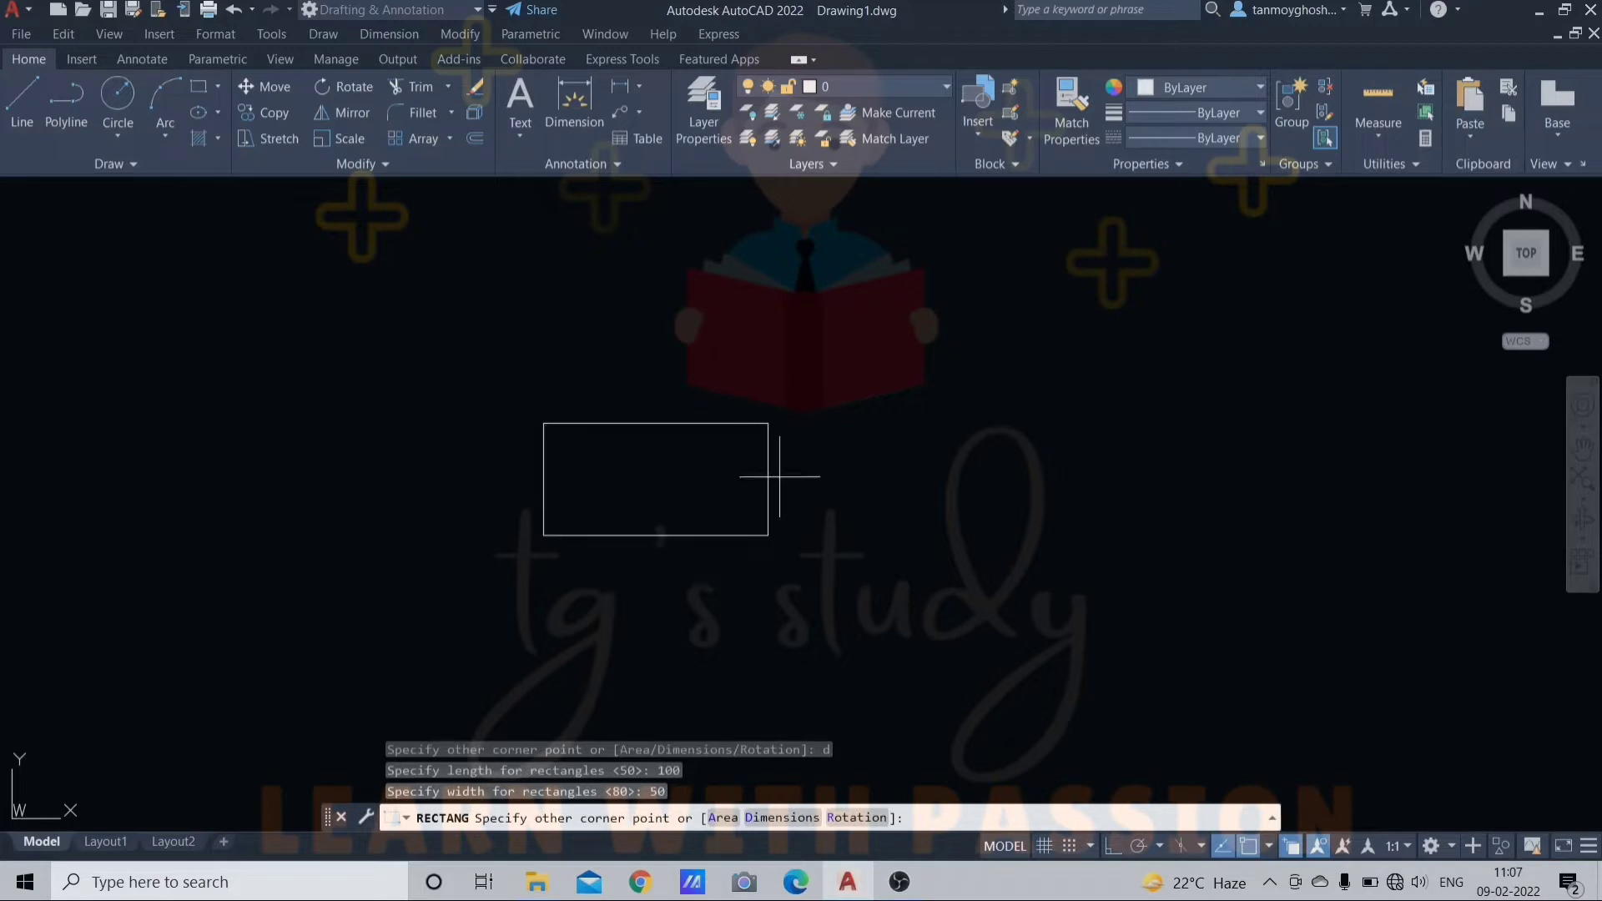
pyautogui.click(818, 525)
pyautogui.scroll(2, 648, 440)
pyautogui.moveTo(647, 439); pyautogui.dragTo(715, 397, button='middle')
pyautogui.press('Escape')
pyautogui.press('Escape')
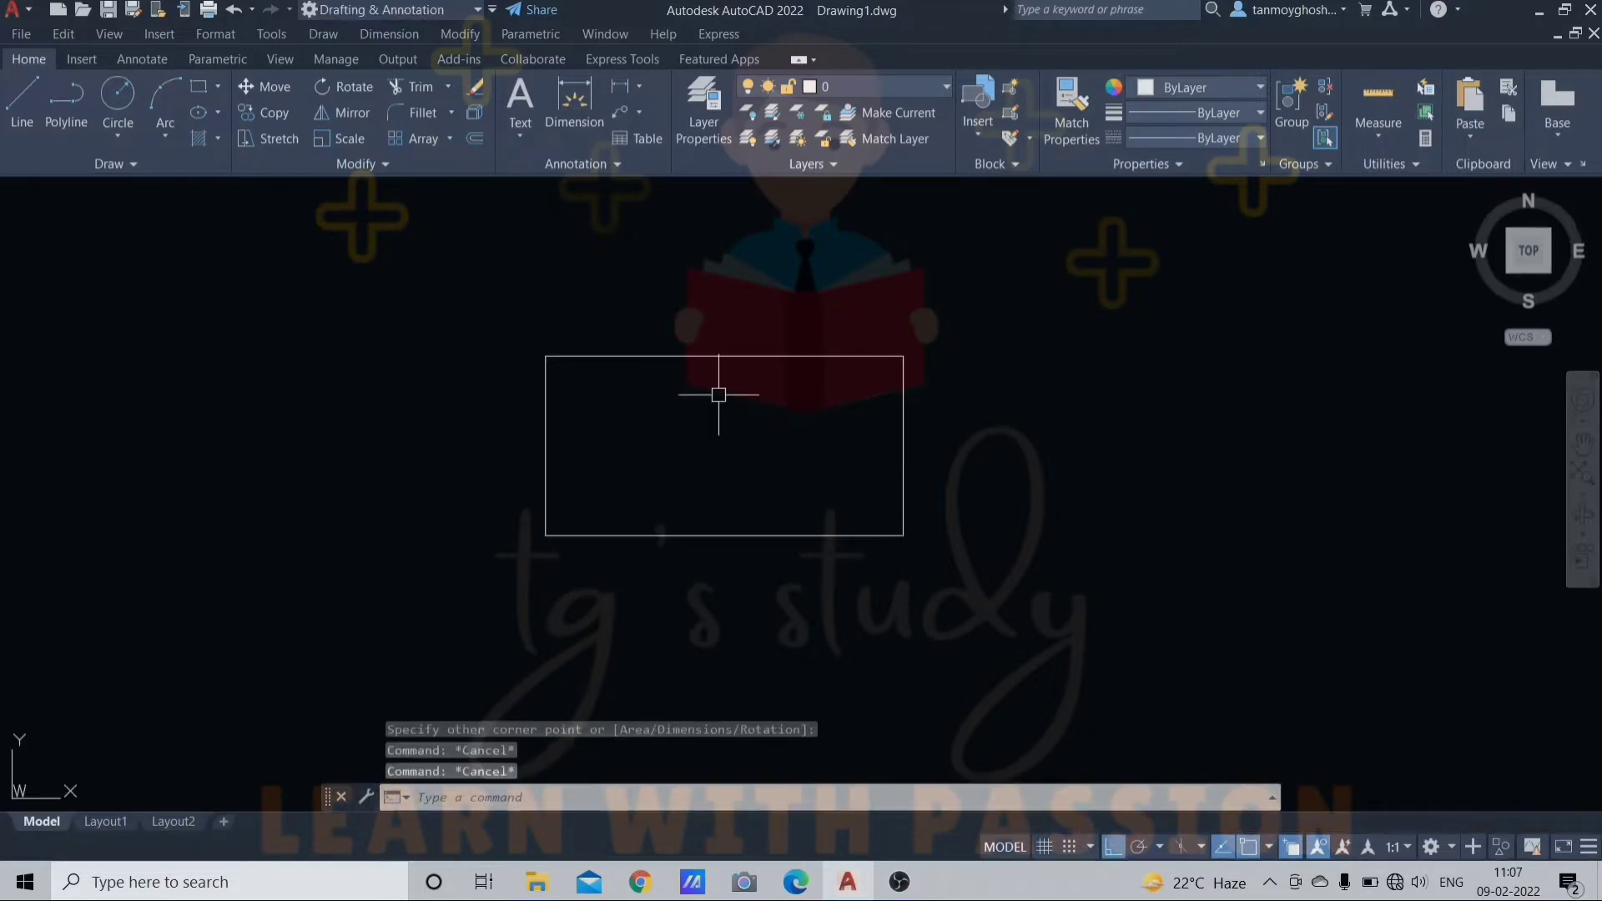
# Add a vertical linear dimension beside the rectangle's left edge
pyautogui.write('DLI')
pyautogui.press('Return')
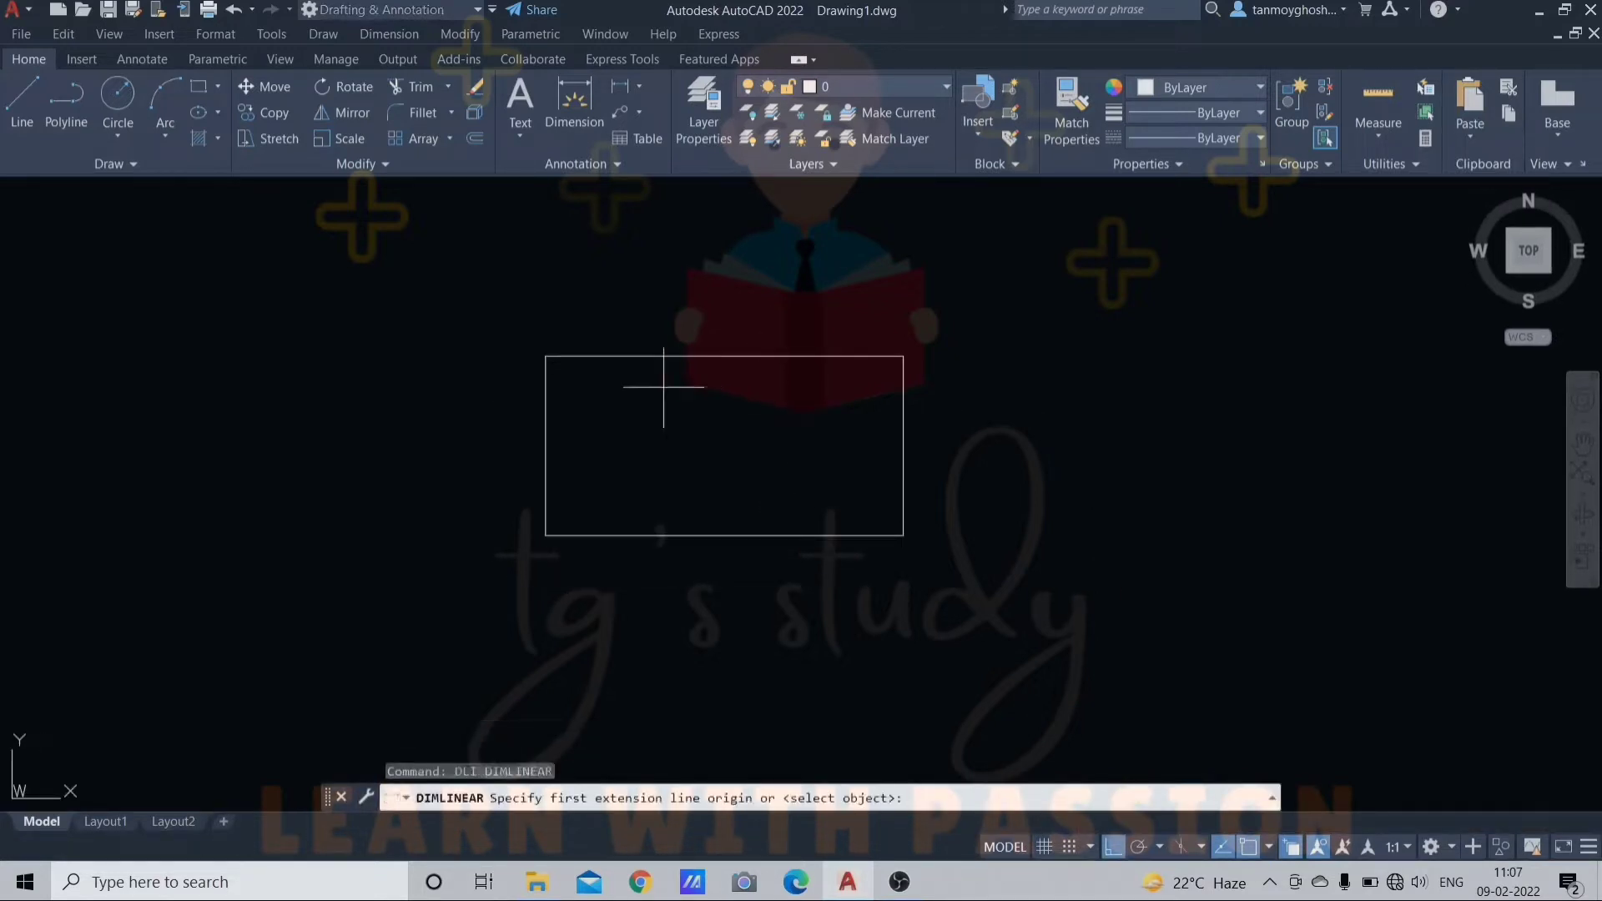
pyautogui.click(546, 356)
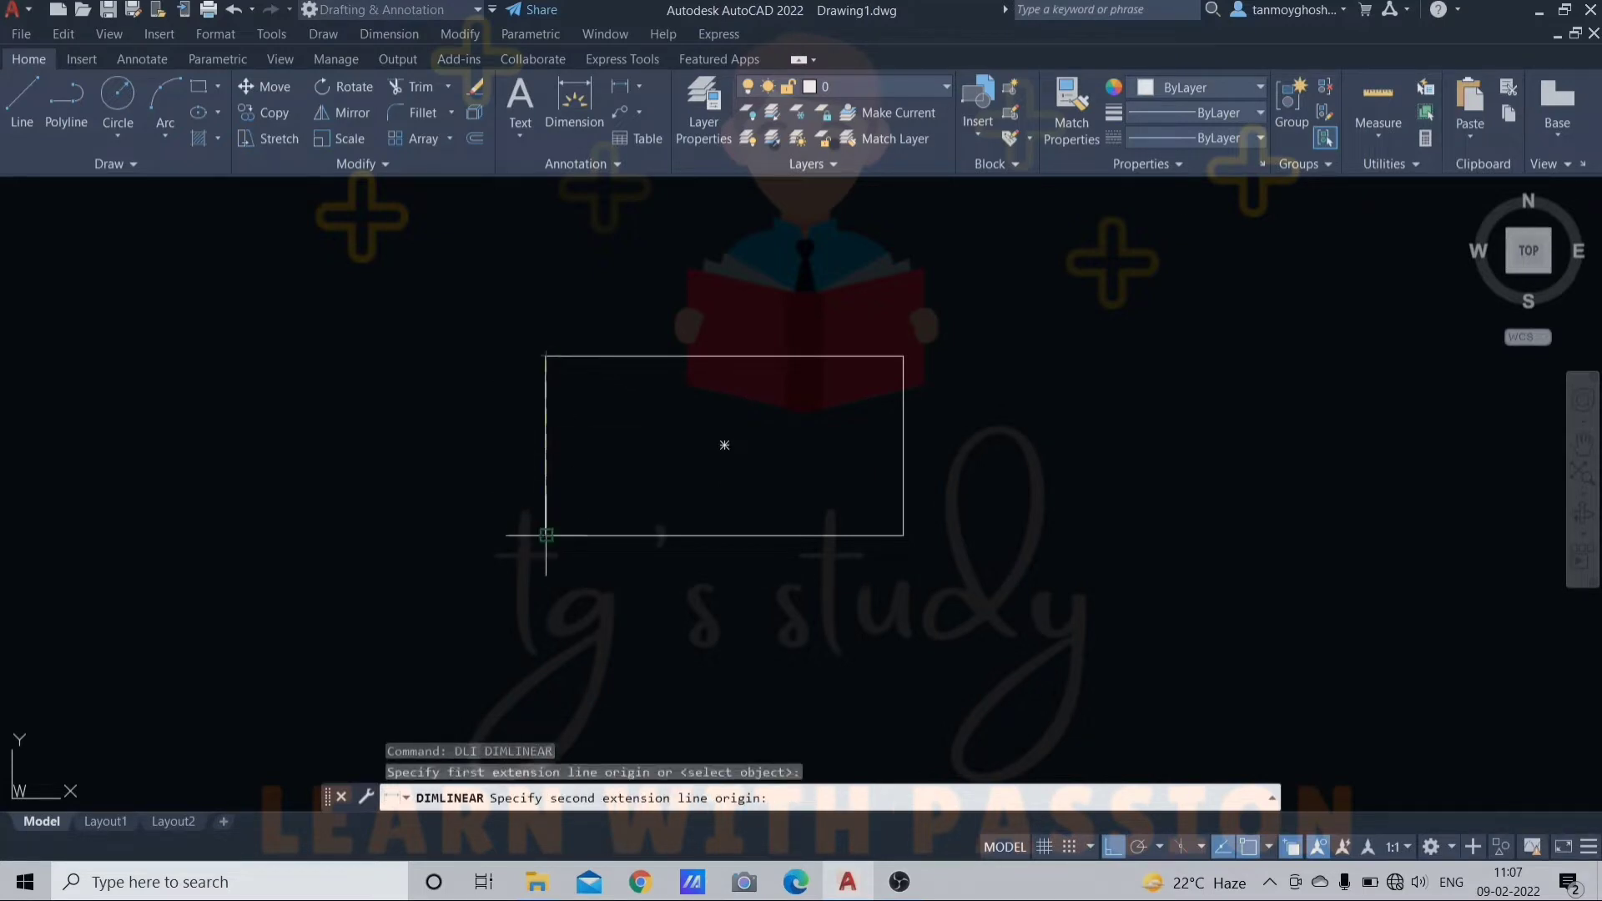
pyautogui.click(547, 535)
pyautogui.click(477, 447)
# Add a horizontal linear dimension below the rectangle's bottom edge
pyautogui.press('Return')
pyautogui.click(547, 535)
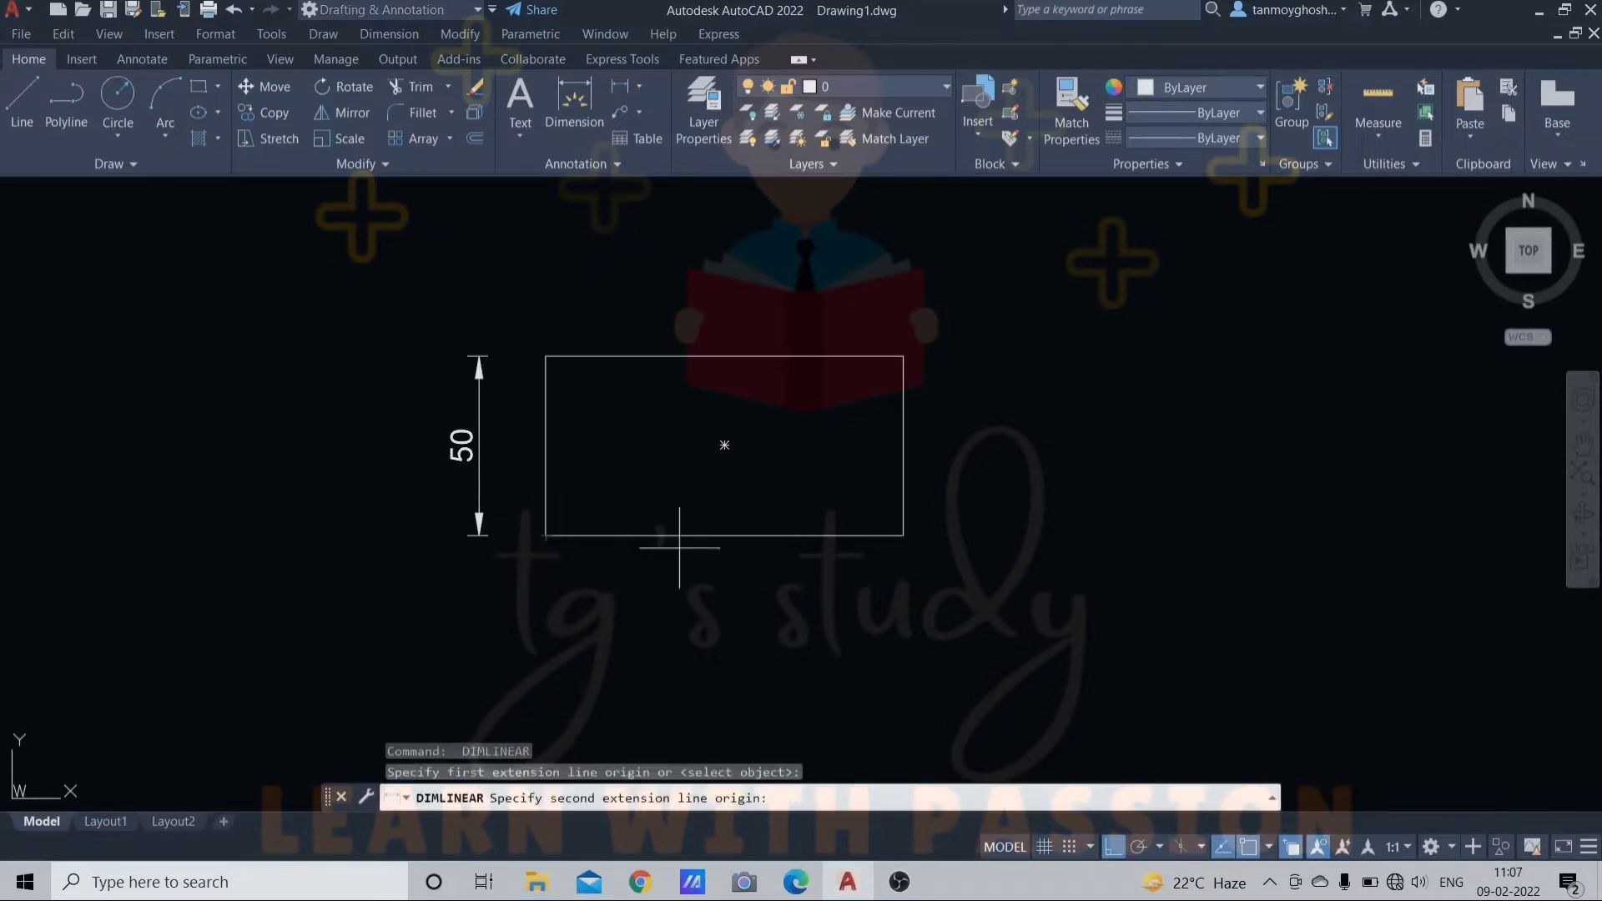
pyautogui.click(903, 535)
pyautogui.click(893, 603)
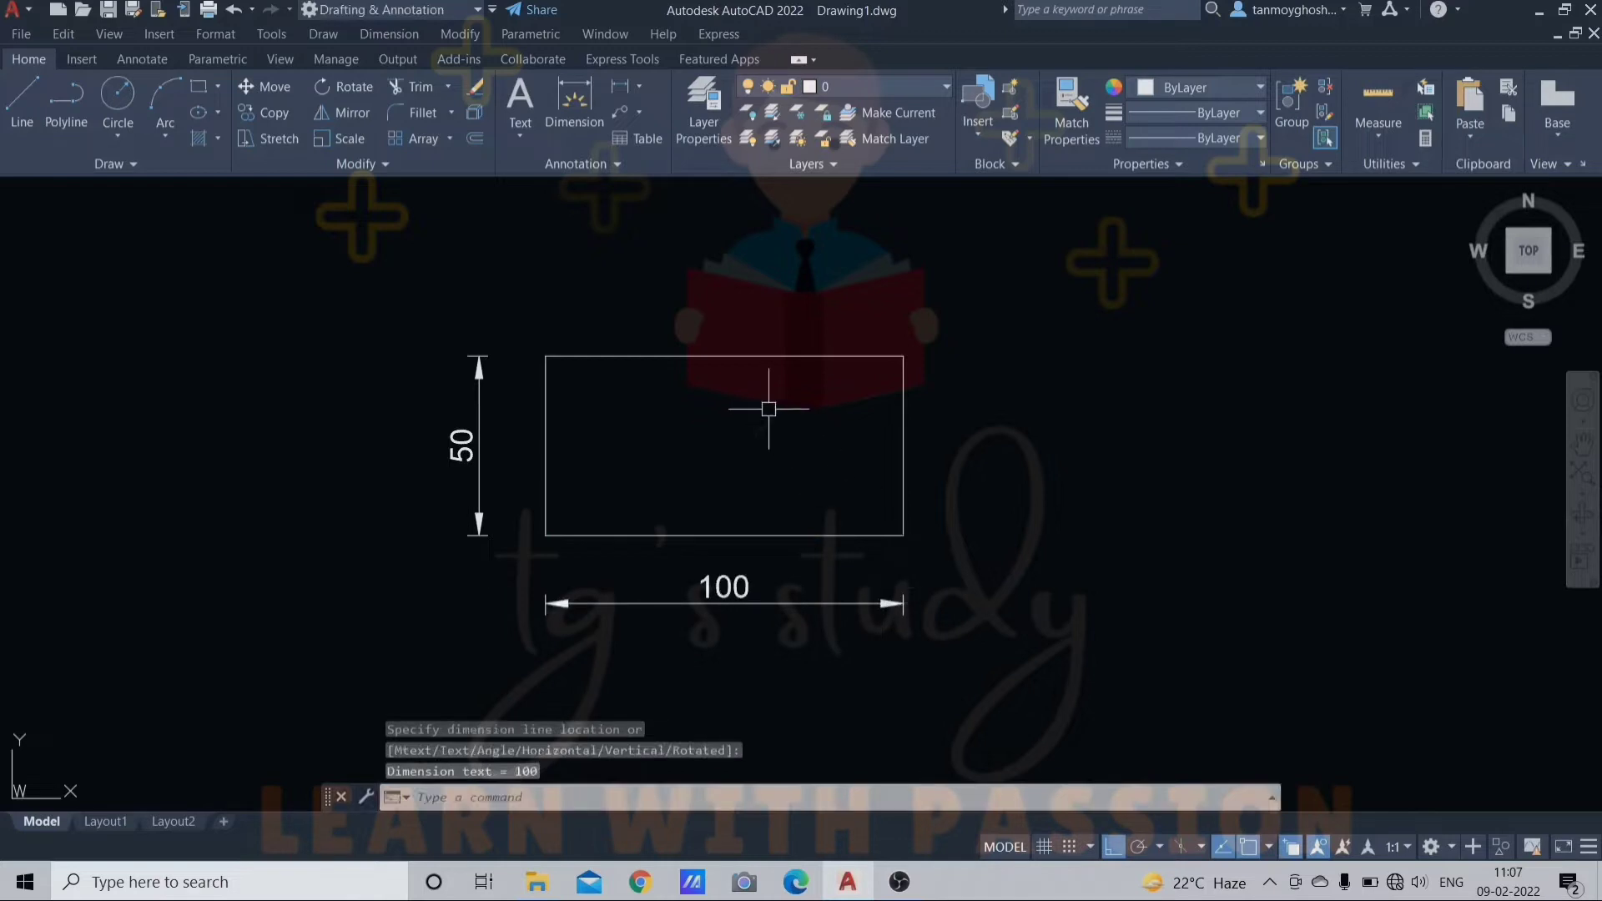
pyautogui.moveTo(769, 409); pyautogui.dragTo(768, 452, button='middle')
pyautogui.press('Escape')
pyautogui.press('Escape')
pyautogui.press('Escape')
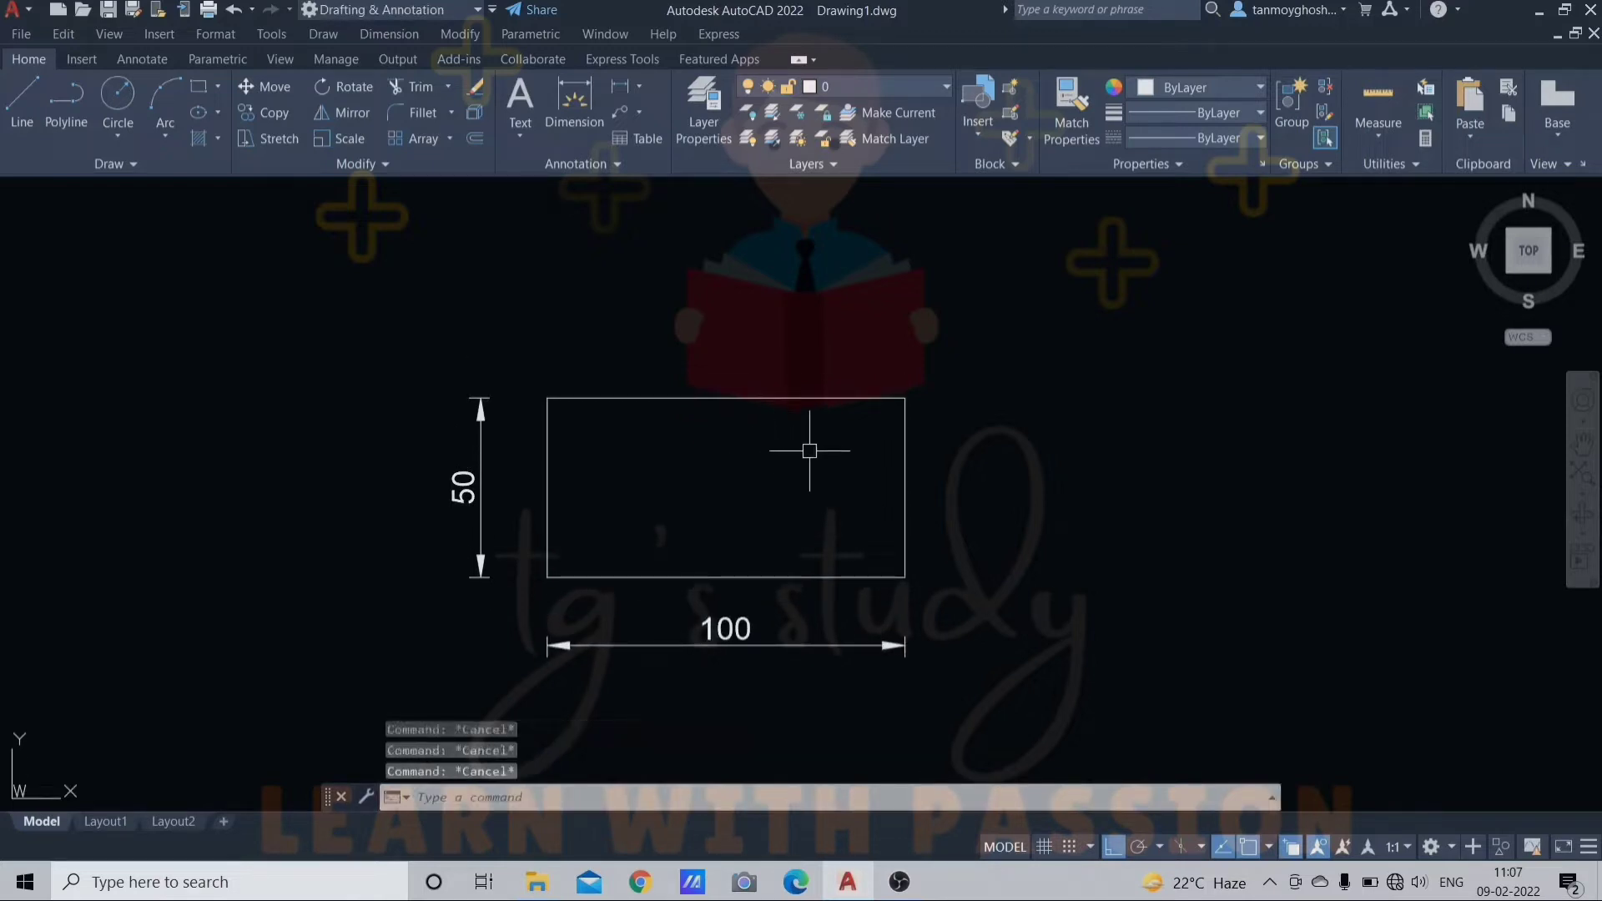
# Draw a vertical line from the midpoint of the rectangle's top edge to the midpoint of its bottom edge
pyautogui.write('l')
pyautogui.press('Return')
pyautogui.click(726, 398)
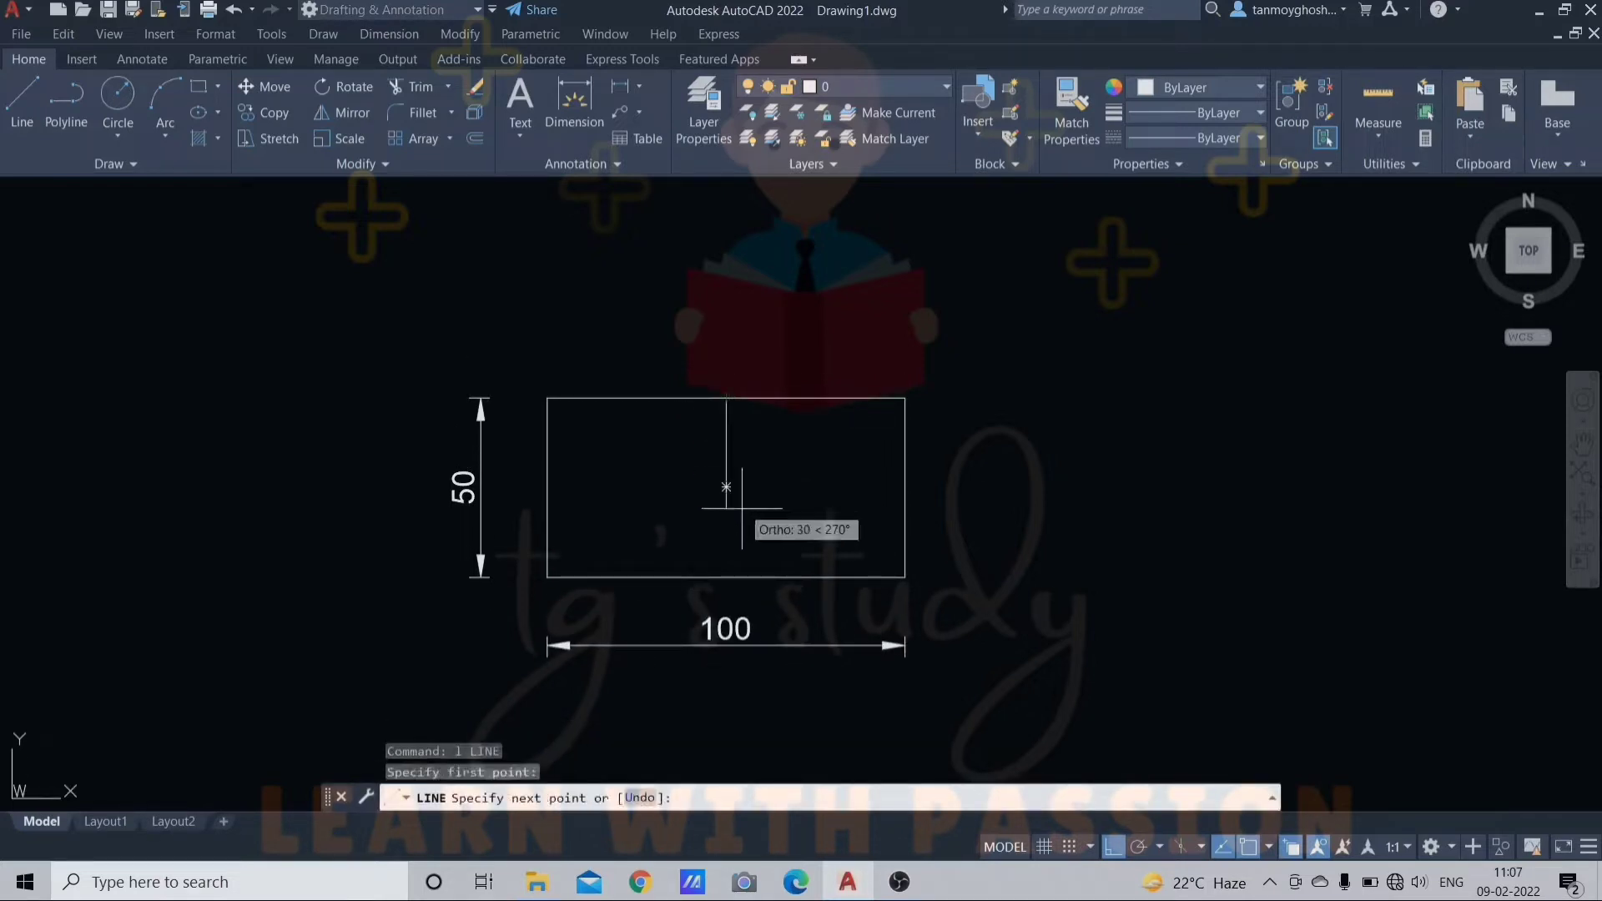
pyautogui.click(726, 577)
pyautogui.press('Return')
# Draw a horizontal line from the midpoint of the rectangle's right edge to the midpoint of the vertical centre line
pyautogui.press('Return')
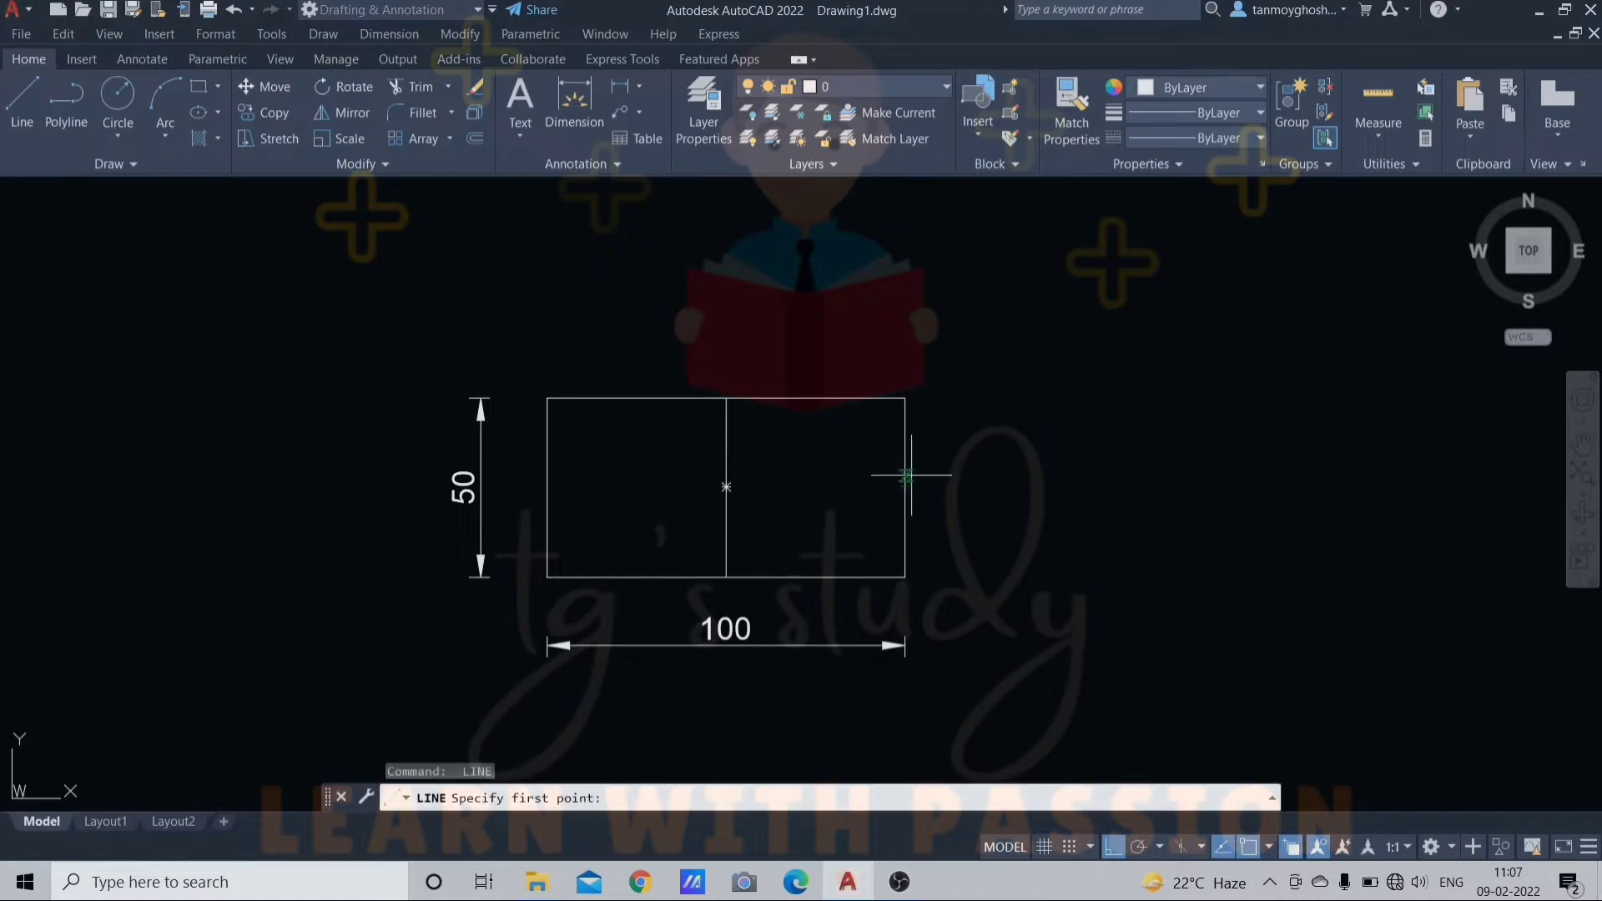
pyautogui.click(906, 489)
pyautogui.click(726, 487)
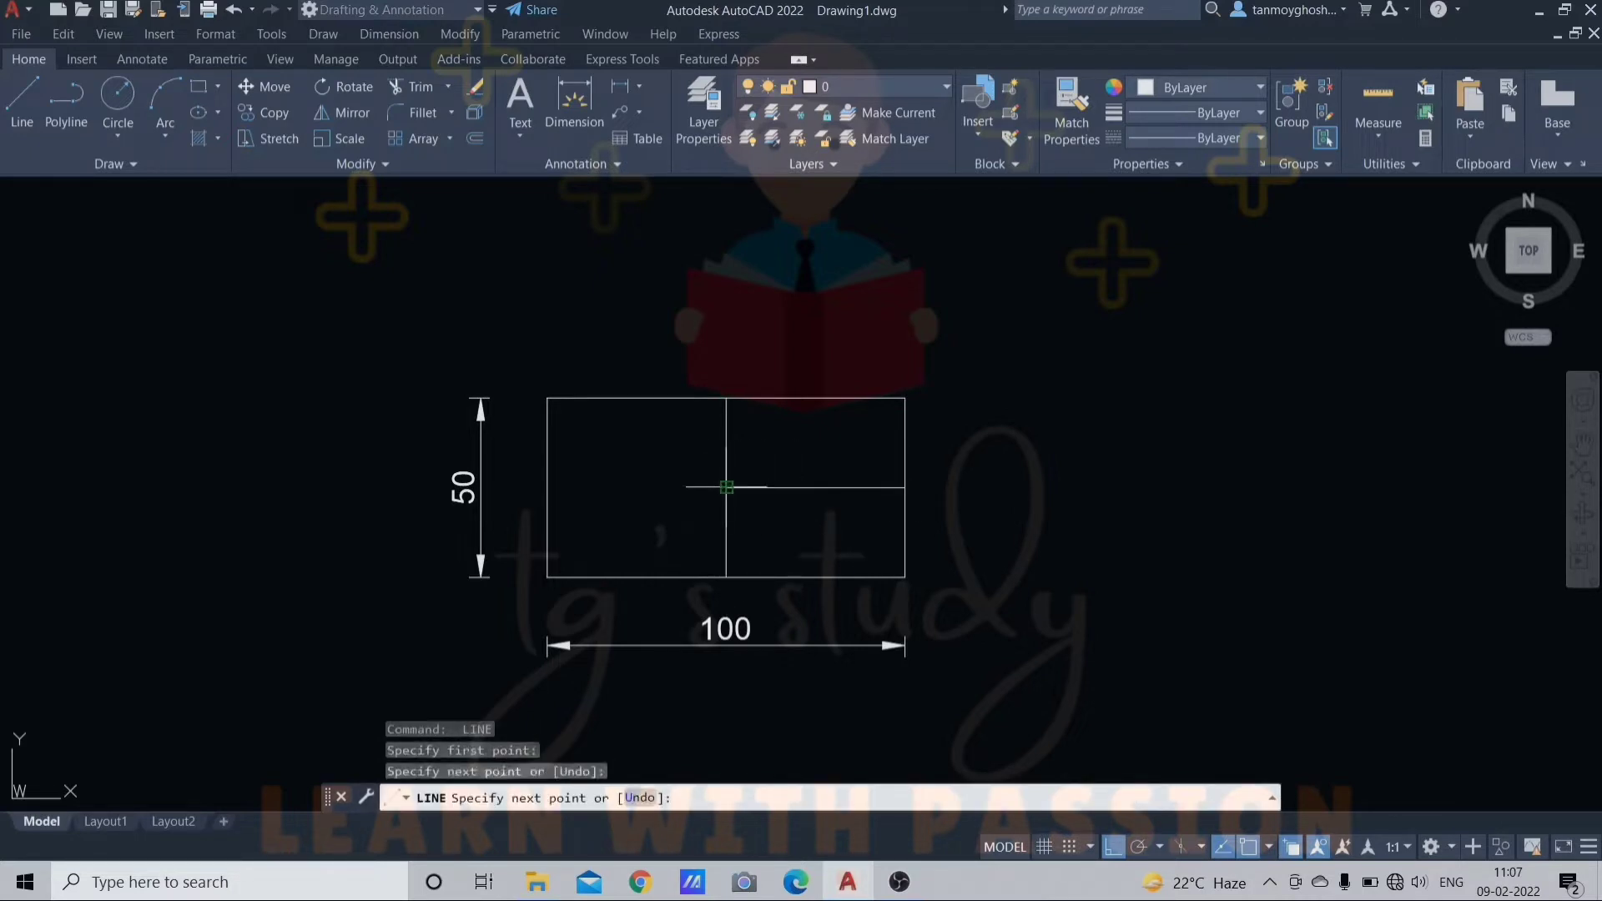
pyautogui.press('Escape')
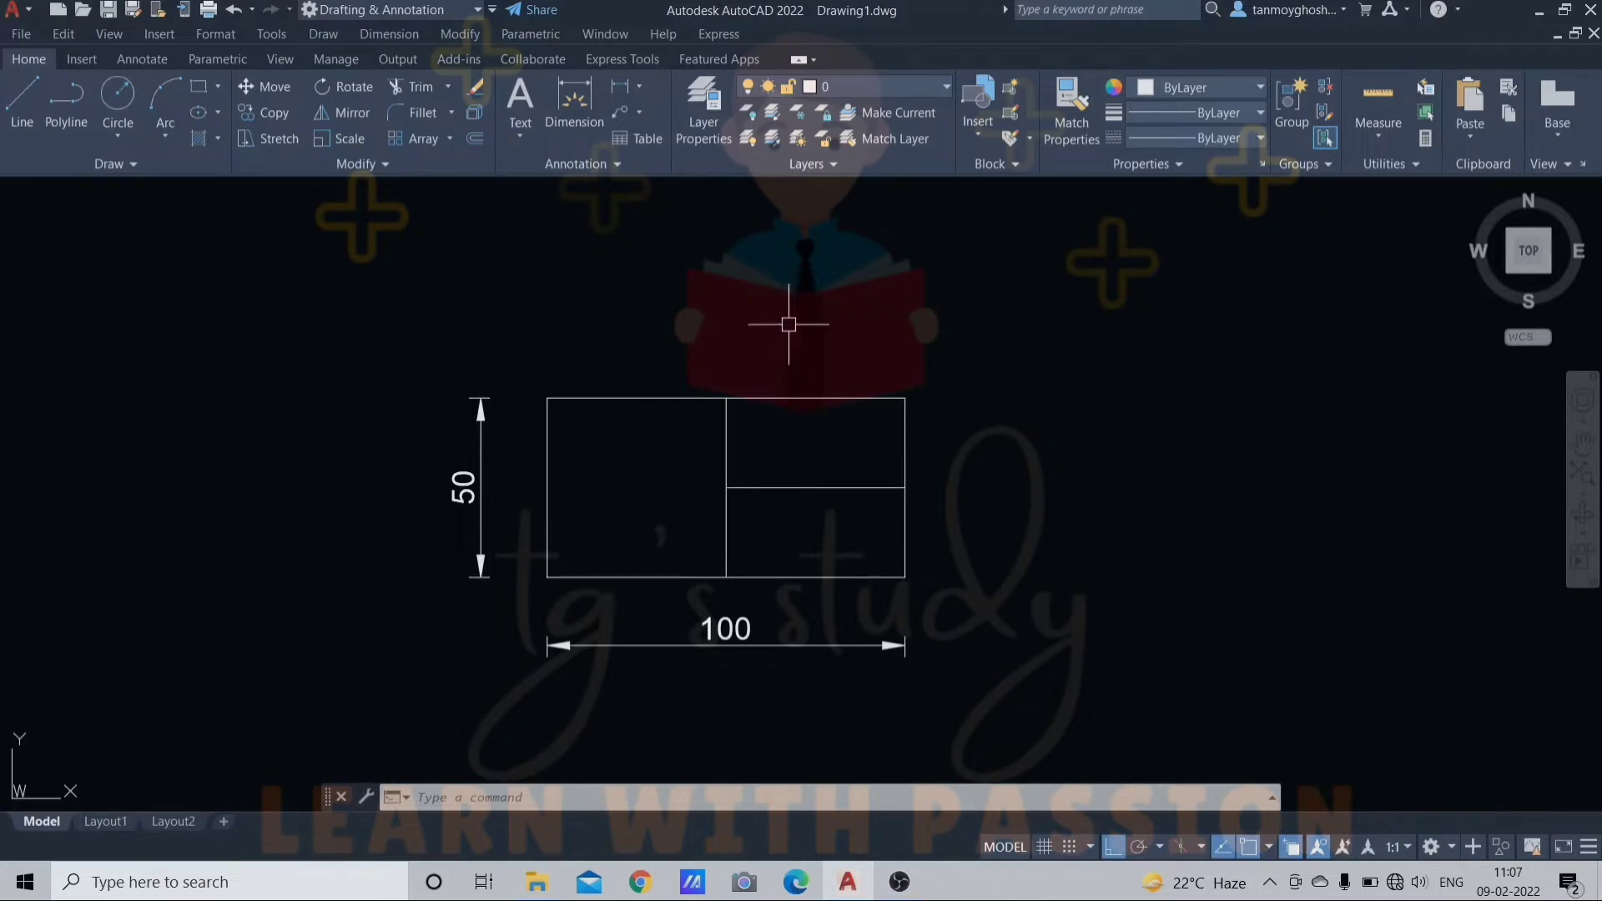
# Draw a line 30 units straight up from the midpoint of the rectangle's top edge
pyautogui.write('l')
pyautogui.press('Return')
pyautogui.click(727, 398)
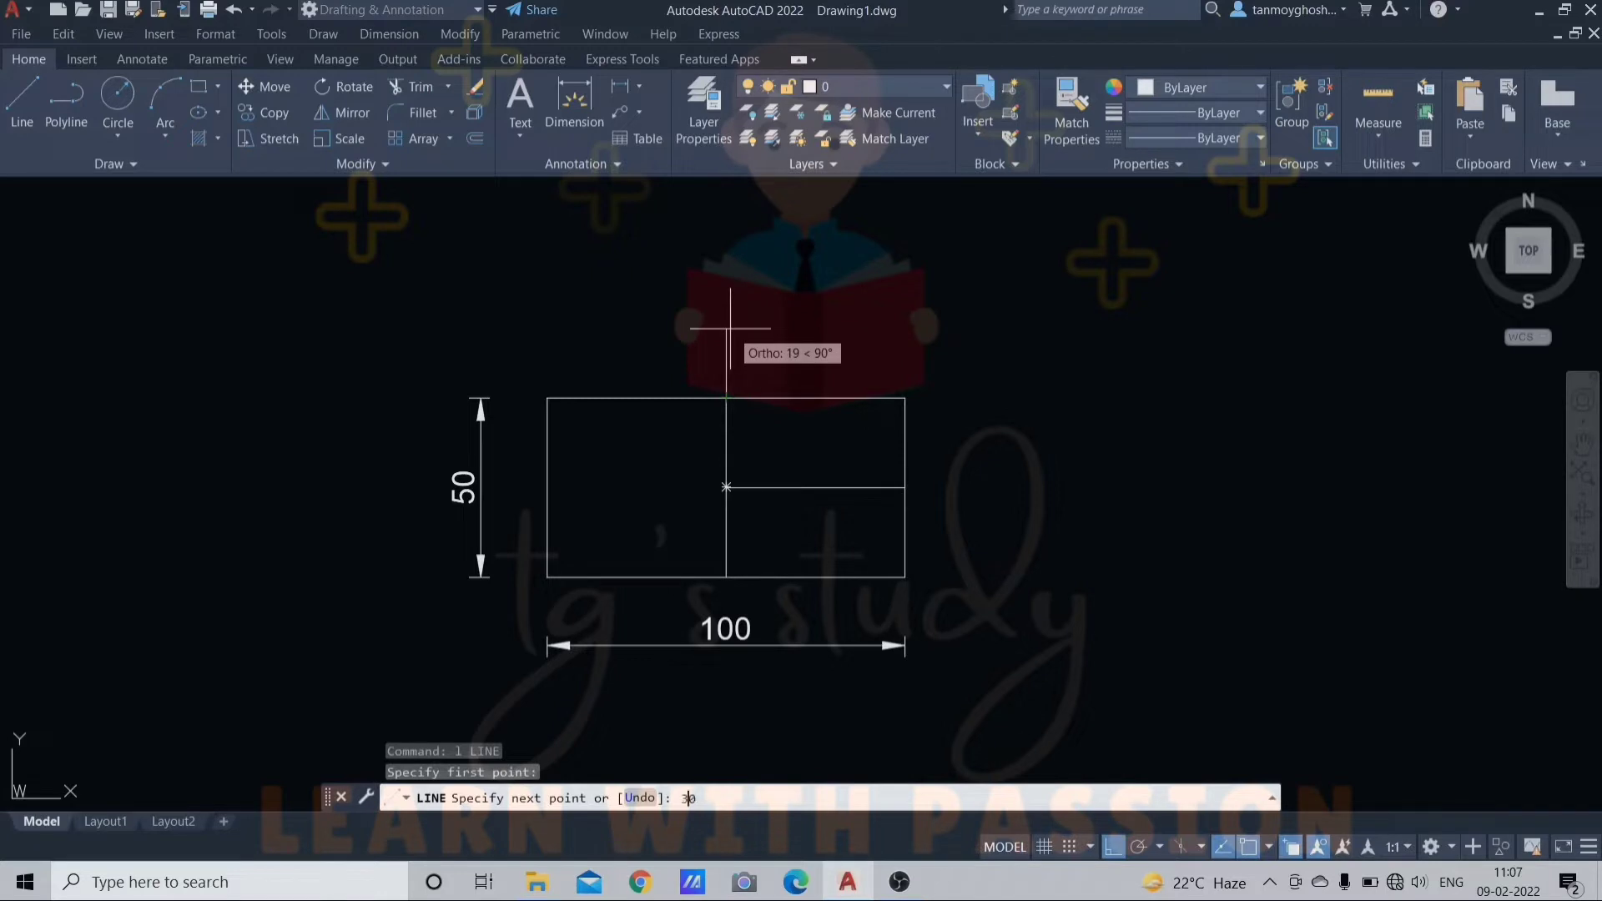
pyautogui.write('30')
pyautogui.press('Return')
pyautogui.press('Return')
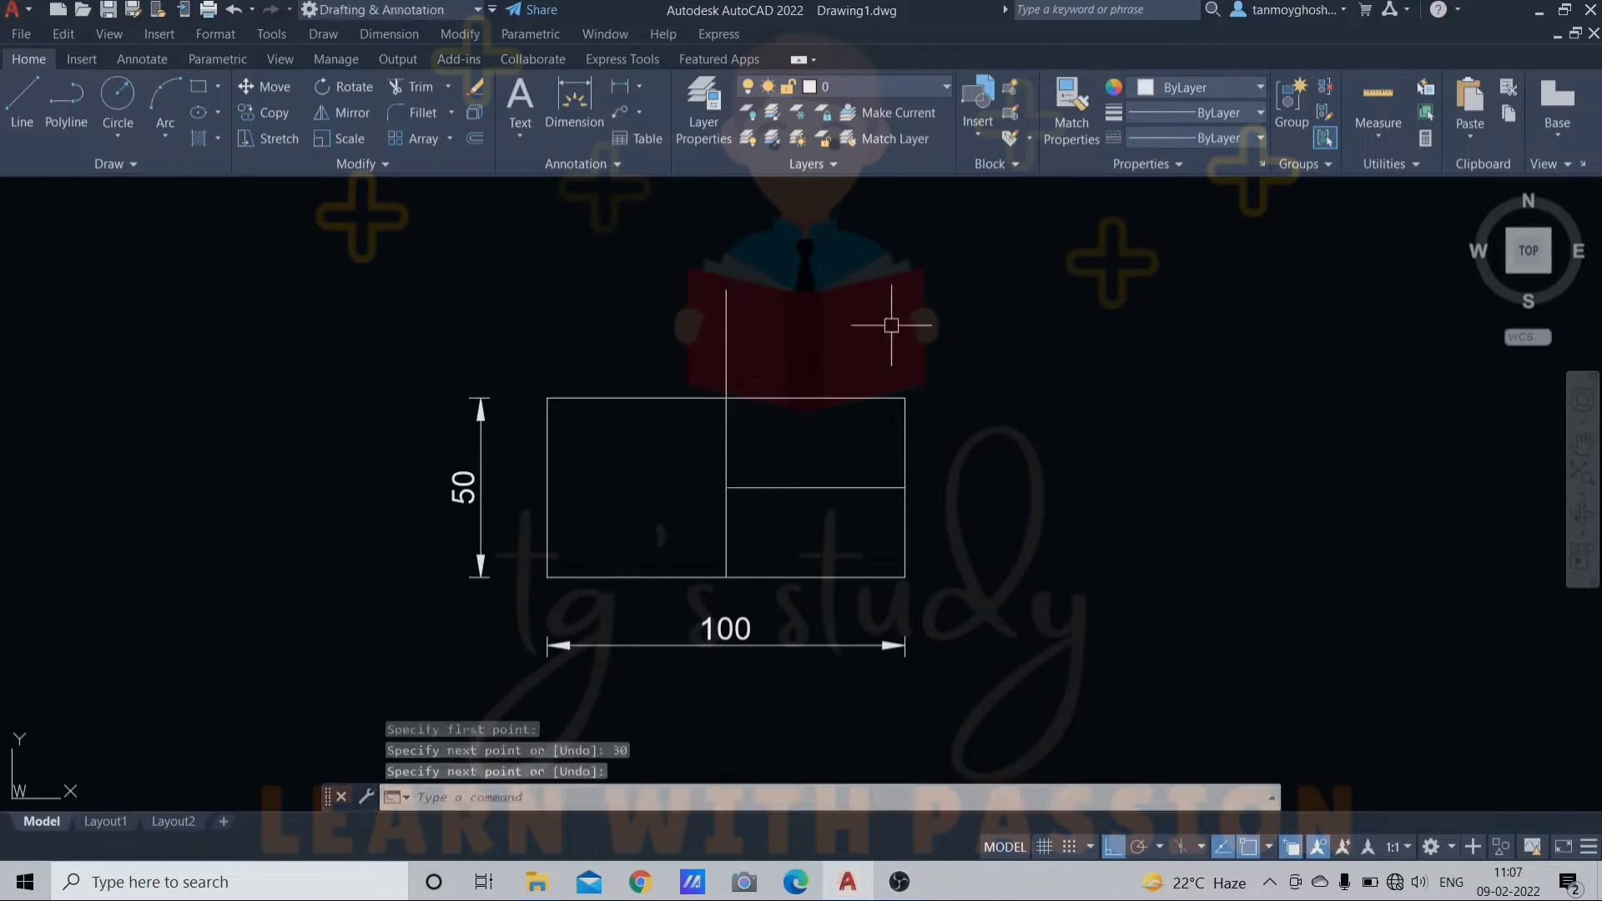
# Draw a horizontal line 20 units outward from the midpoint of the rectangle's right edge
pyautogui.press('Return')
pyautogui.click(727, 487)
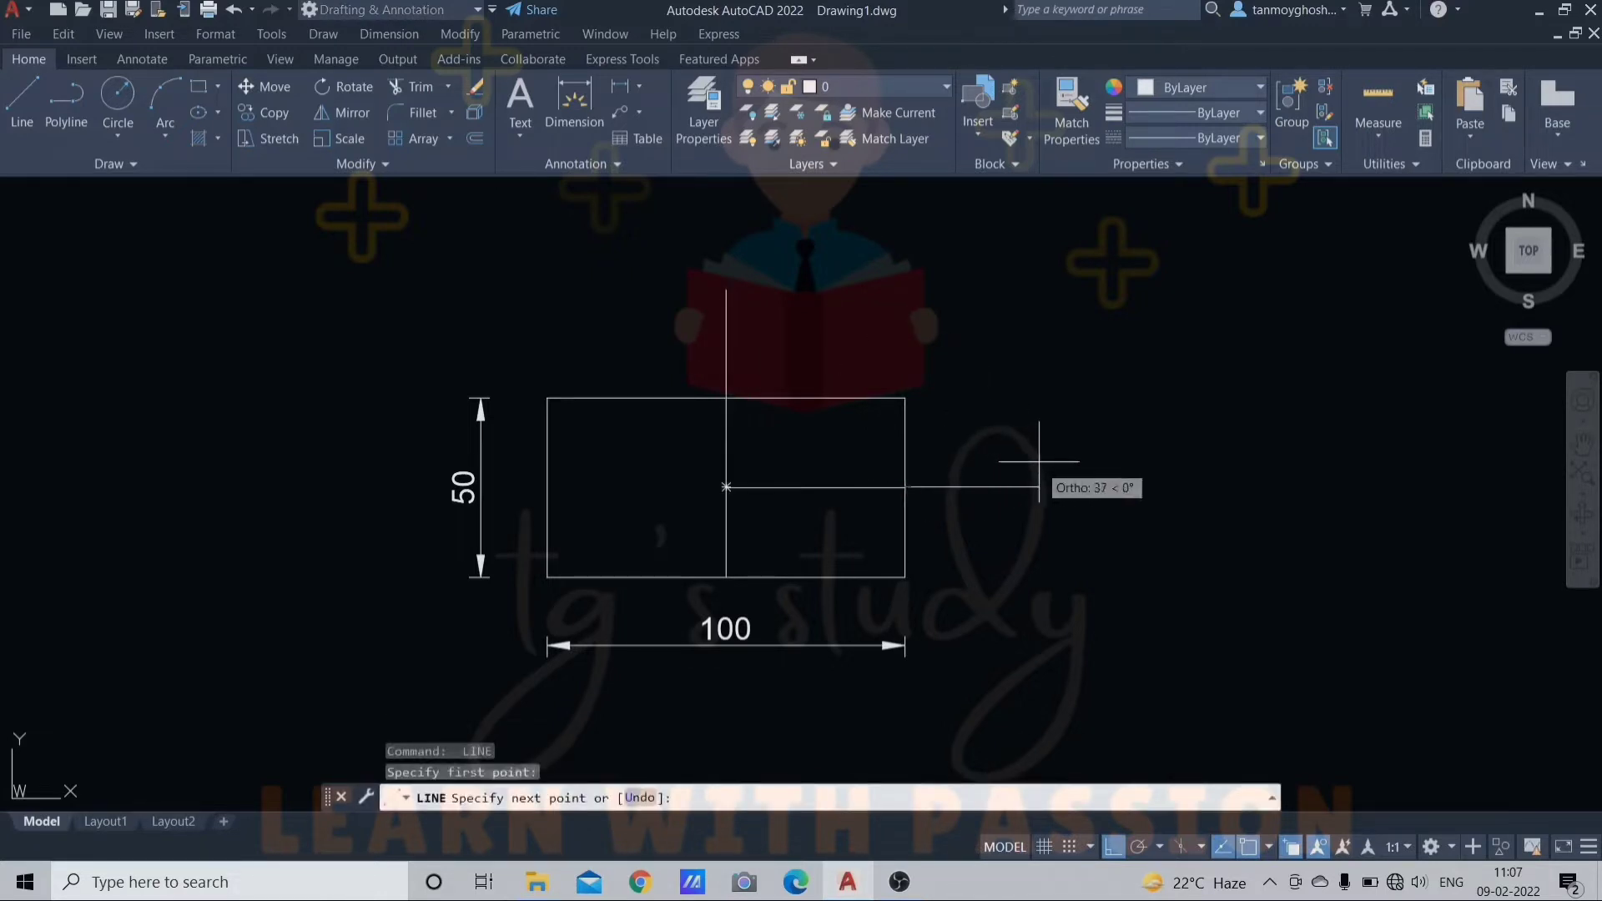
pyautogui.write('20')
pyautogui.press('Return')
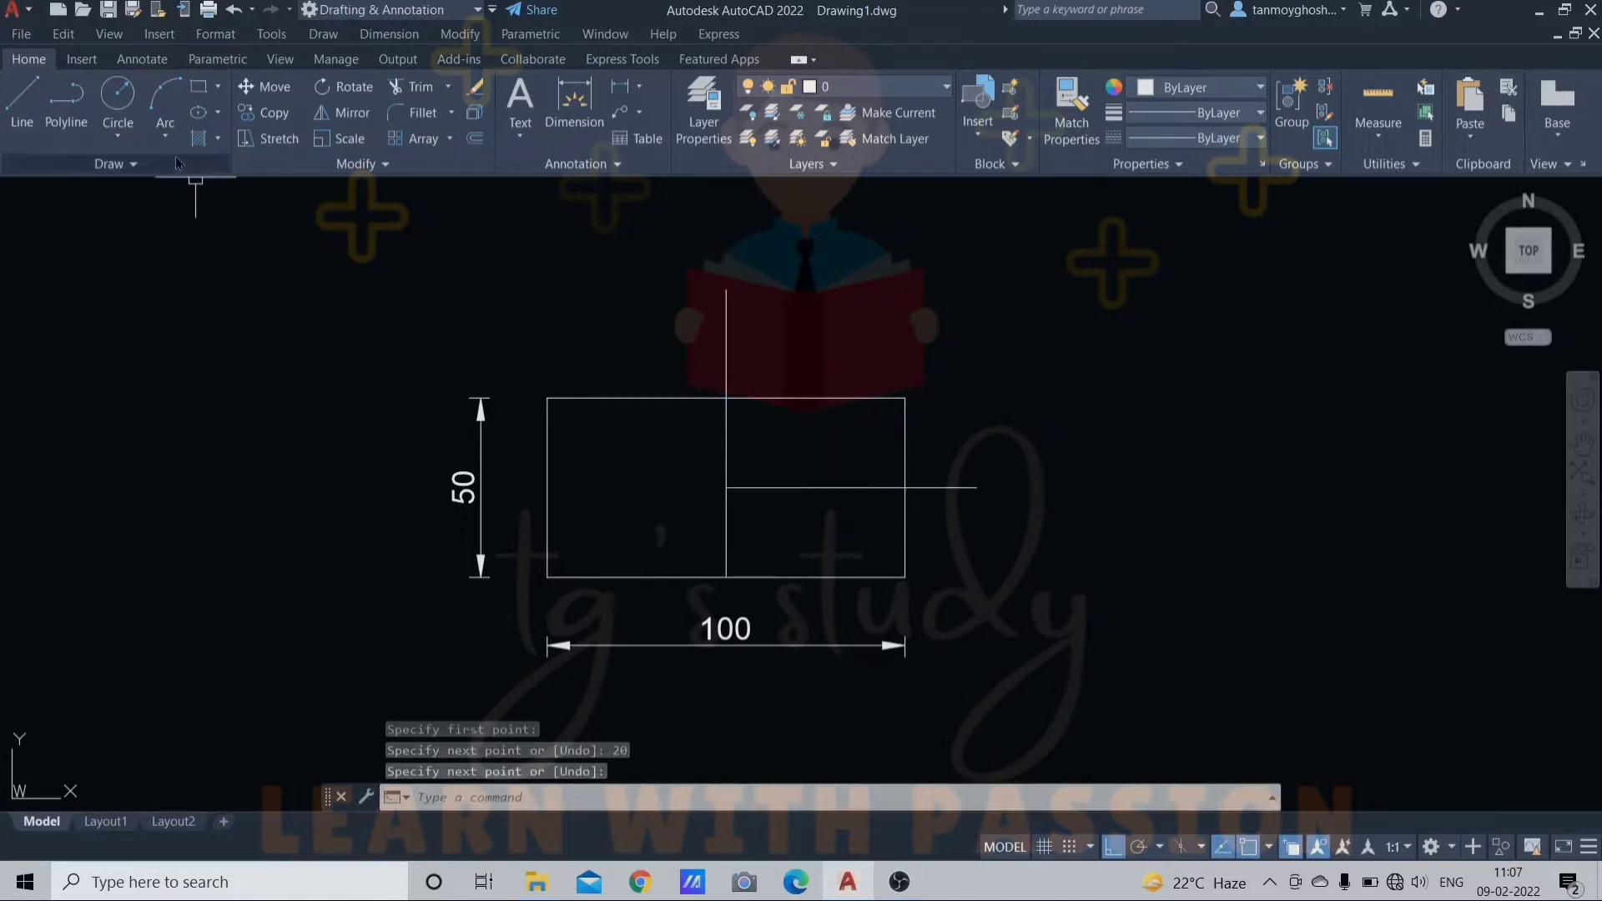
# Draw a 3-Point arc from the rectangle's top-right corner through the upper end of the vertical line to the top-left corner
pyautogui.click(165, 132)
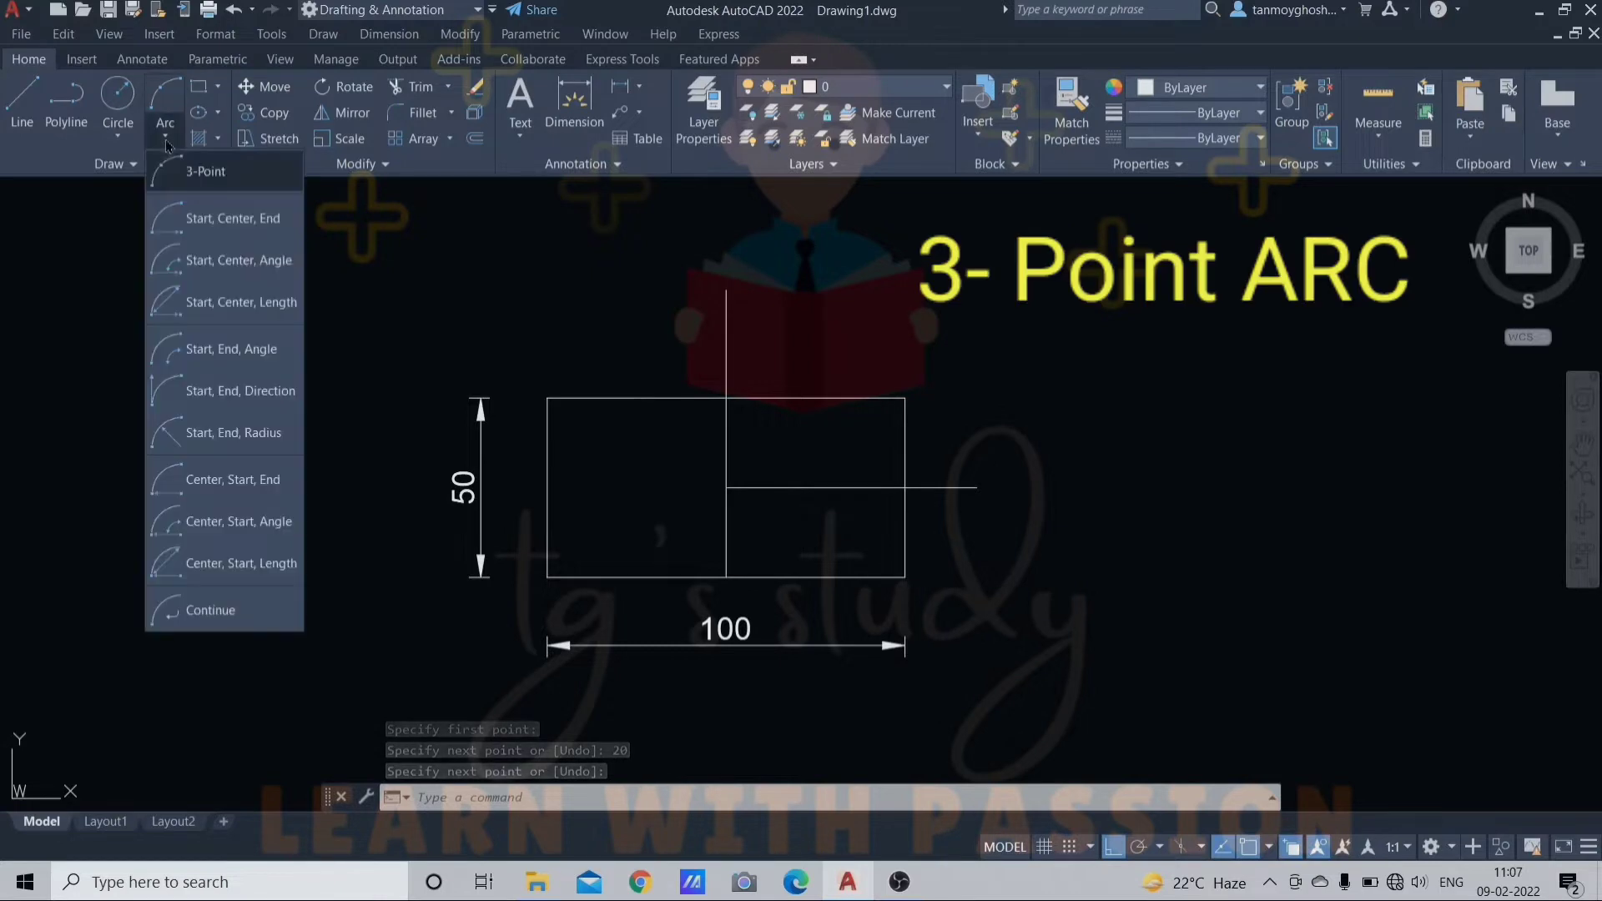
pyautogui.click(212, 177)
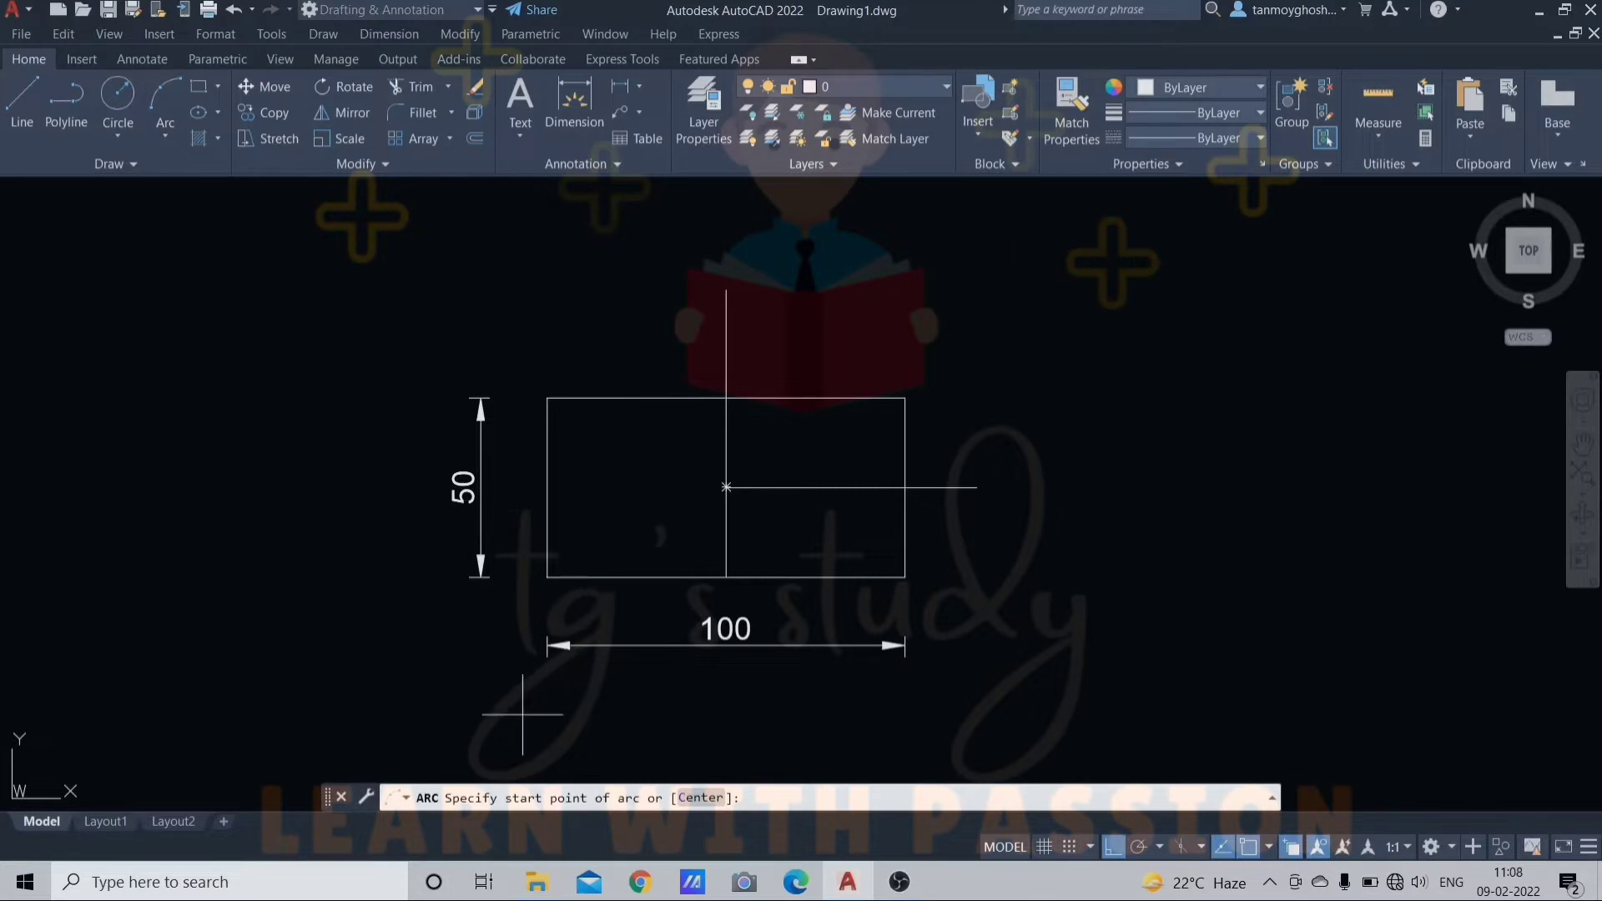
pyautogui.click(905, 399)
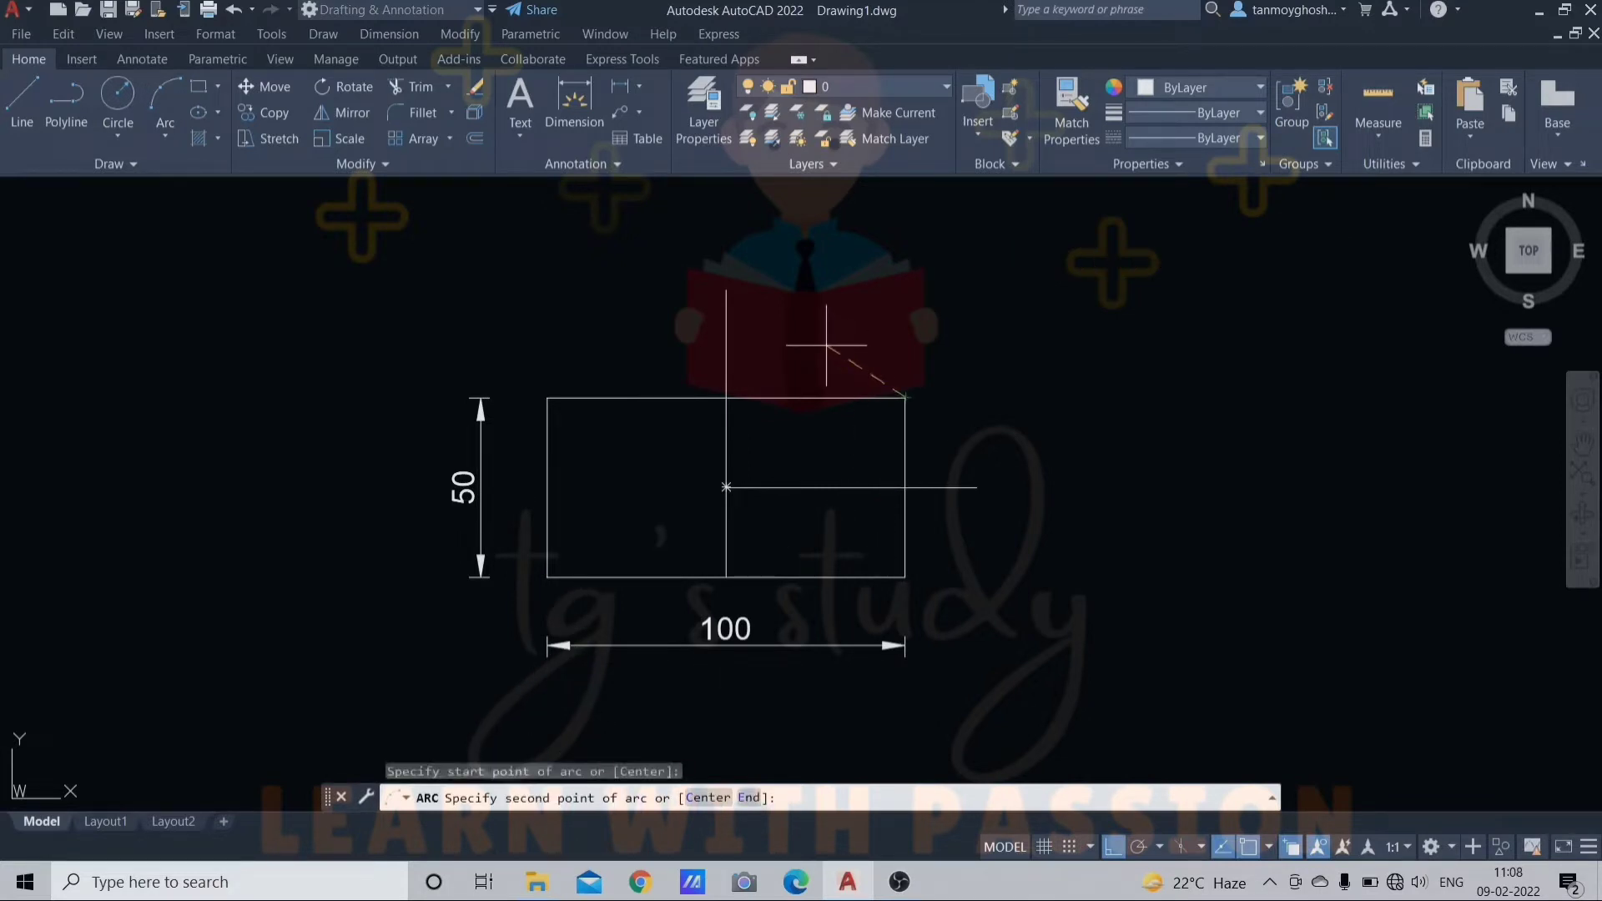
pyautogui.click(726, 291)
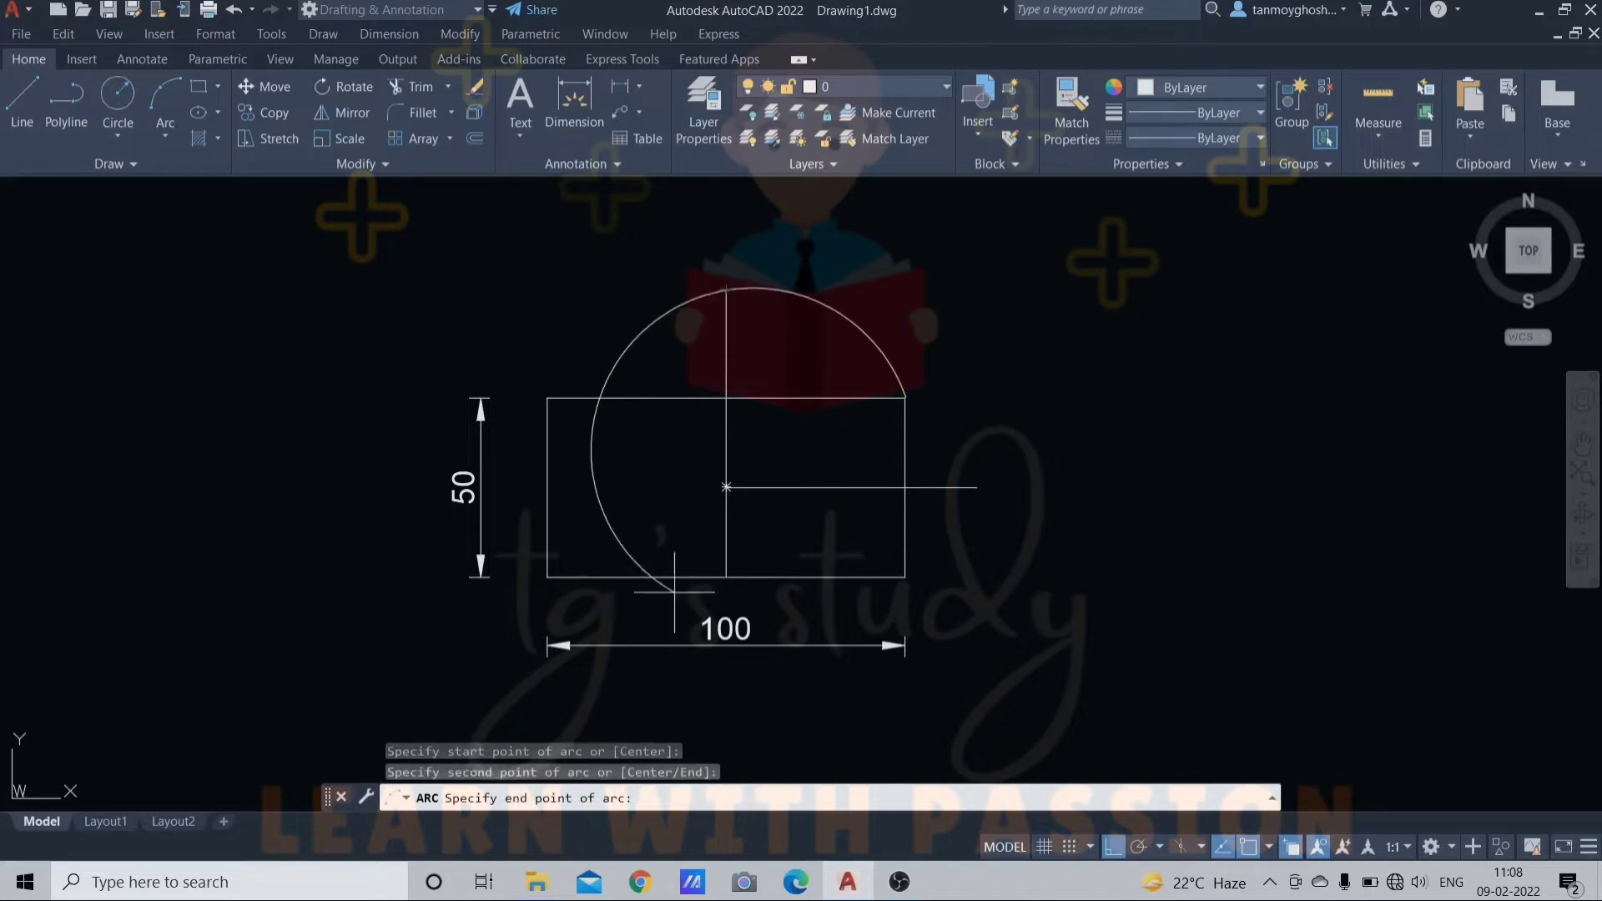
pyautogui.click(548, 398)
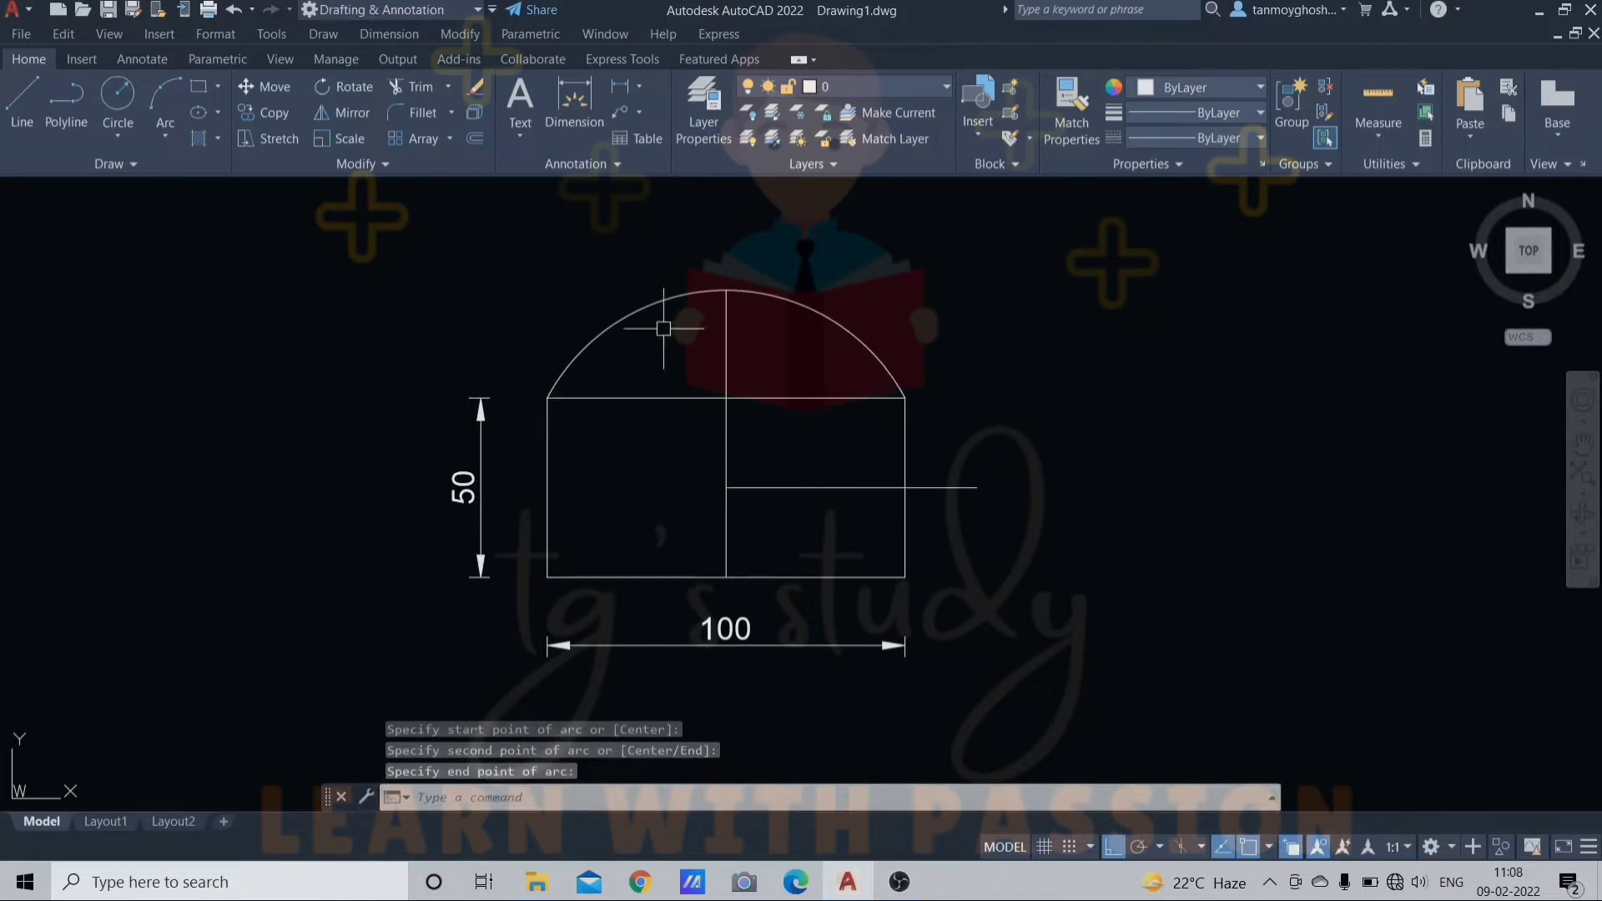
pyautogui.click(844, 331)
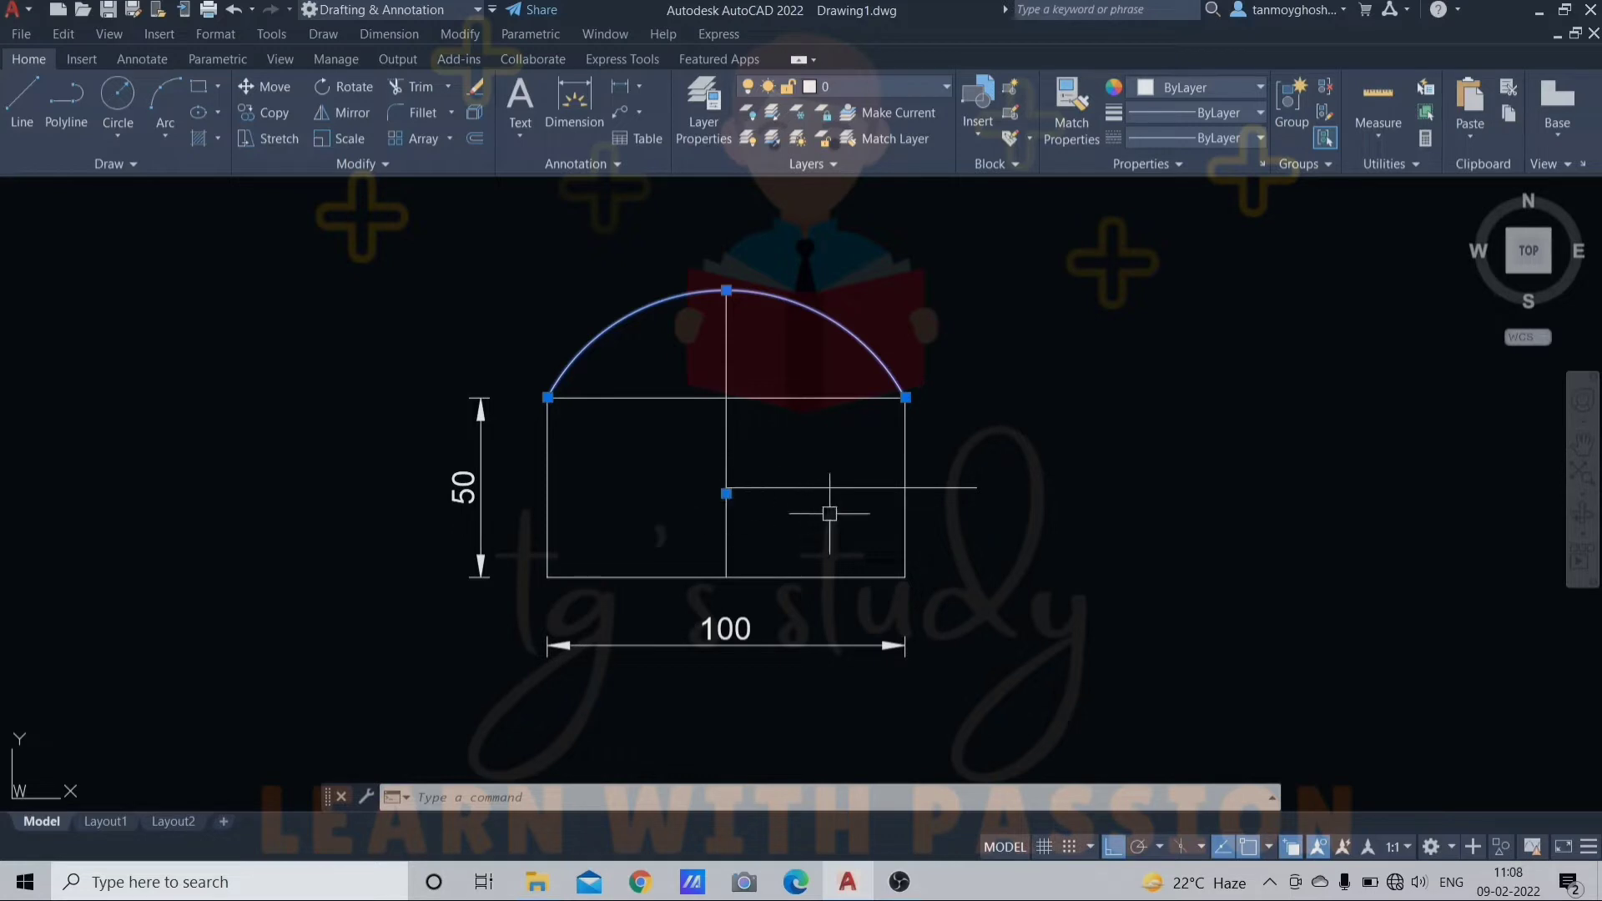
pyautogui.press('Escape')
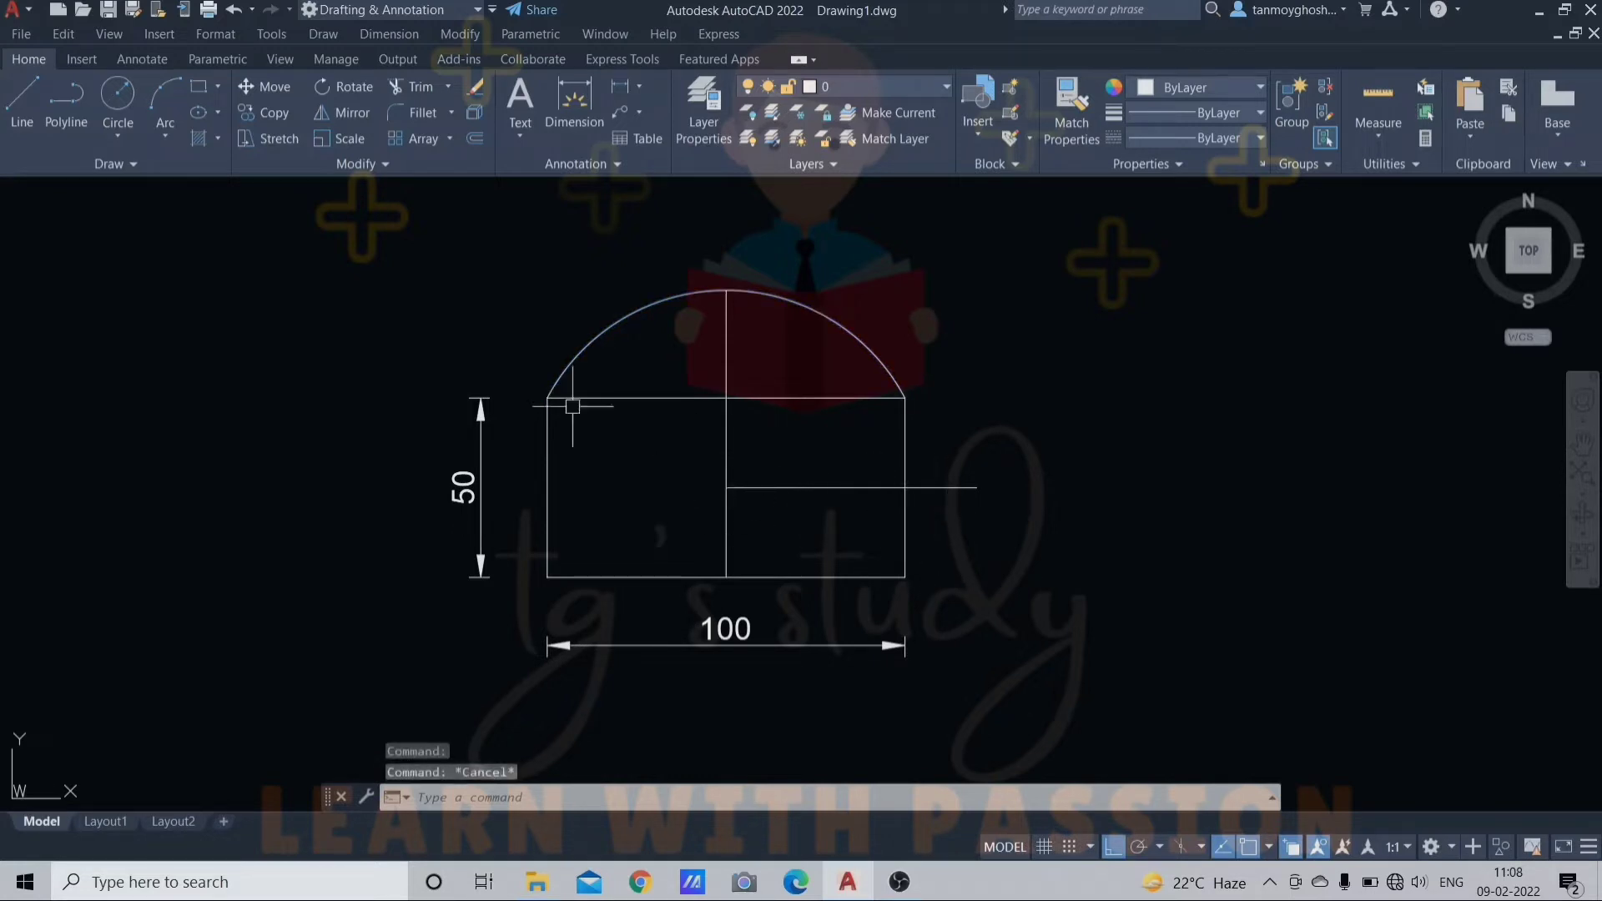
# Draw a 3-Point arc from the rectangle's bottom-right corner through the outer end of the horizontal line to the top-right corner
pyautogui.click(166, 140)
pyautogui.click(194, 175)
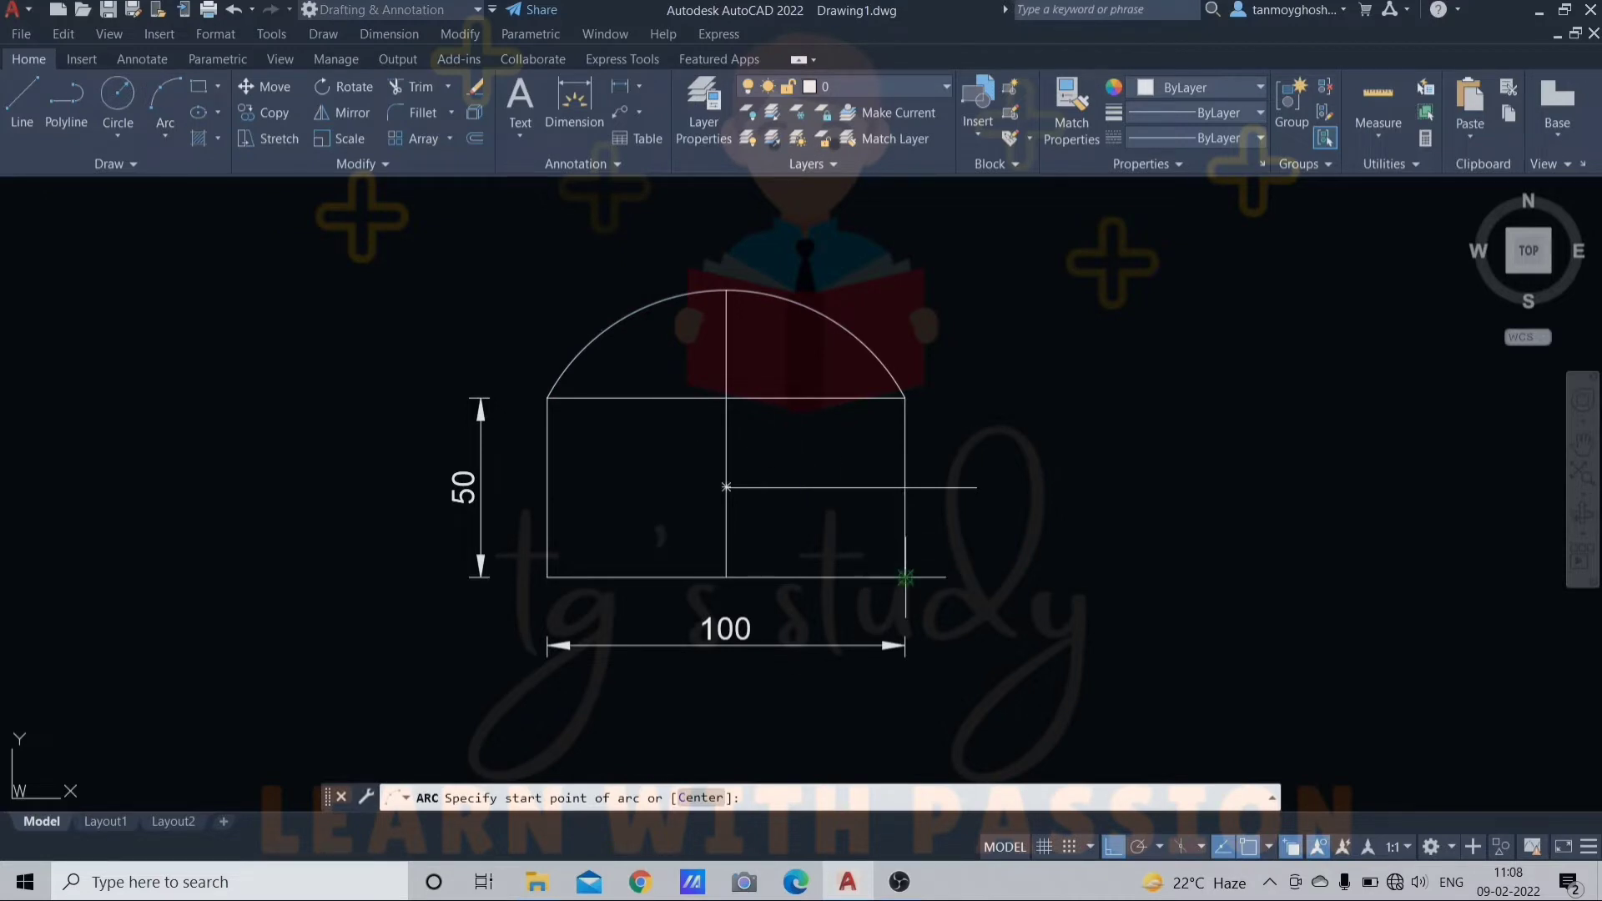
pyautogui.click(905, 578)
pyautogui.click(976, 488)
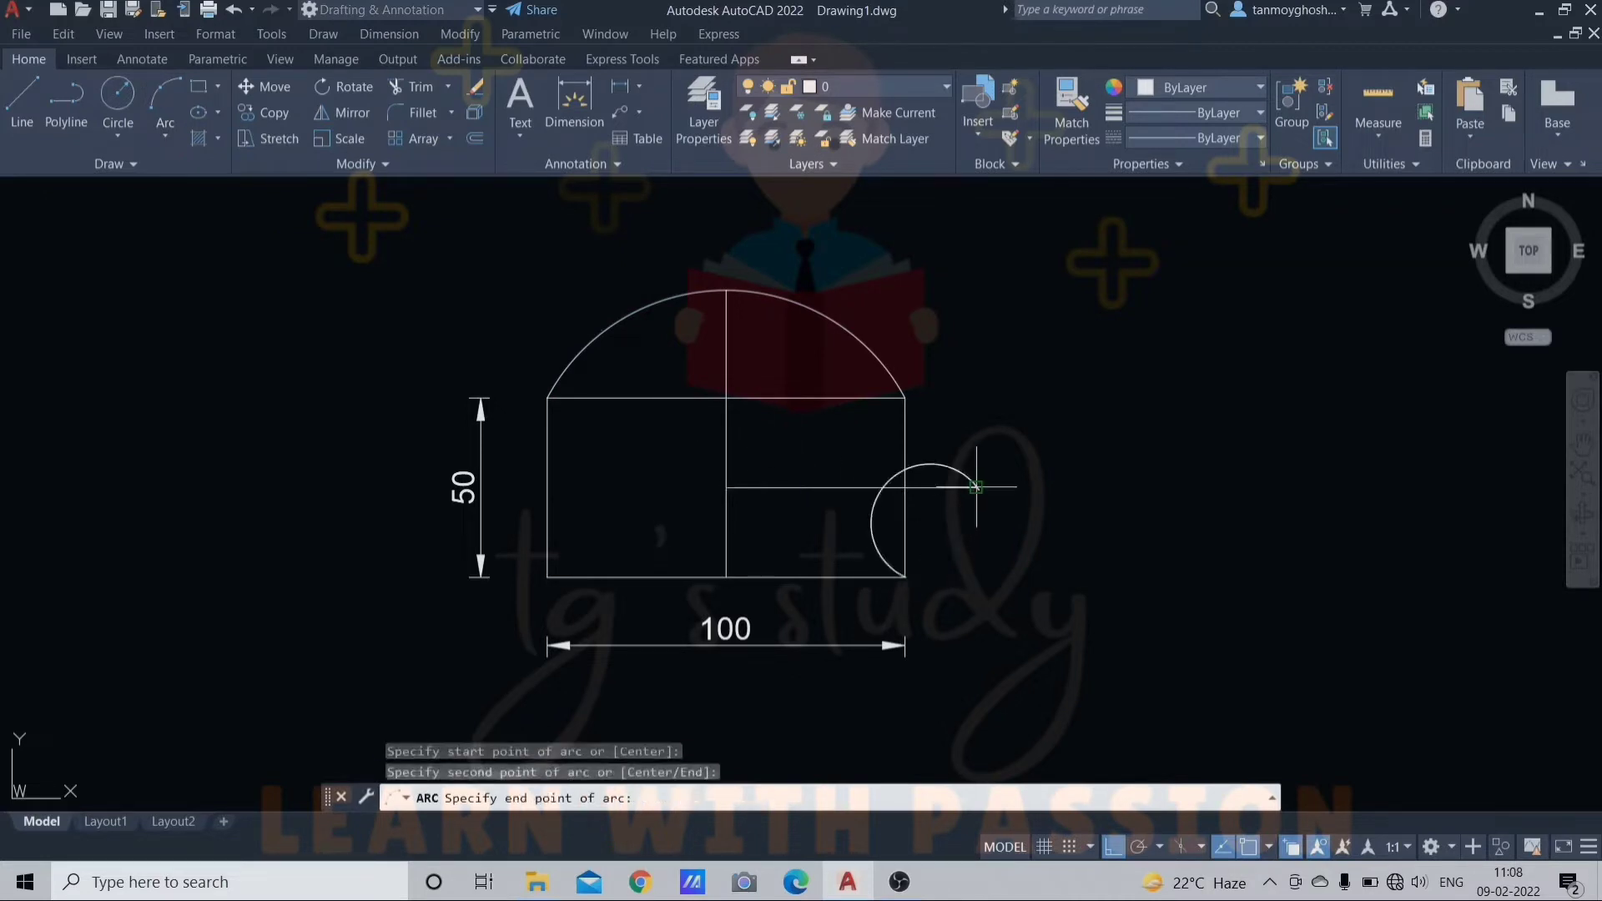
pyautogui.click(911, 405)
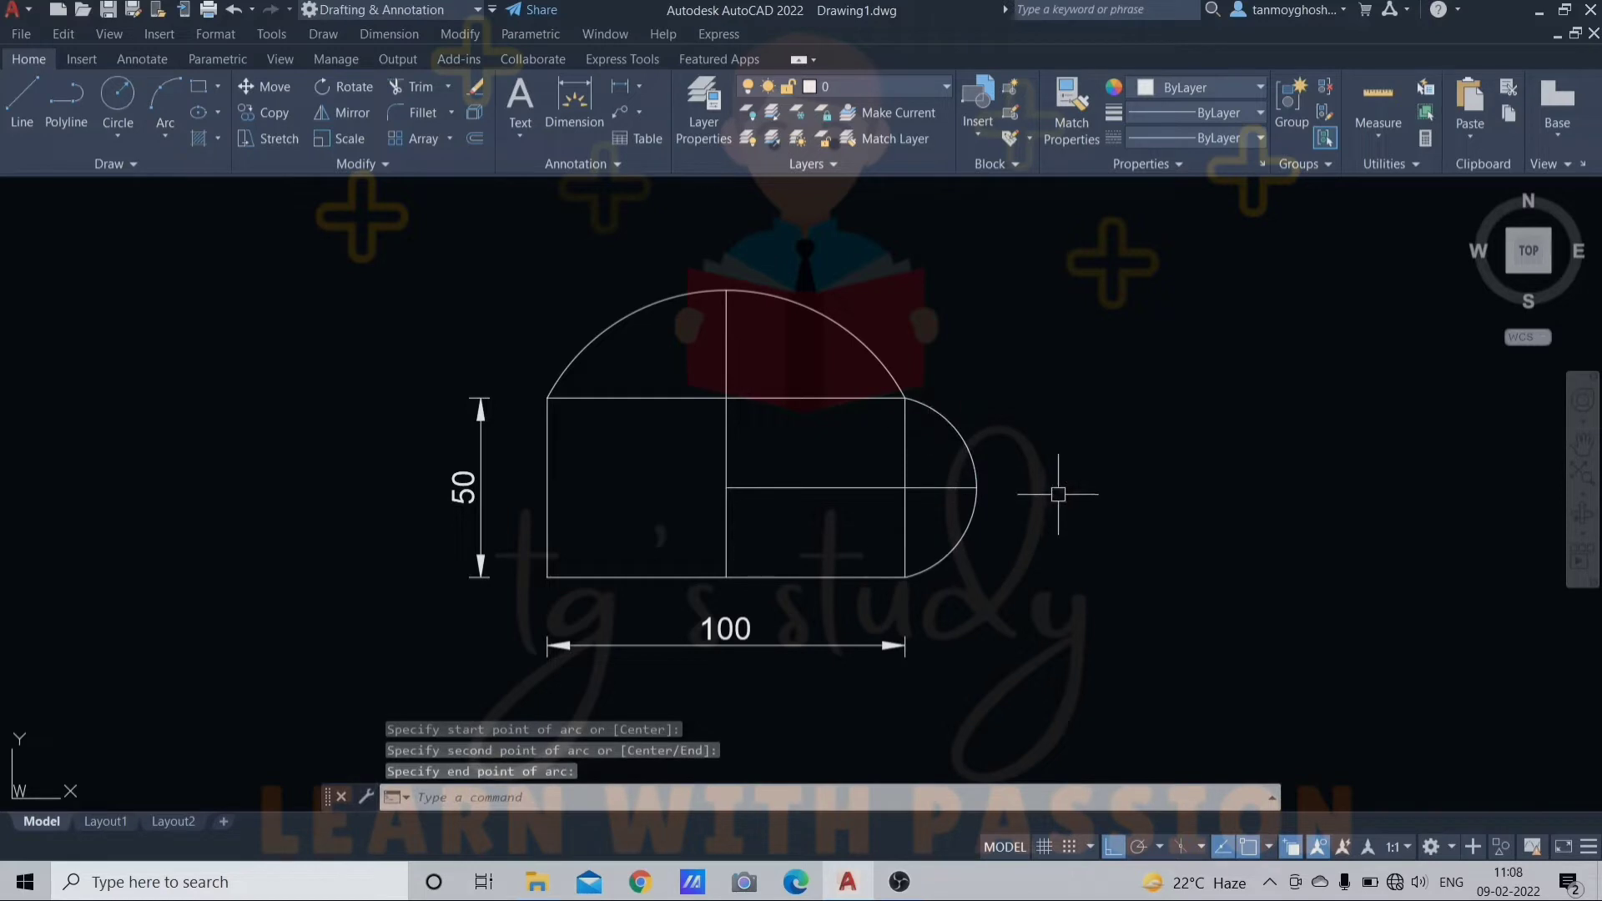
pyautogui.press('Escape')
# Delete both arcs above and beside the rectangle
pyautogui.click(952, 434)
pyautogui.click(894, 349)
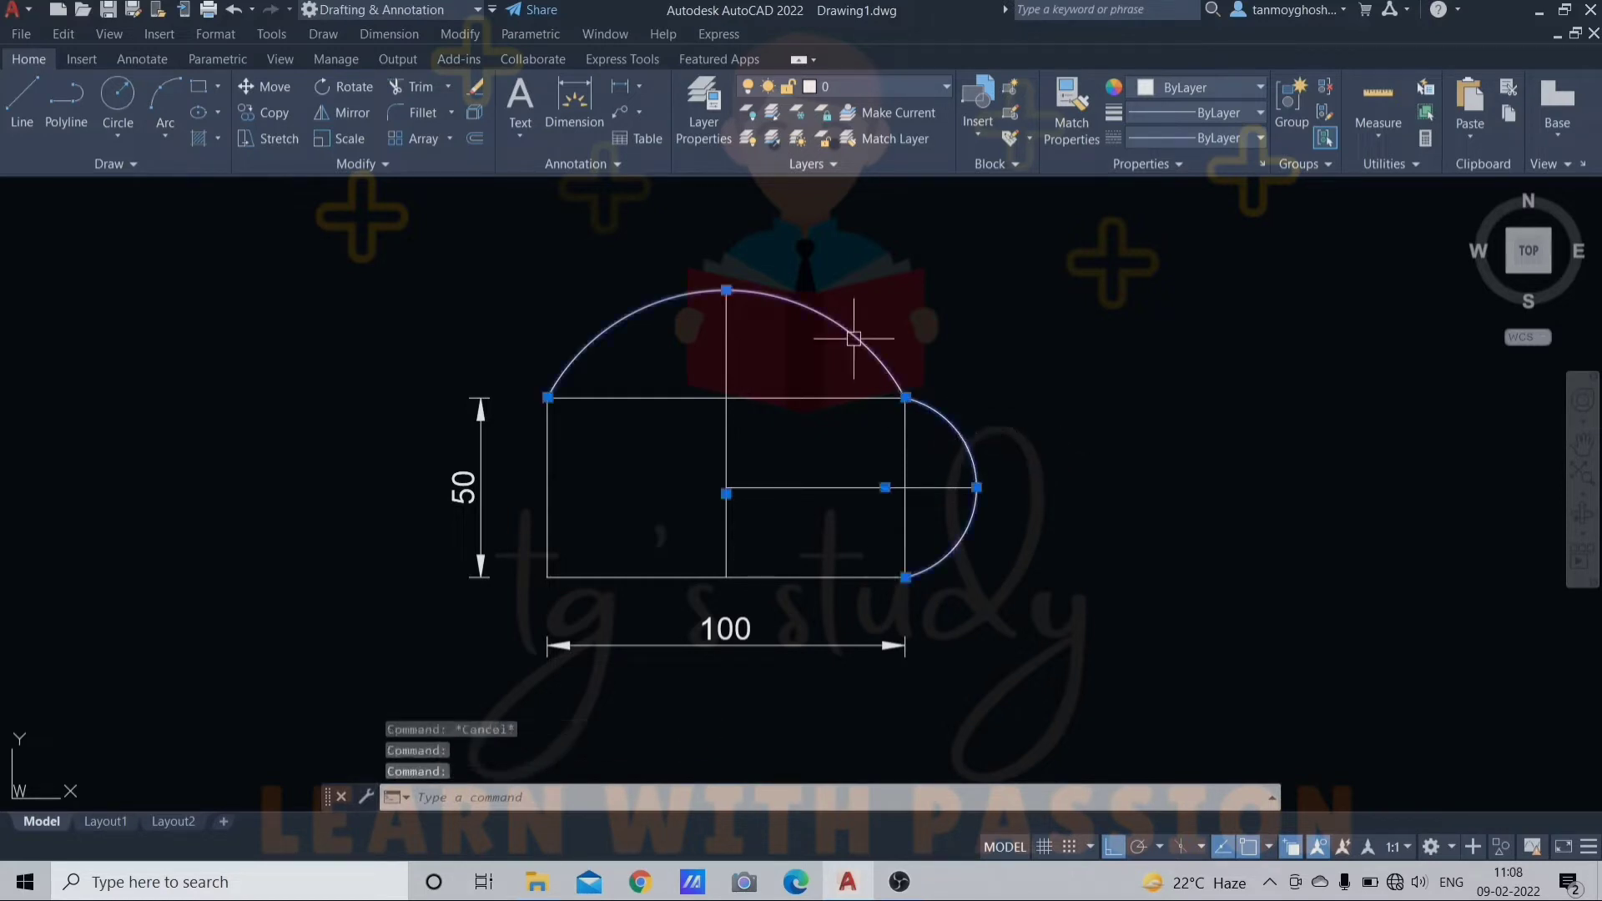
pyautogui.press('Delete')
# Draw a Start, Center, End arc from the rectangle's bottom-right corner to its top-right corner, centred on the right edge's midpoint
pyautogui.click(166, 135)
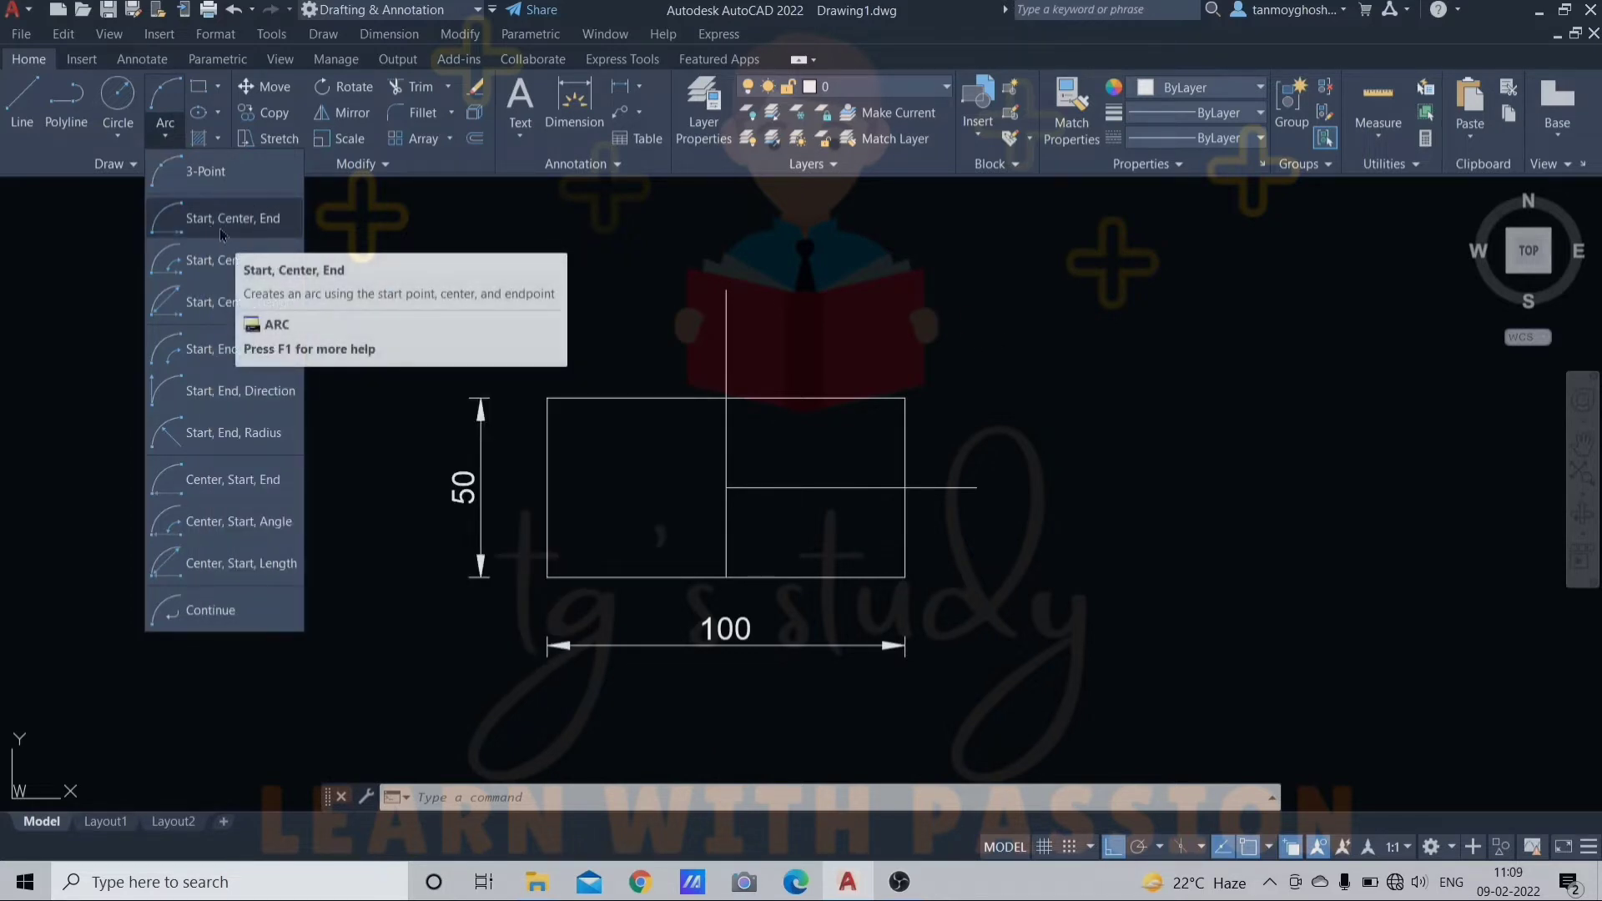
pyautogui.click(219, 228)
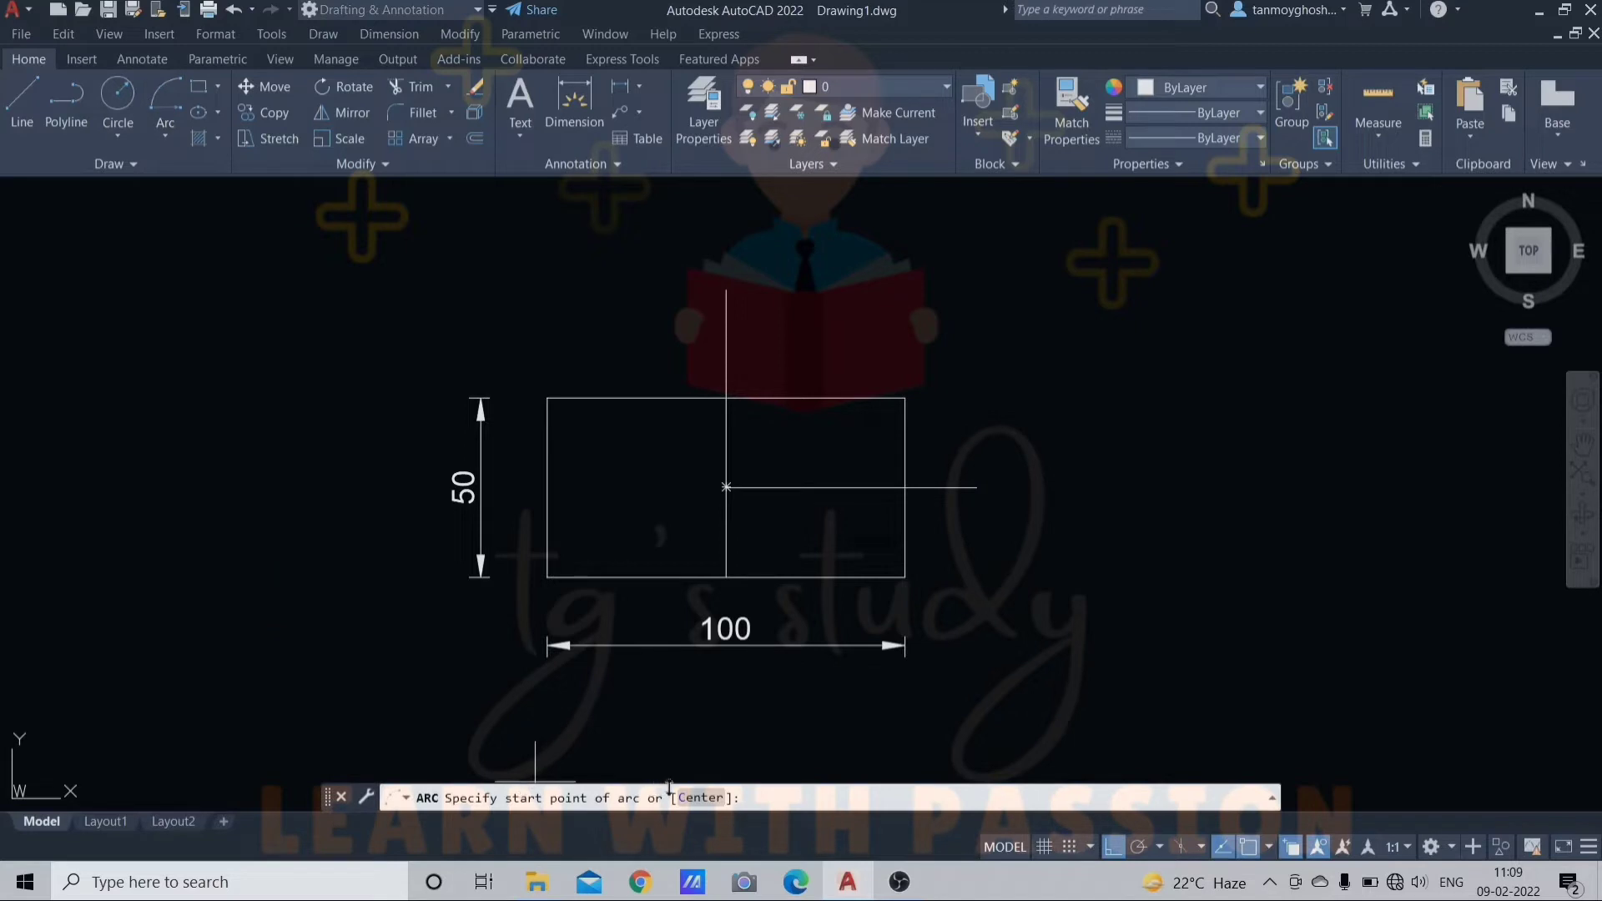
pyautogui.click(906, 577)
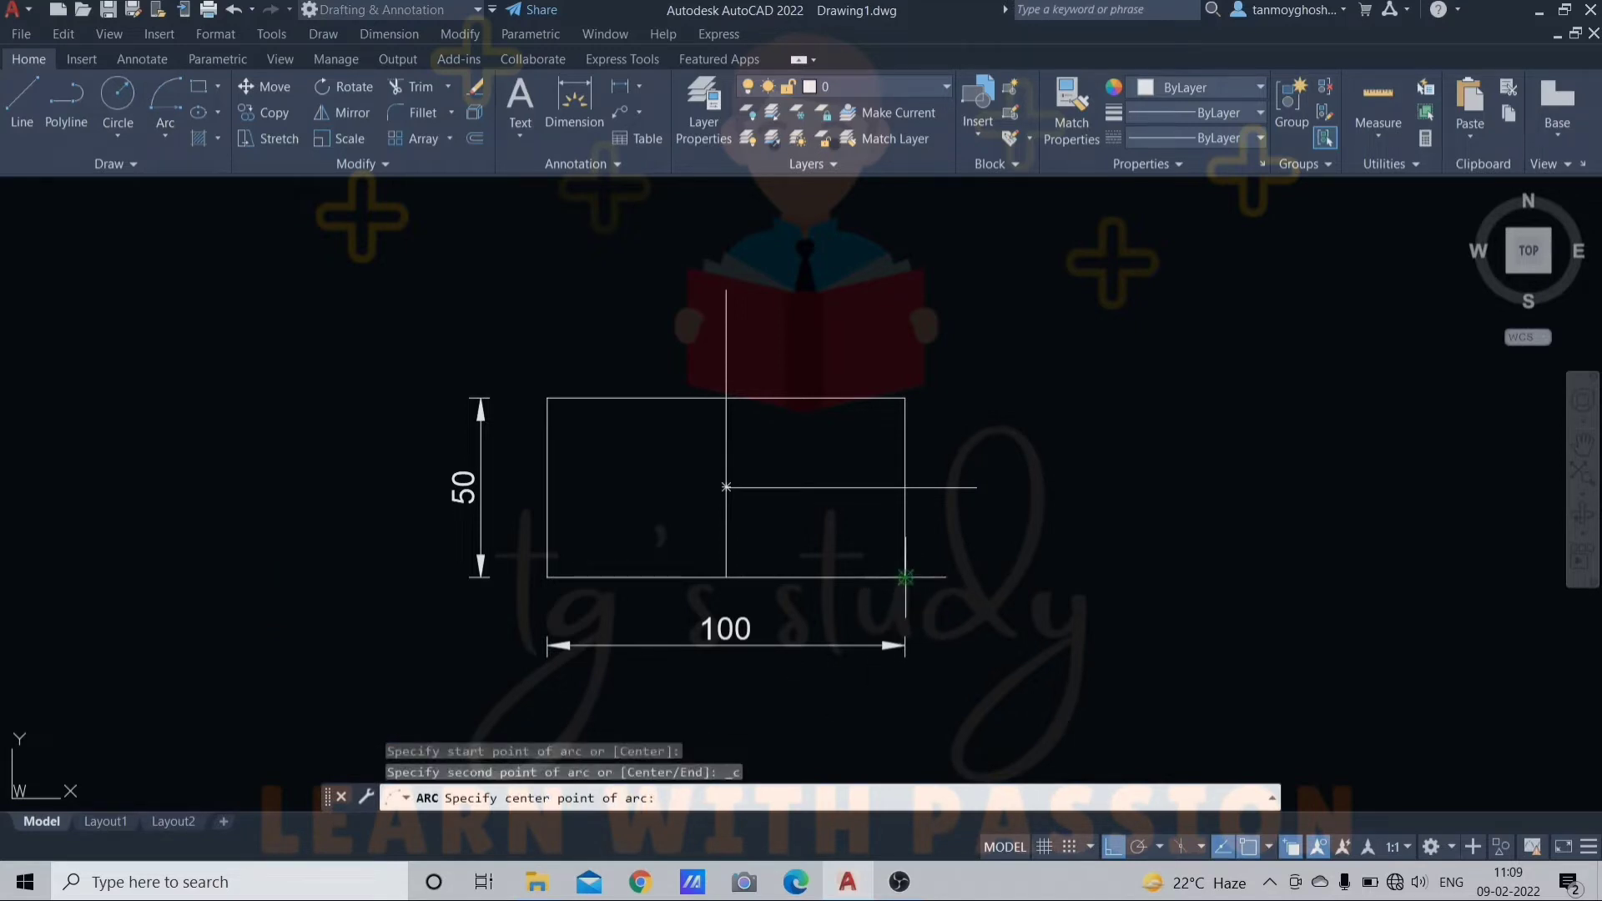
pyautogui.click(905, 487)
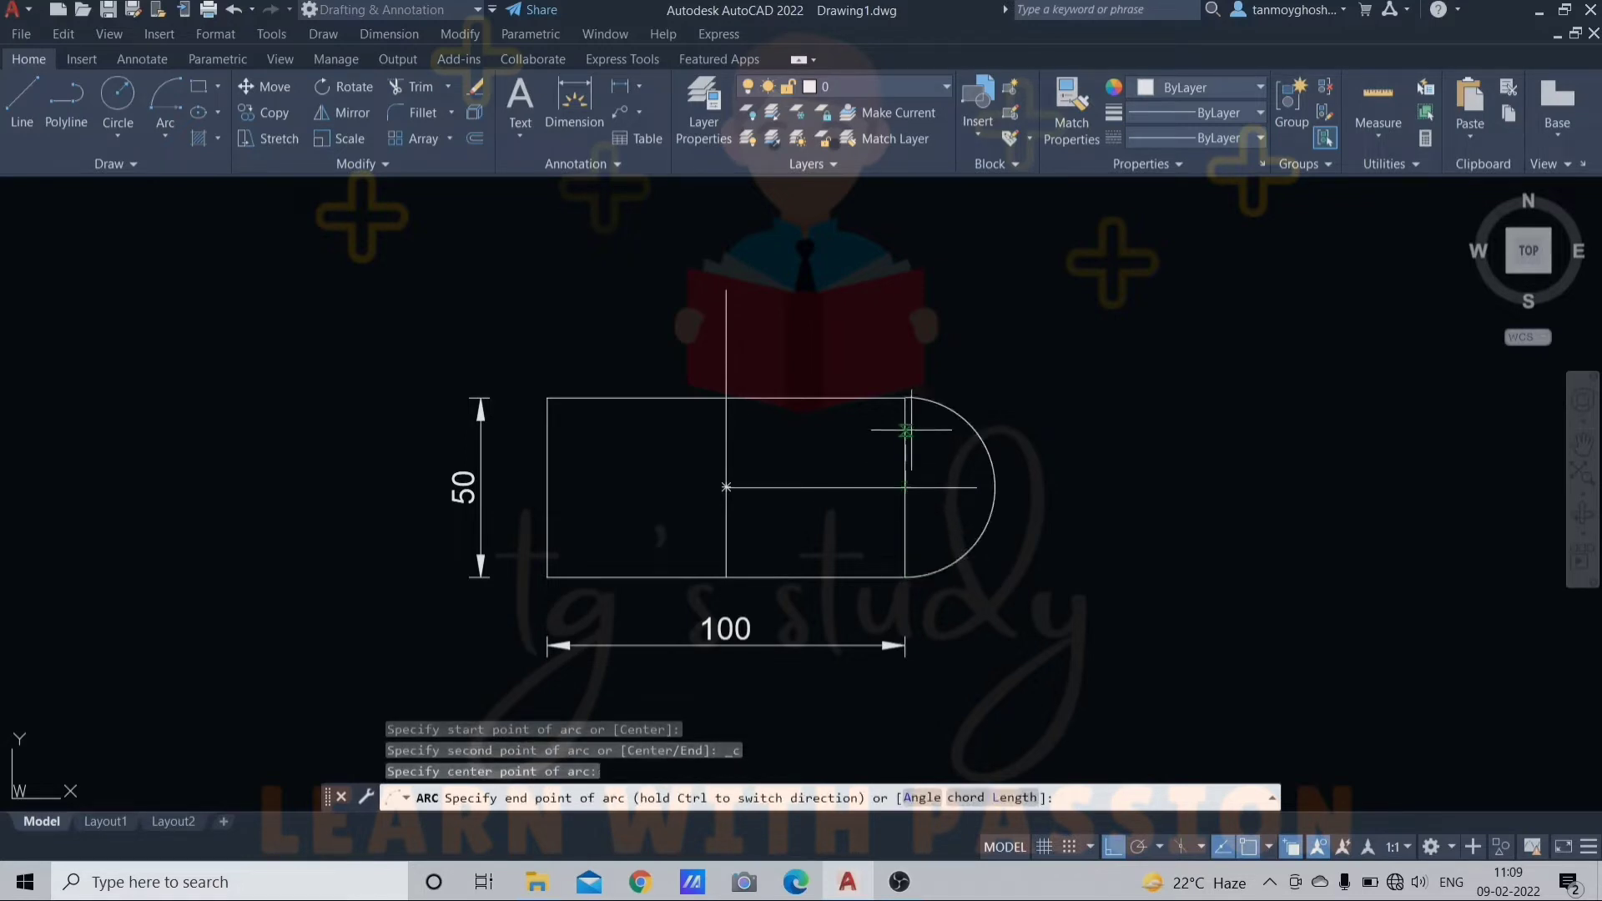
pyautogui.click(905, 398)
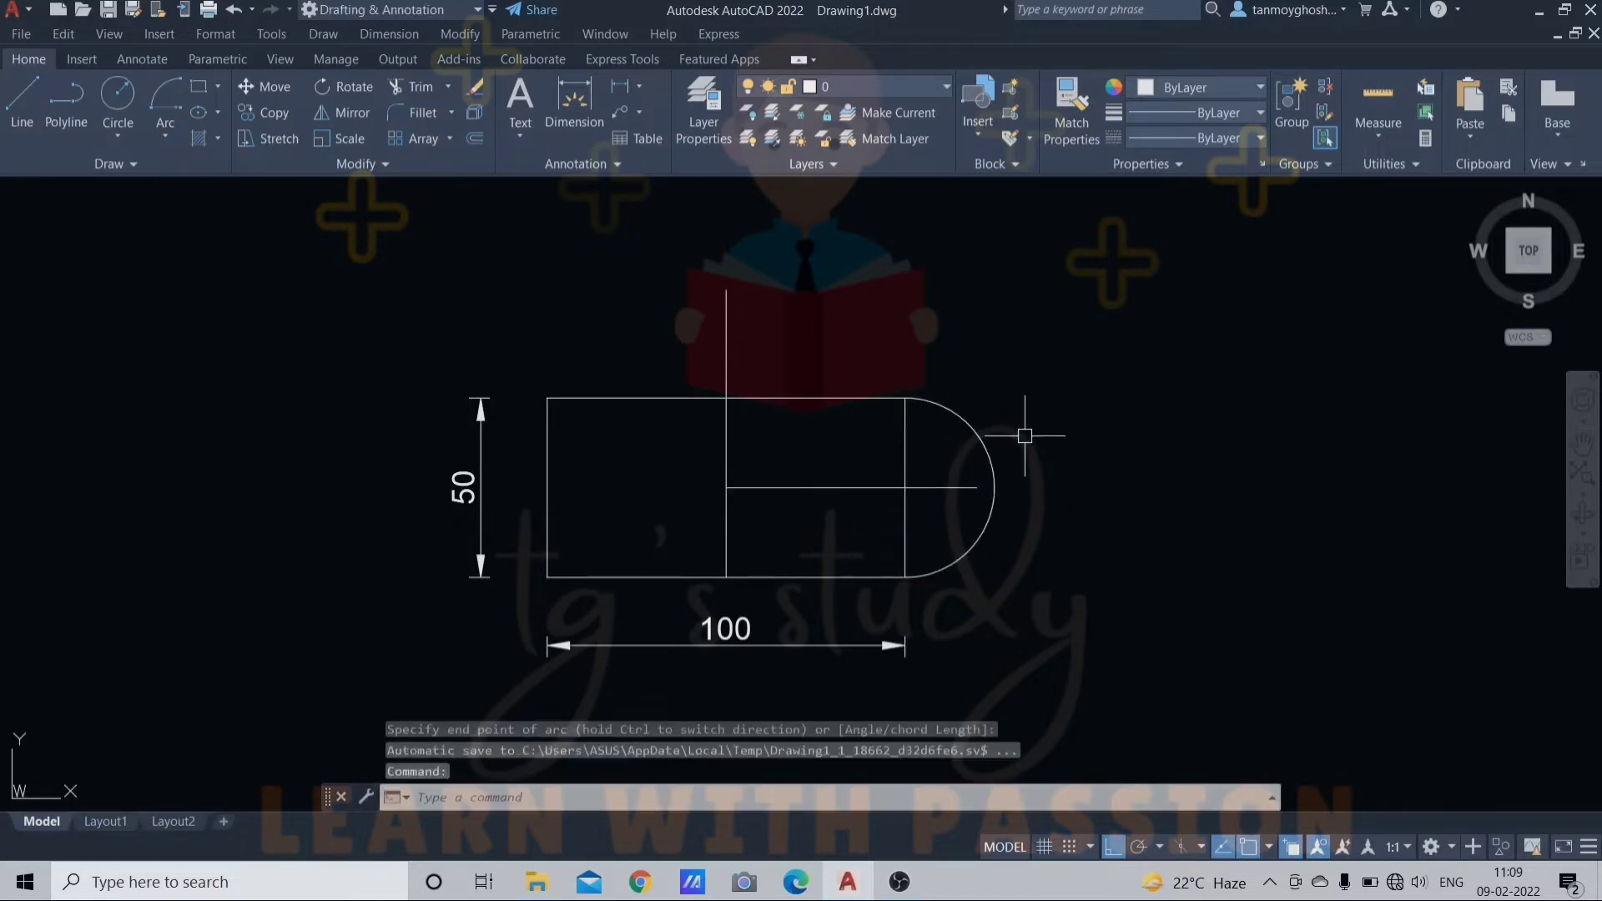
pyautogui.click(984, 432)
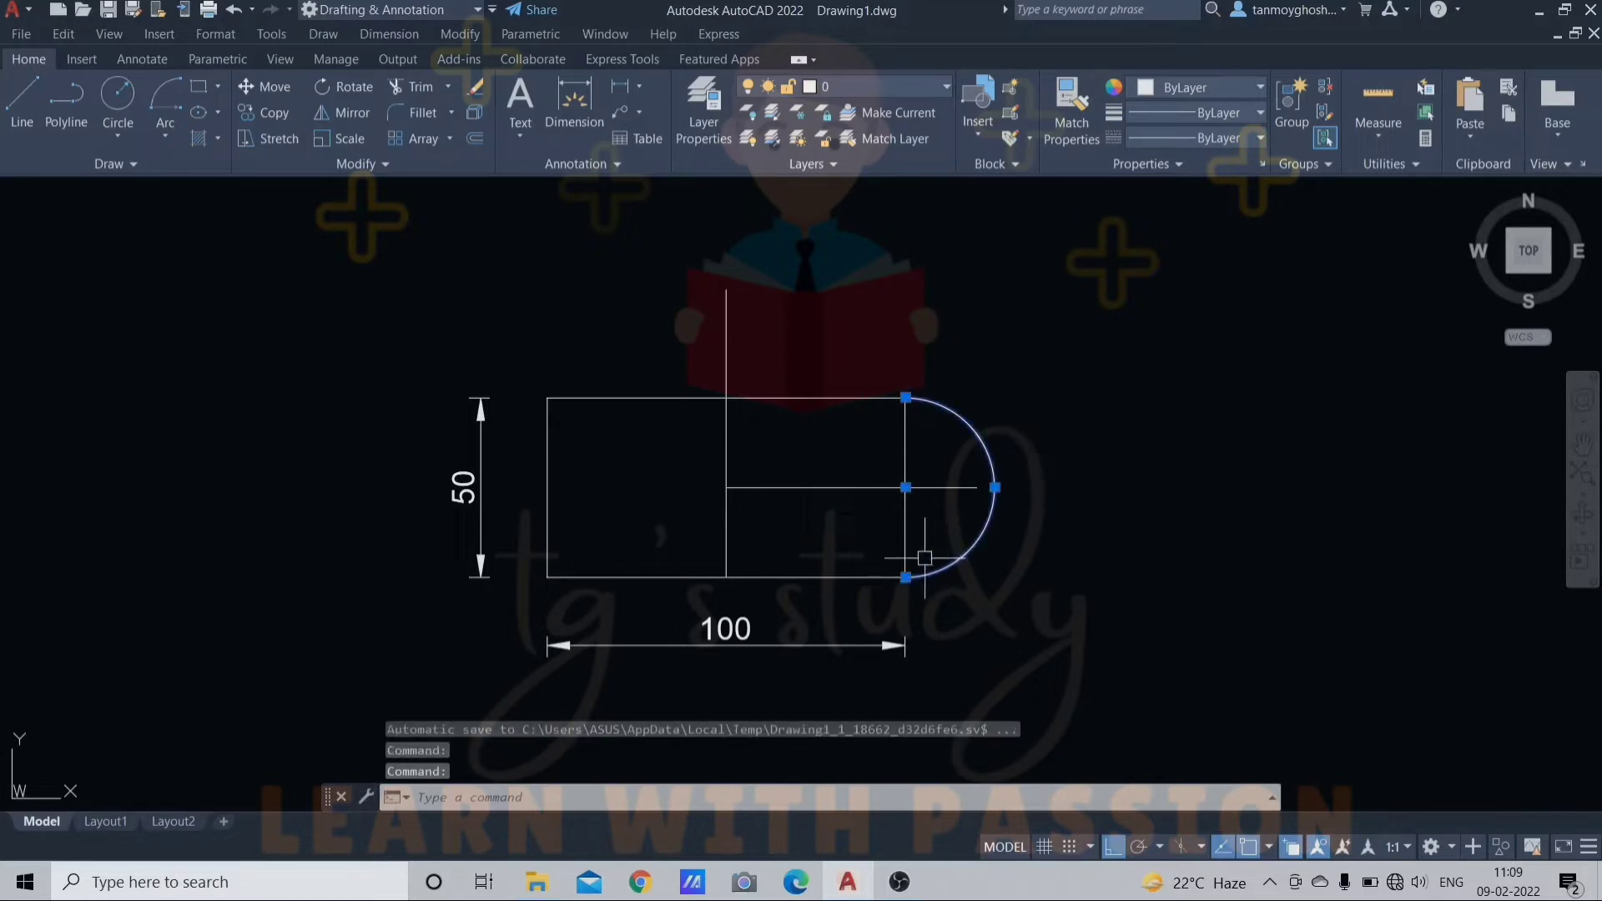
pyautogui.press('Escape')
# Draw a Start, Center, End arc from the rectangle's top-right corner to its top-left corner, centred on the top edge's midpoint
pyautogui.click(165, 136)
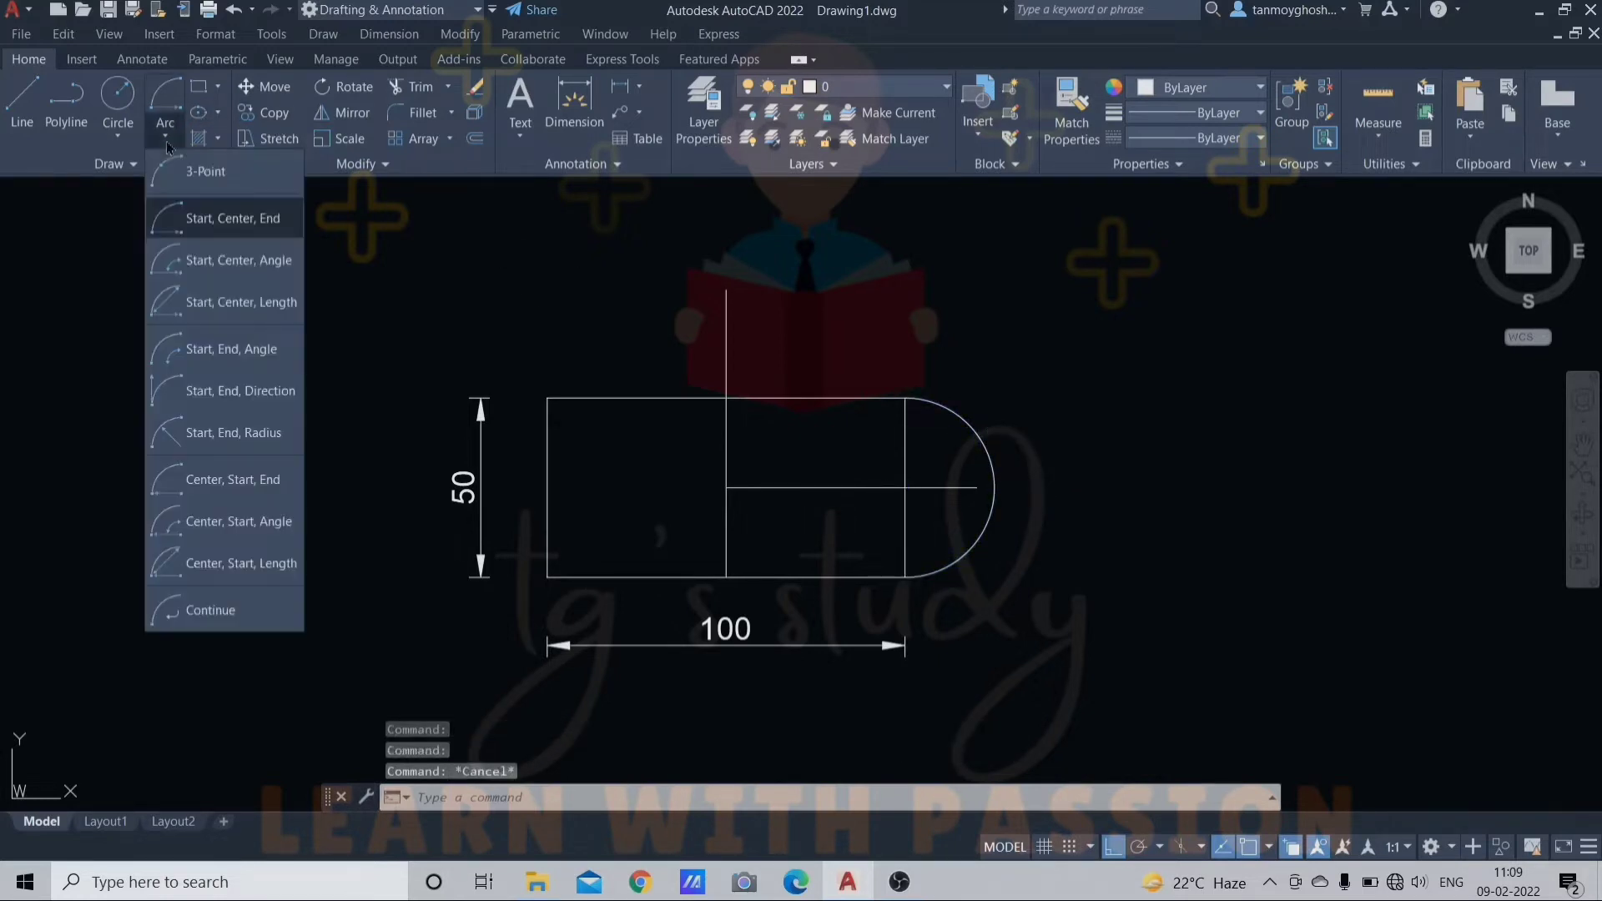
pyautogui.click(238, 220)
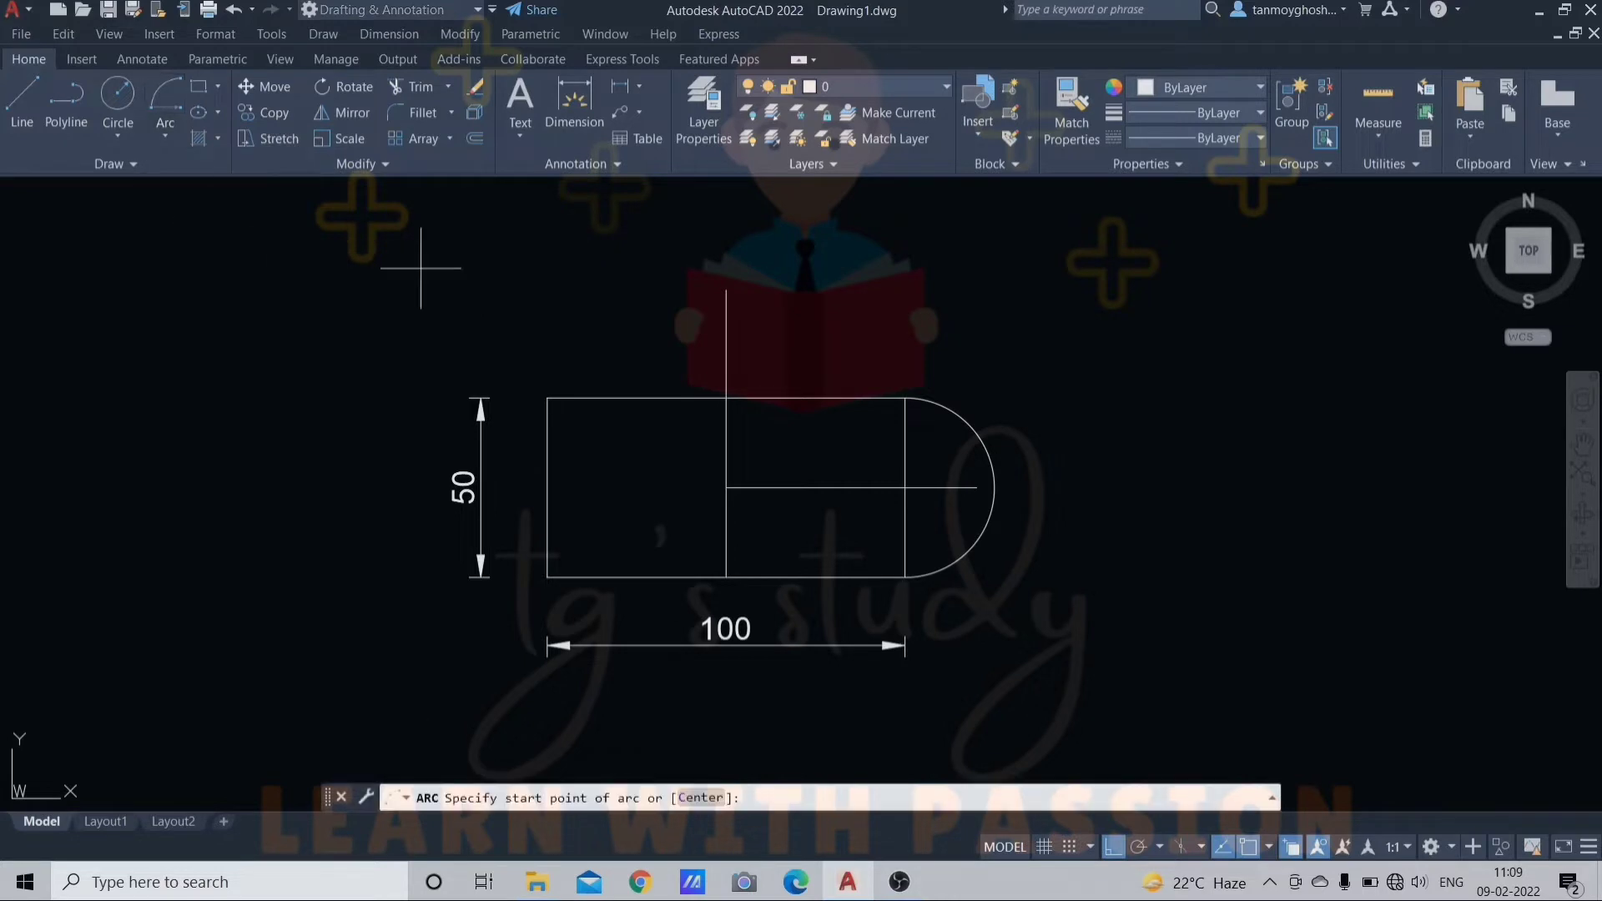
pyautogui.click(905, 398)
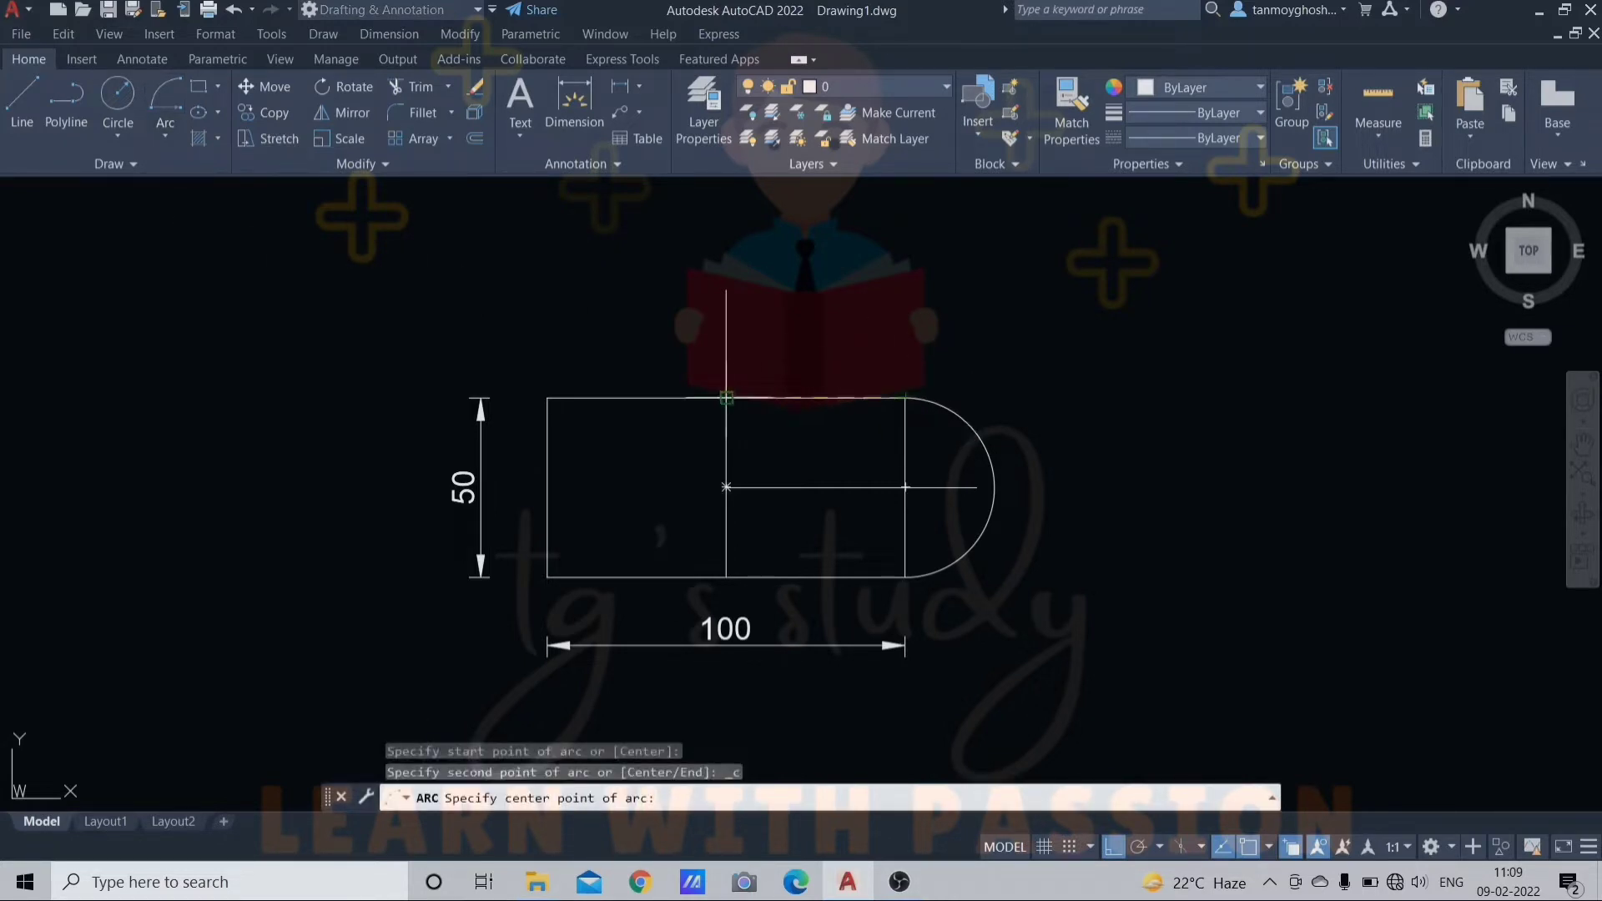
pyautogui.click(726, 398)
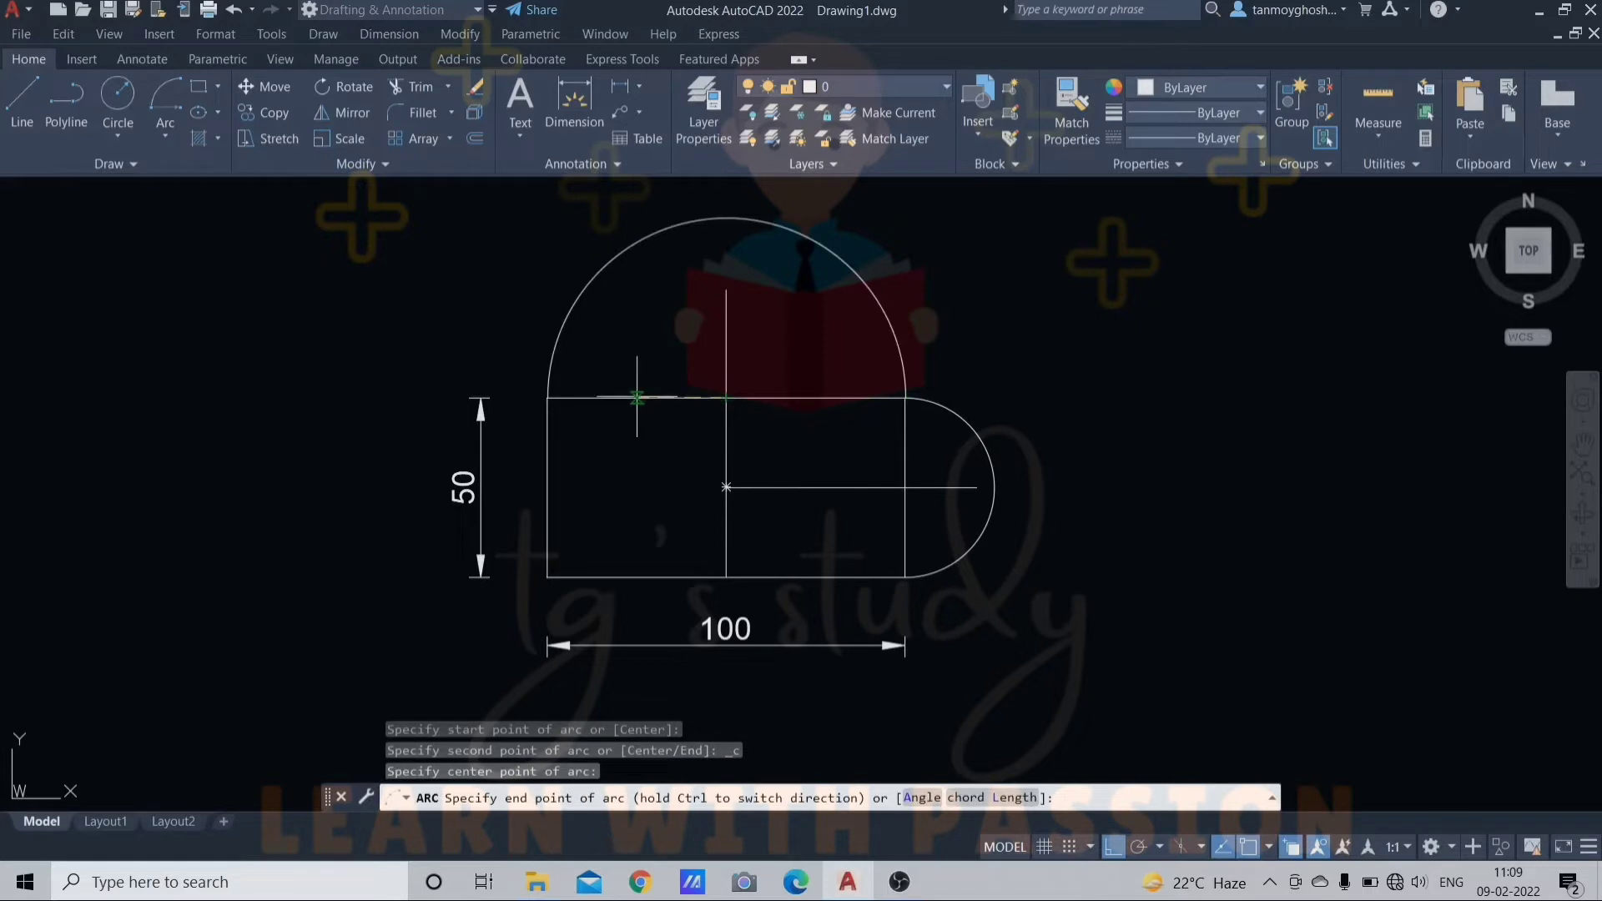
pyautogui.click(547, 398)
# Delete the two Start, Center, End arcs above and beside the rectangle
pyautogui.click(889, 321)
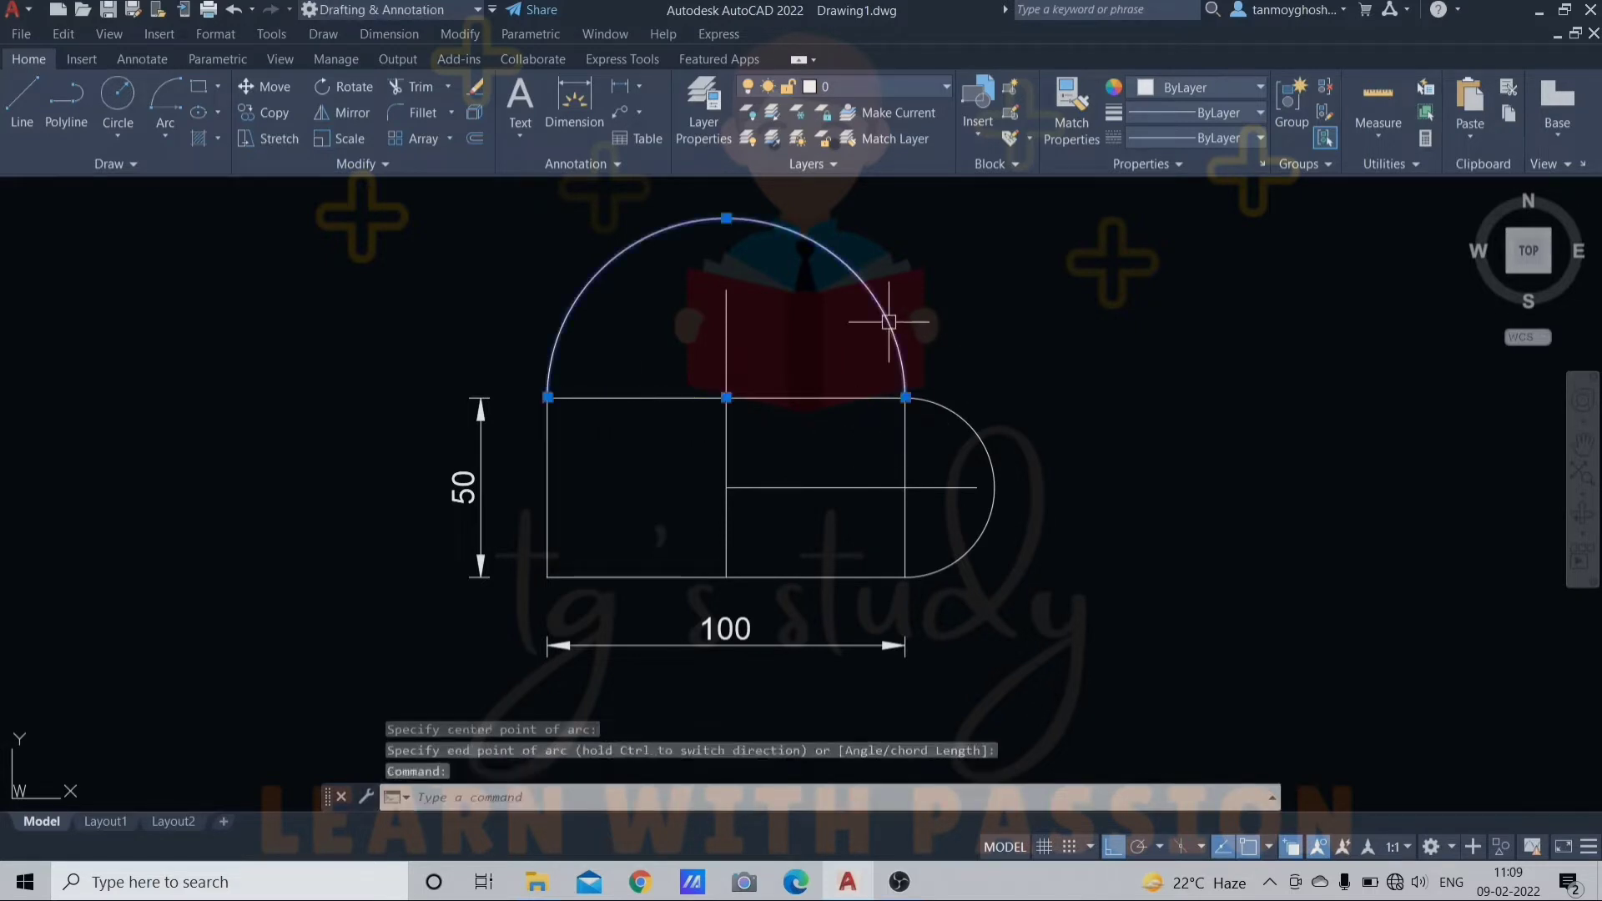
pyautogui.click(985, 447)
pyautogui.press('Delete')
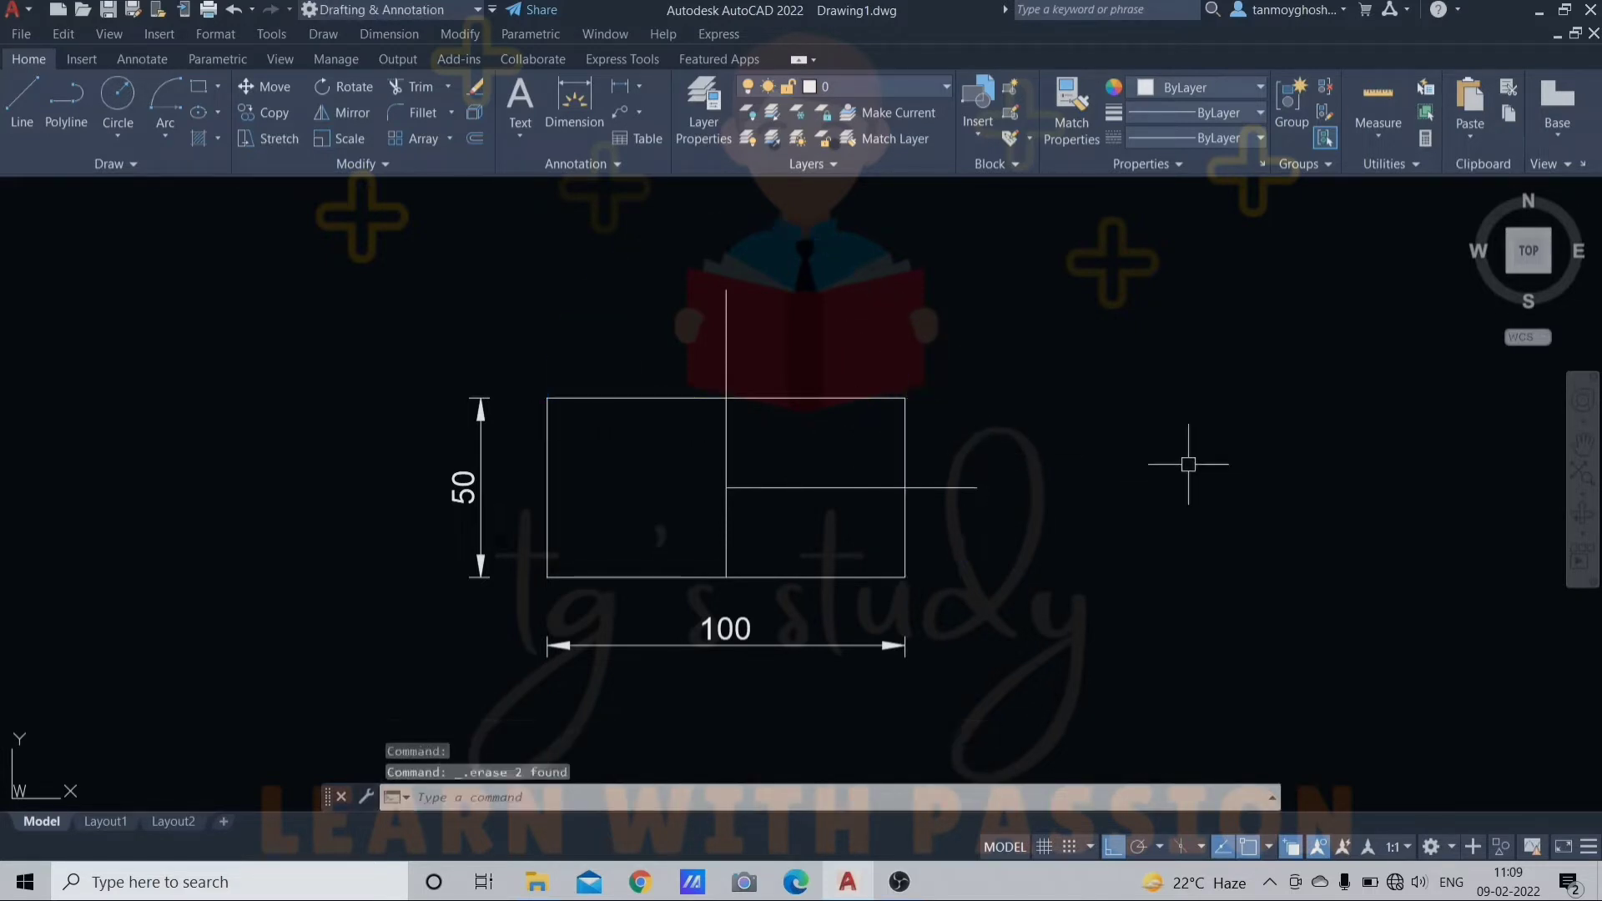
# Draw a Center, Start, End arc centred on the right edge's midpoint, from the rectangle's bottom-right corner to its top-right corner
pyautogui.click(169, 140)
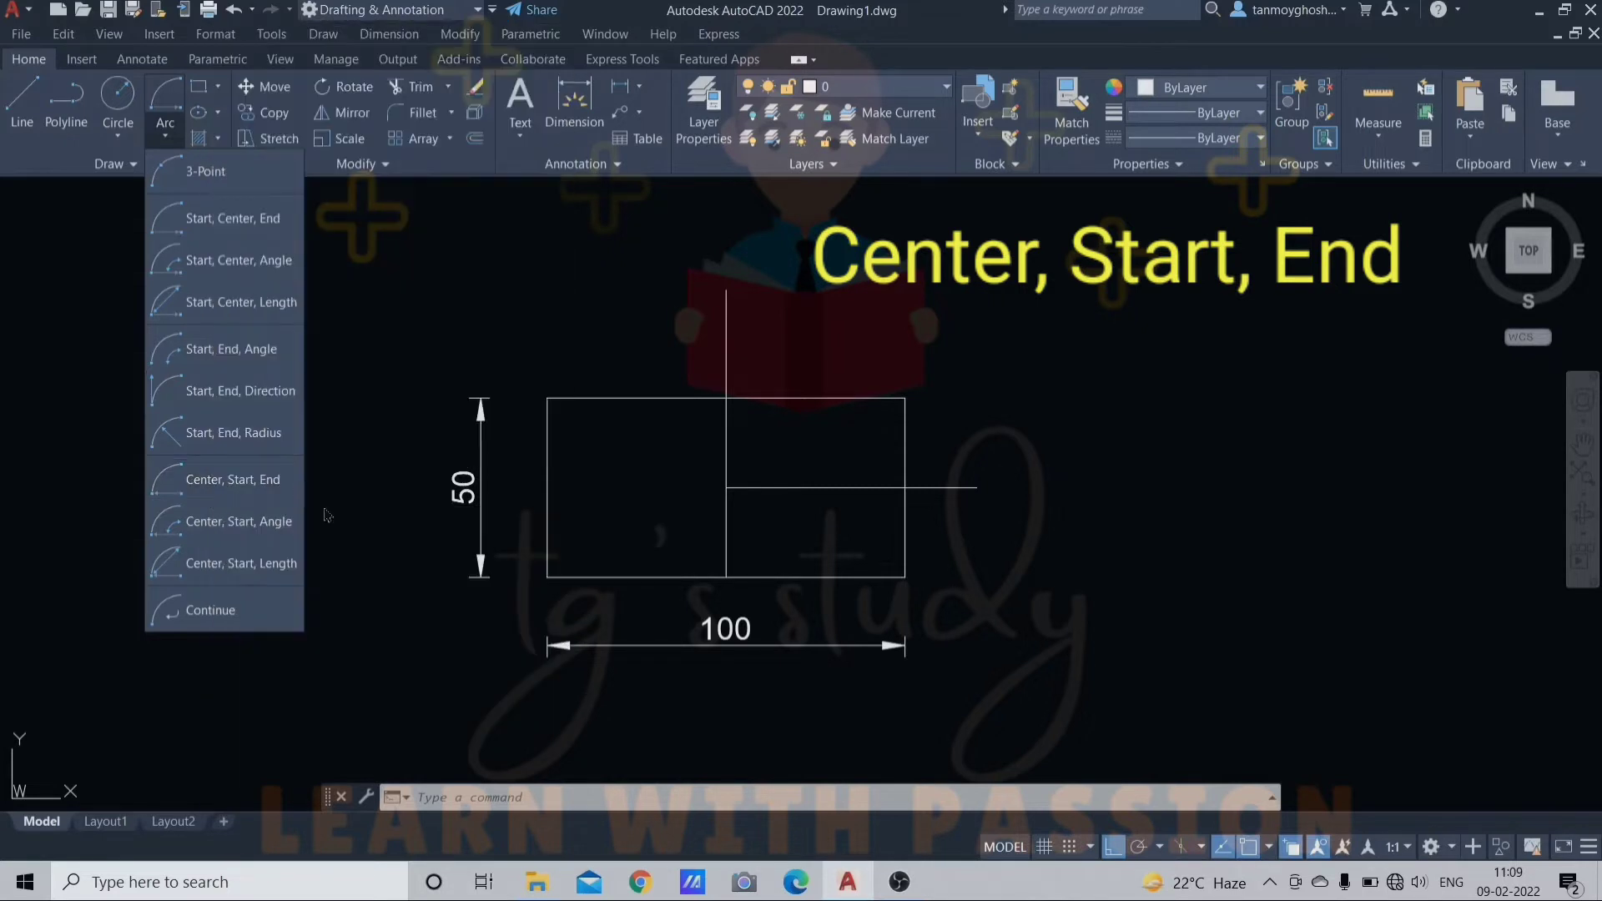
pyautogui.click(223, 490)
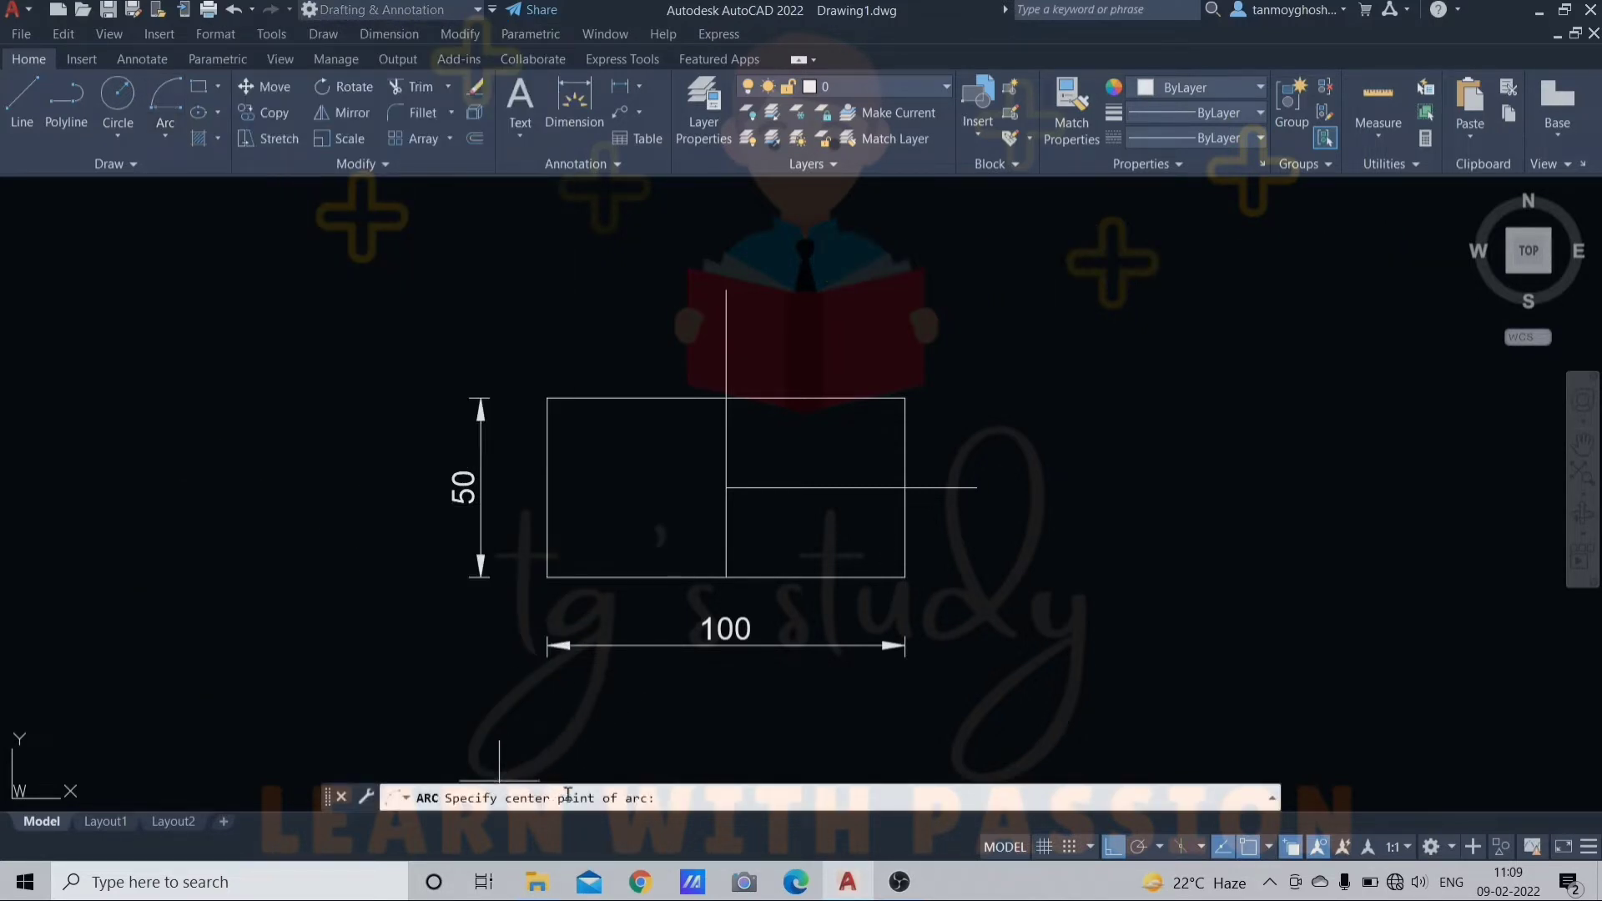
pyautogui.click(905, 487)
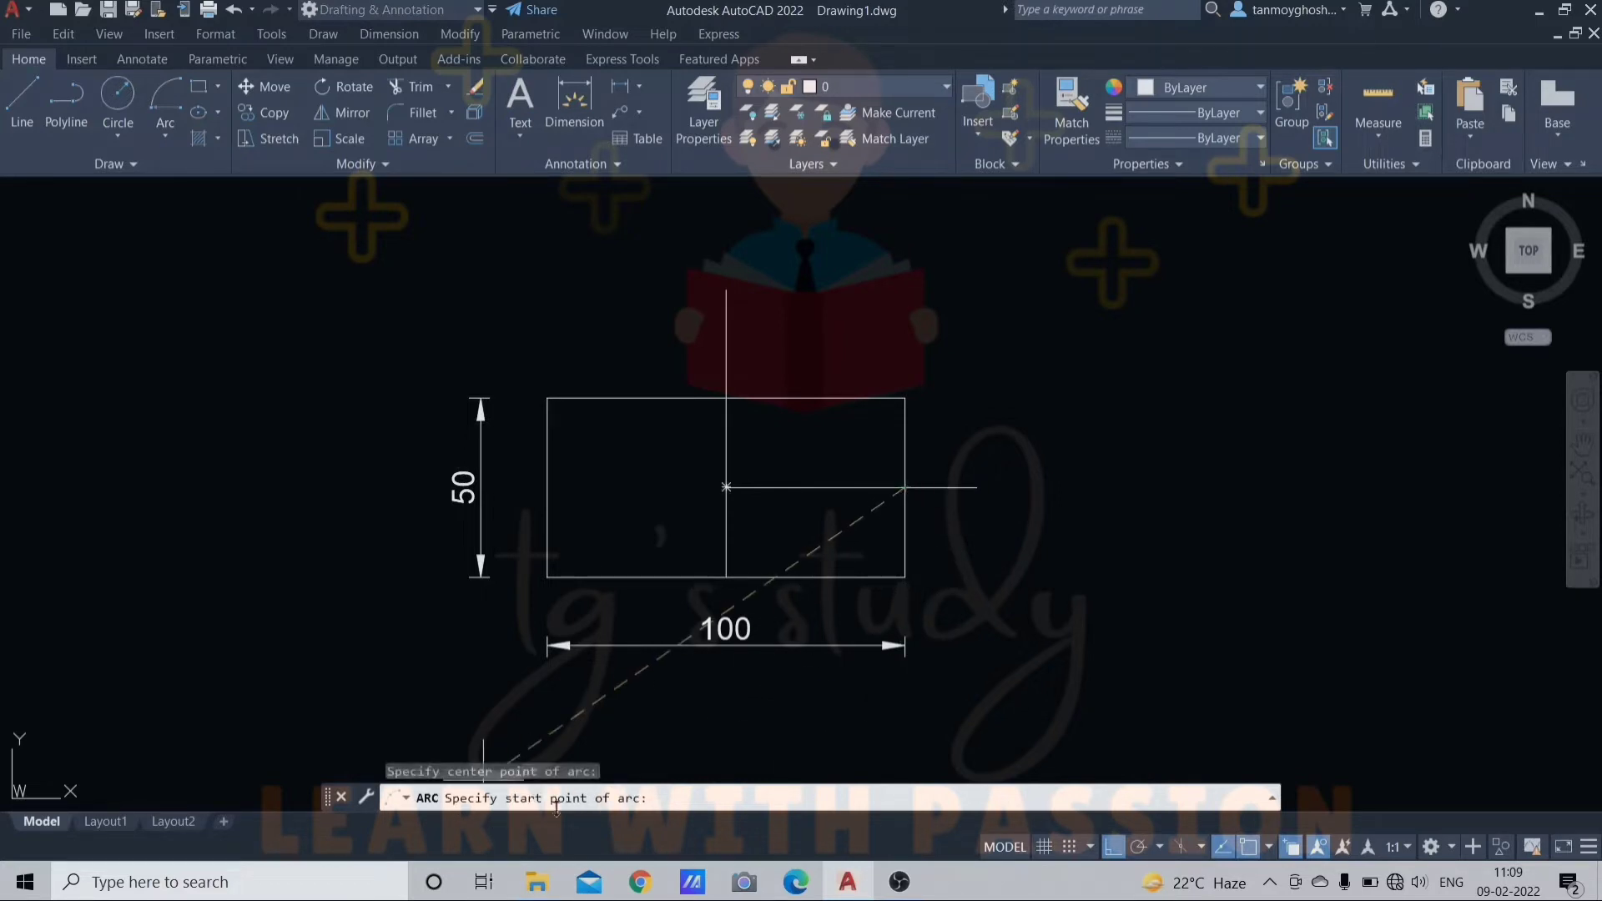
pyautogui.click(905, 576)
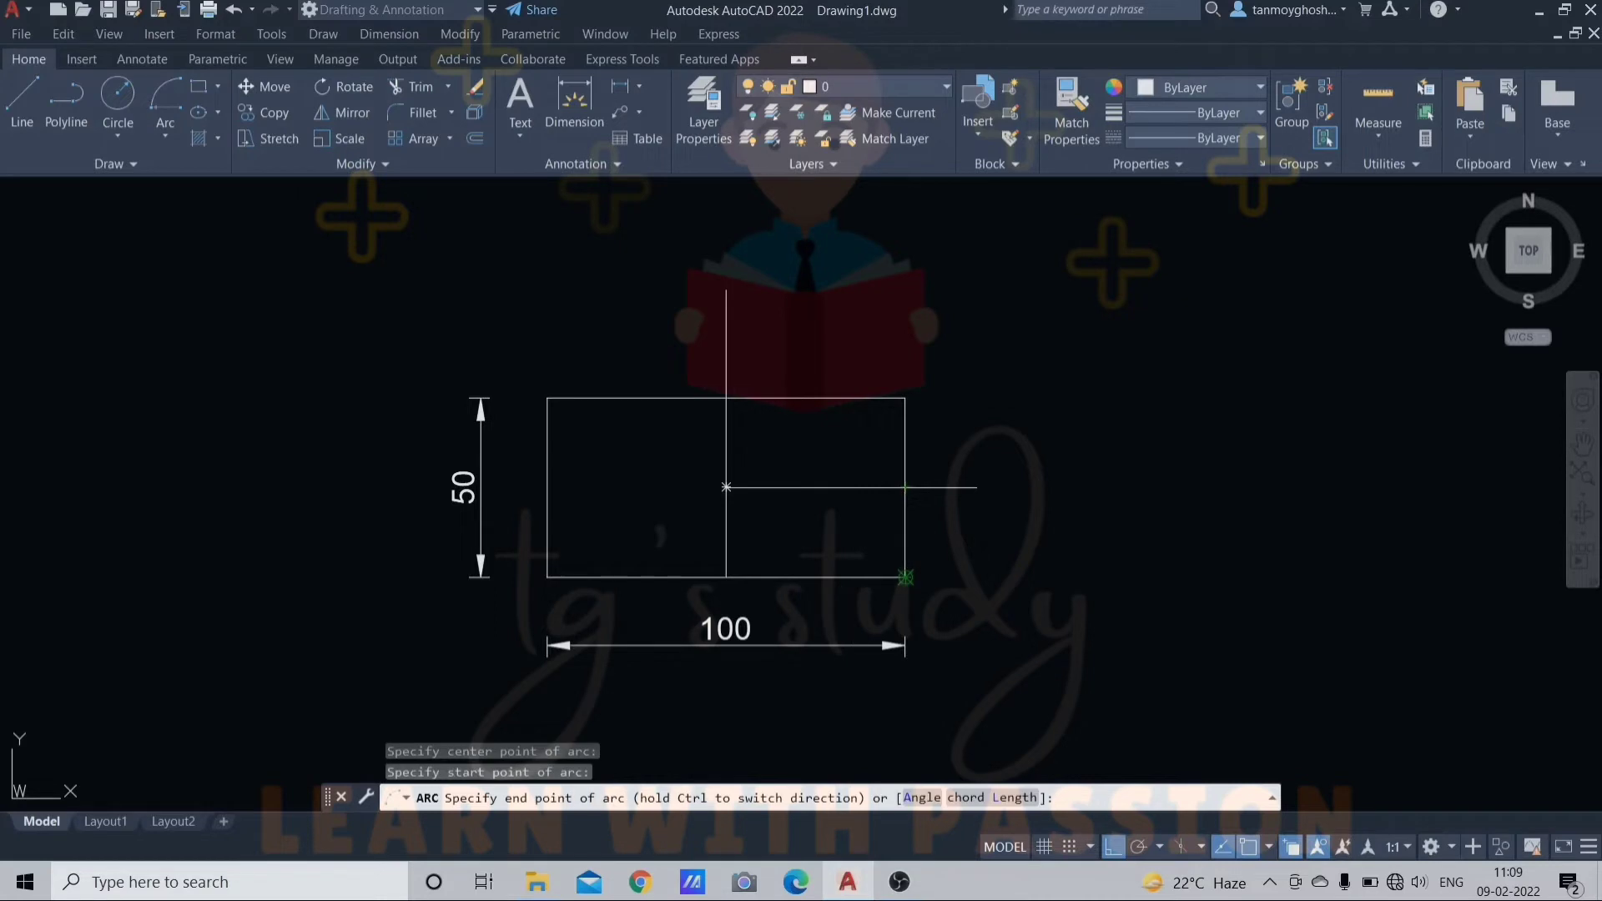
pyautogui.click(906, 398)
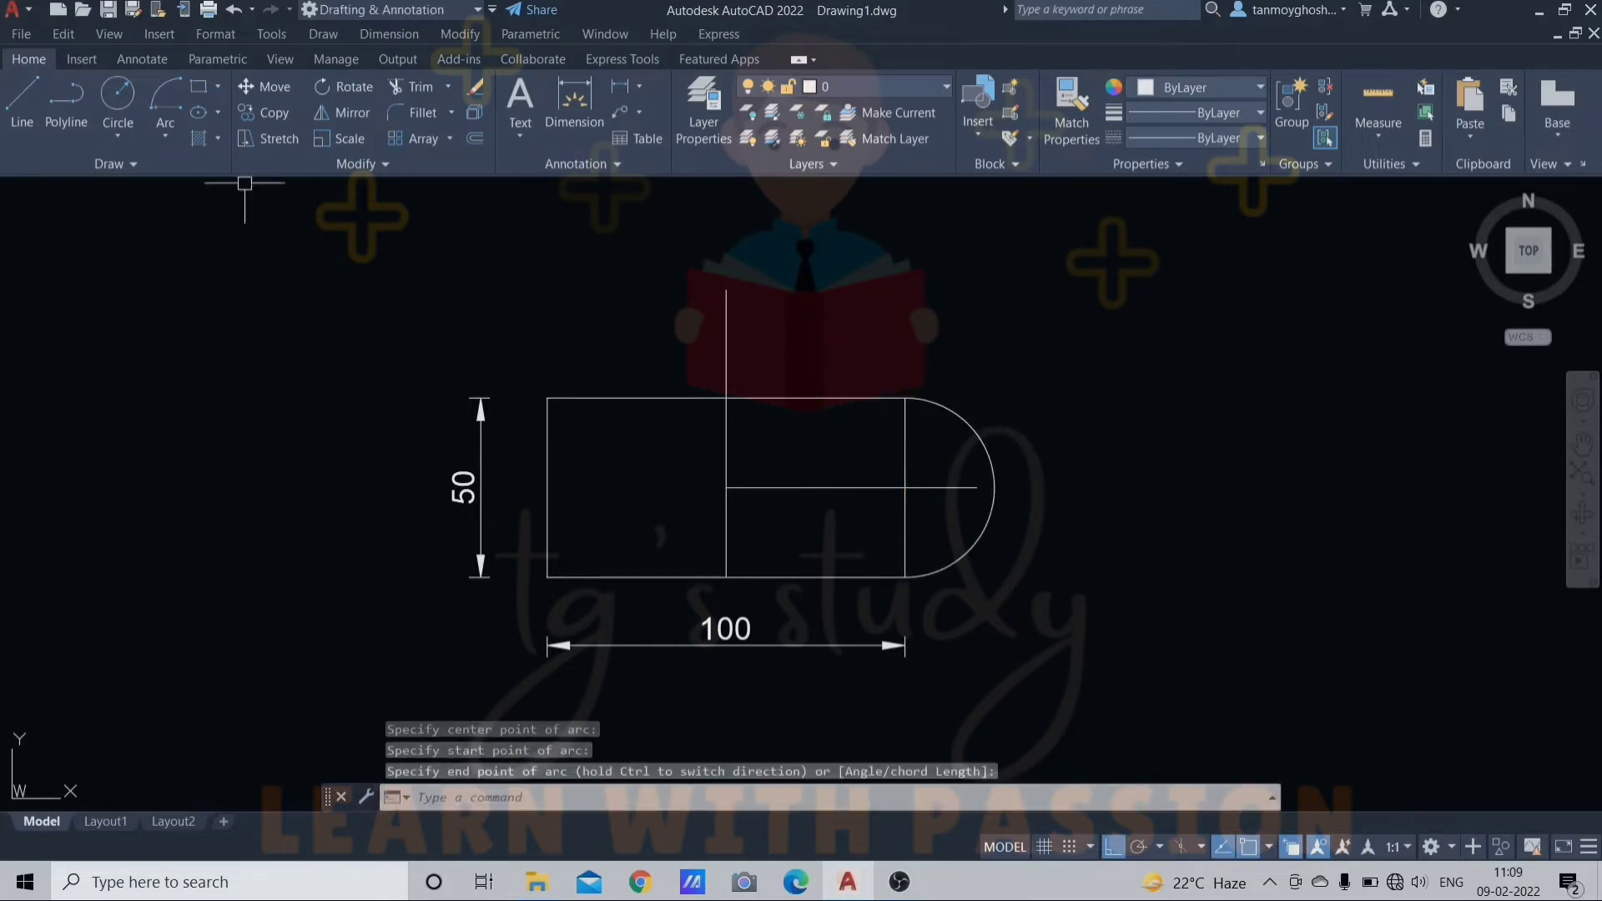
# Draw a Center, Start, End arc centred on the top edge's midpoint, from the rectangle's top-right corner to its top-left corner
pyautogui.click(165, 137)
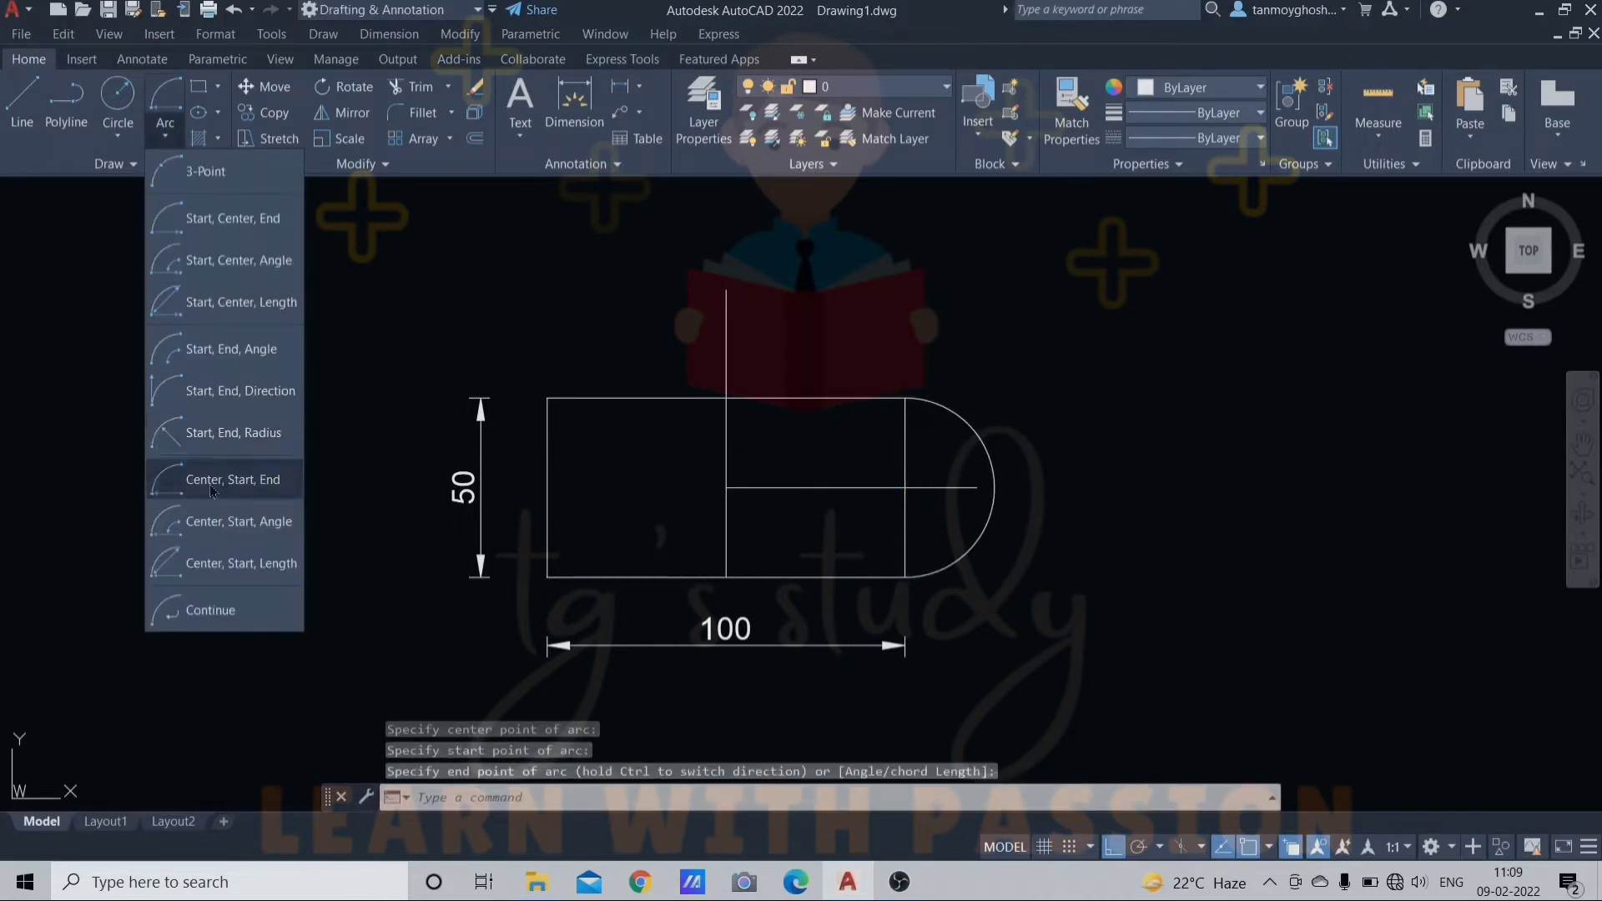
pyautogui.click(236, 489)
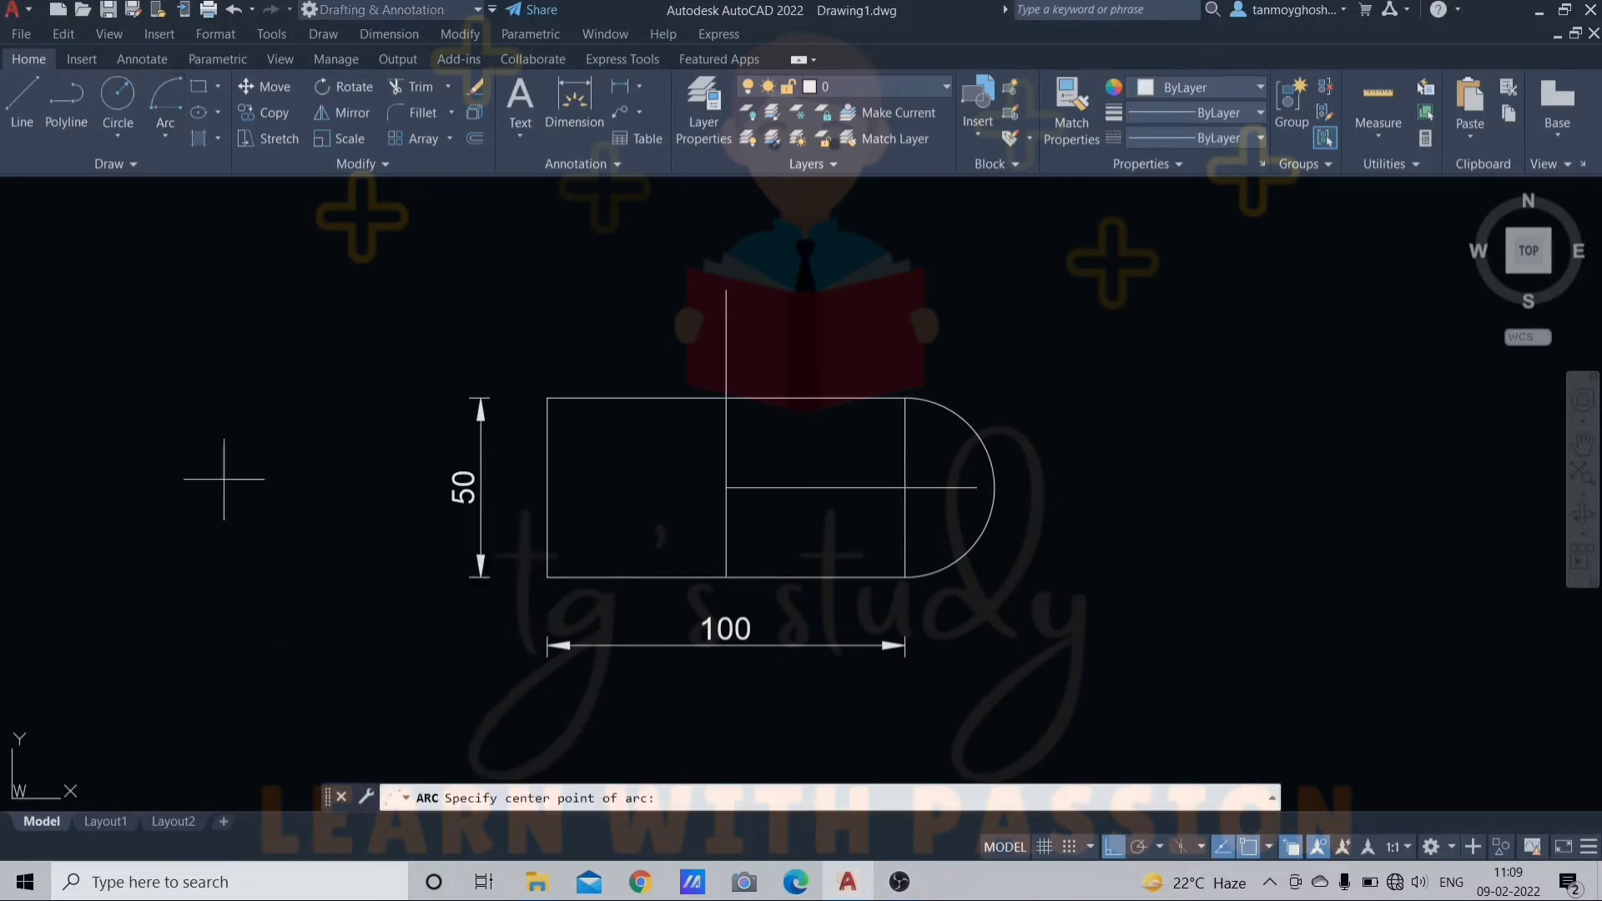
pyautogui.click(726, 398)
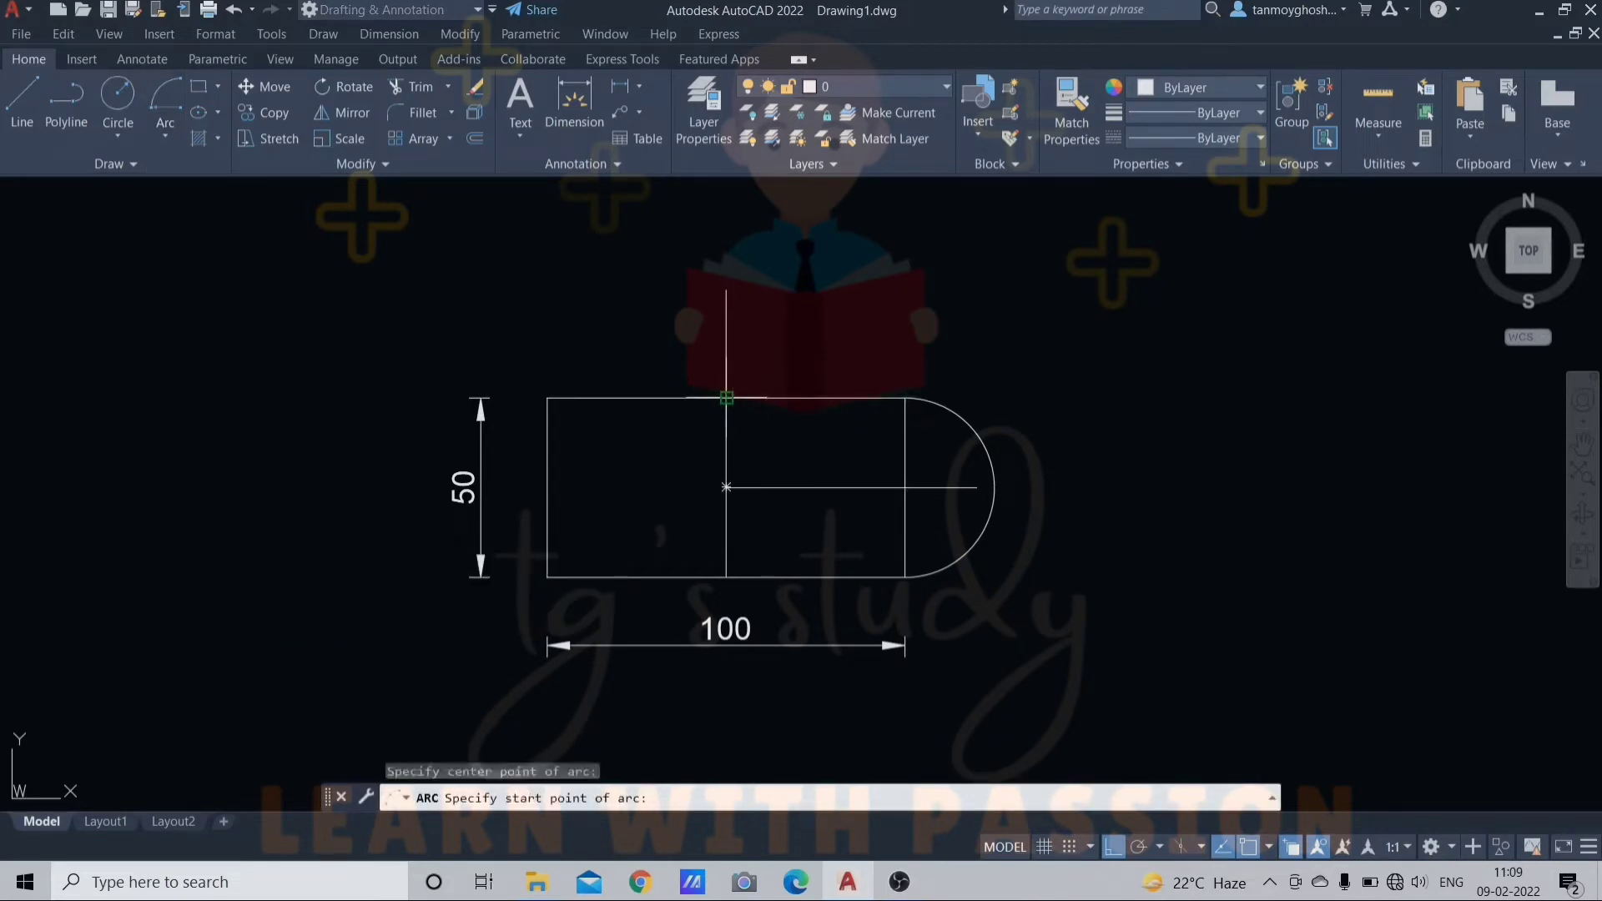
pyautogui.click(906, 398)
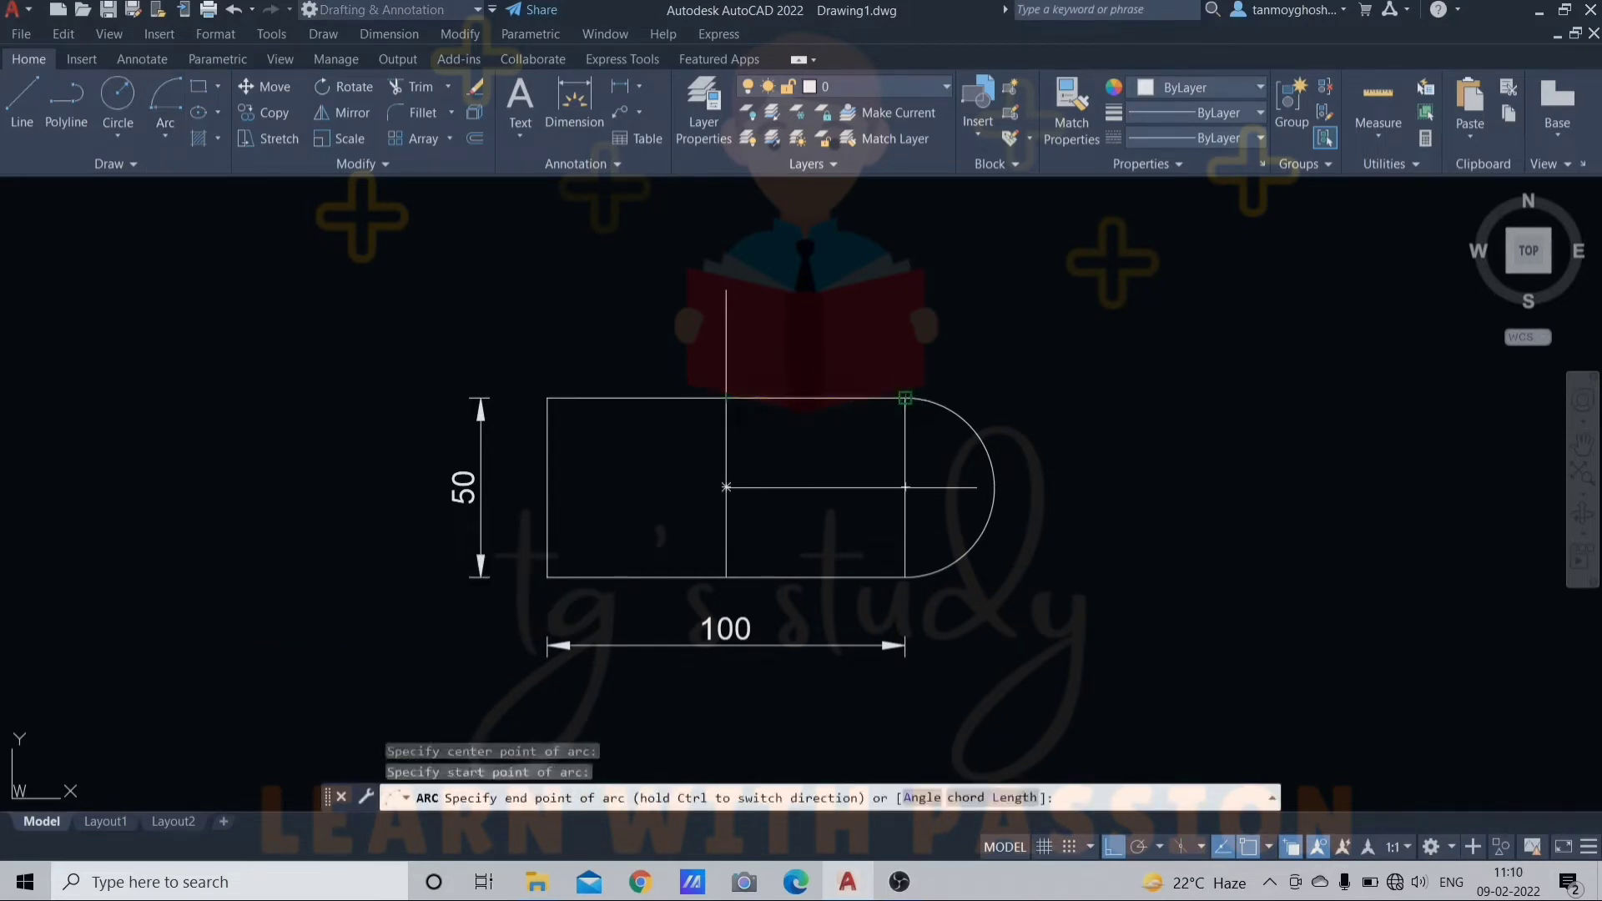
pyautogui.click(548, 398)
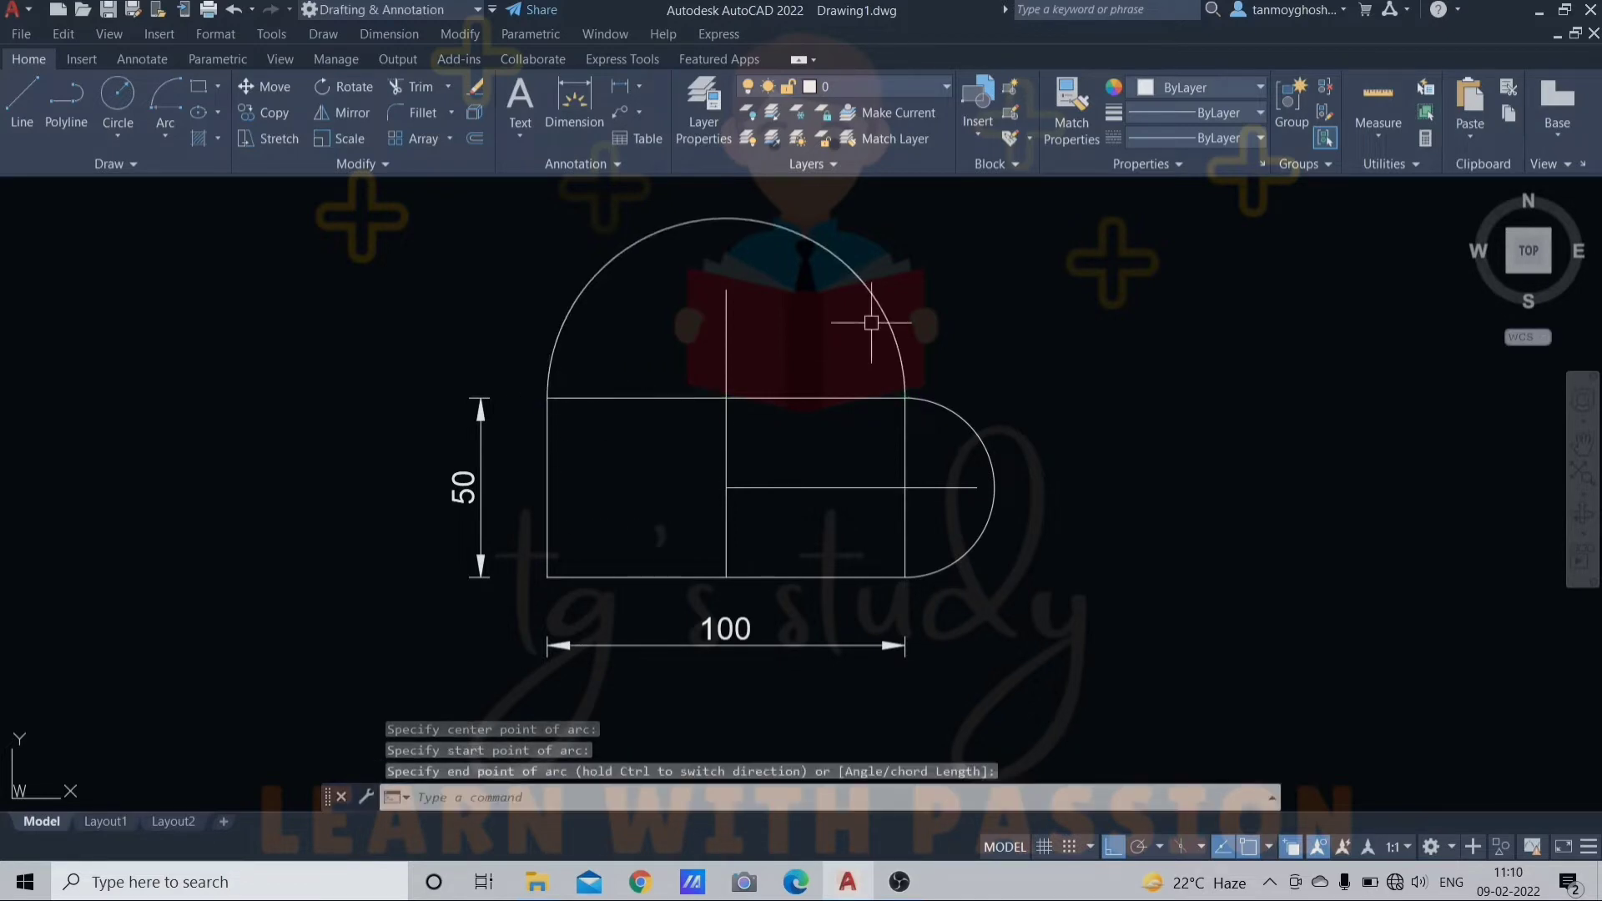
# Delete the two Center, Start, End arcs above and beside the rectangle
pyautogui.click(890, 316)
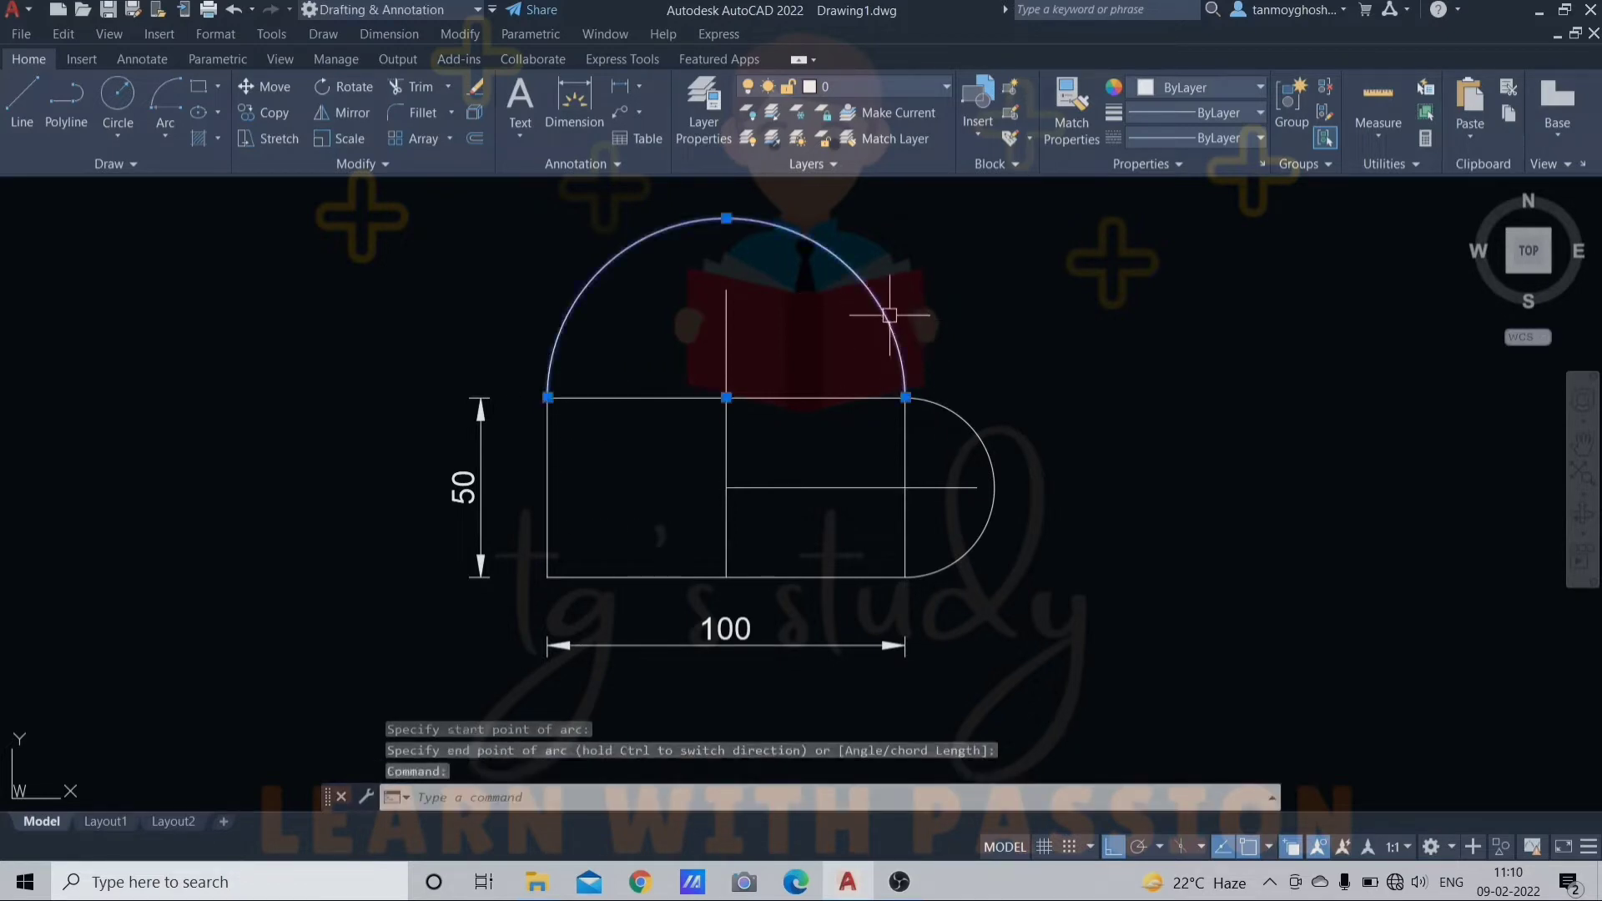
pyautogui.click(985, 447)
pyautogui.press('Delete')
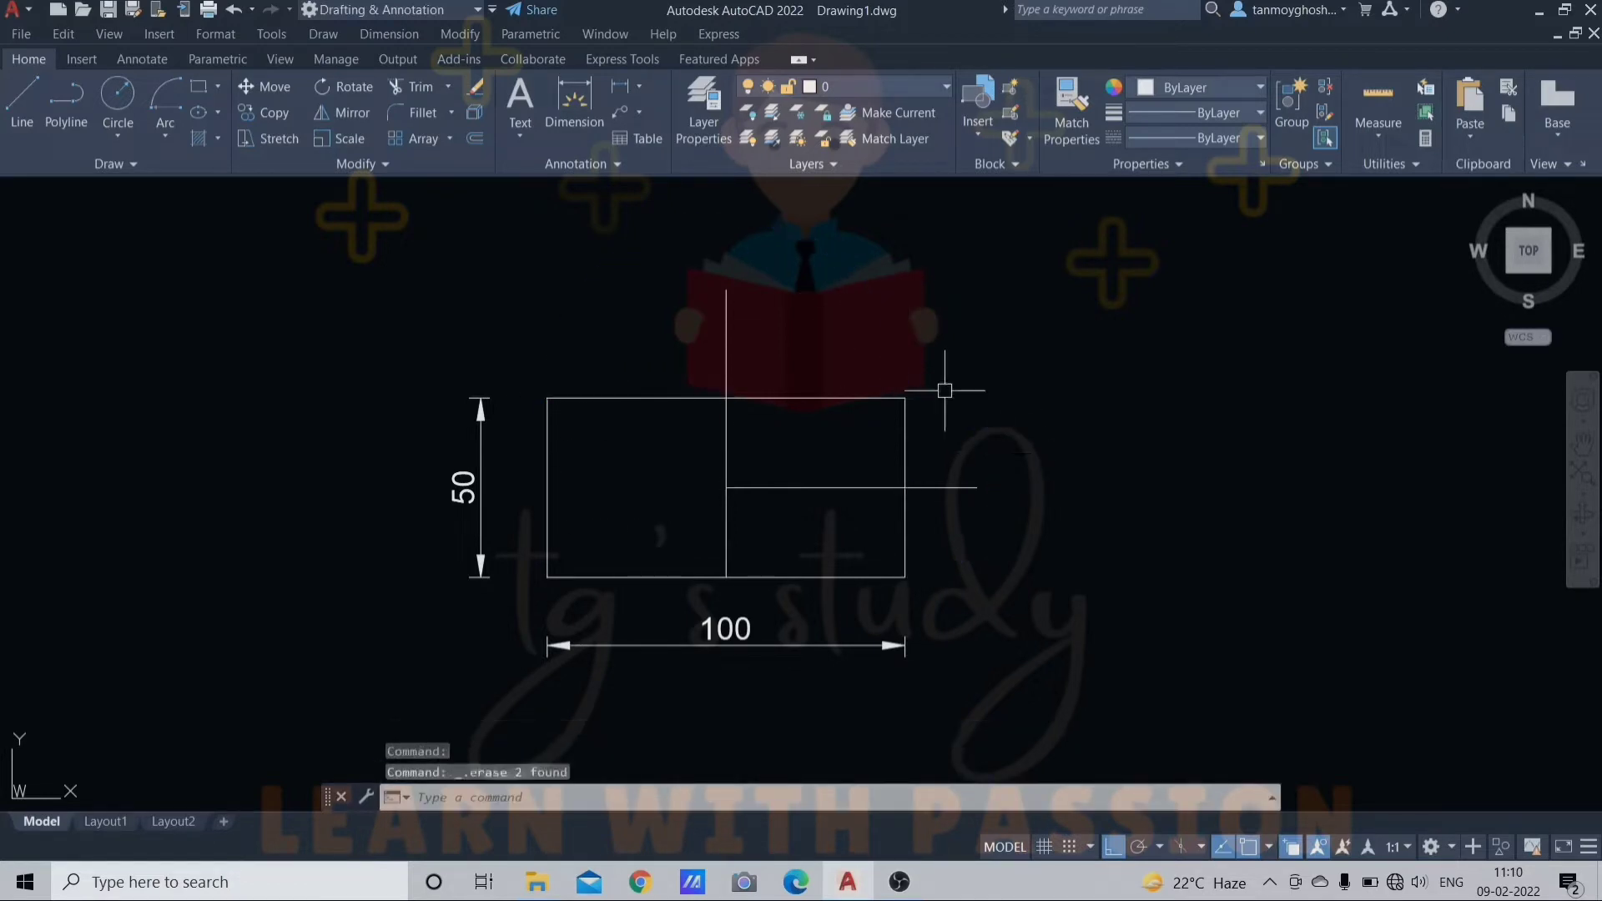
# With Ortho off, draw a 45° Start, Center, Angle arc from the rectangle's top-right corner, centred on the top edge's midpoint
pyautogui.click(165, 136)
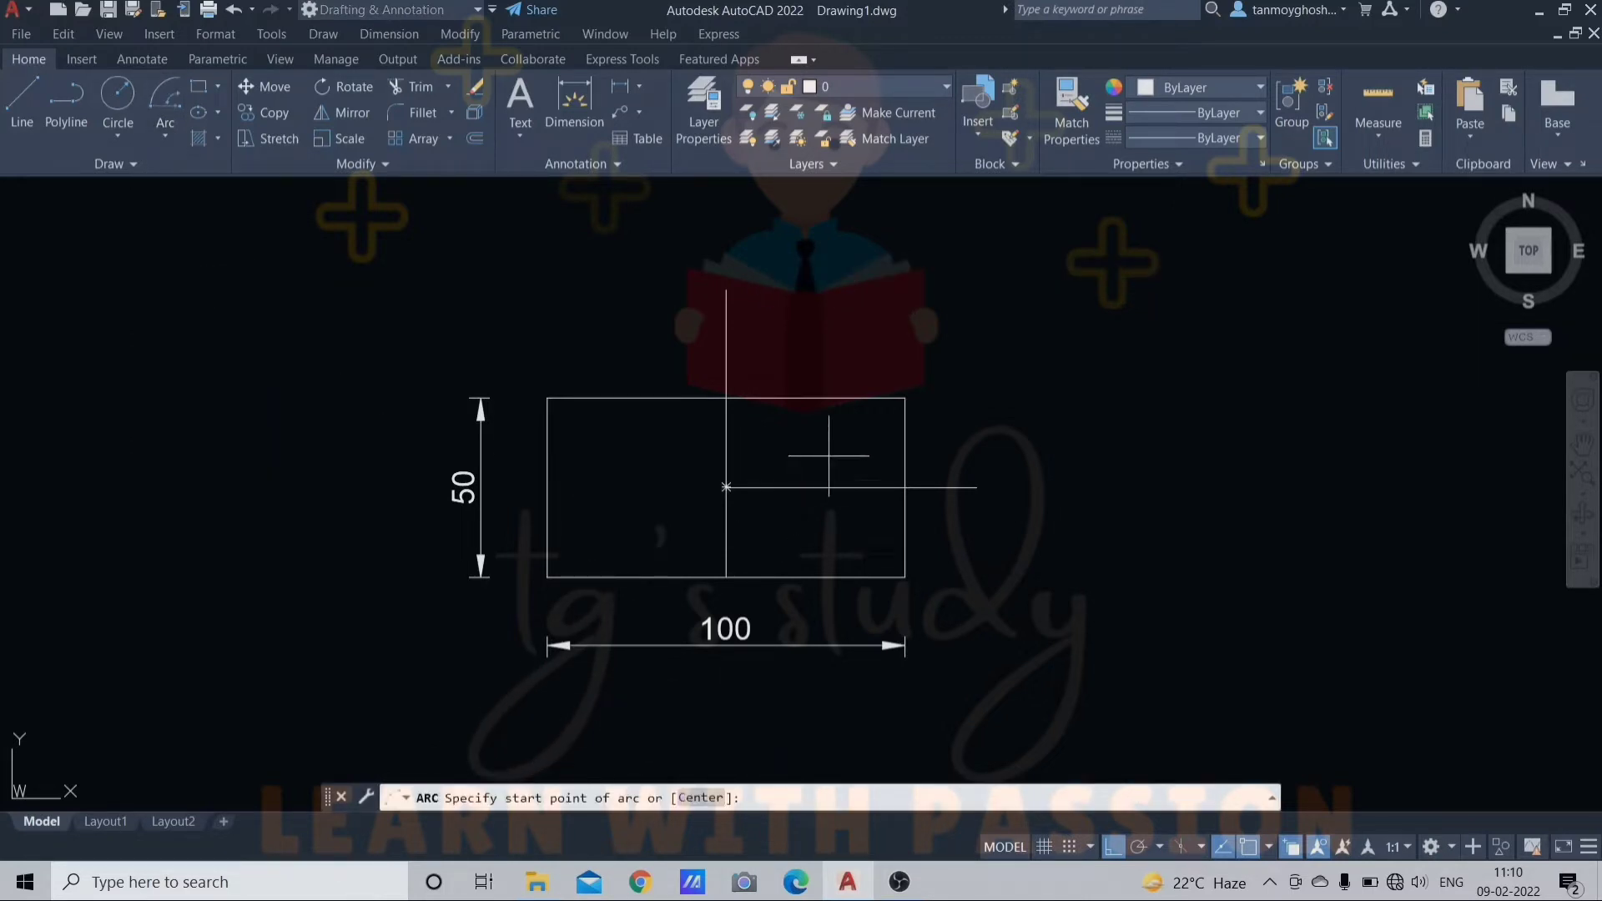
pyautogui.click(904, 398)
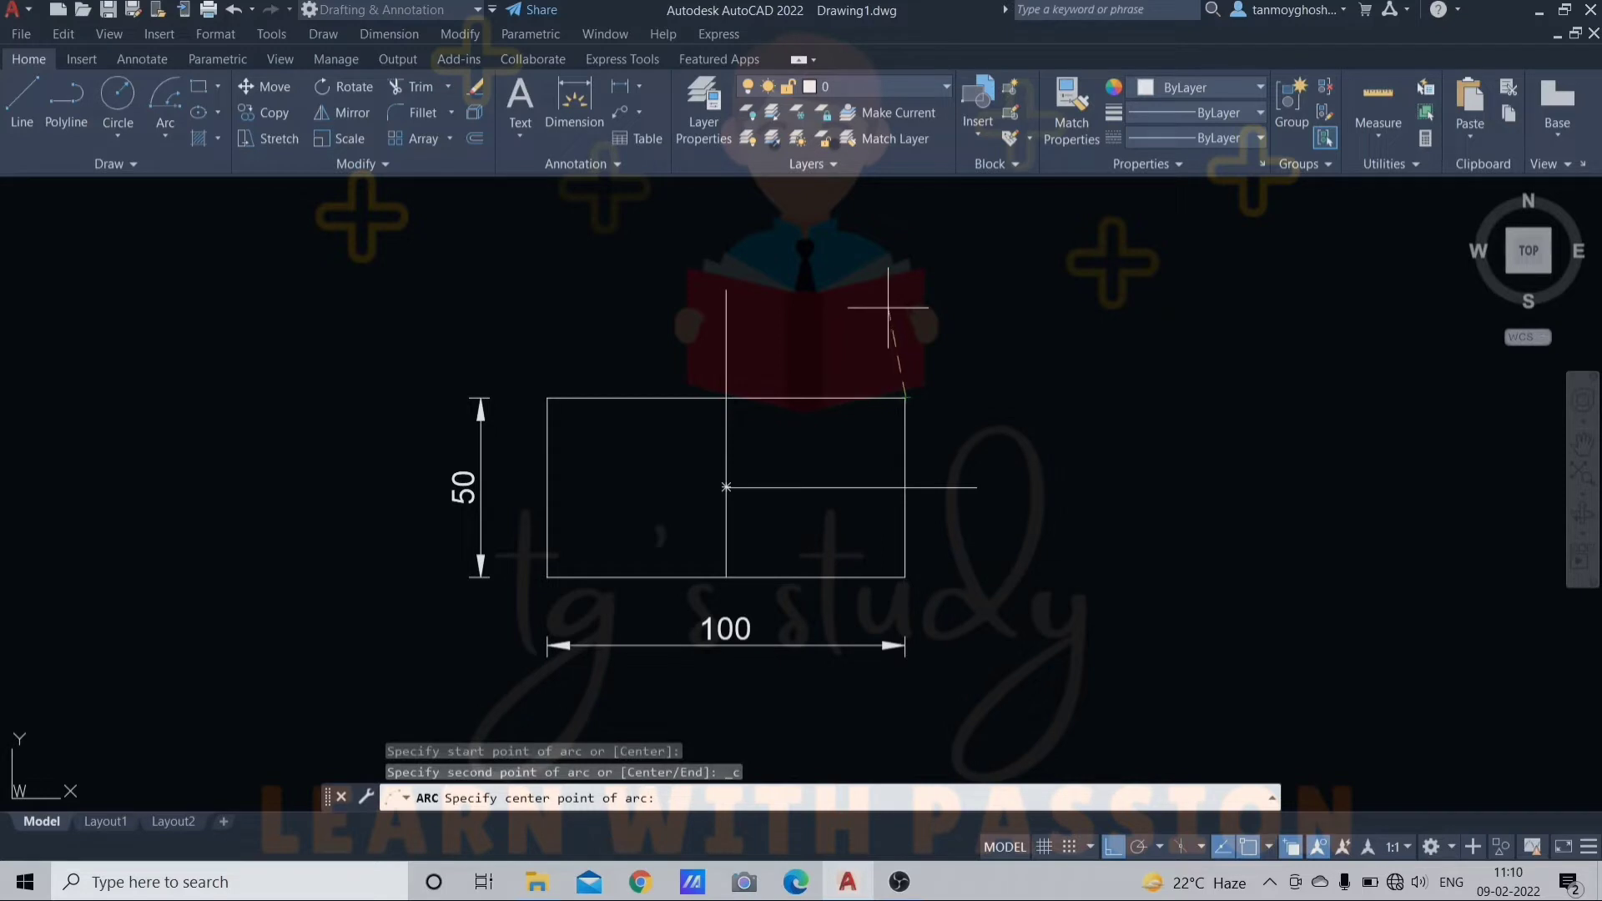
pyautogui.click(726, 398)
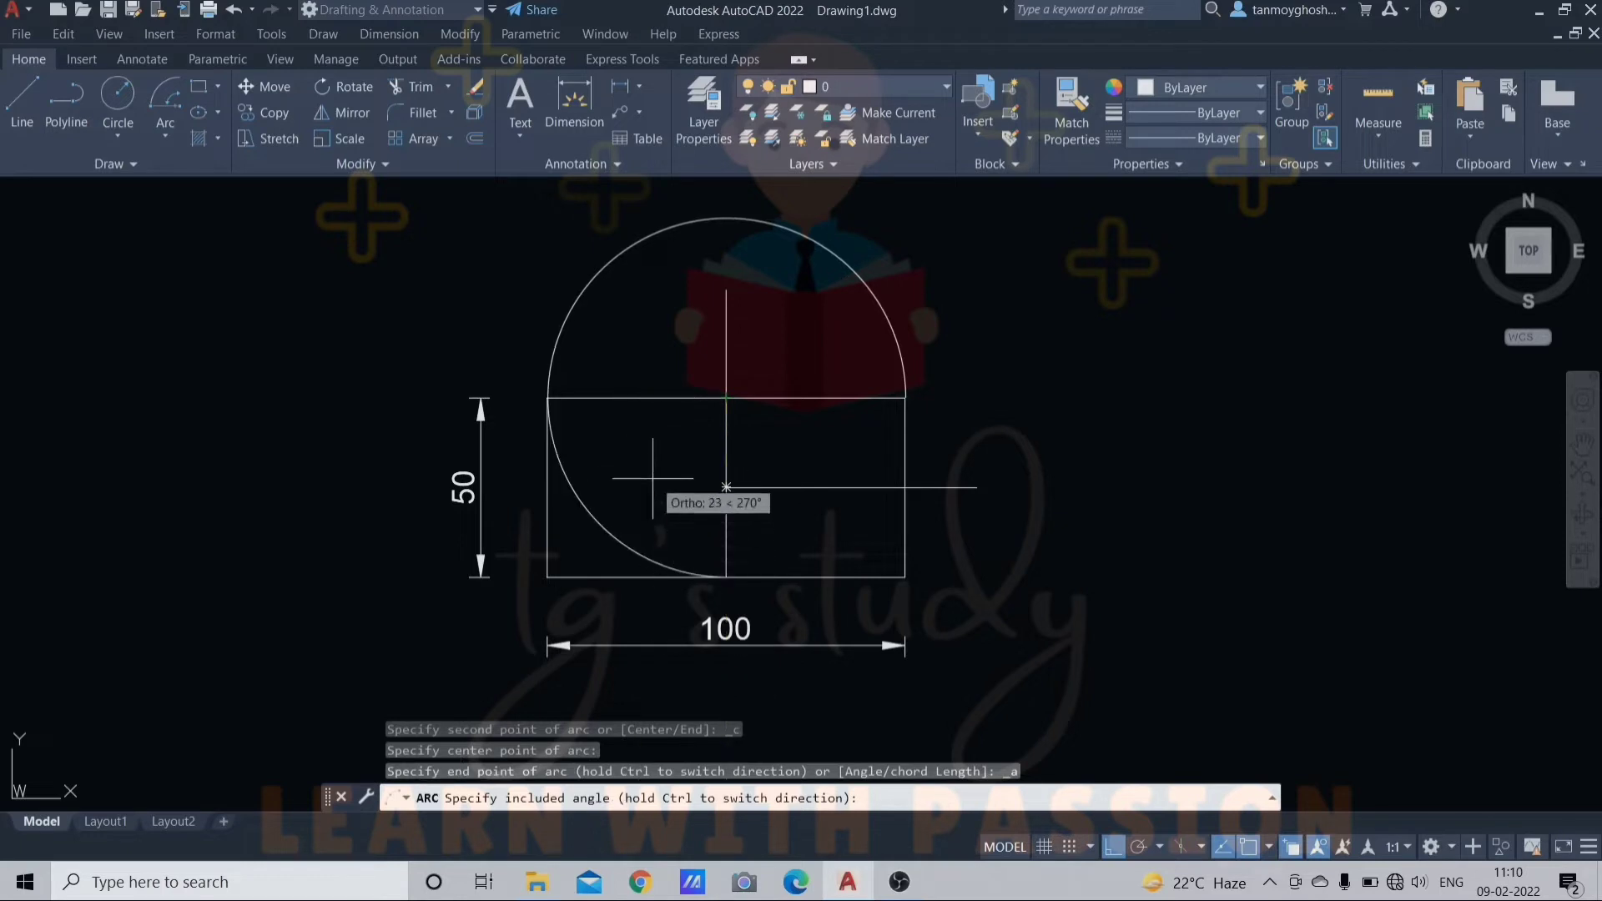
pyautogui.press('F8')
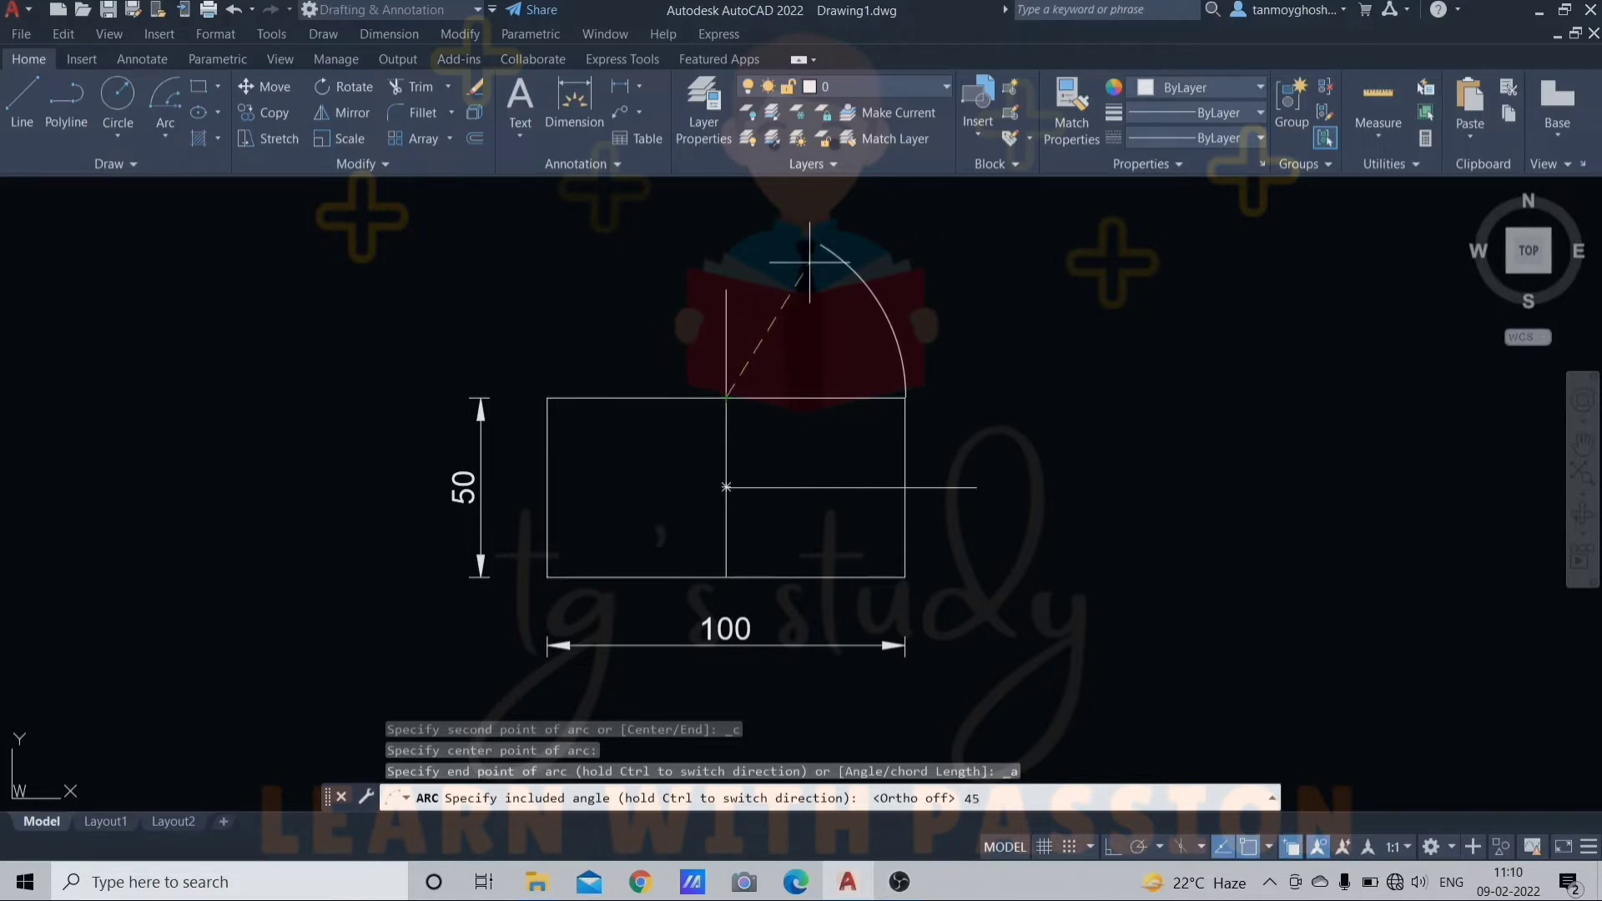
pyautogui.press('Return')
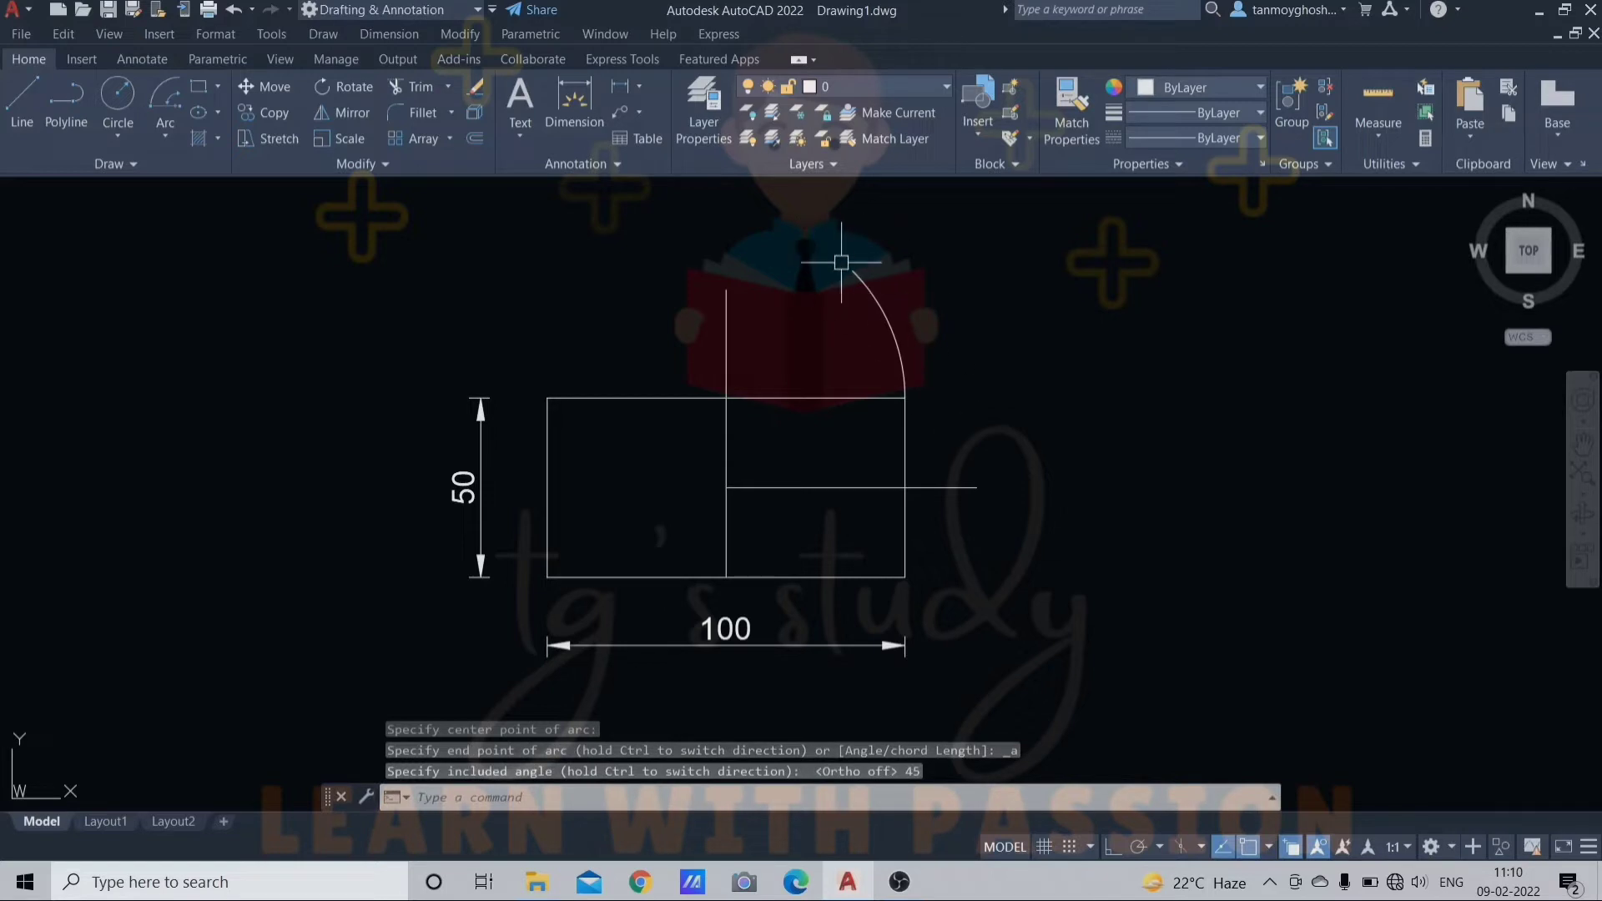
pyautogui.click(875, 301)
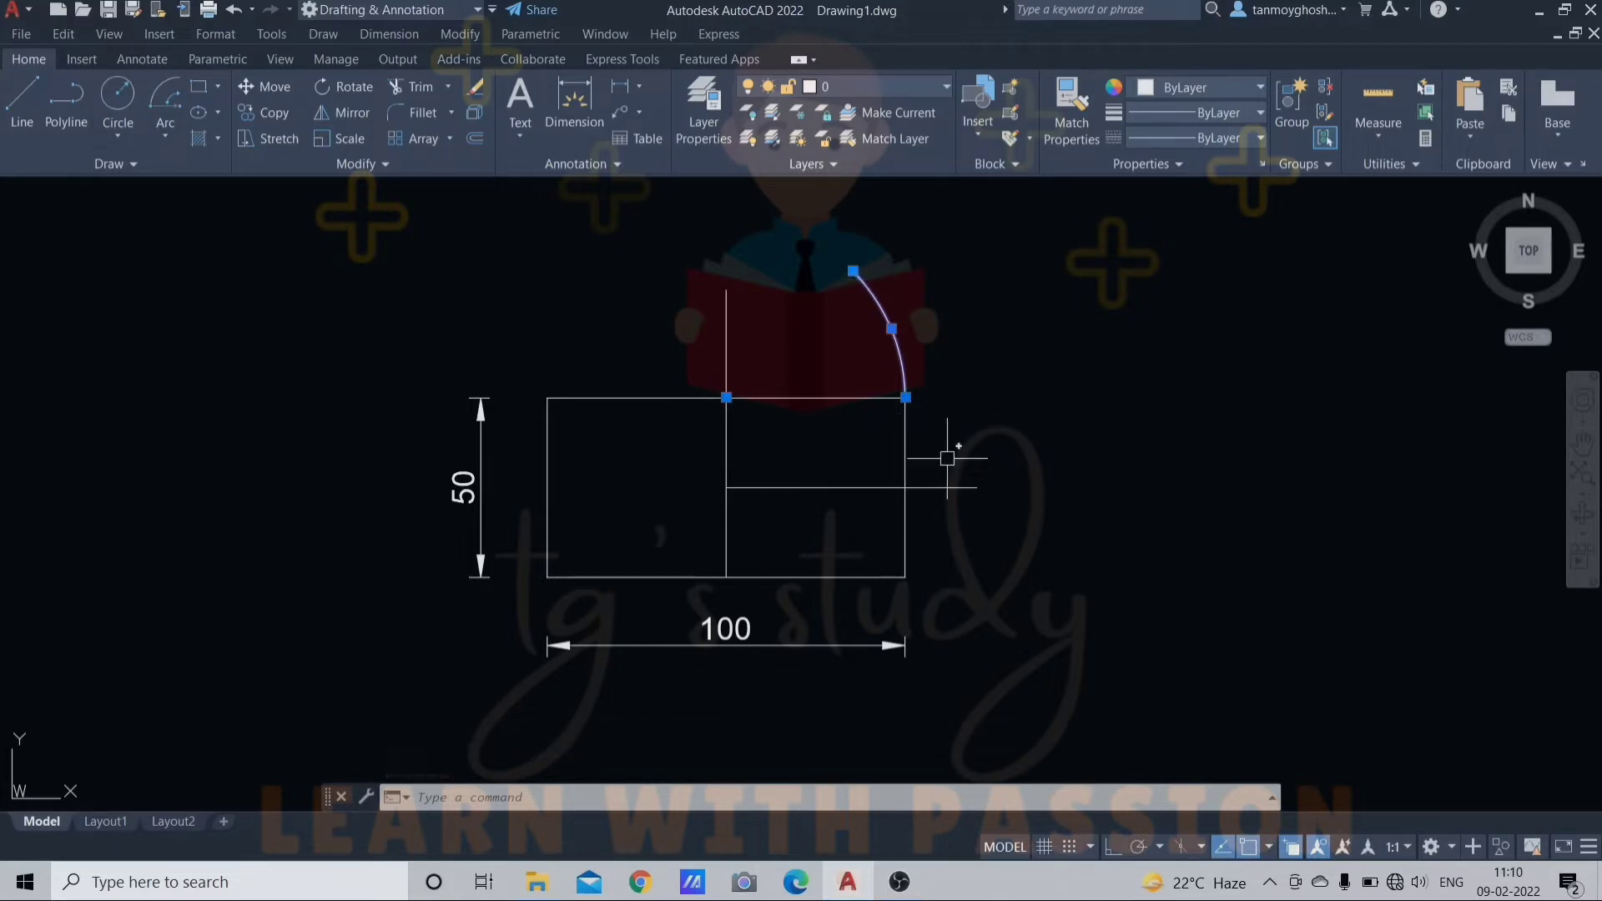
pyautogui.press('Escape')
# Draw a Start, Center, Angle arc from the bottom-right corner, centred on the right edge's midpoint, ending just below the horizontal guide line's level
pyautogui.click(166, 135)
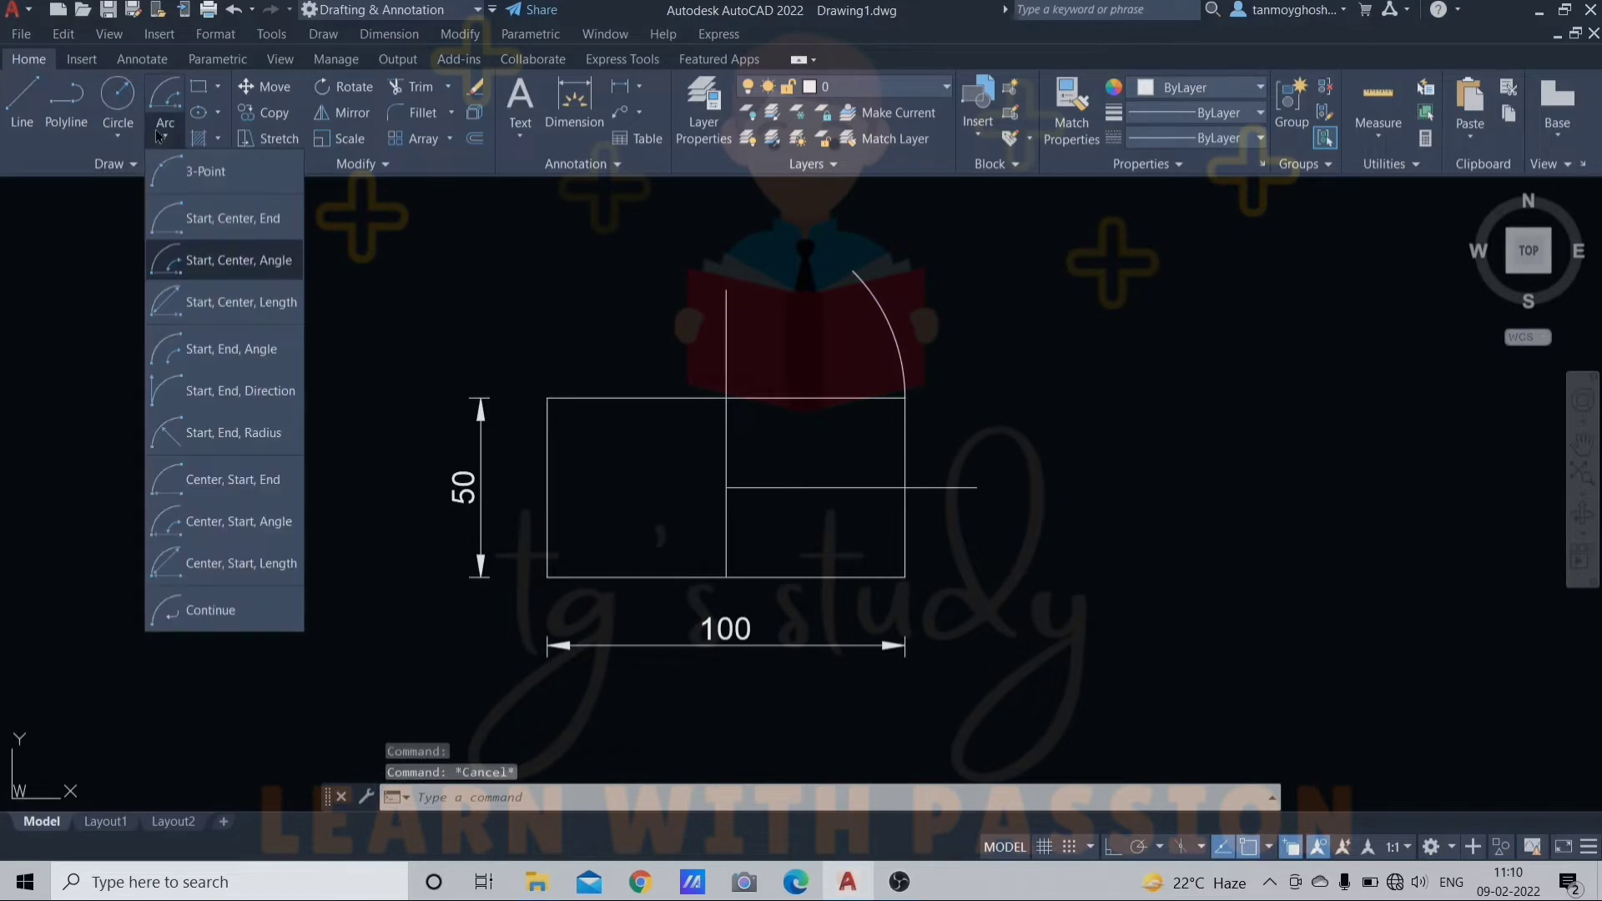
pyautogui.click(258, 263)
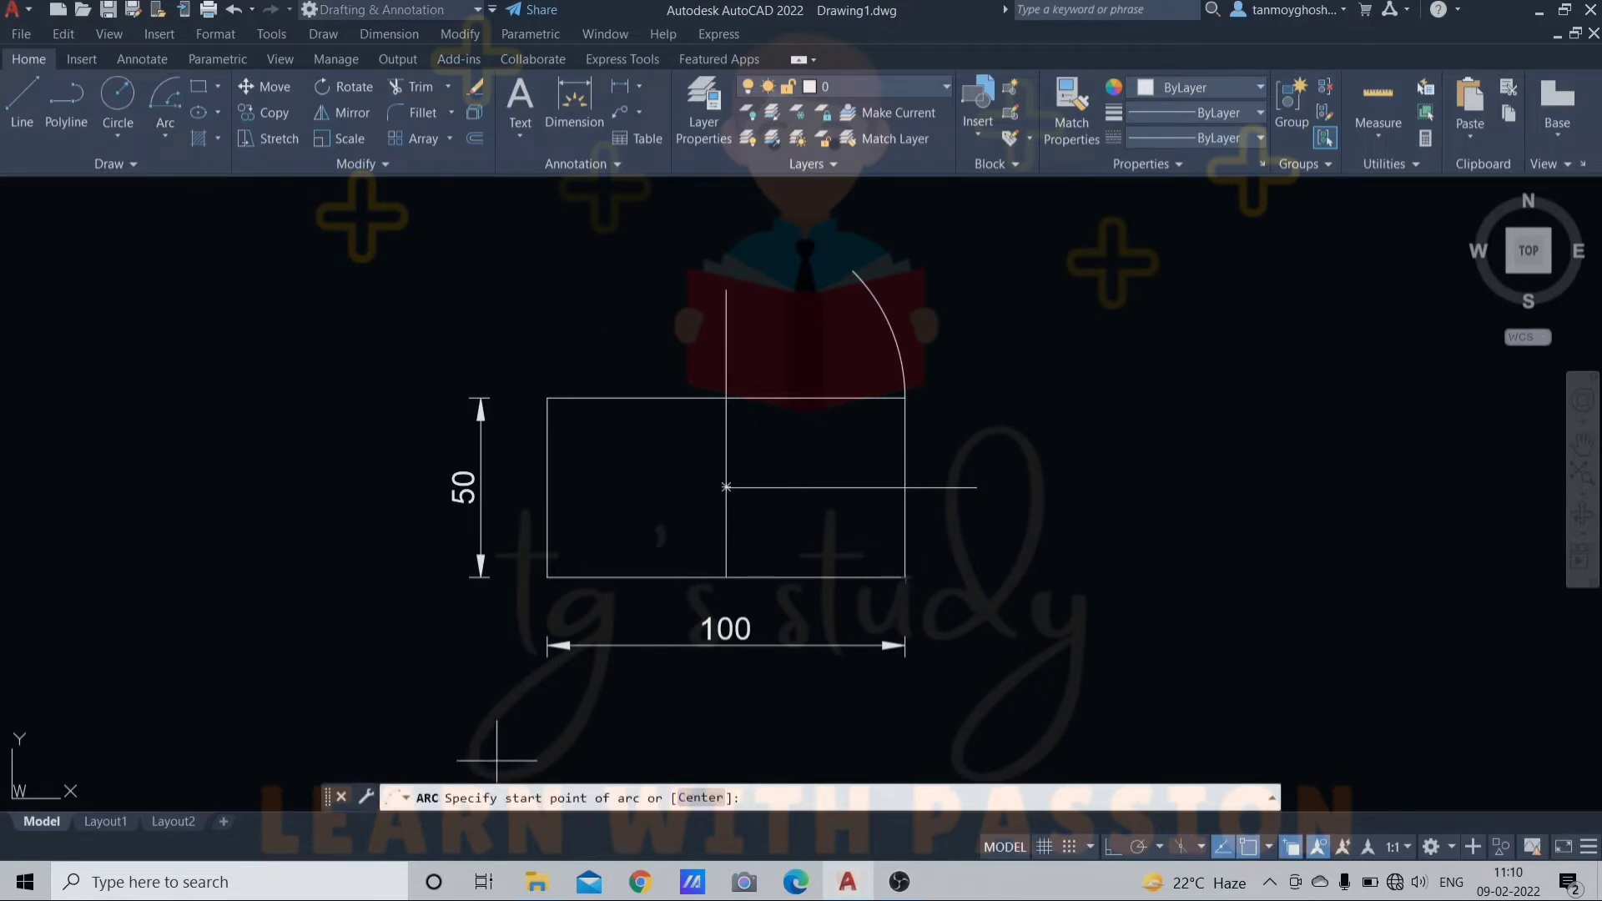
pyautogui.click(906, 576)
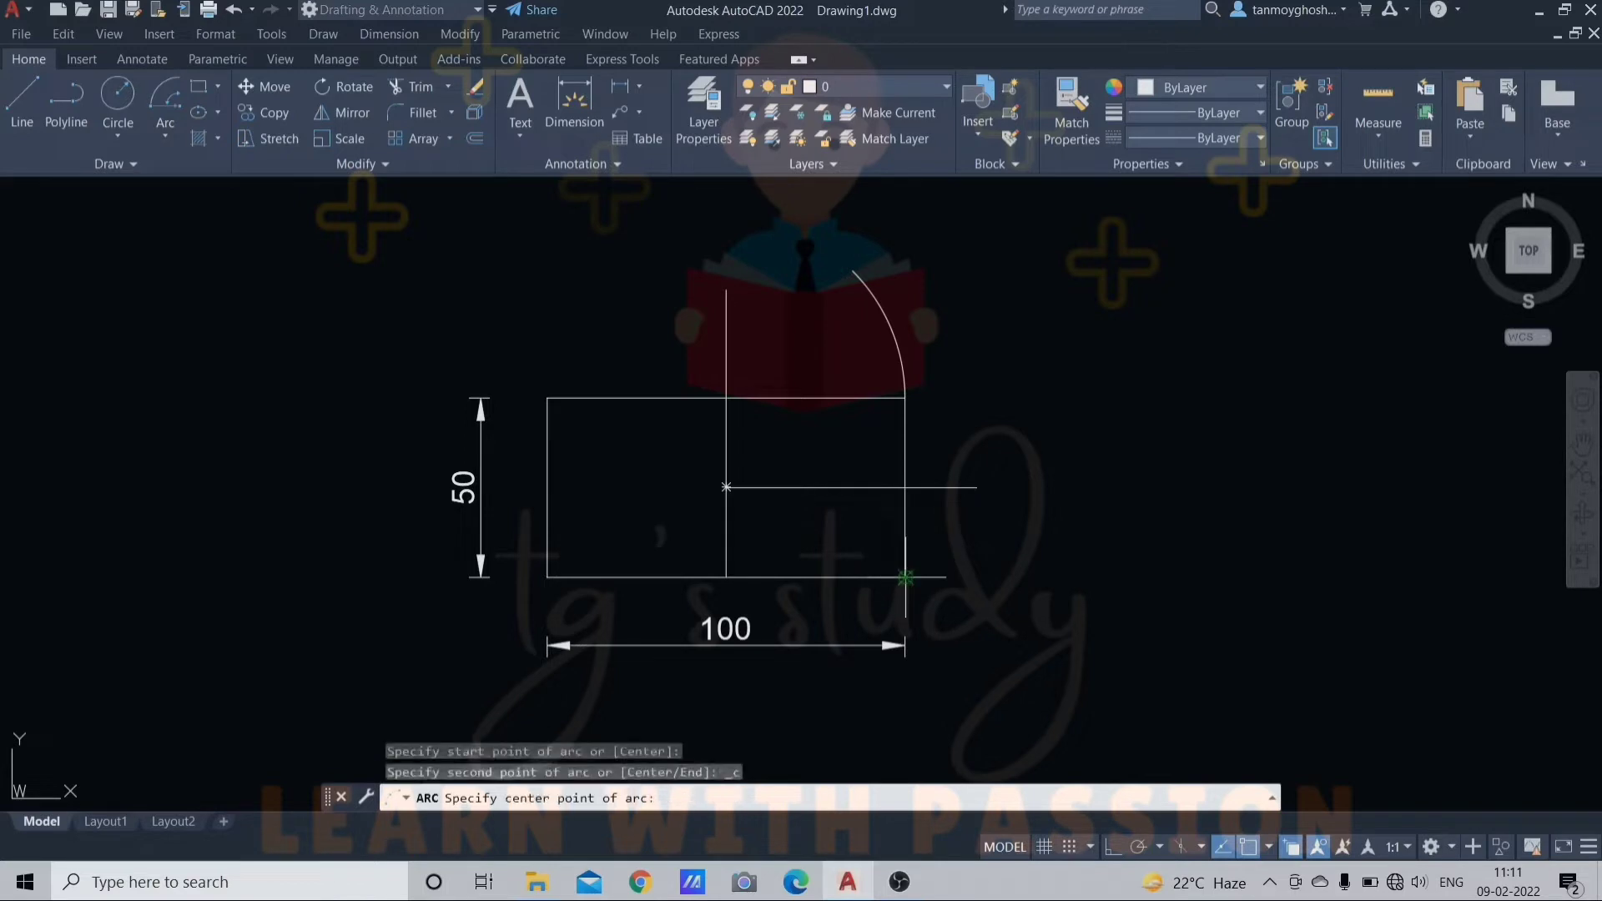
pyautogui.click(906, 487)
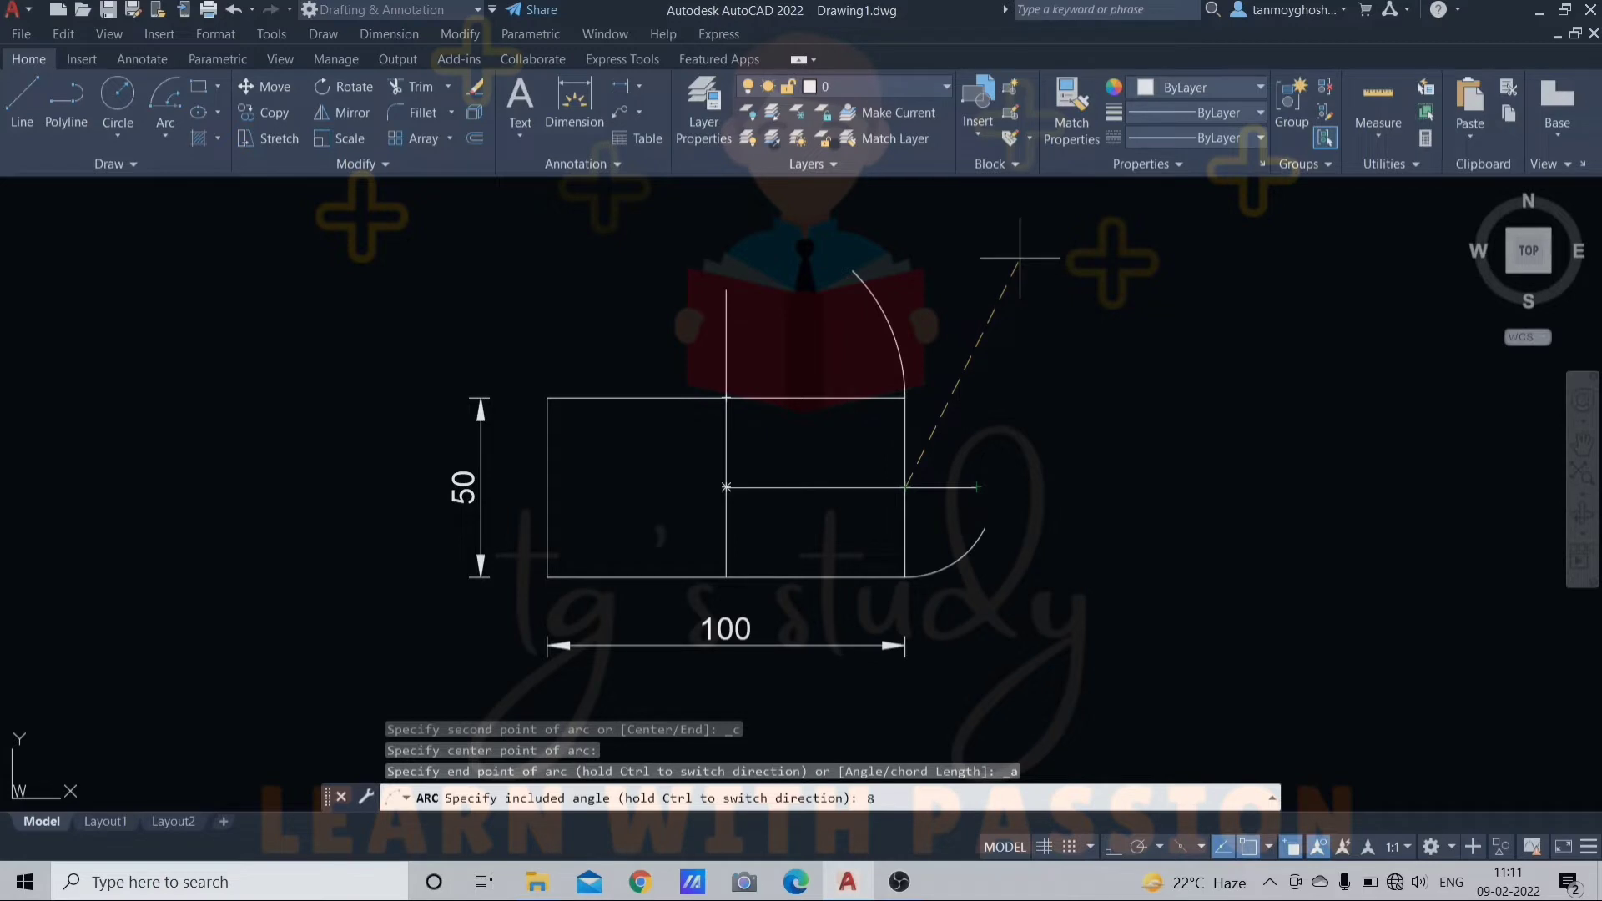
pyautogui.press('Return')
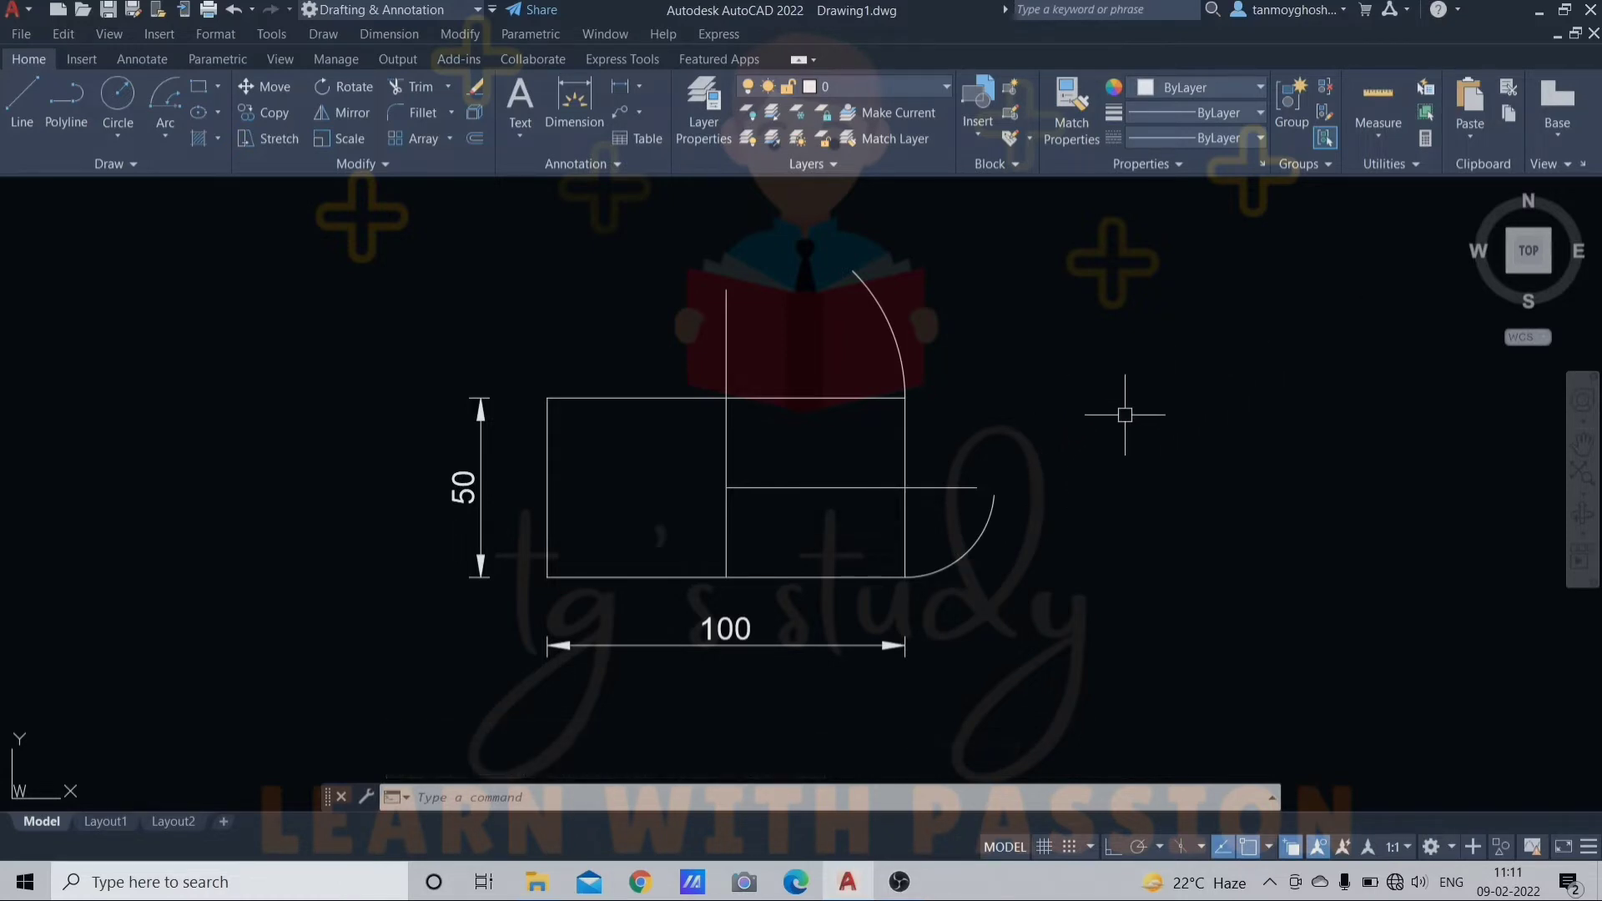
# Add angular dimensions outside the 45° arc above the rectangle and the arc at its bottom-right corner
pyautogui.click(638, 87)
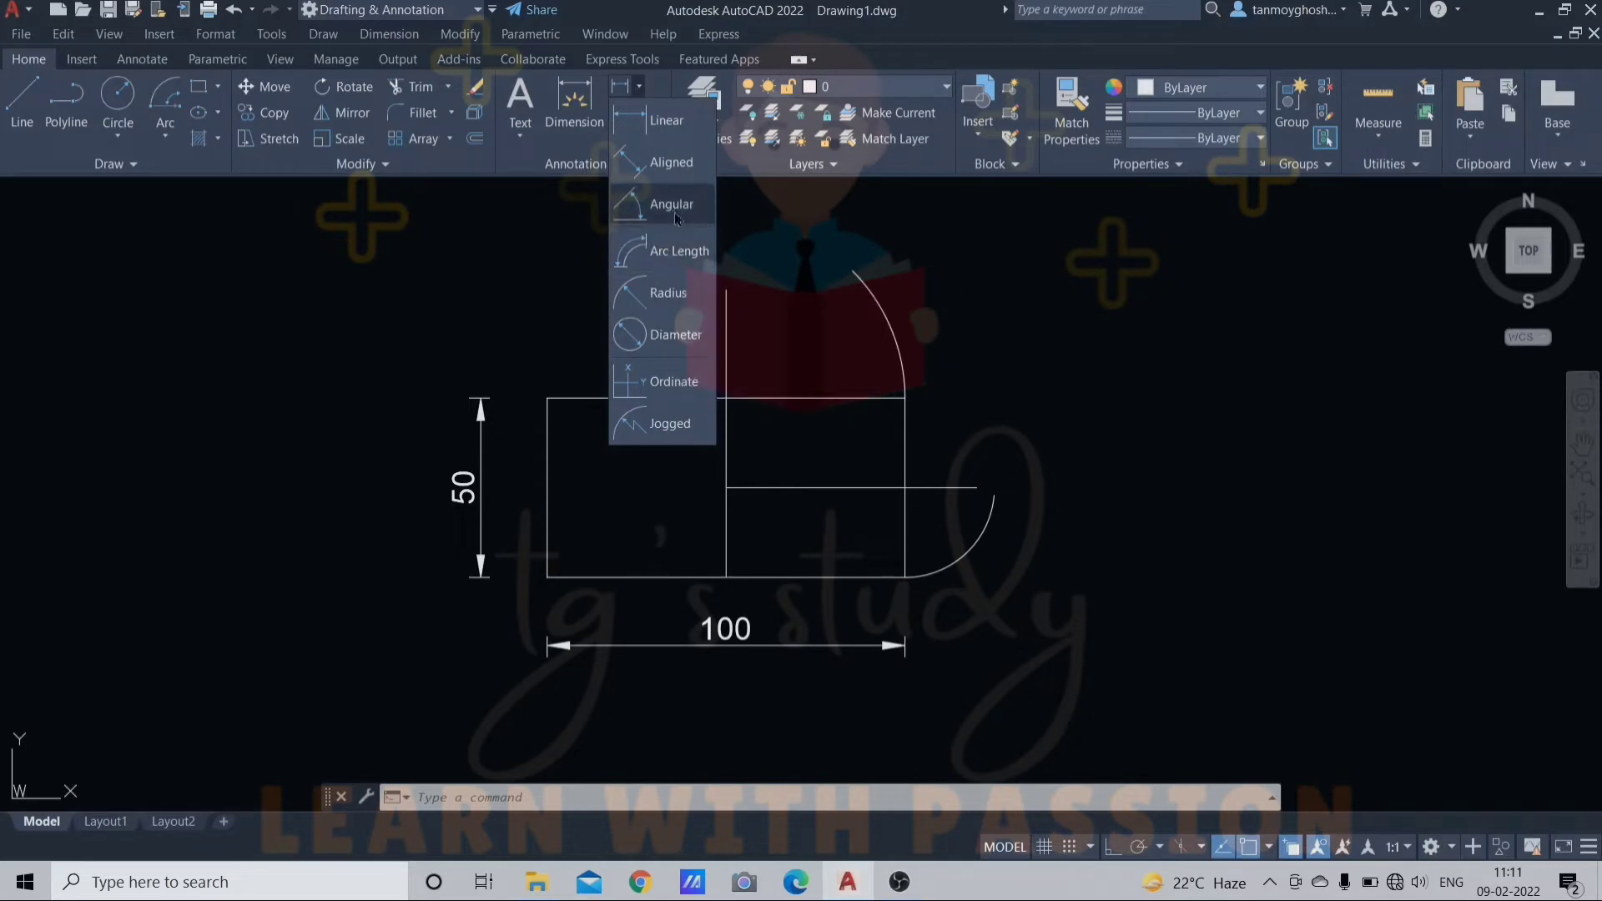
pyautogui.press('Escape')
pyautogui.press('Escape')
pyautogui.write('dan')
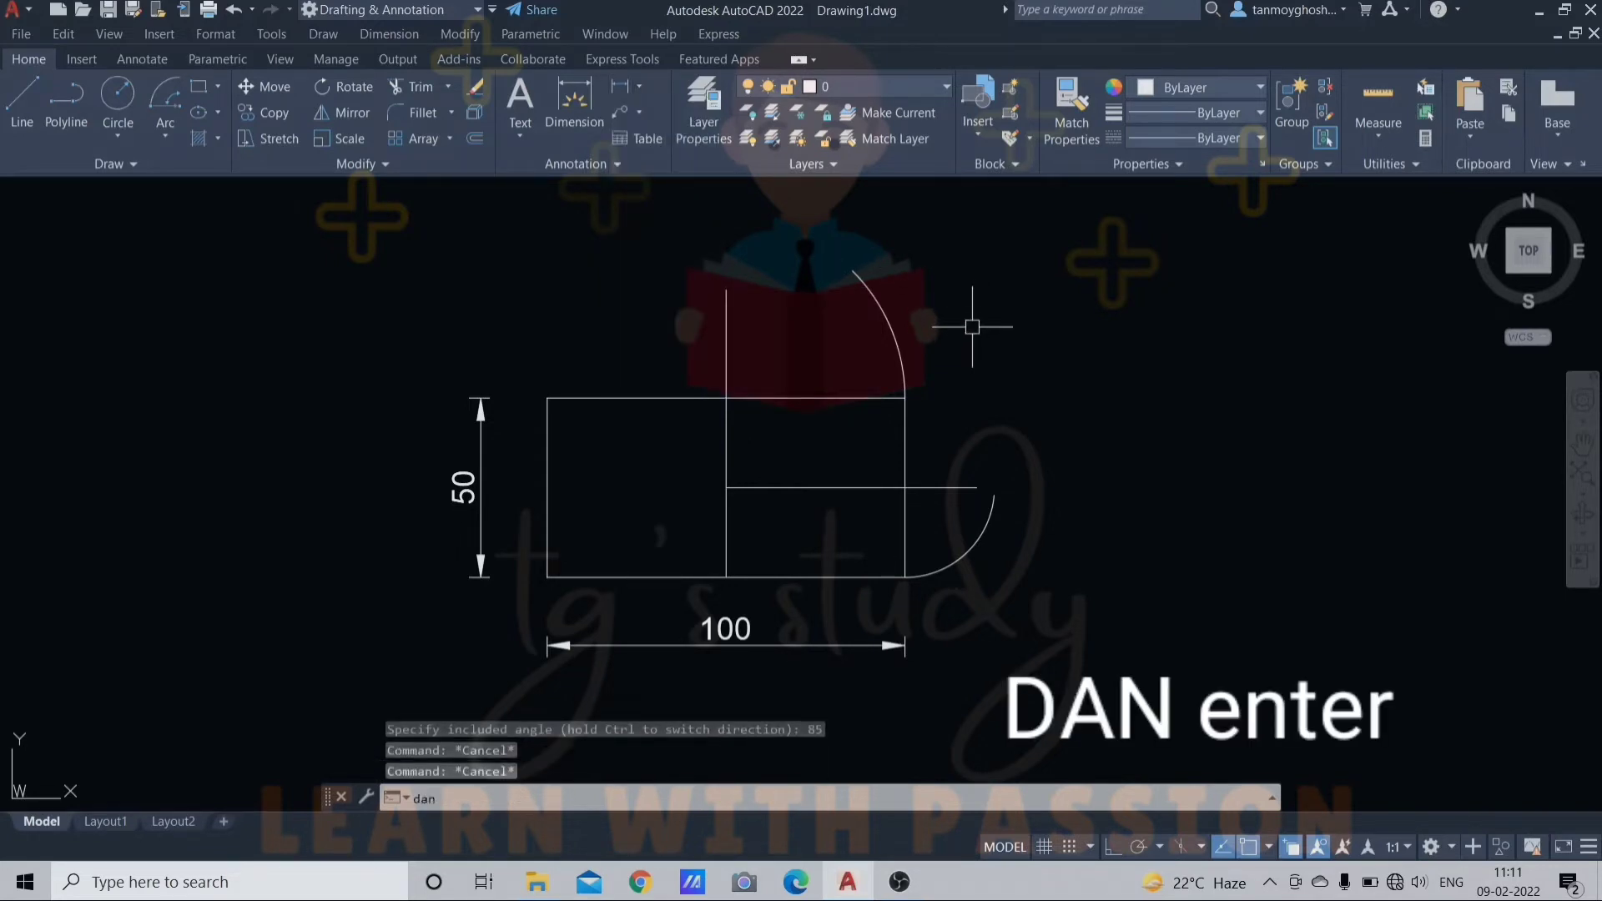
pyautogui.press('Return')
pyautogui.click(886, 350)
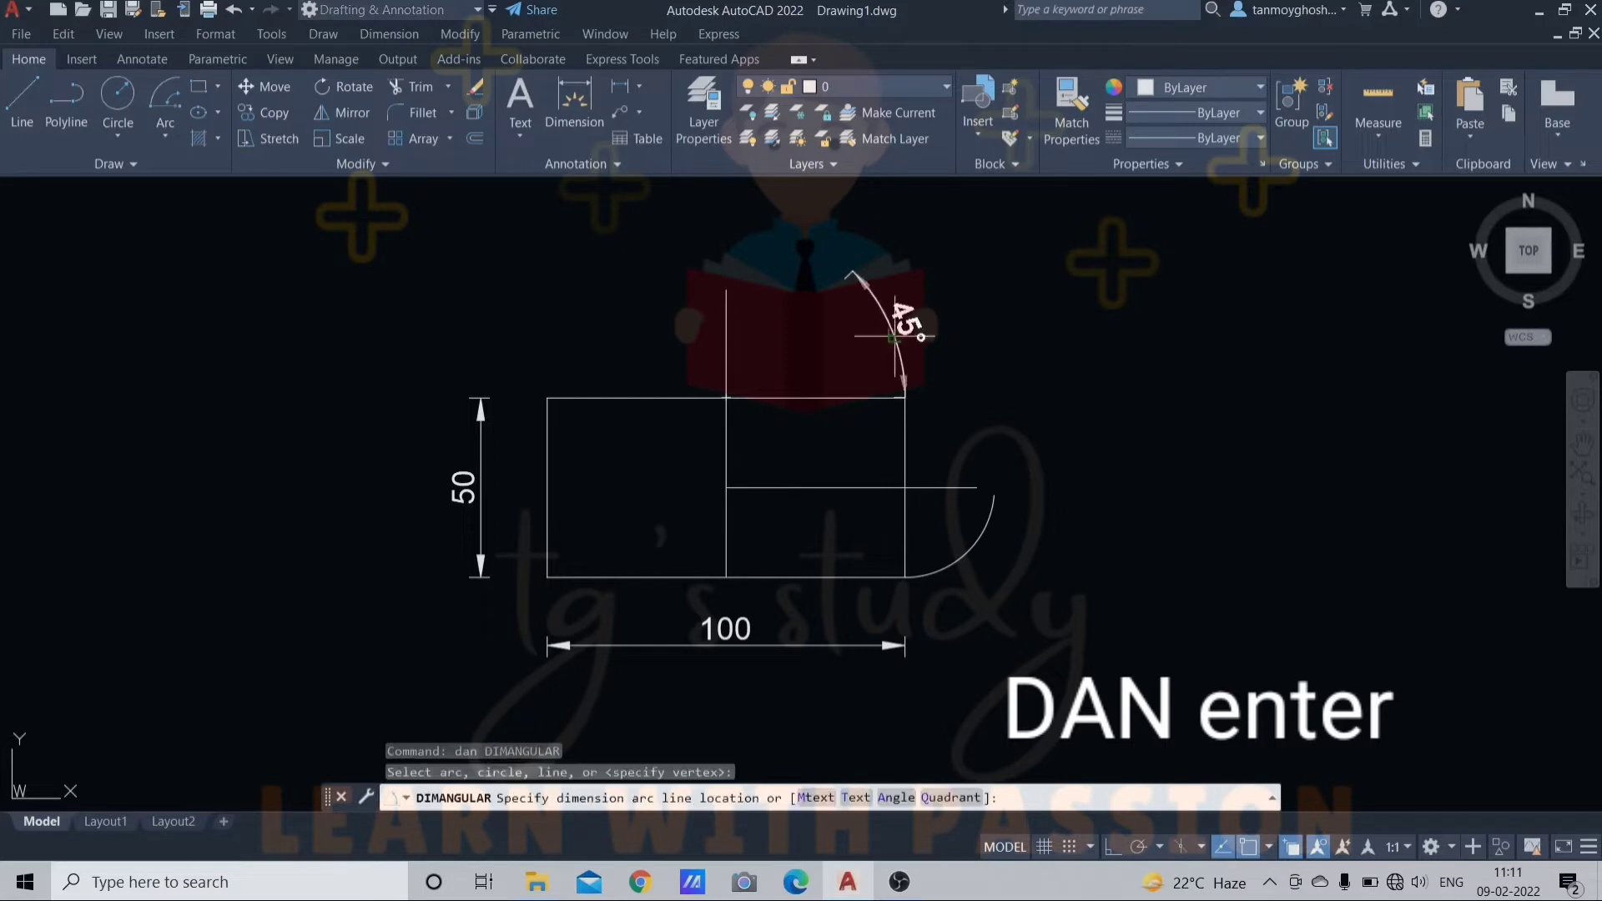
pyautogui.click(973, 313)
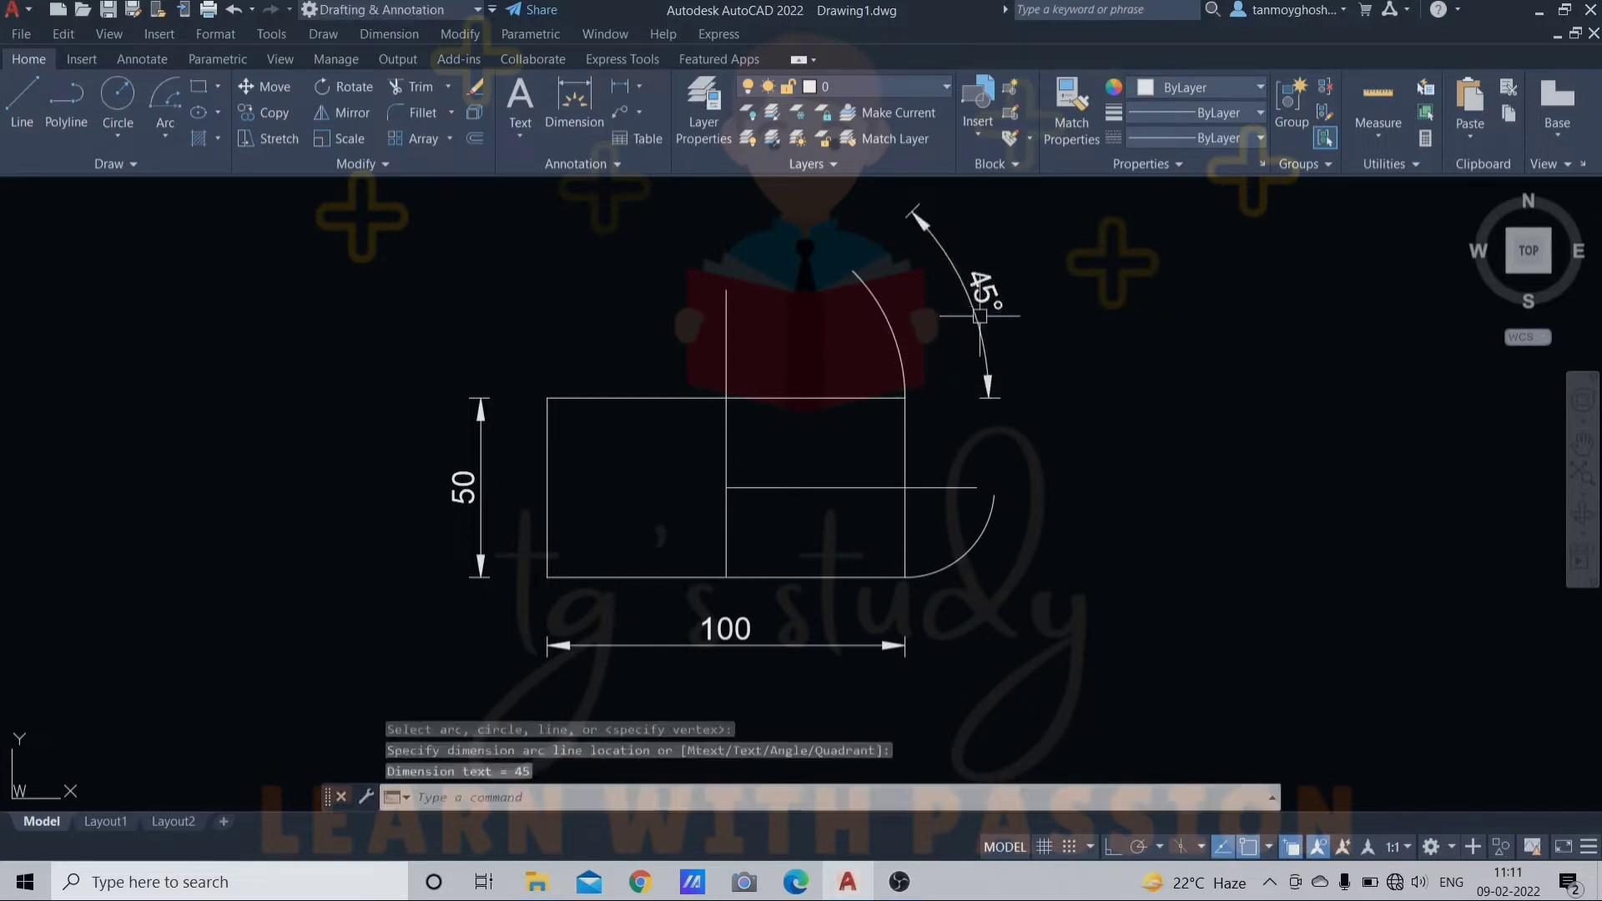
pyautogui.press('Return')
pyautogui.click(981, 538)
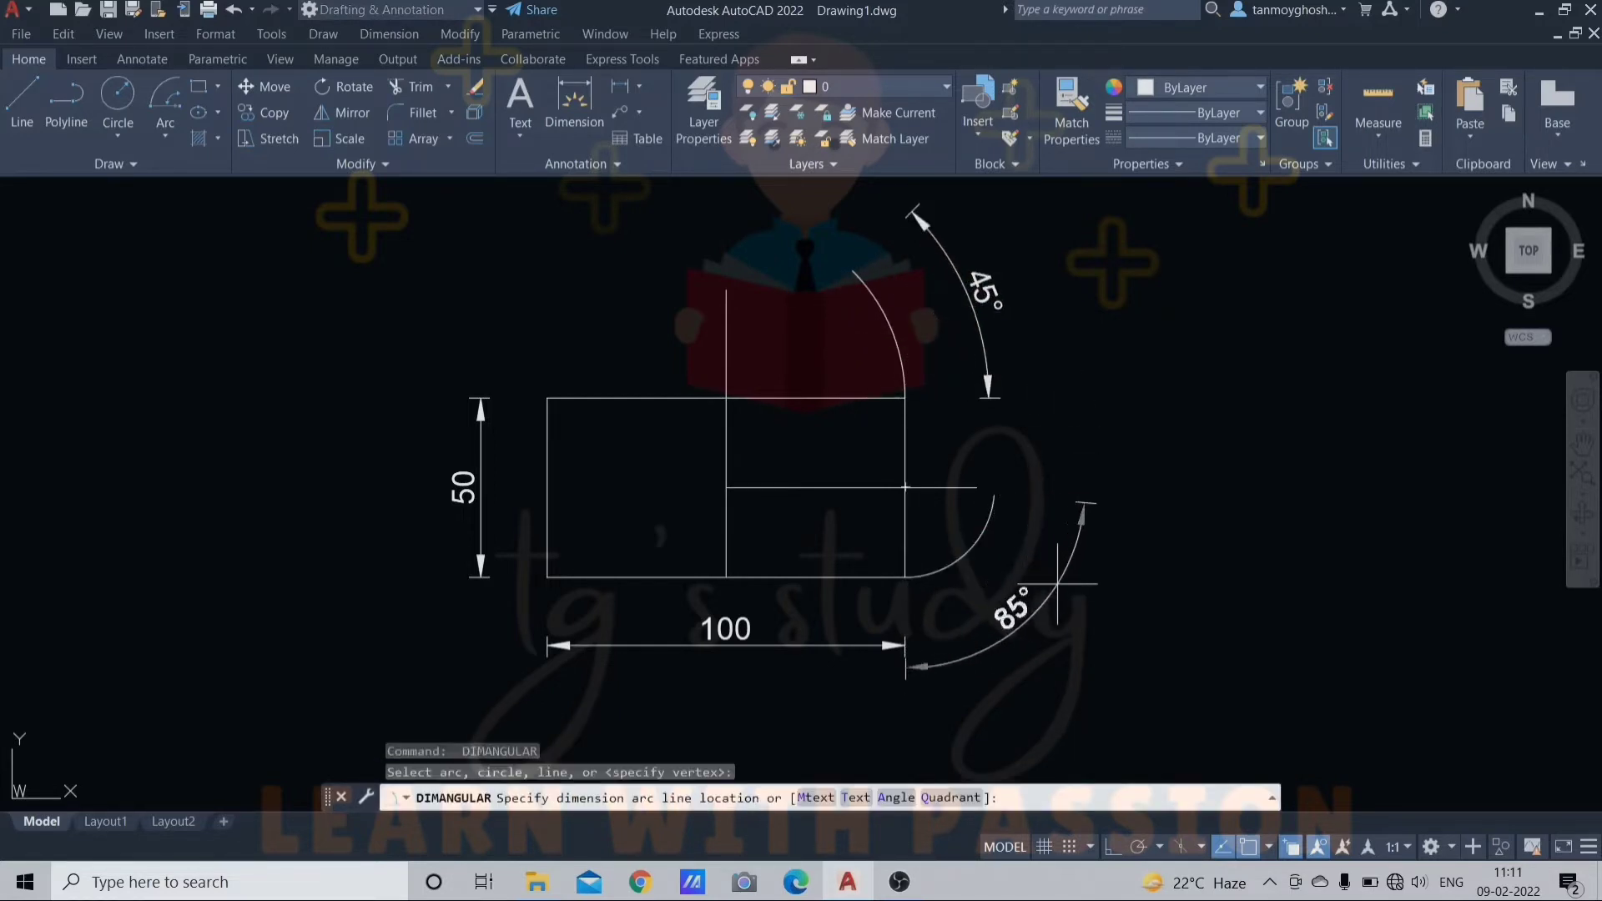
pyautogui.click(1043, 576)
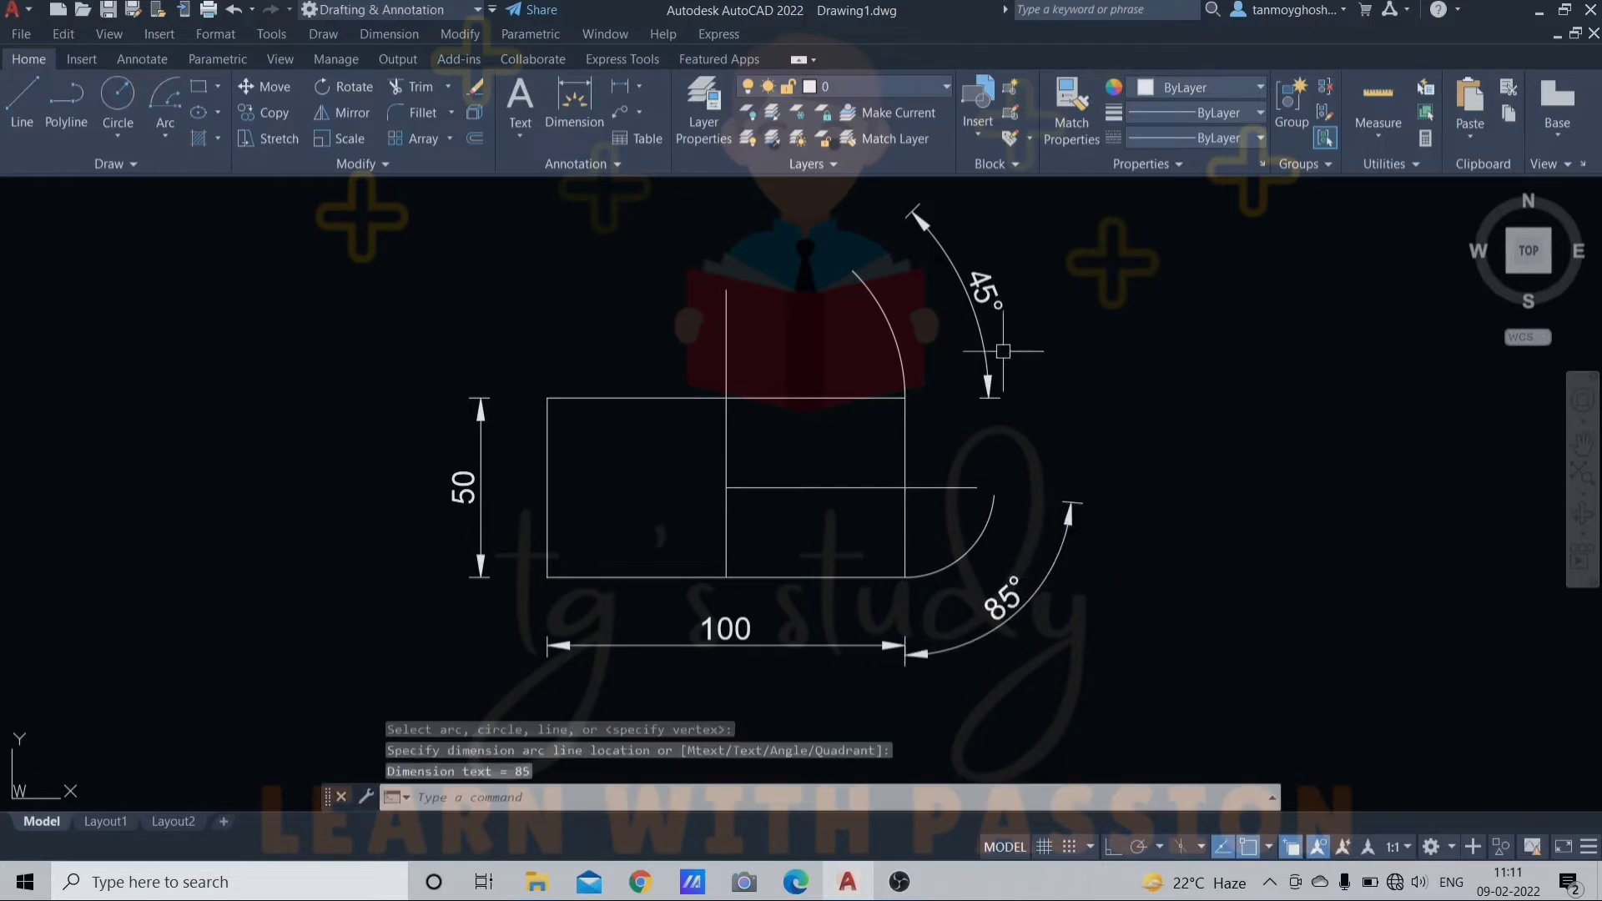
# Delete the two Start, Center, Angle arcs together with their angular dimensions
pyautogui.click(973, 305)
pyautogui.click(889, 334)
pyautogui.click(1059, 542)
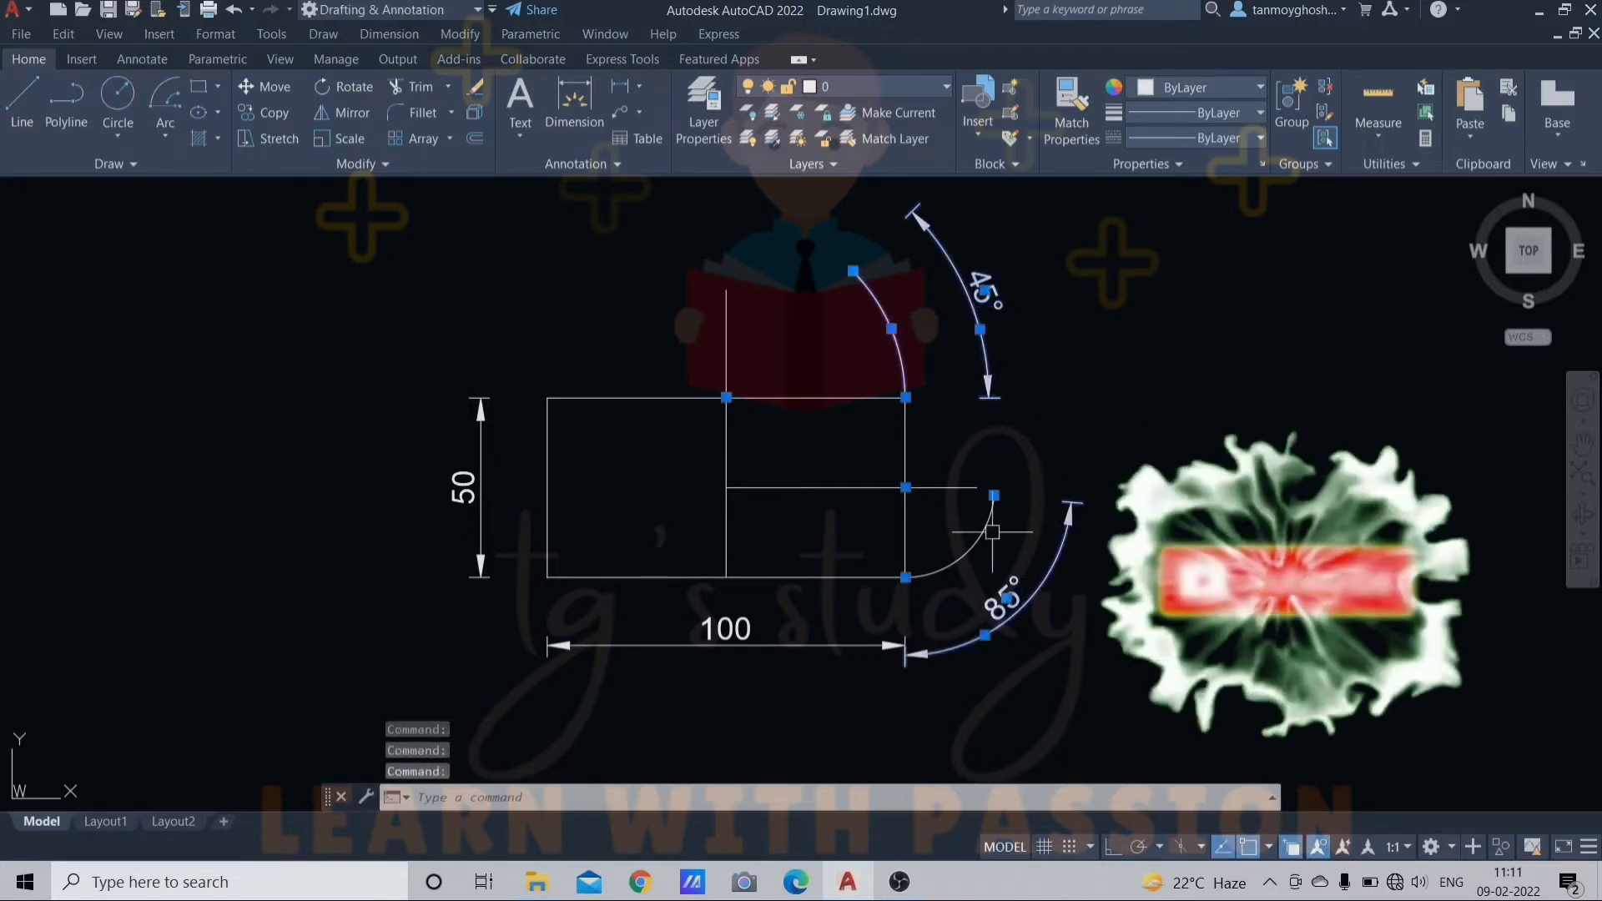
pyautogui.click(986, 531)
pyautogui.press('Delete')
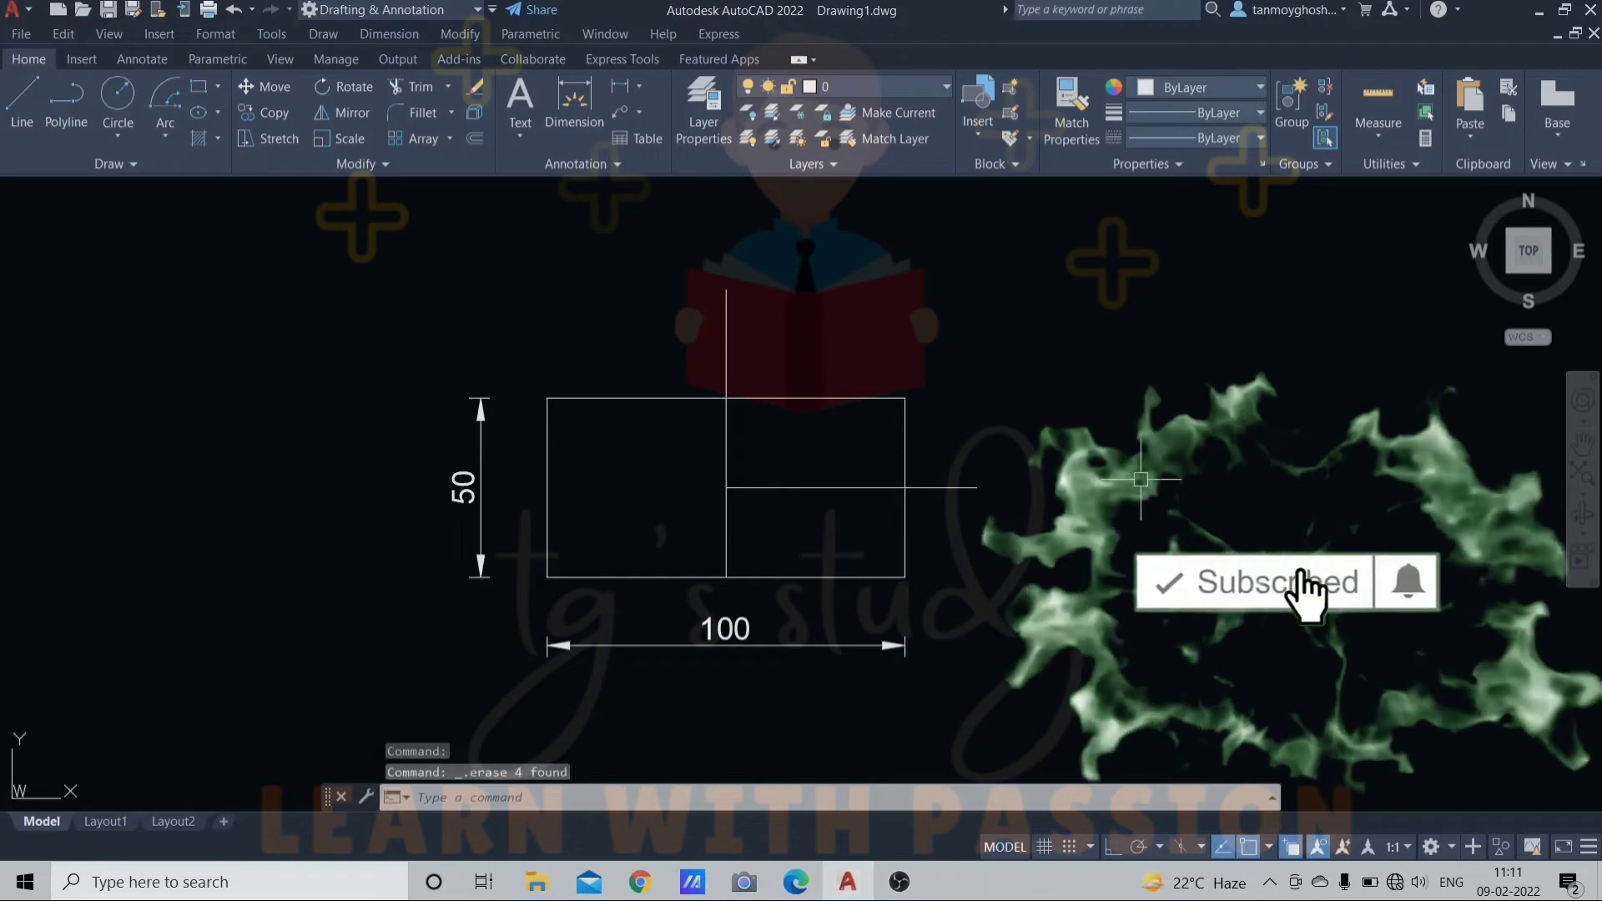
# Draw a 110° Center, Start, Angle arc centred on the top edge's midpoint, starting at the rectangle's top-right corner
pyautogui.click(165, 136)
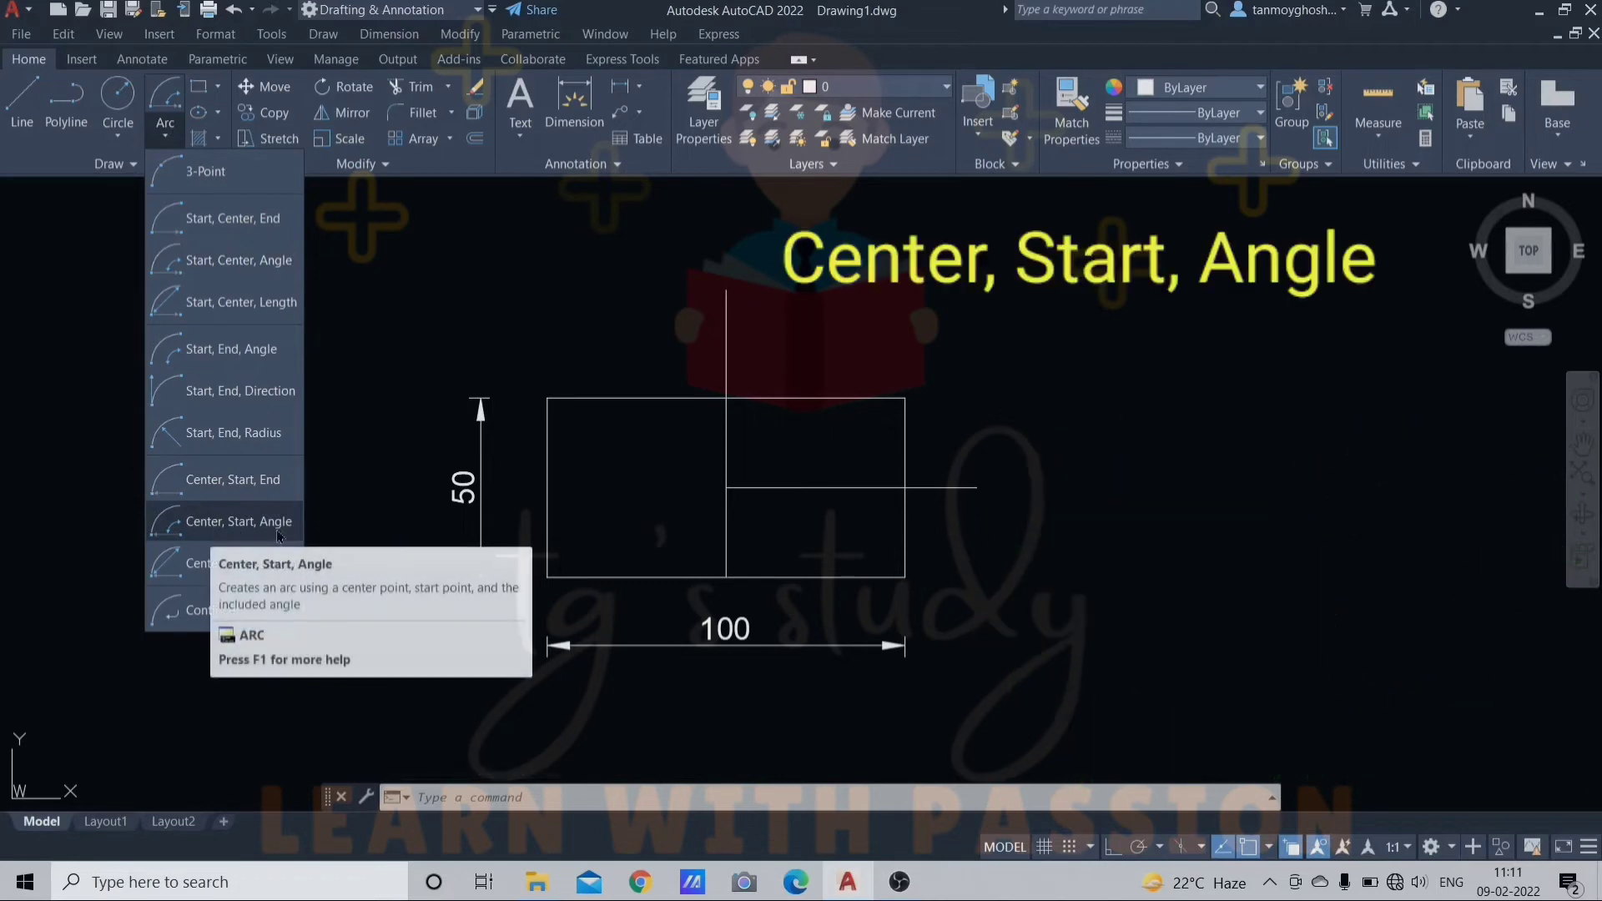
pyautogui.click(204, 526)
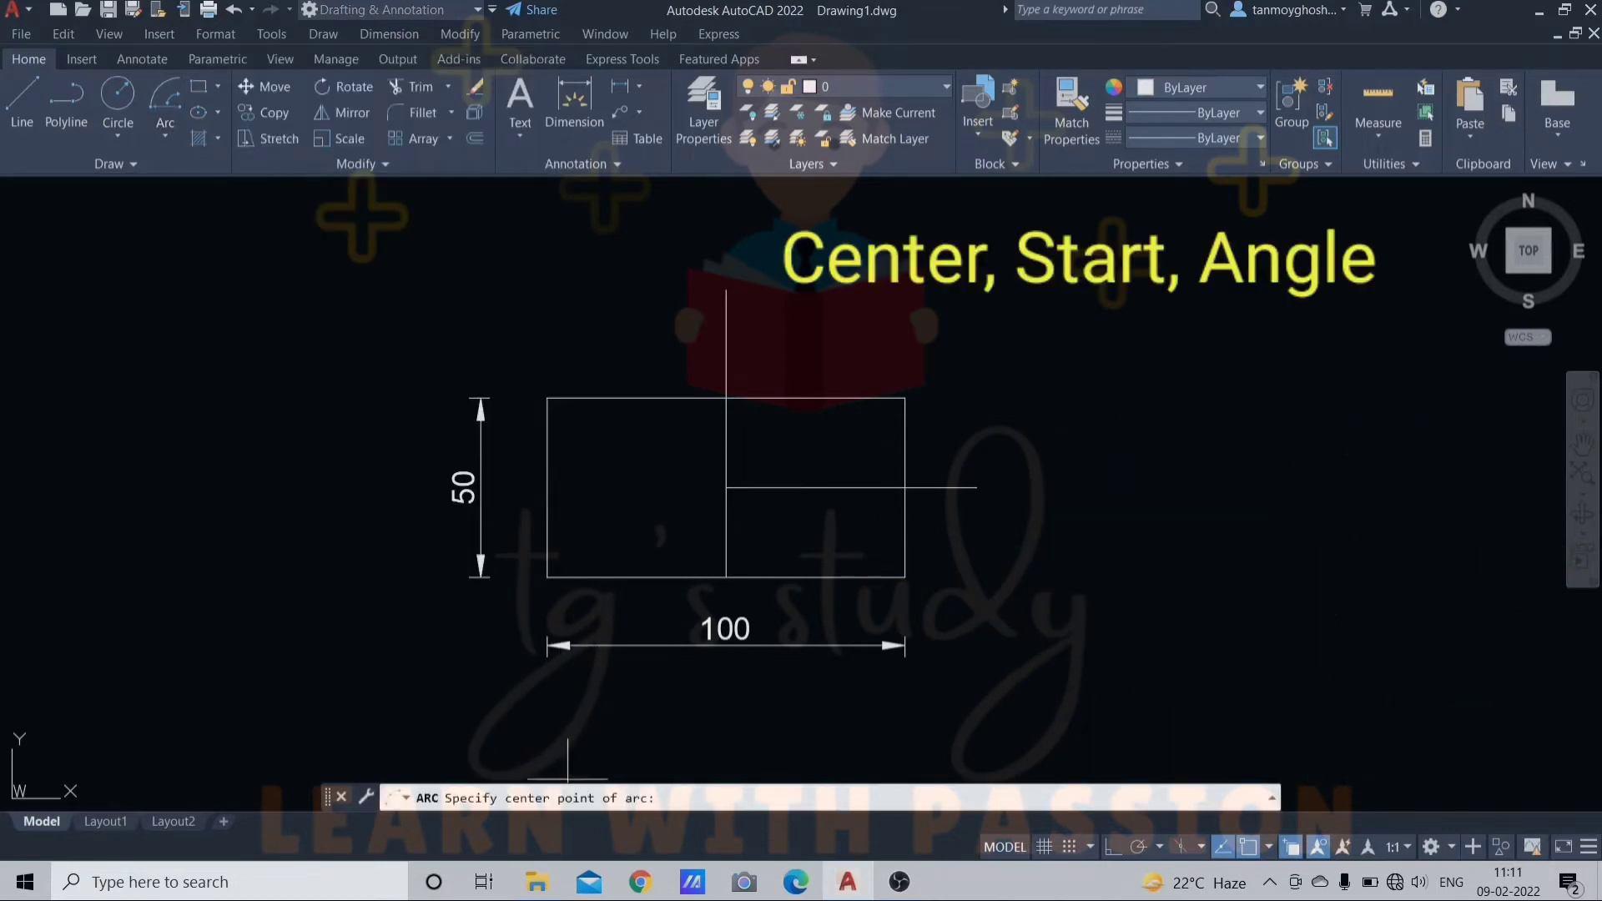
pyautogui.click(726, 398)
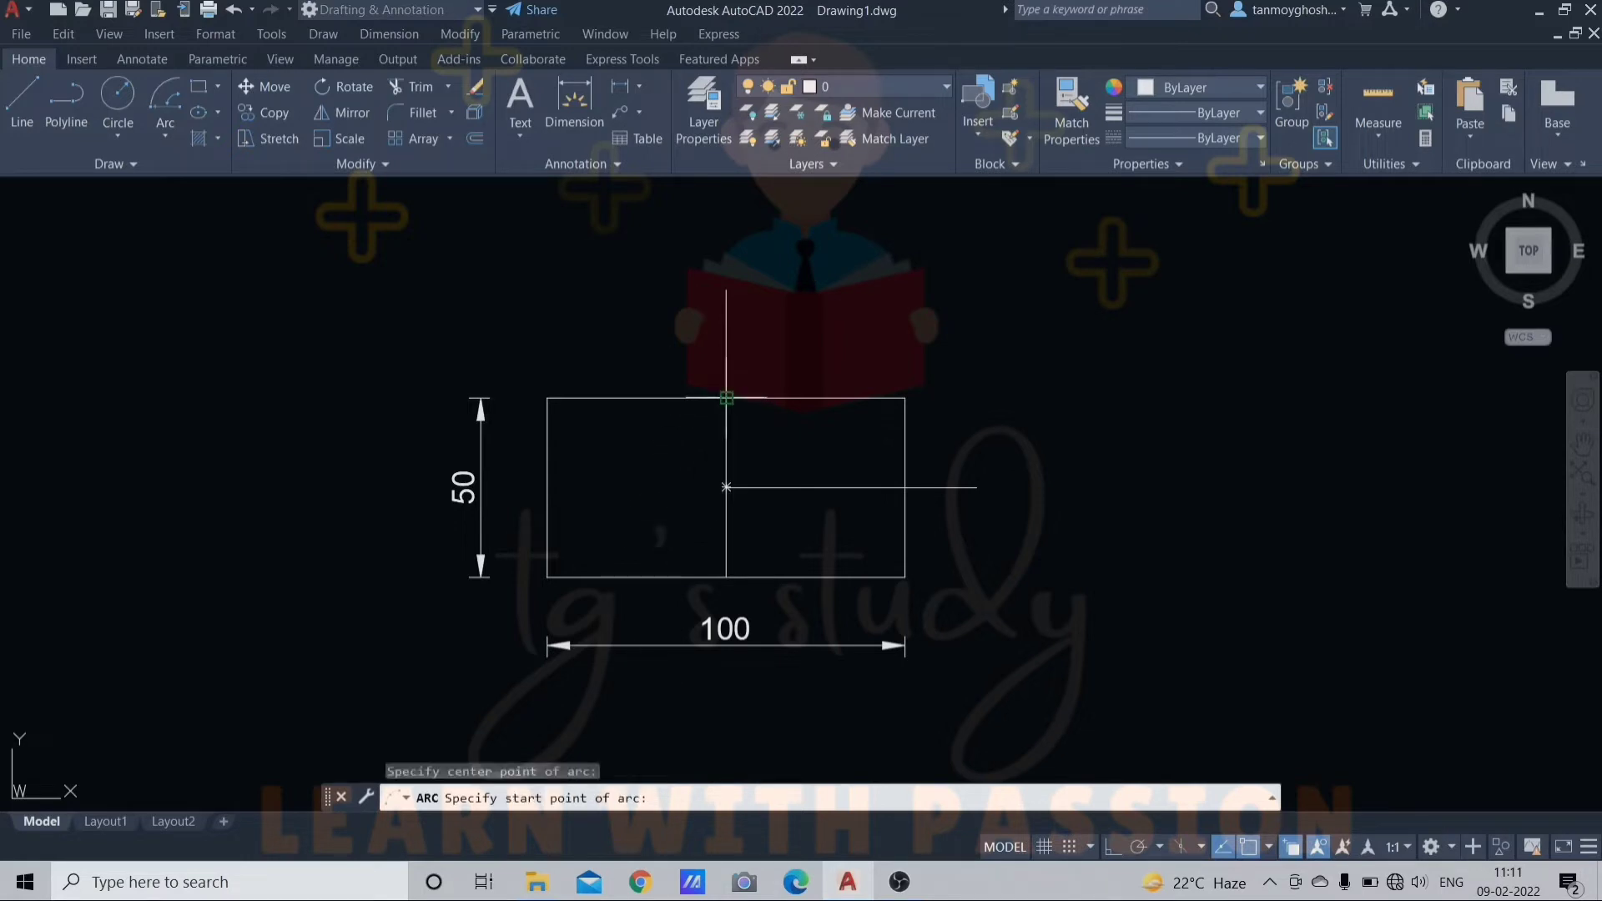
pyautogui.click(906, 398)
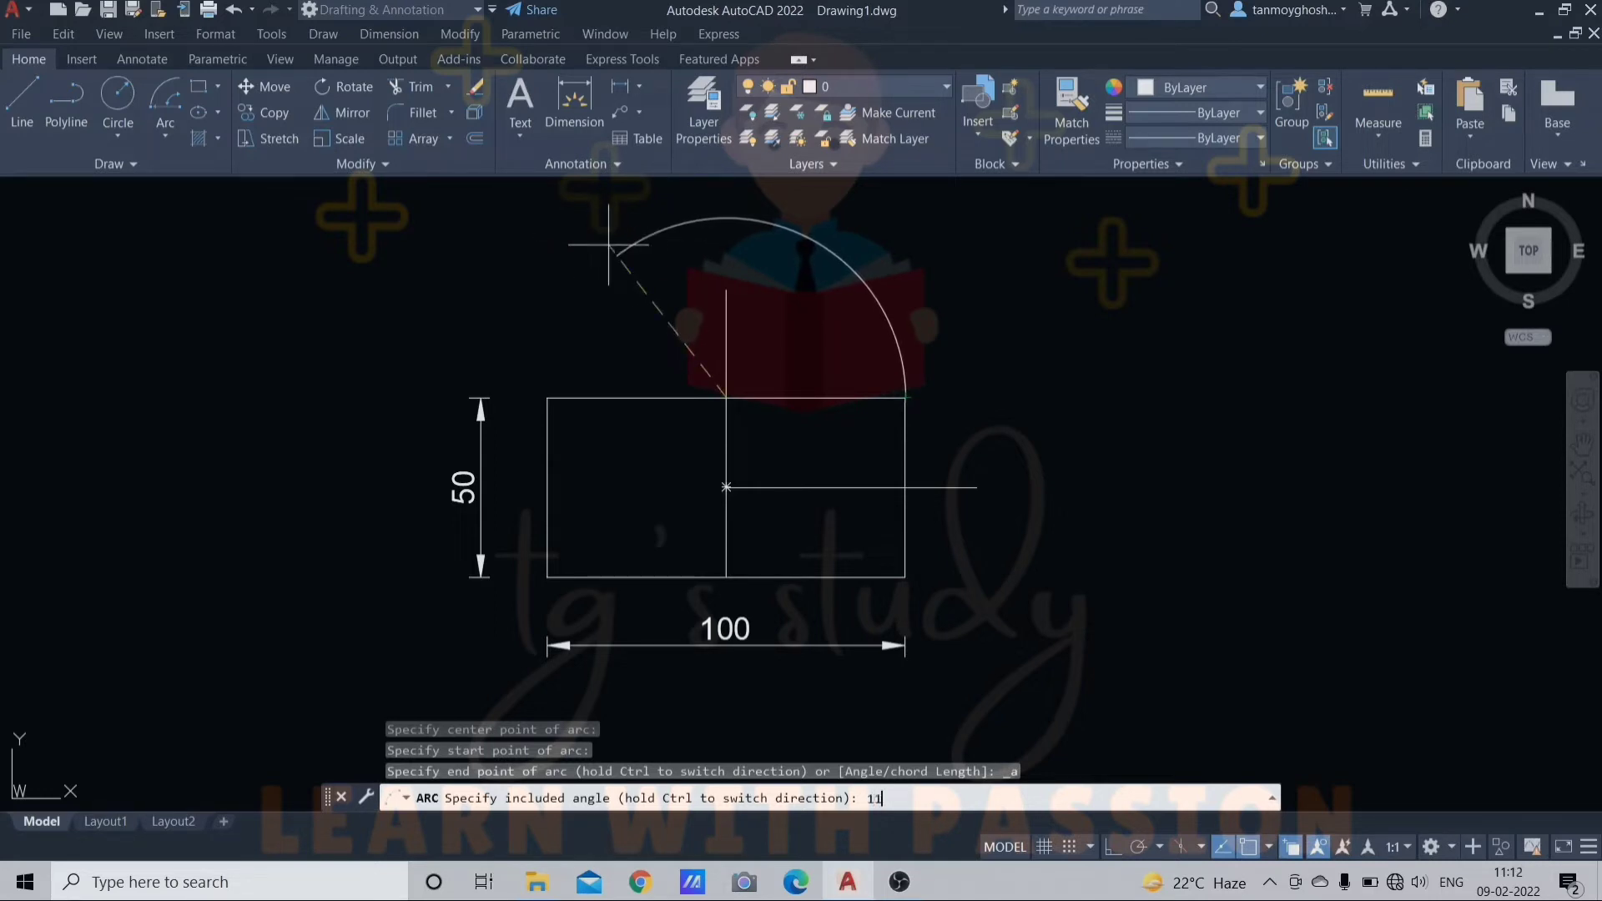
pyautogui.write('110')
pyautogui.press('Return')
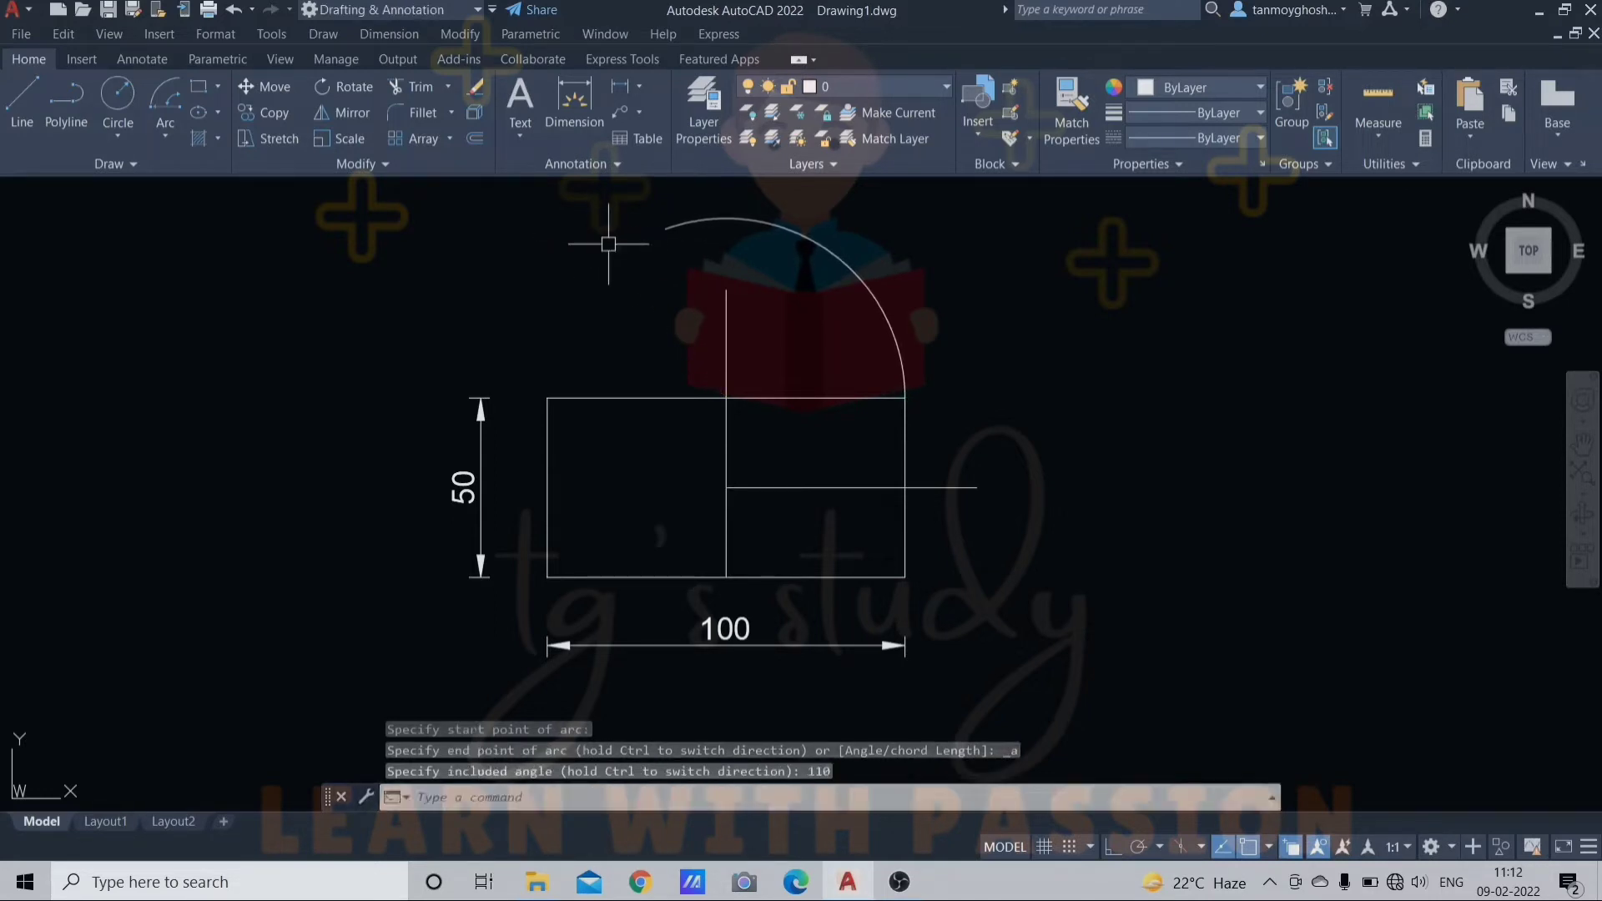
# Draw a 65° Center, Start, Angle arc centred on the right edge's midpoint, starting at the rectangle's bottom-right corner
pyautogui.click(166, 132)
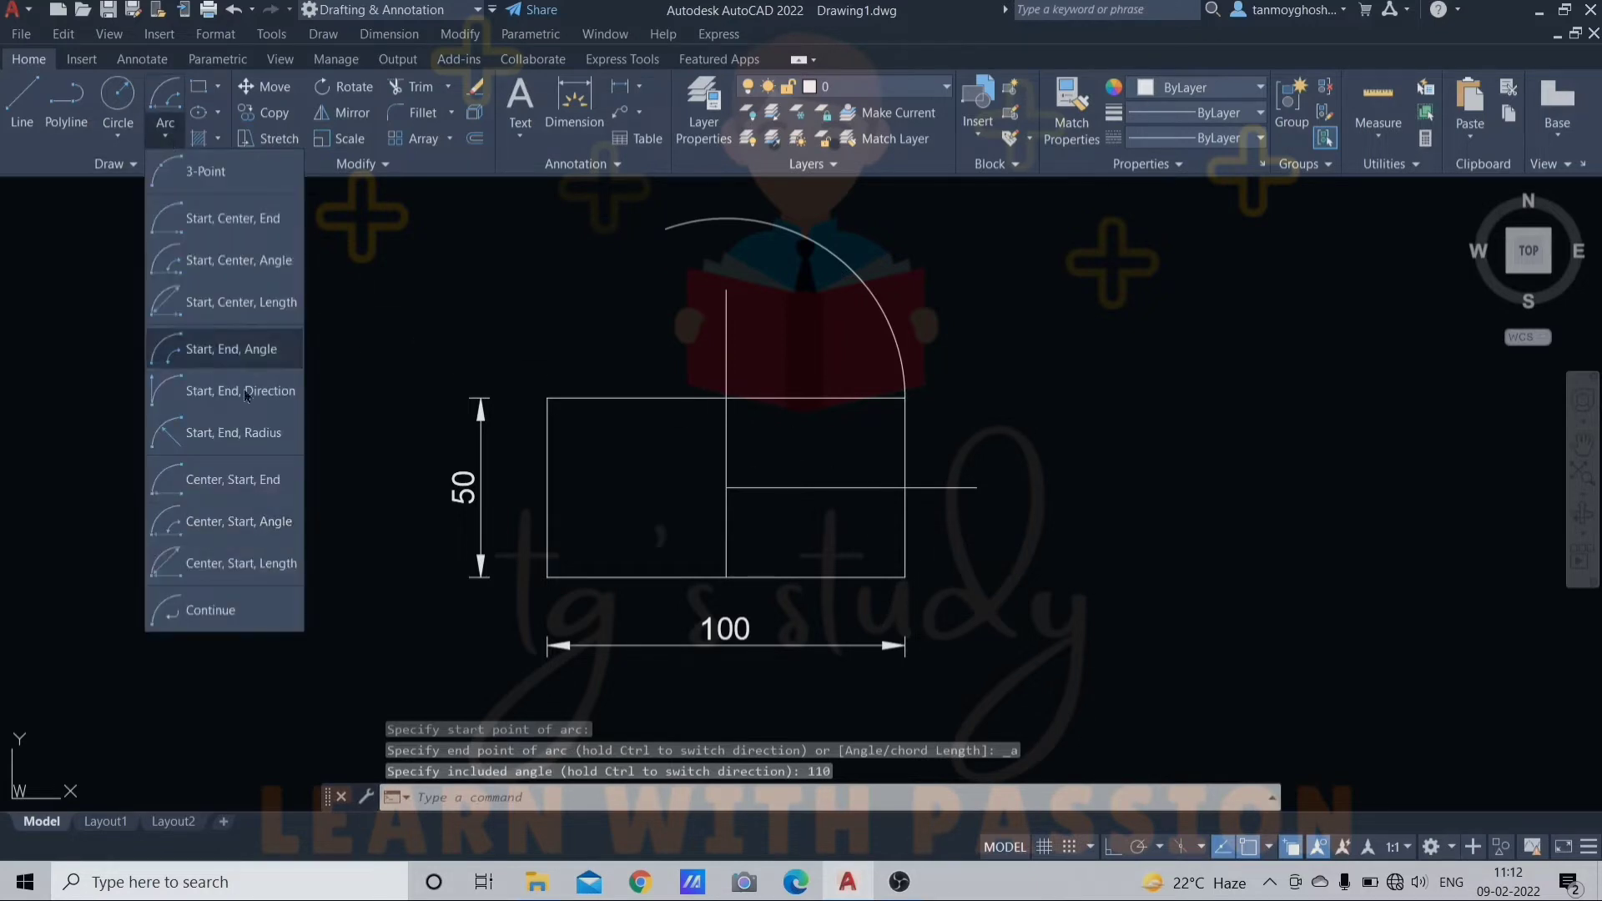
pyautogui.click(238, 522)
pyautogui.click(905, 488)
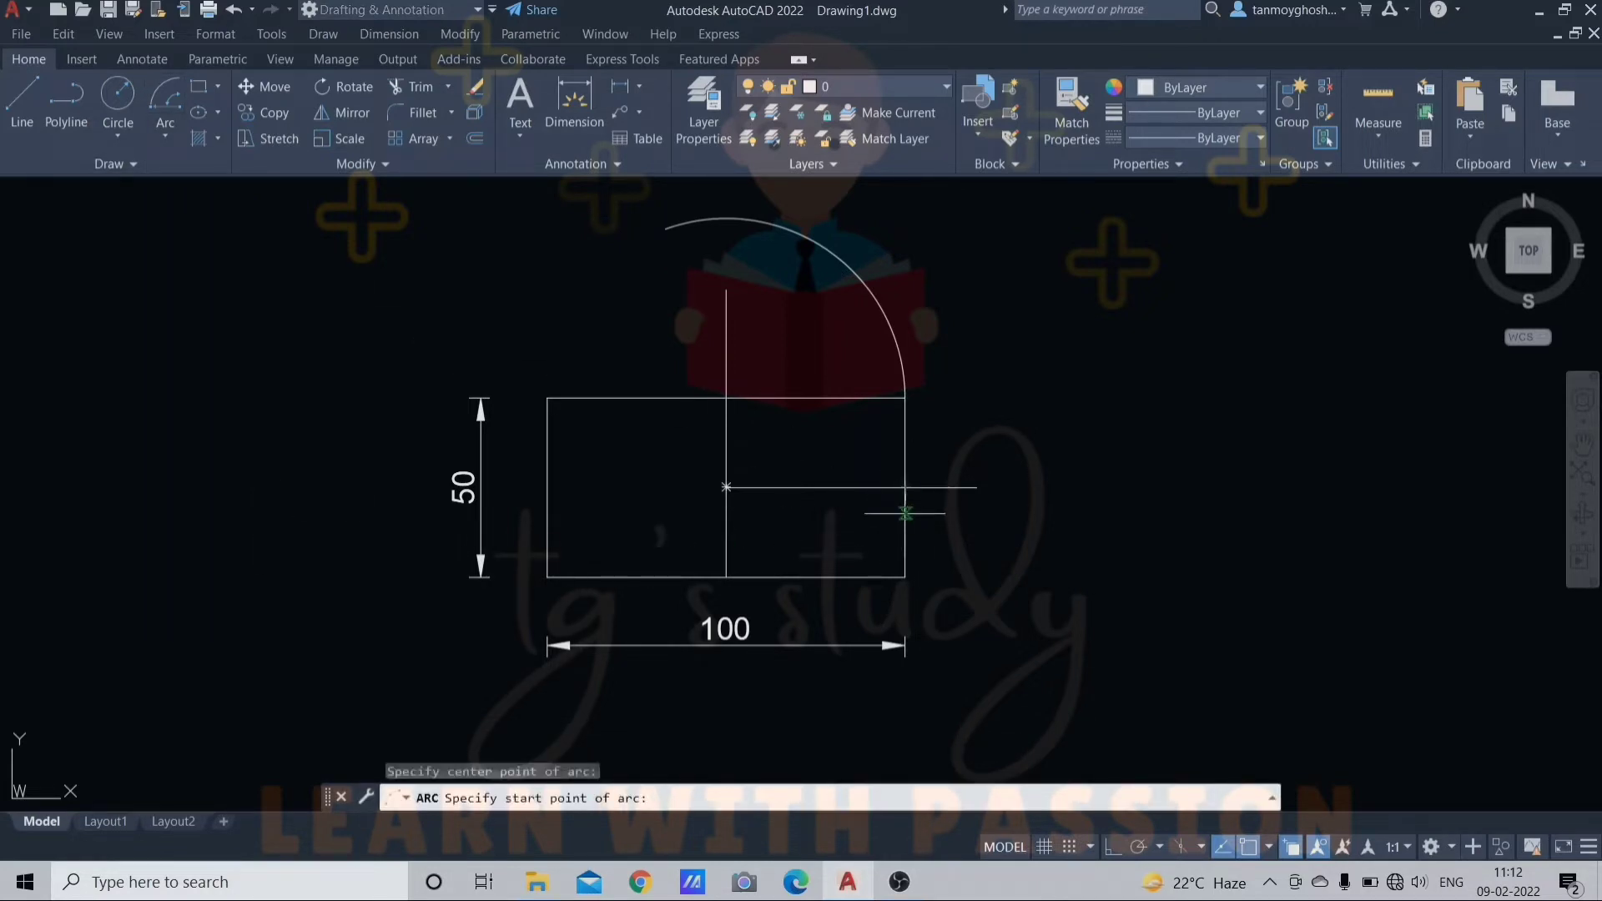
pyautogui.click(905, 576)
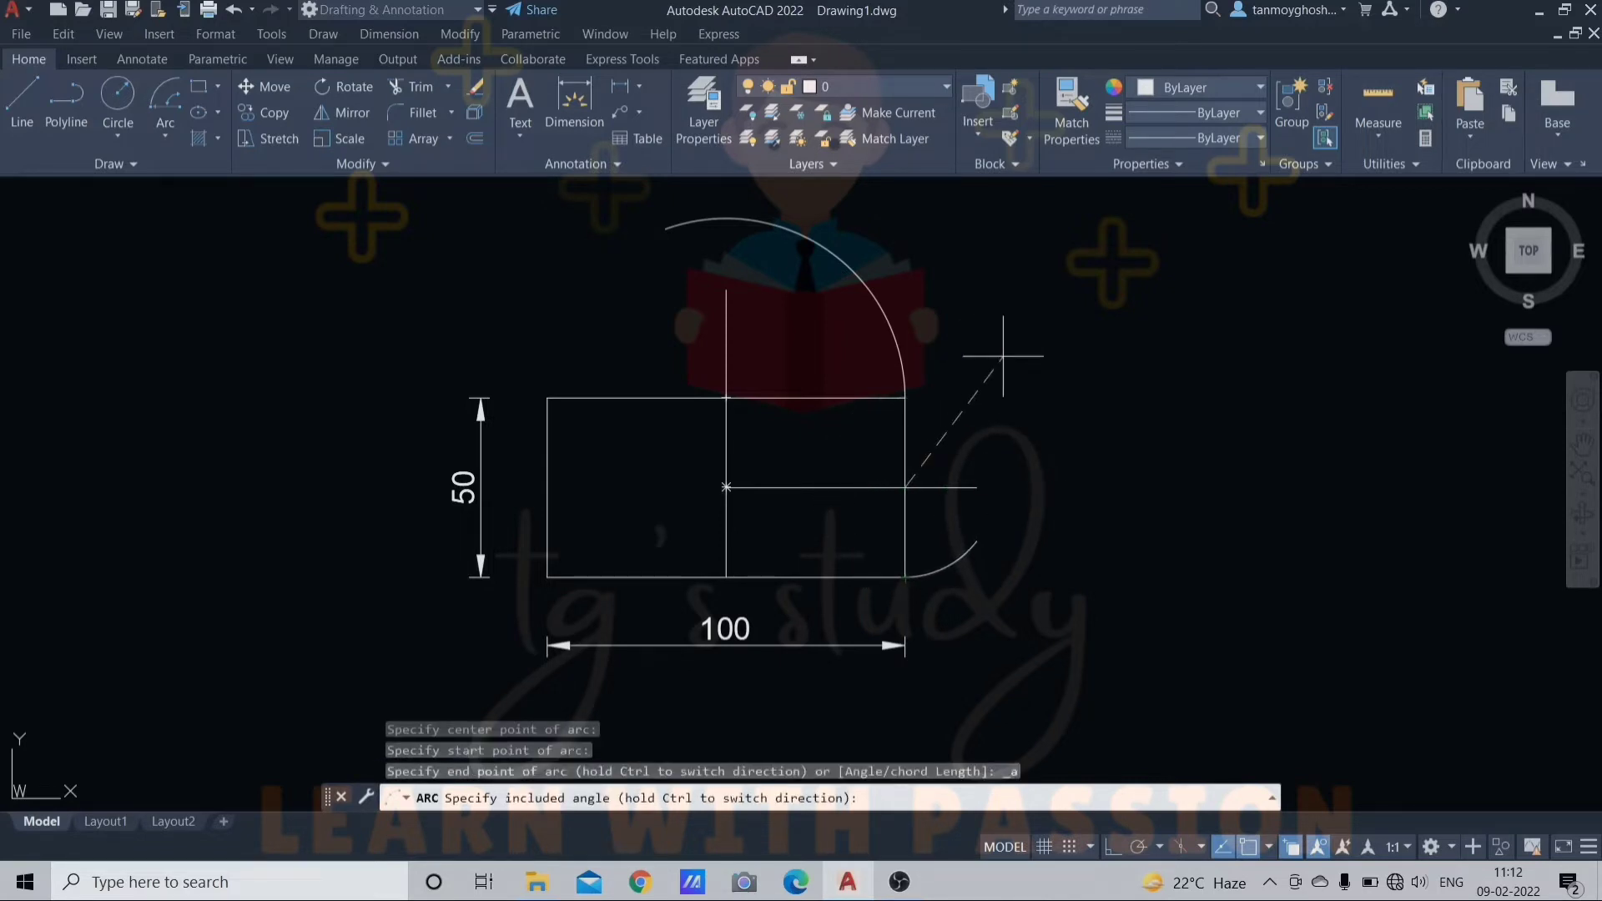
pyautogui.press('Return')
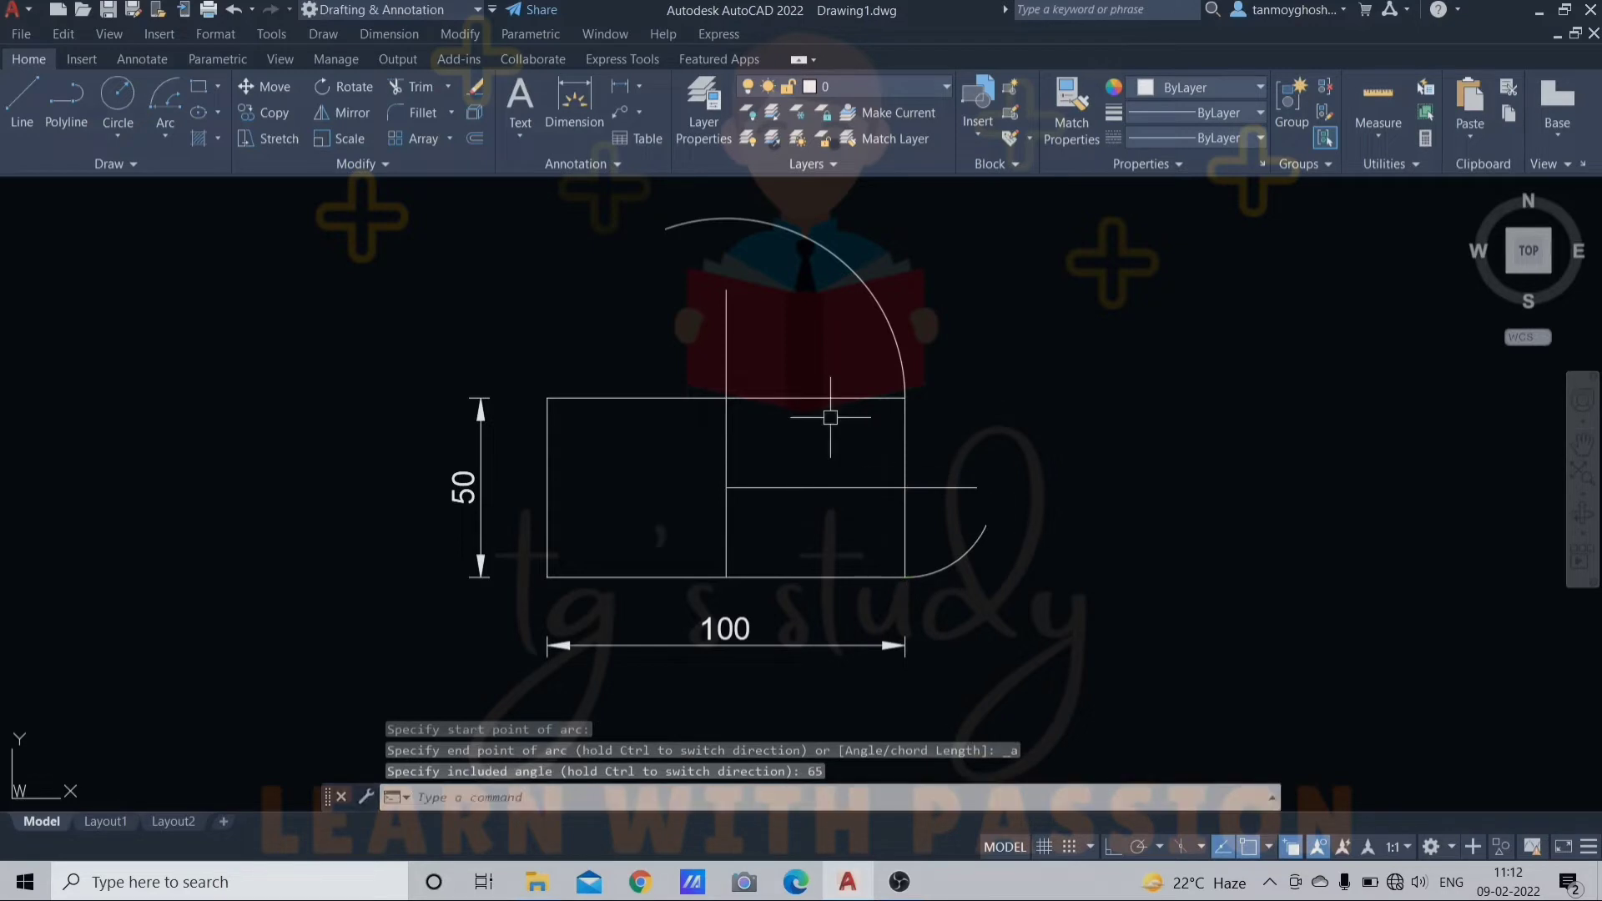
# Add angular dimensions outside the lower 65° arc and the upper 110° arc
pyautogui.write('d')
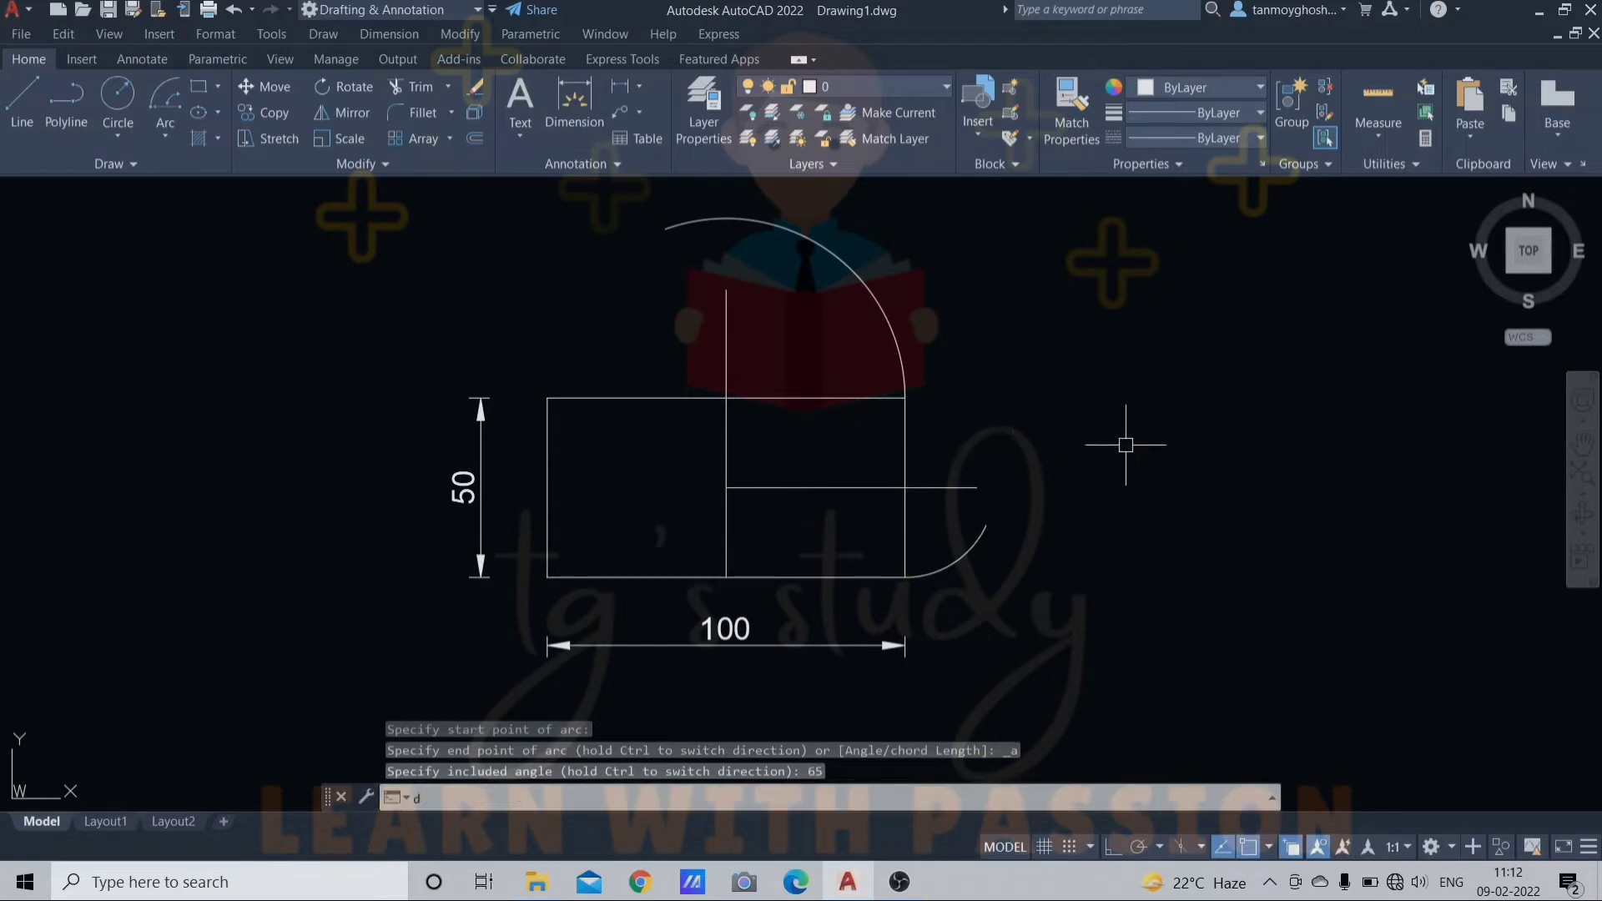
pyautogui.write('an')
pyautogui.press('Return')
pyautogui.click(968, 550)
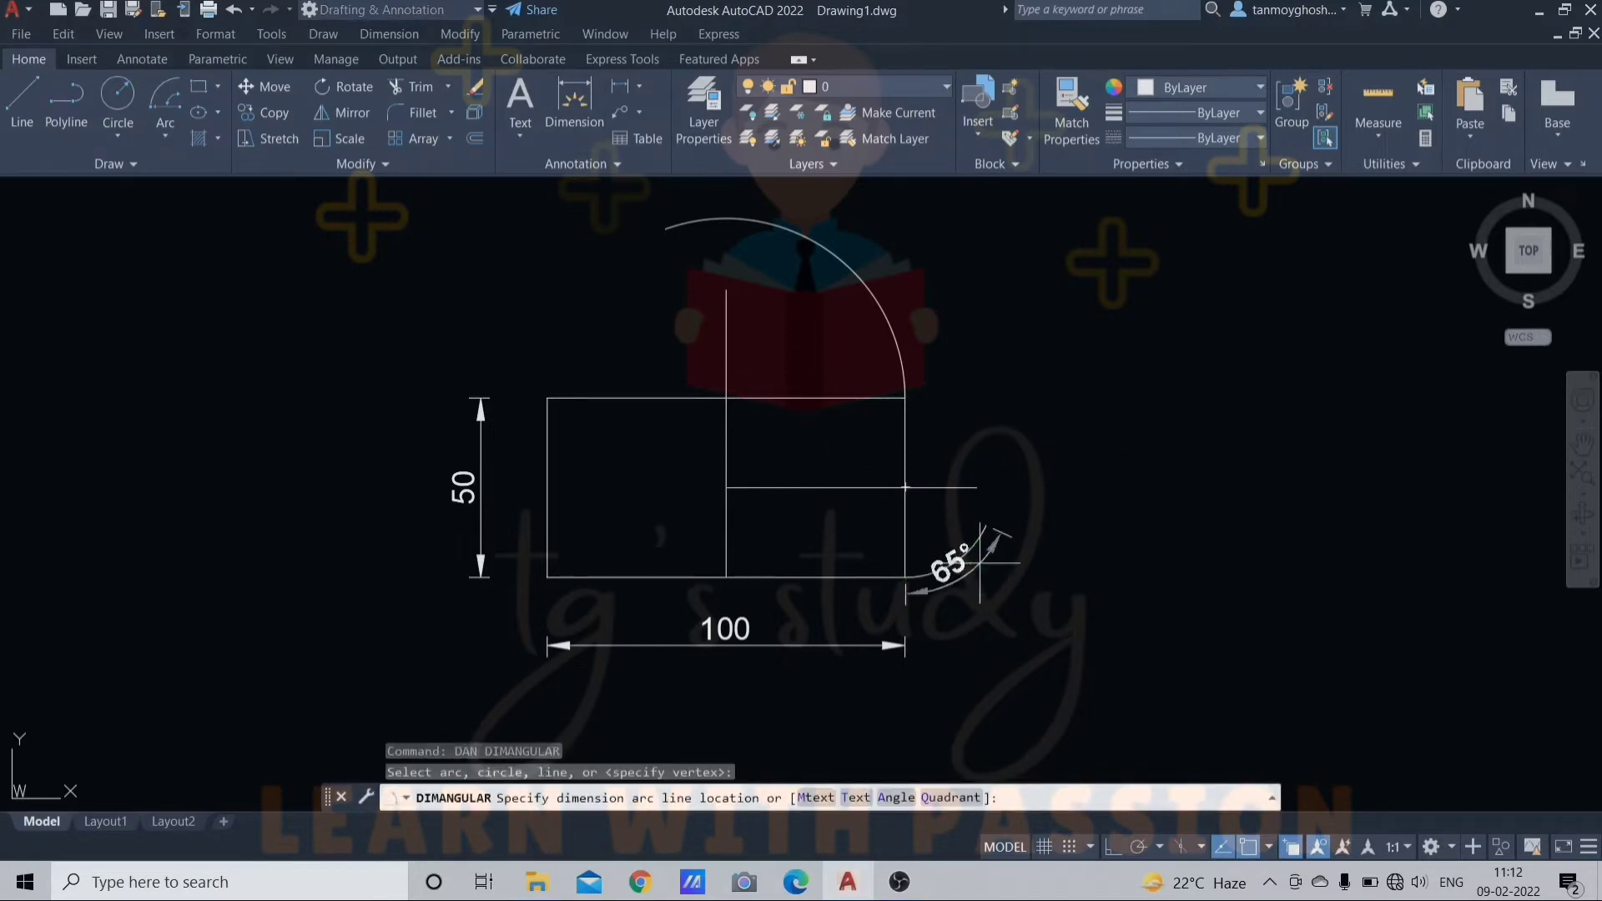
pyautogui.click(1014, 601)
pyautogui.press('Return')
pyautogui.click(876, 301)
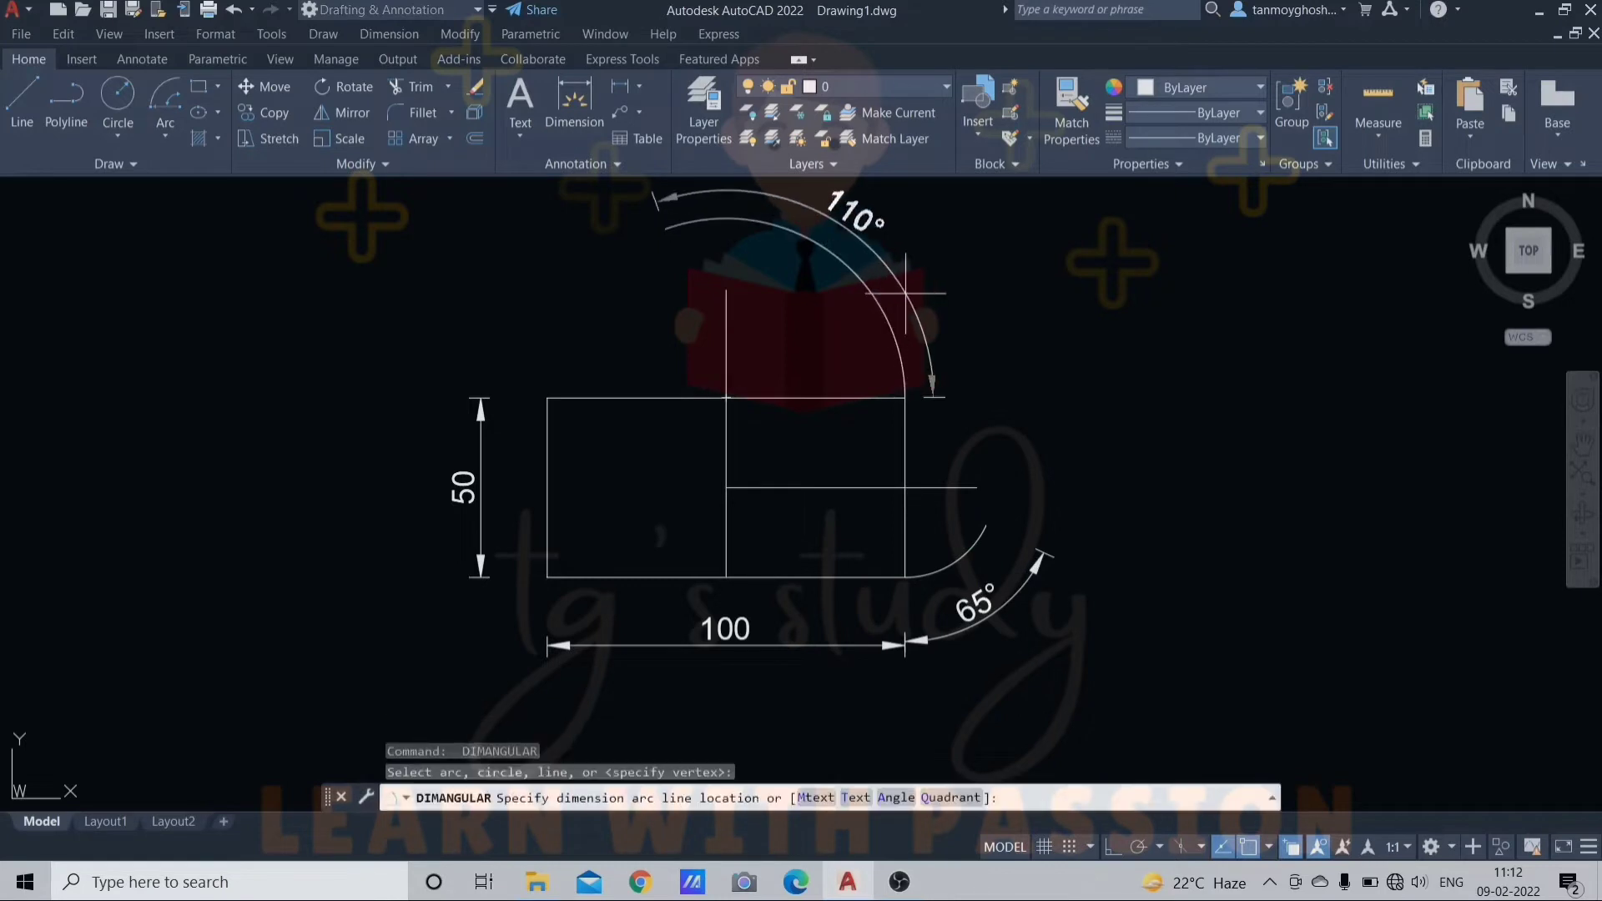
pyautogui.click(908, 292)
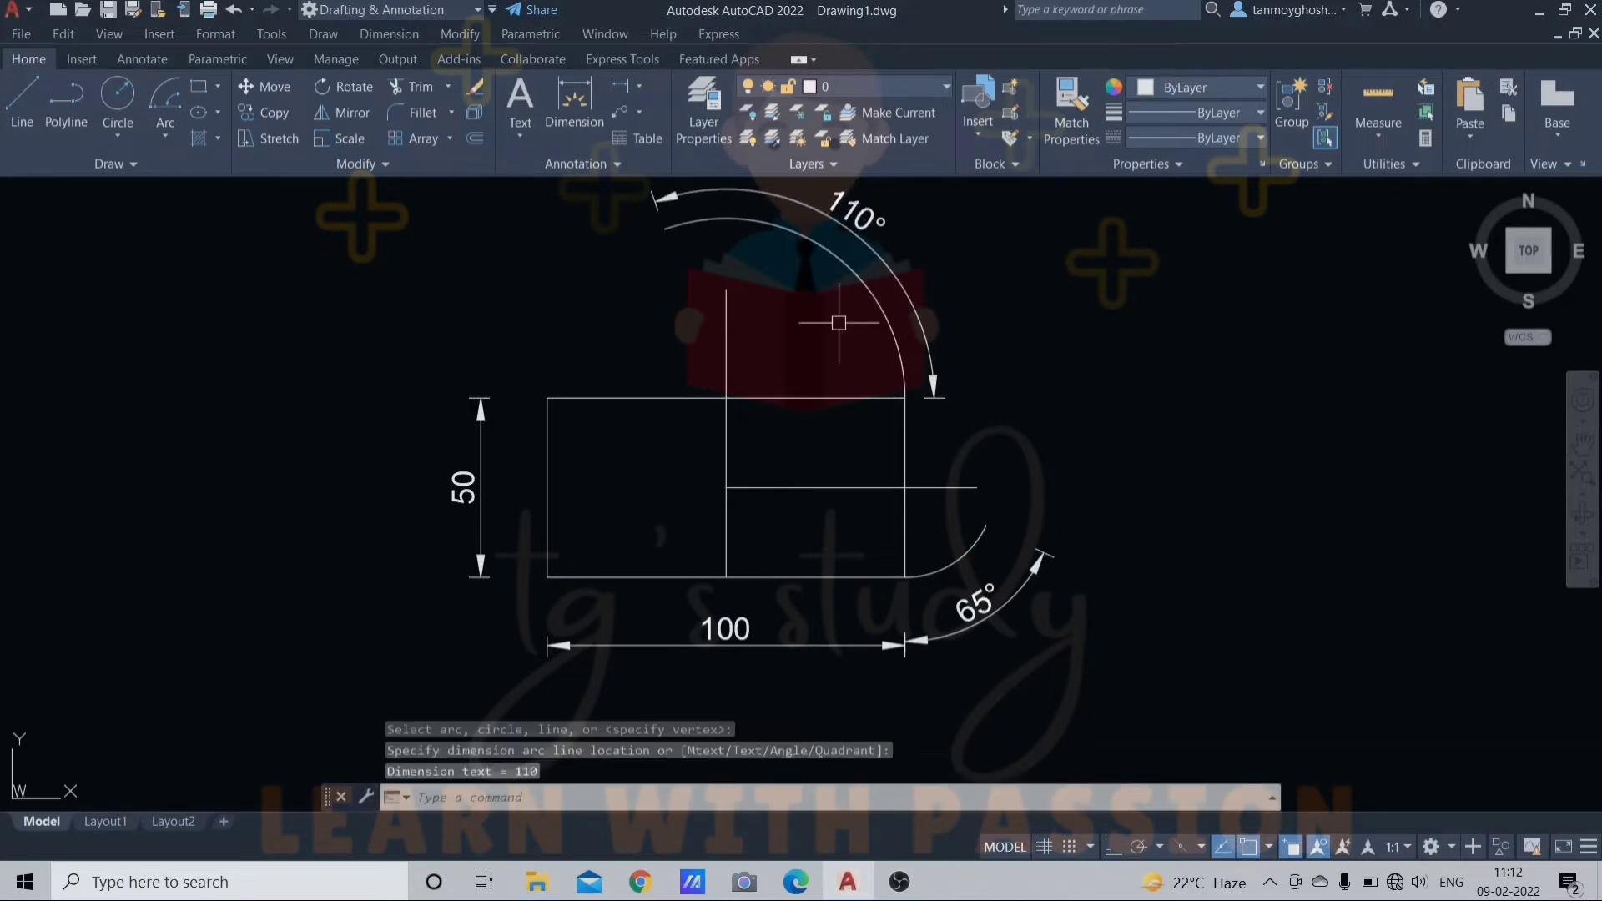
pyautogui.press('Escape')
# Delete the two Center, Start, Angle arcs together with their angular dimensions
pyautogui.click(966, 296)
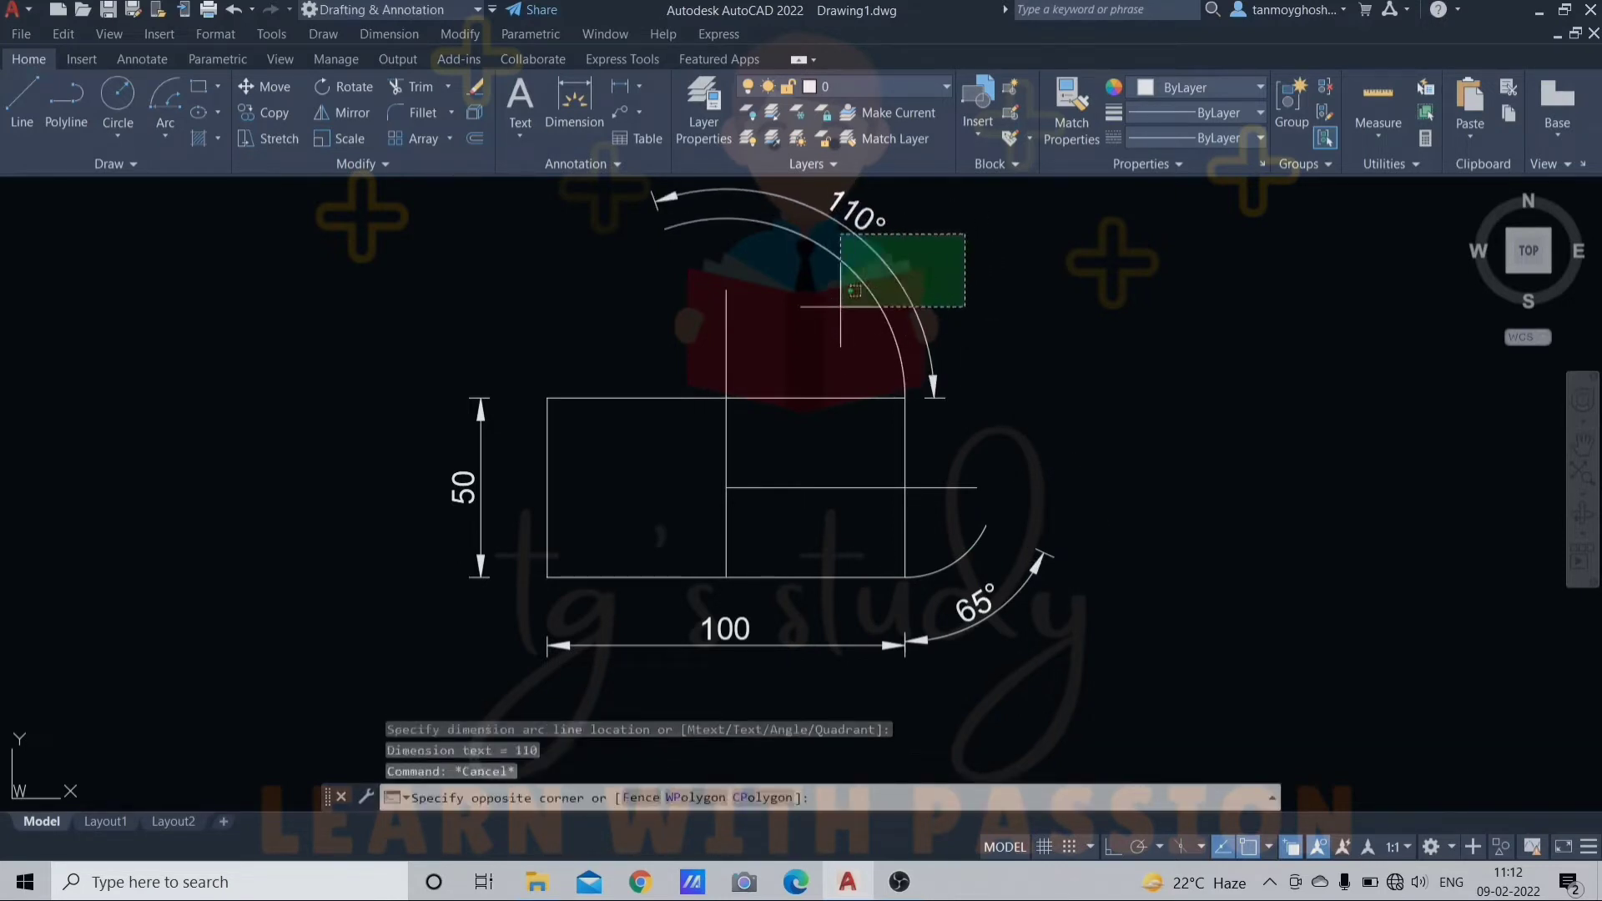
pyautogui.click(834, 243)
pyautogui.click(1137, 584)
pyautogui.click(893, 650)
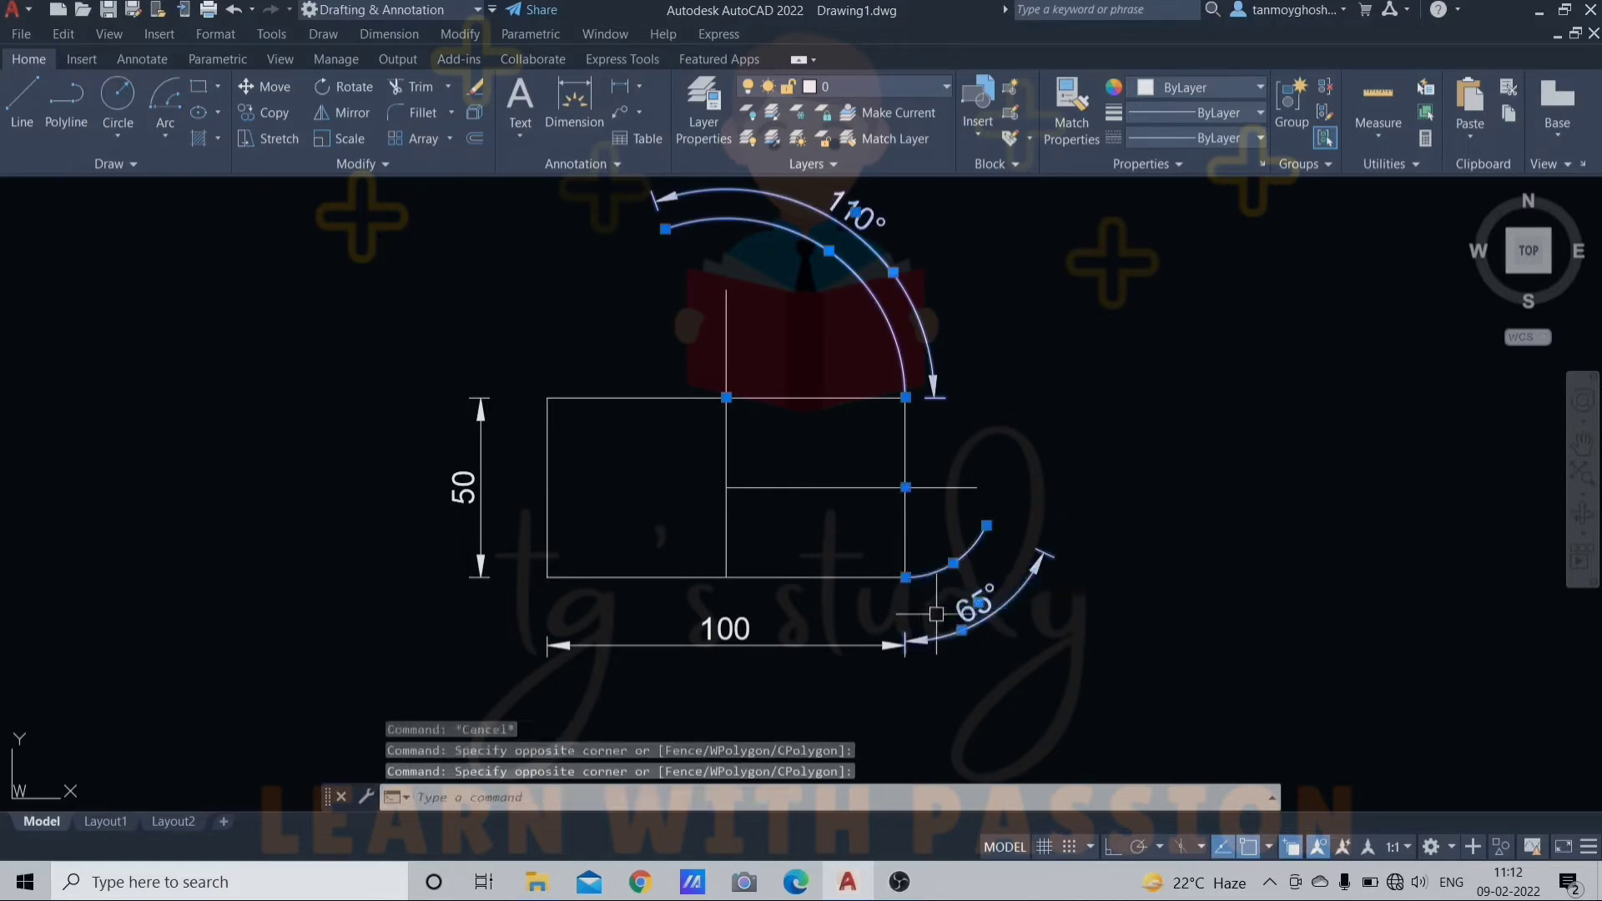
pyautogui.press('Delete')
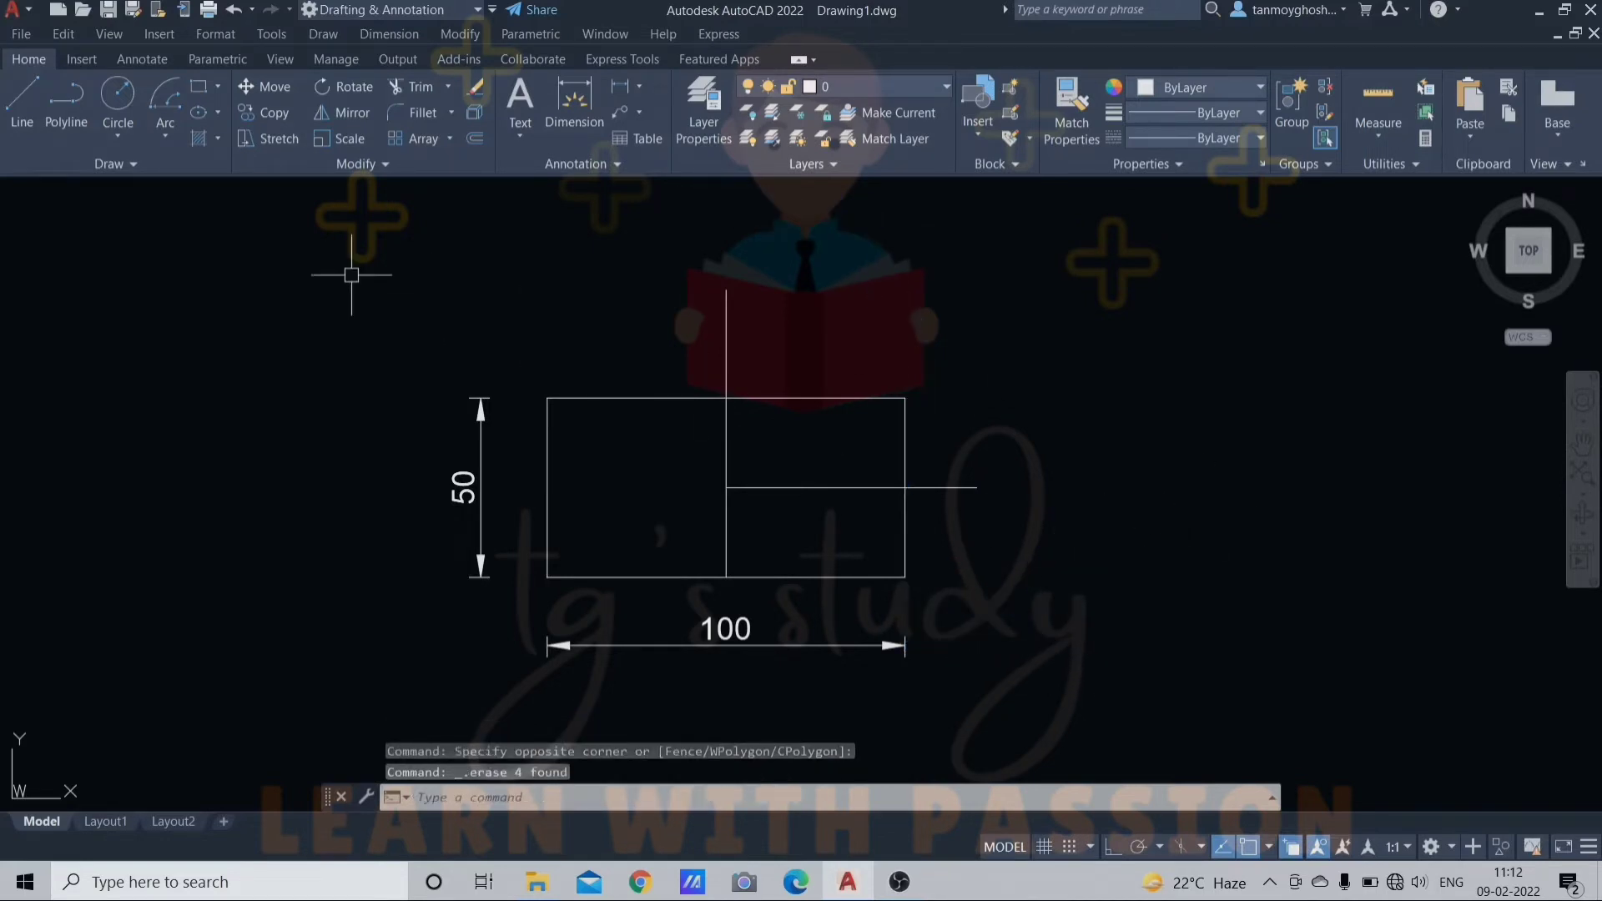
# Draw a Start, Center, Length arc from the rectangle's top-right corner, centred on the top edge's midpoint, with a chord length of 98
pyautogui.click(165, 134)
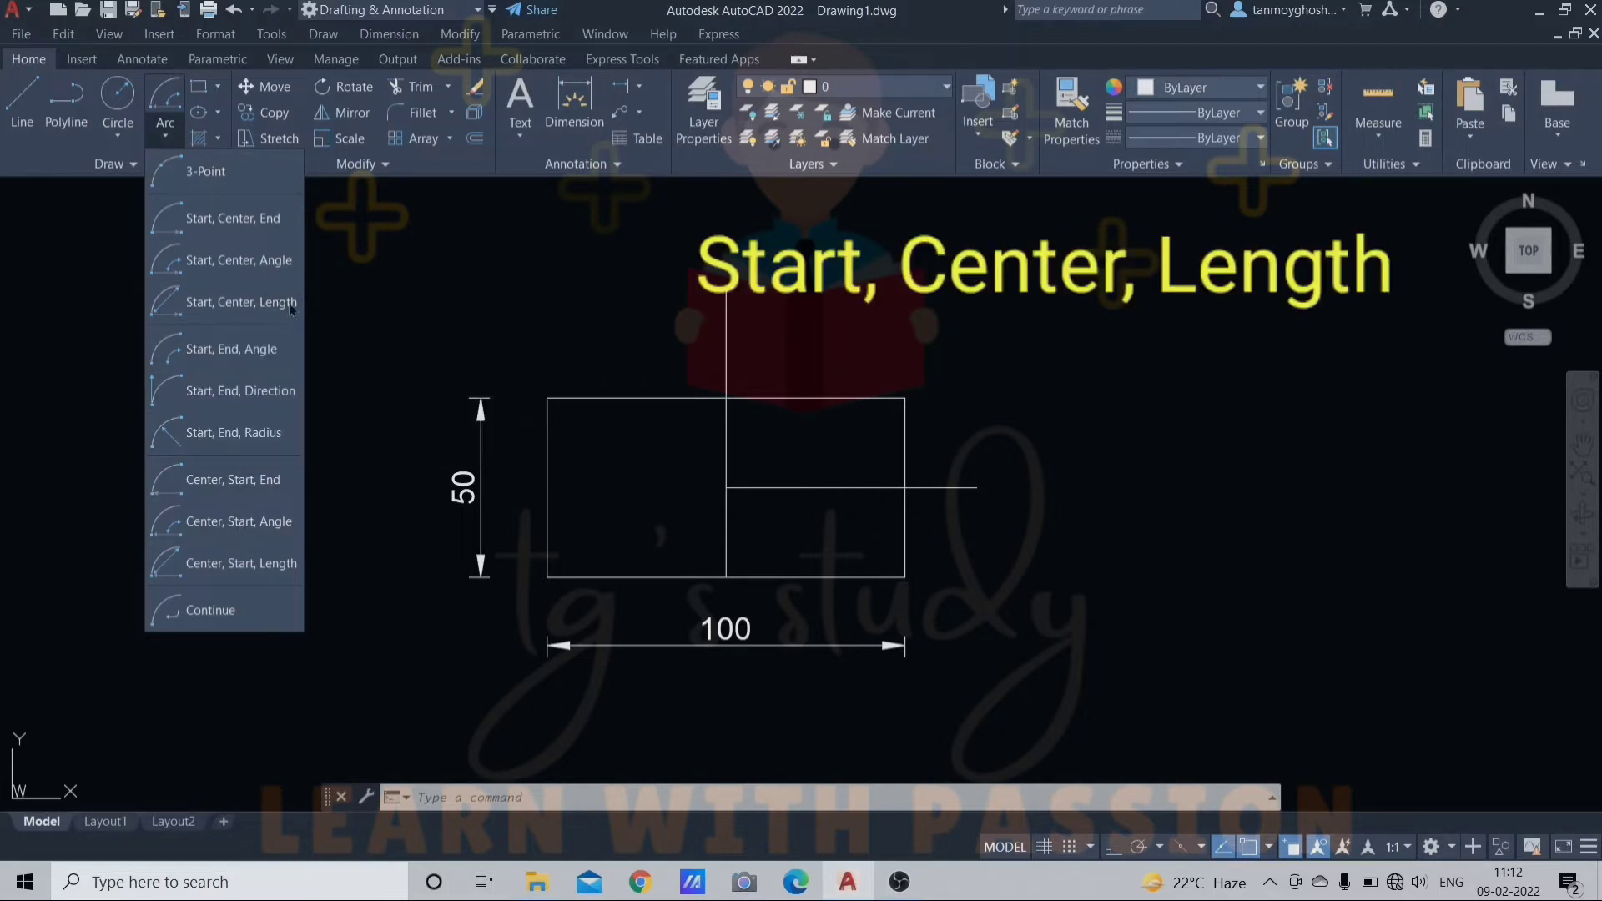
pyautogui.click(209, 303)
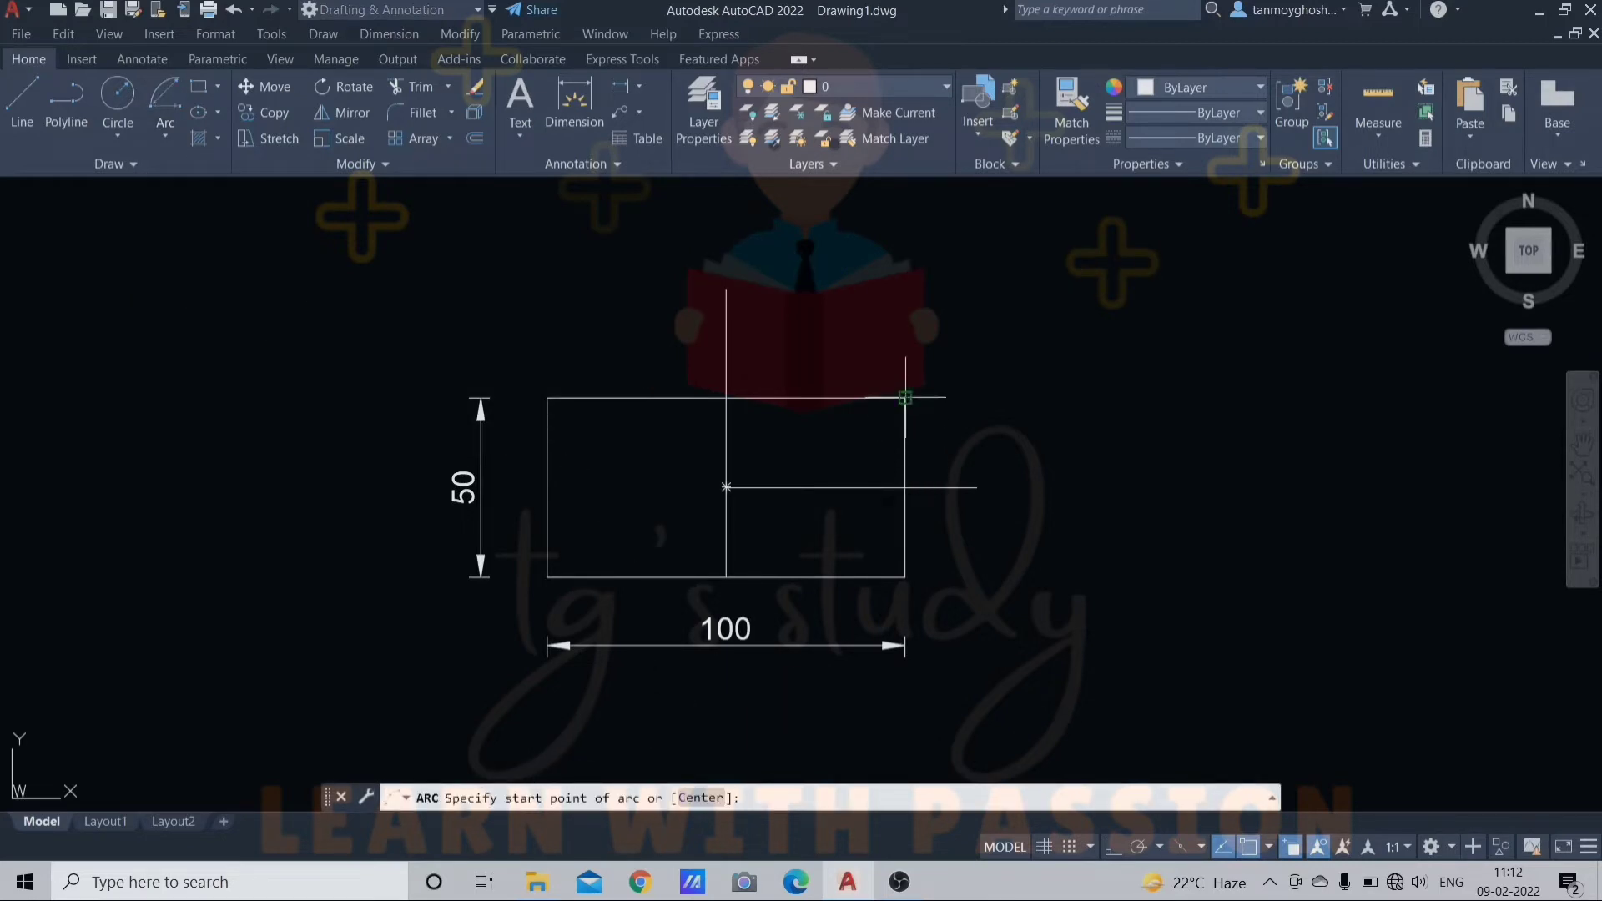
pyautogui.click(906, 398)
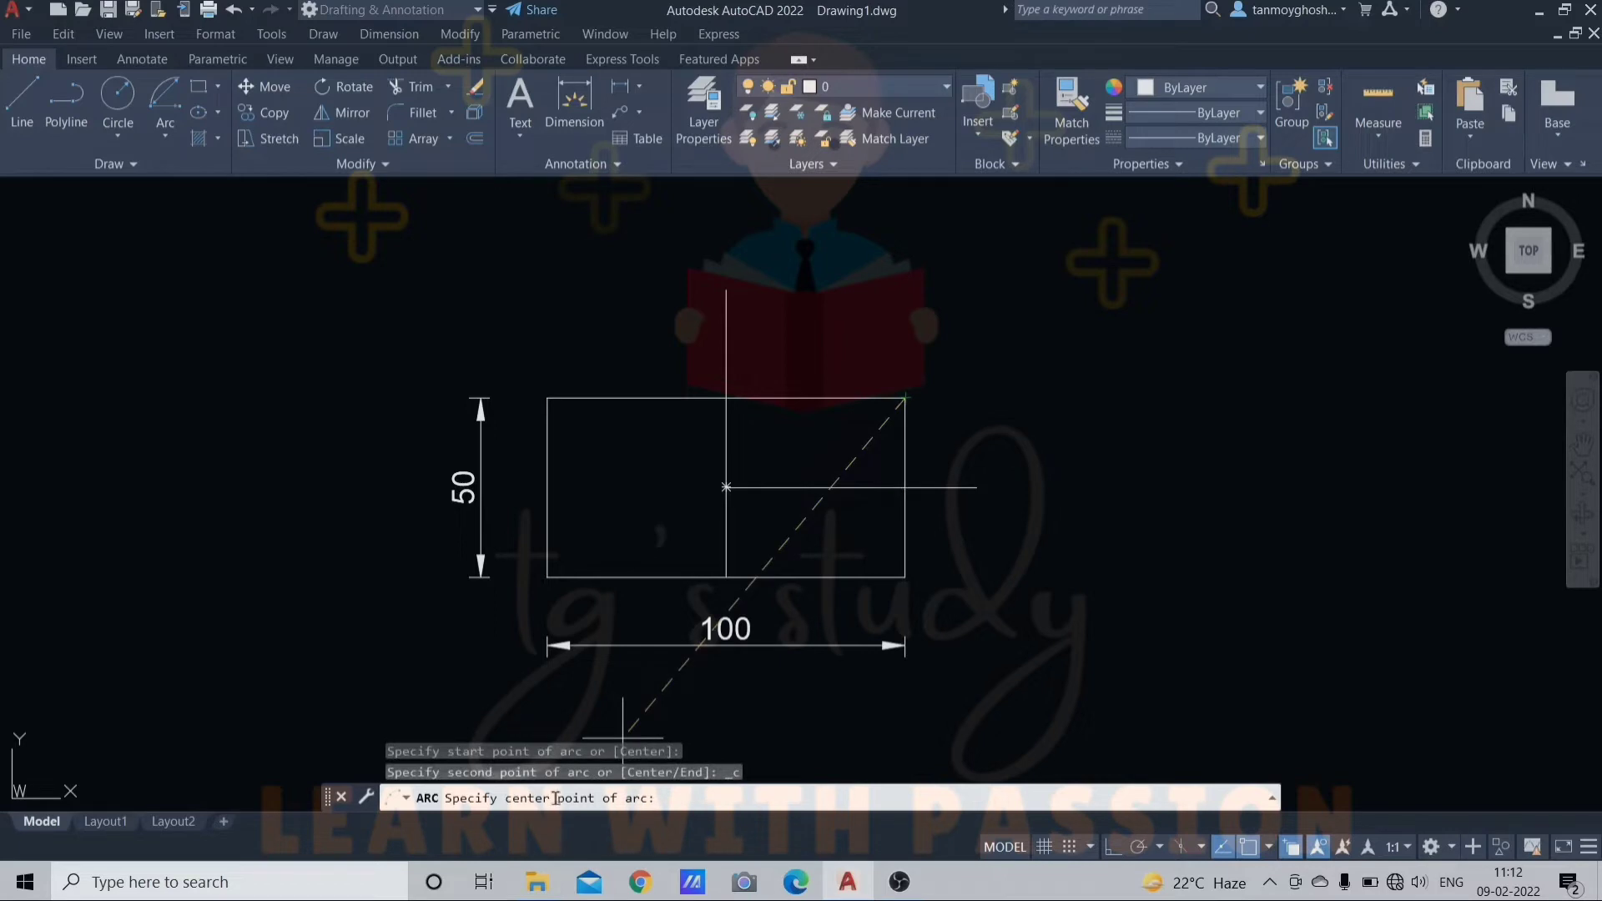
pyautogui.click(726, 398)
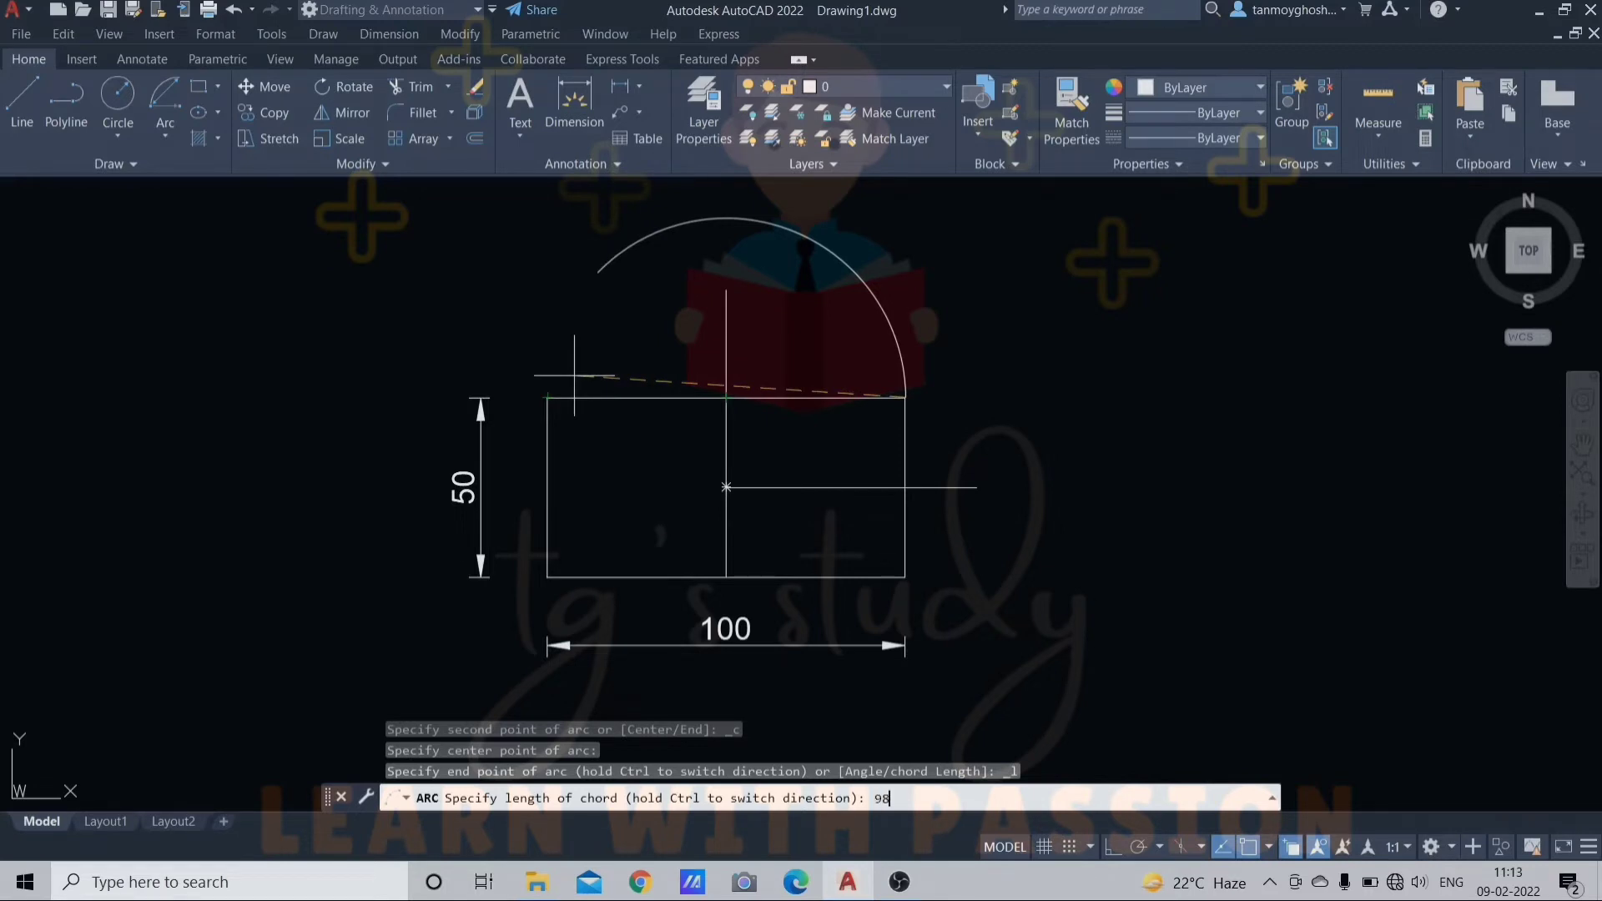
pyautogui.press('Return')
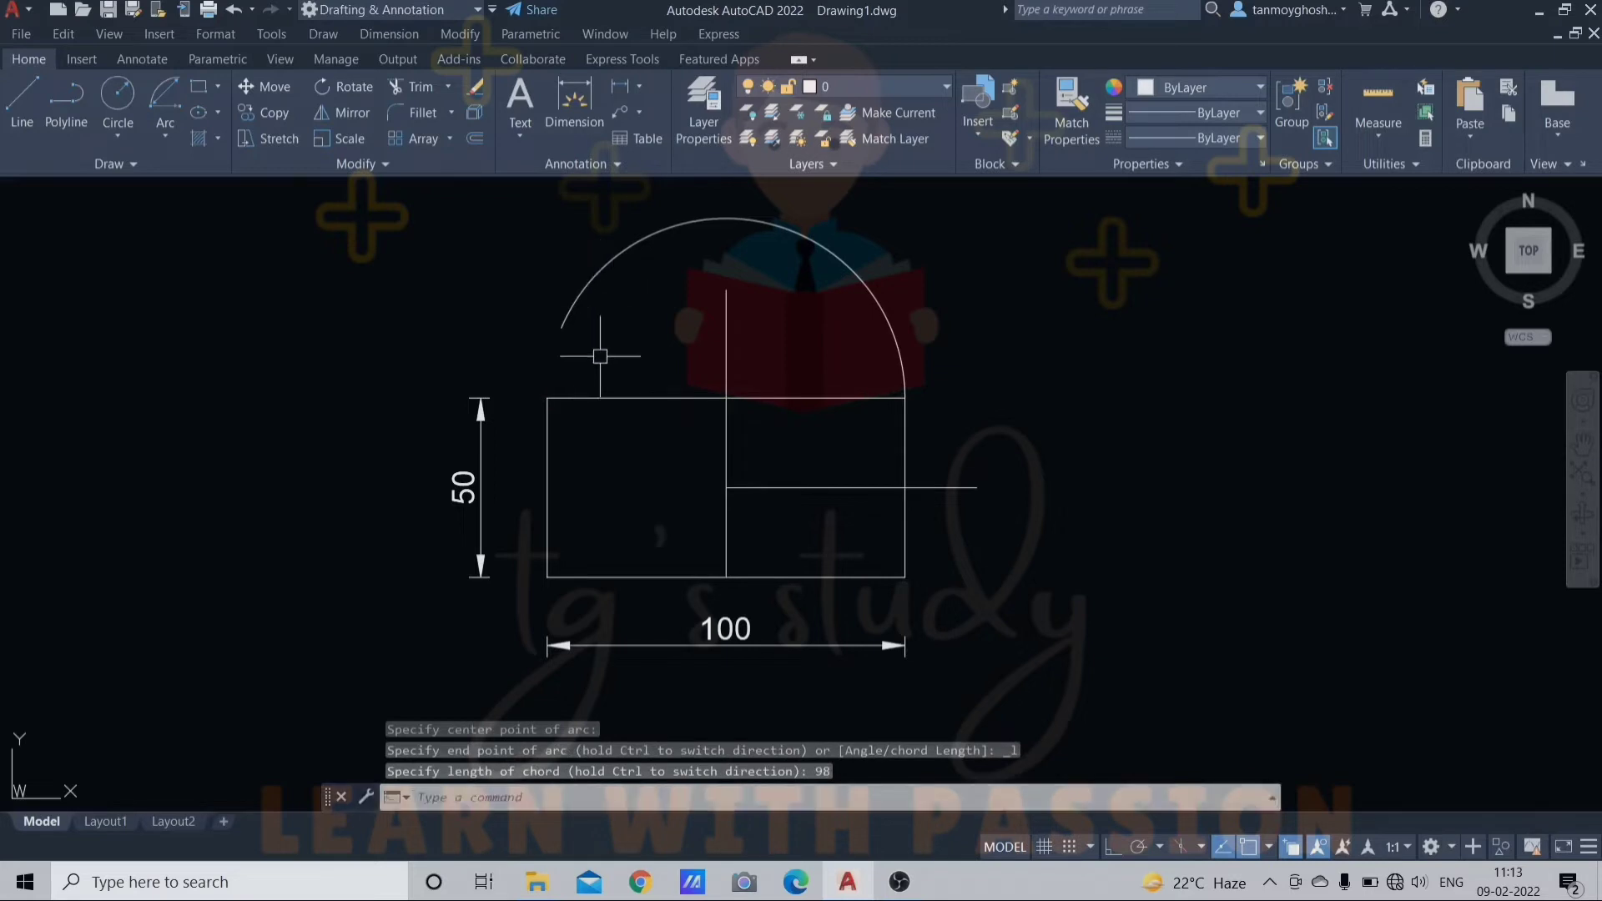
# Add an arc length dimension to the arc above the rectangle, placed inside the curve, and select that dimension
pyautogui.click(639, 88)
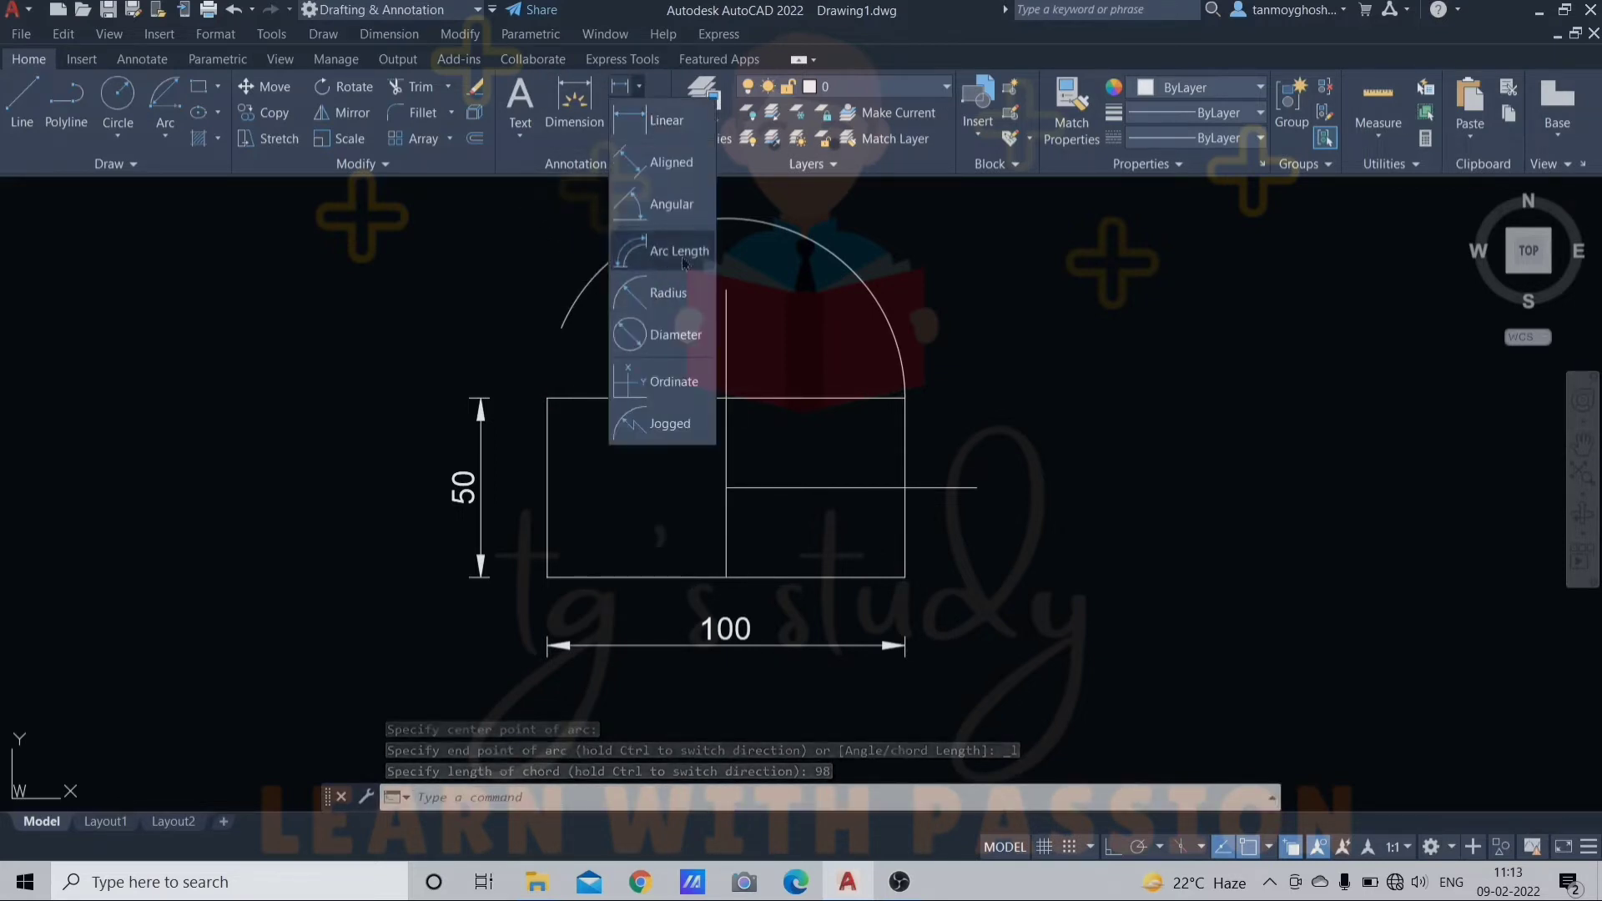
pyautogui.press('Escape')
pyautogui.press('Escape')
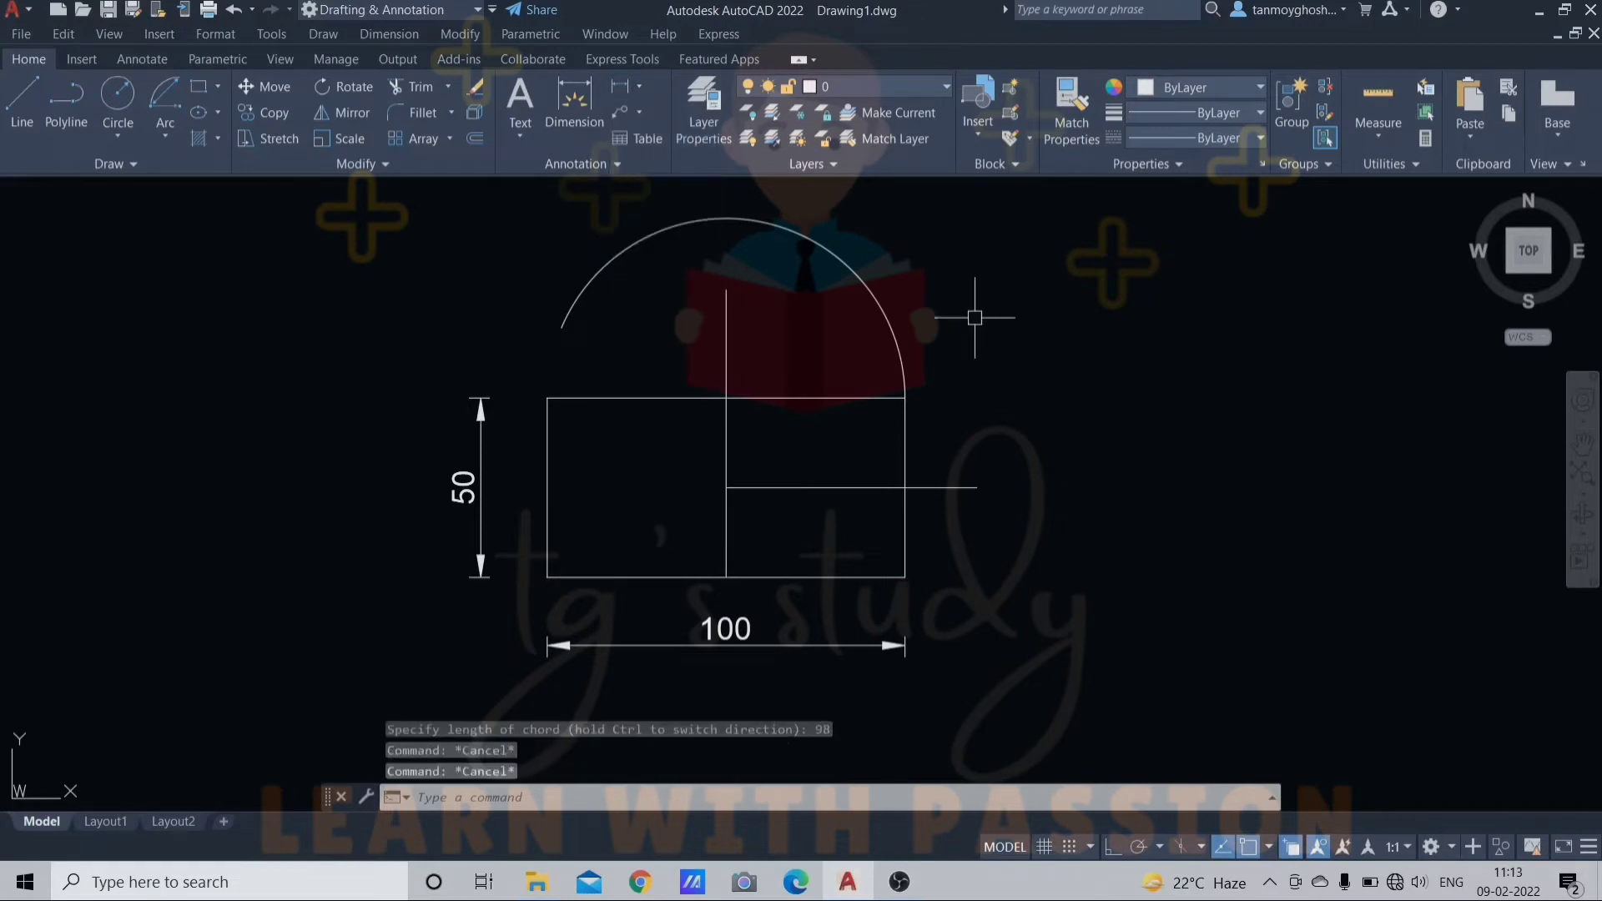
pyautogui.write('dar')
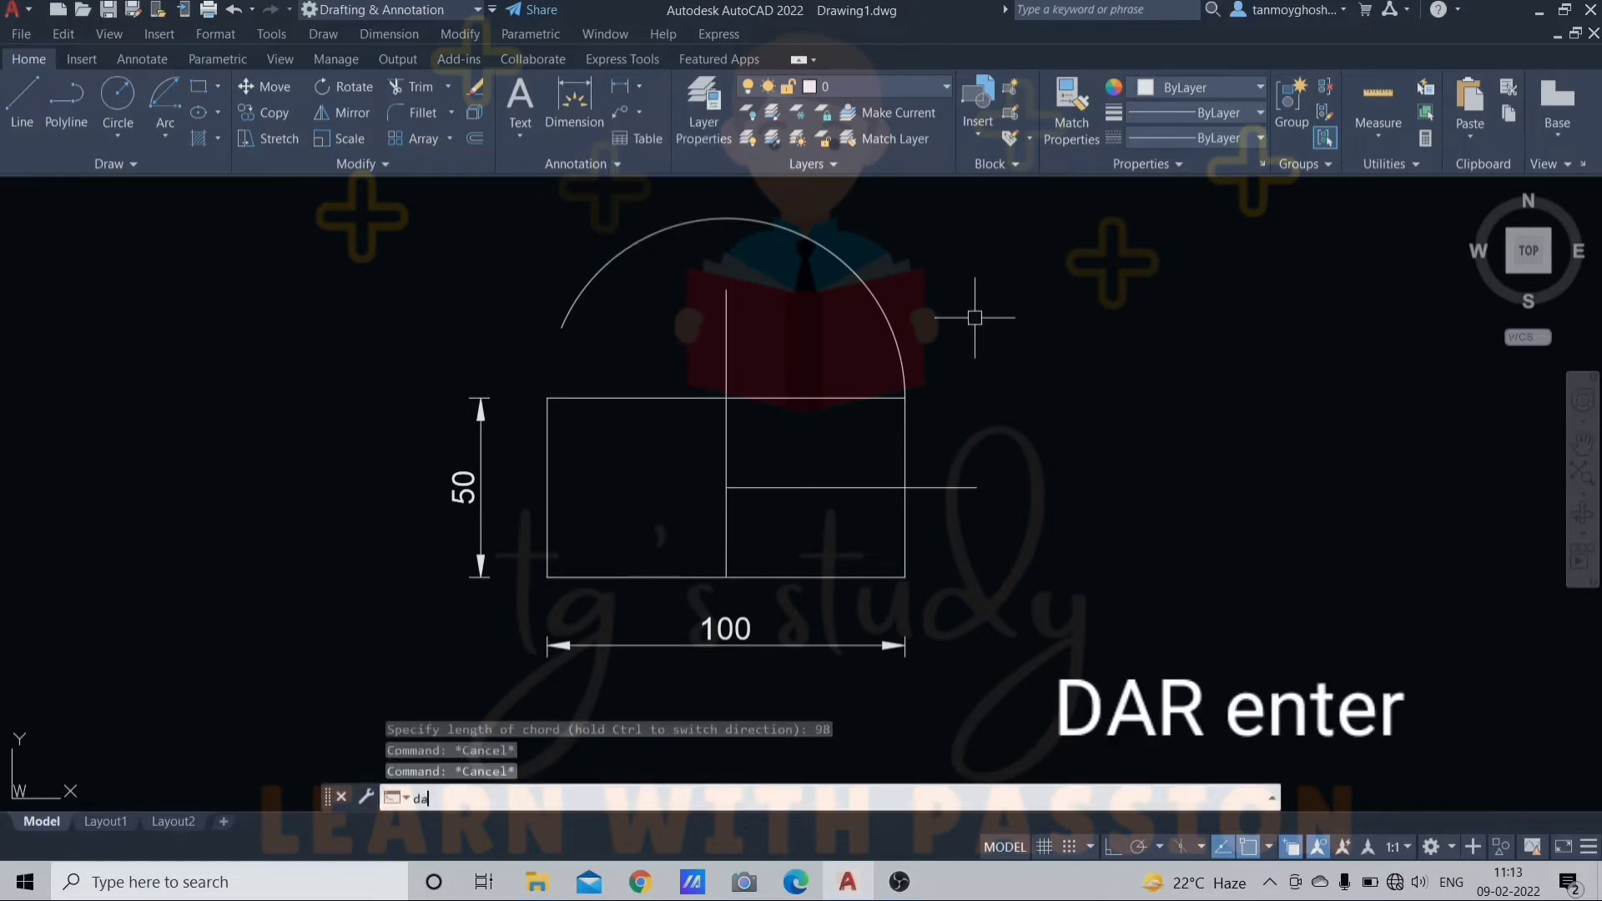
pyautogui.press('Return')
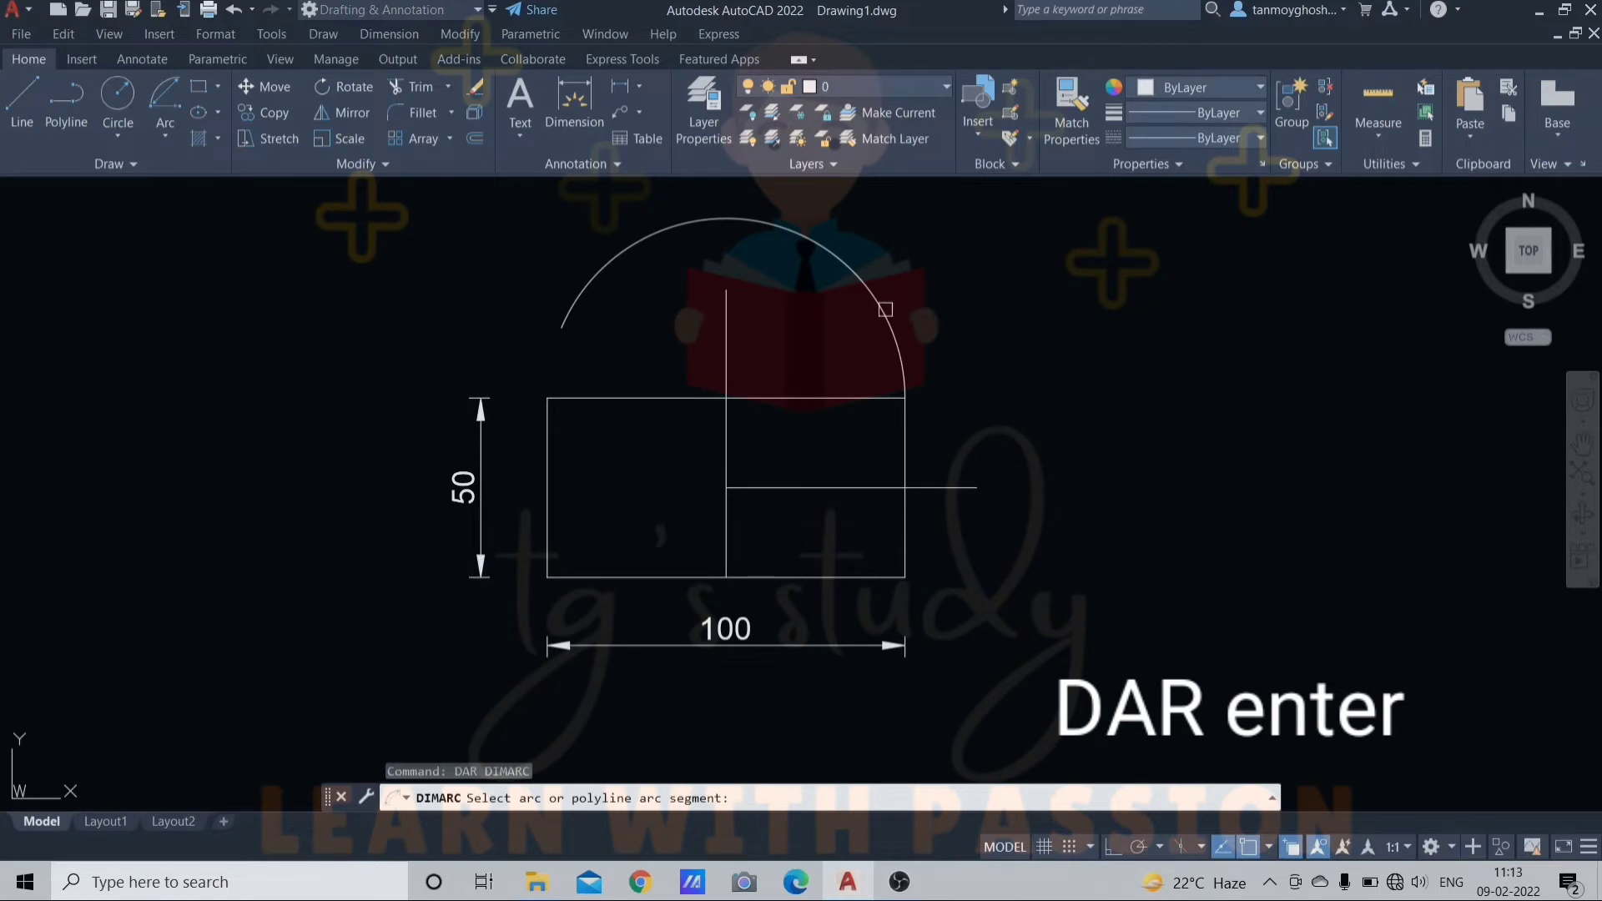
pyautogui.click(885, 309)
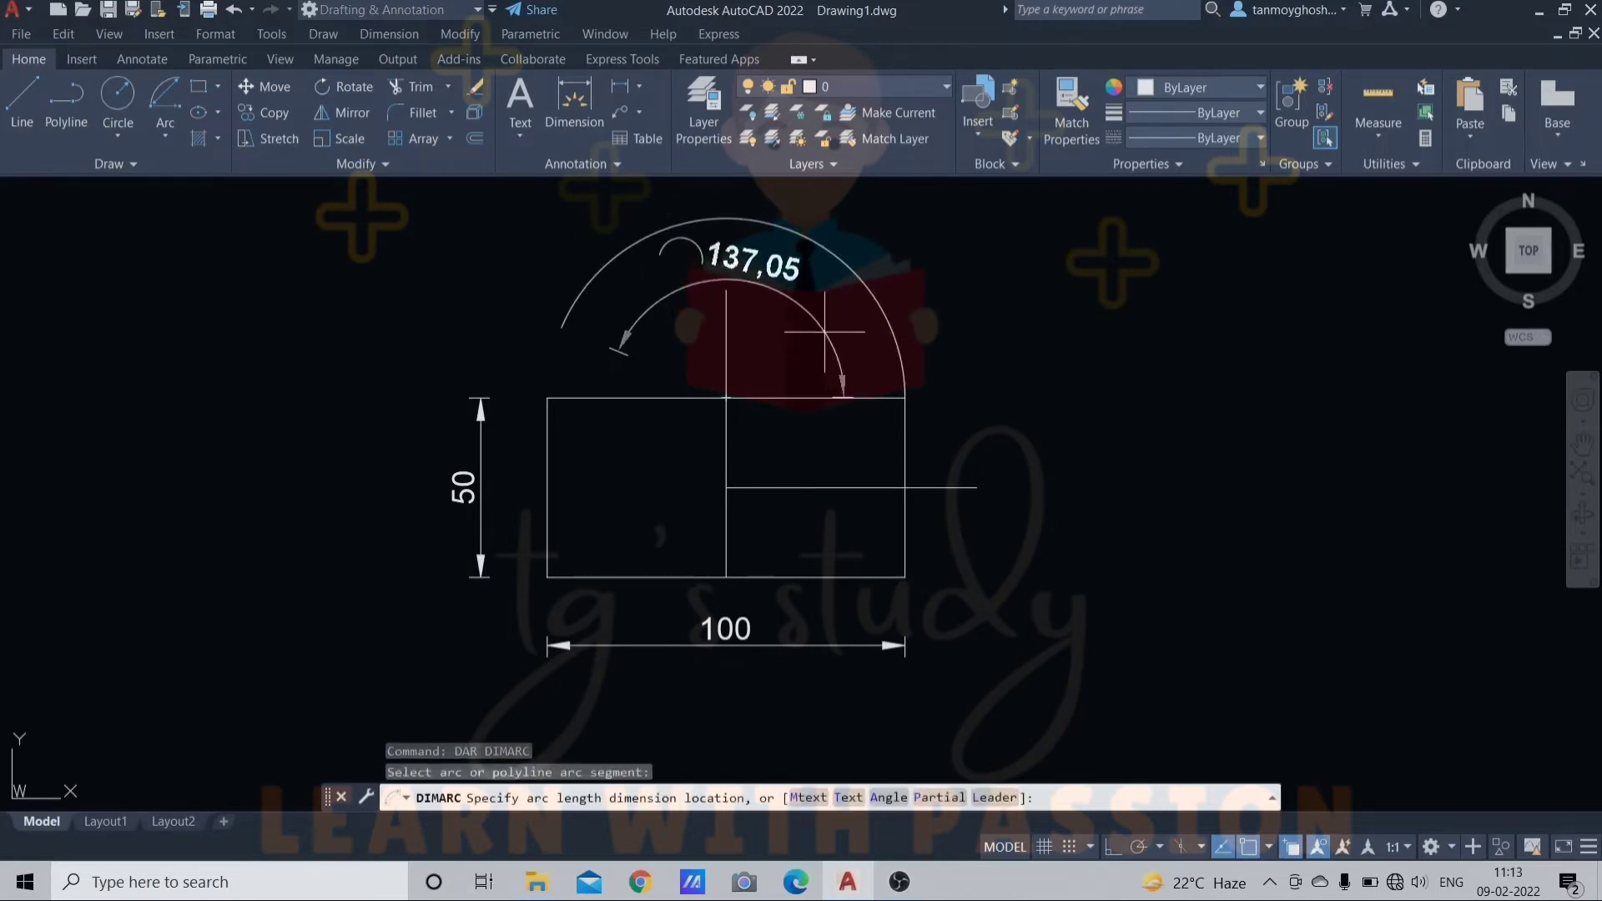
pyautogui.click(824, 331)
pyautogui.click(818, 333)
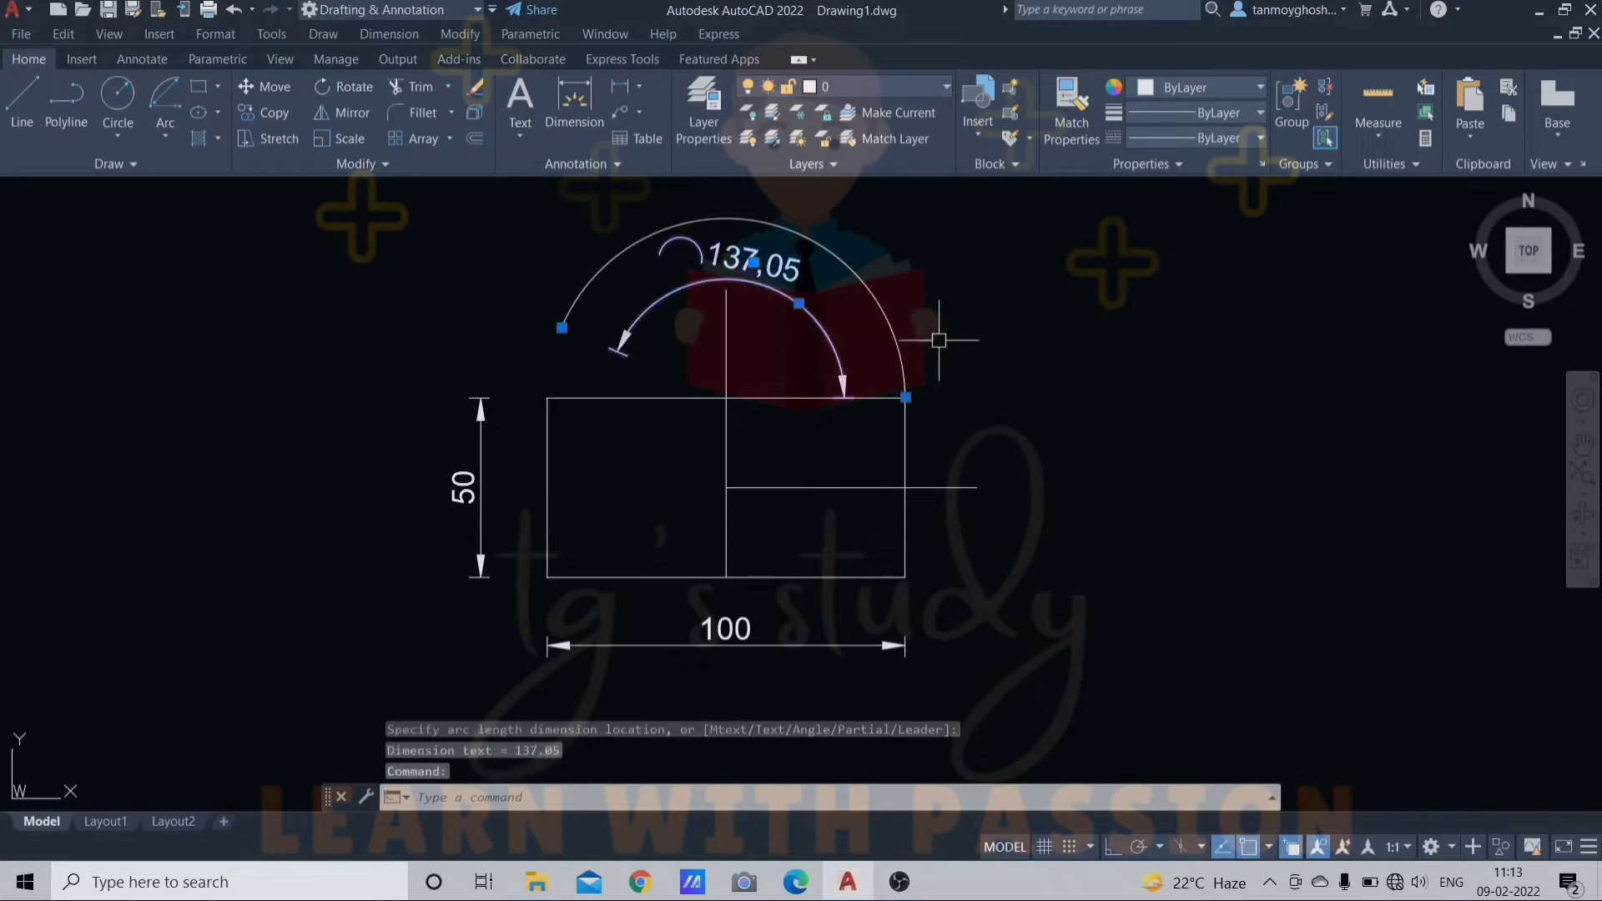
# Delete the arc length dimension, then draw a Start, Center, Length arc from the rectangle's bottom-right corner, centred on the right edge's midpoint, chord length 50
pyautogui.press('Delete')
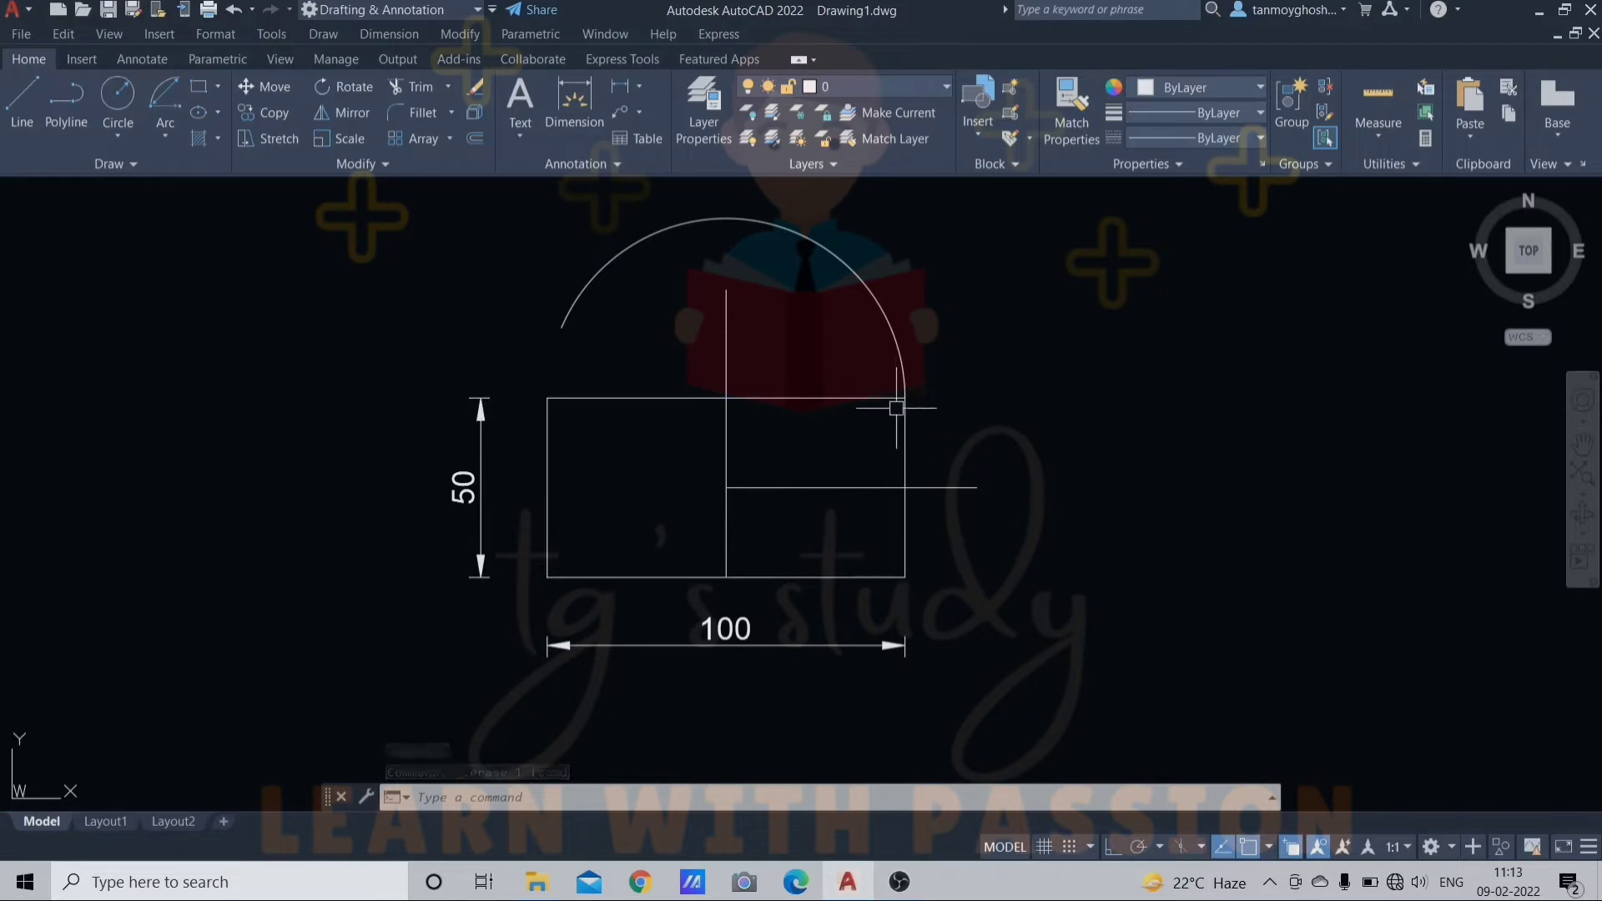
pyautogui.click(166, 142)
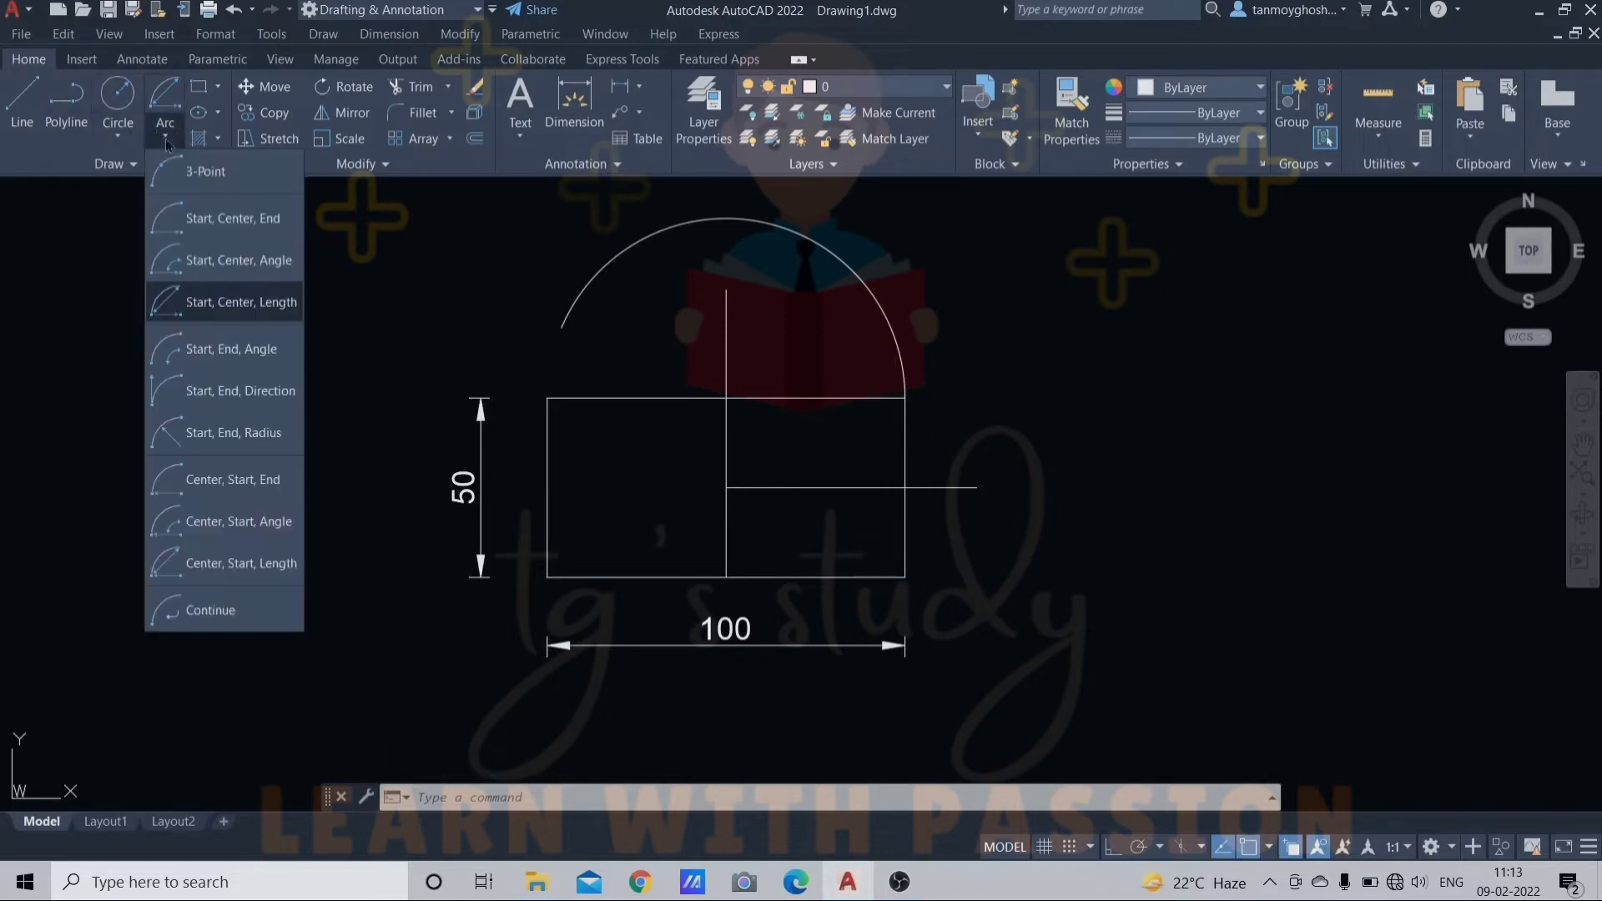
pyautogui.click(237, 312)
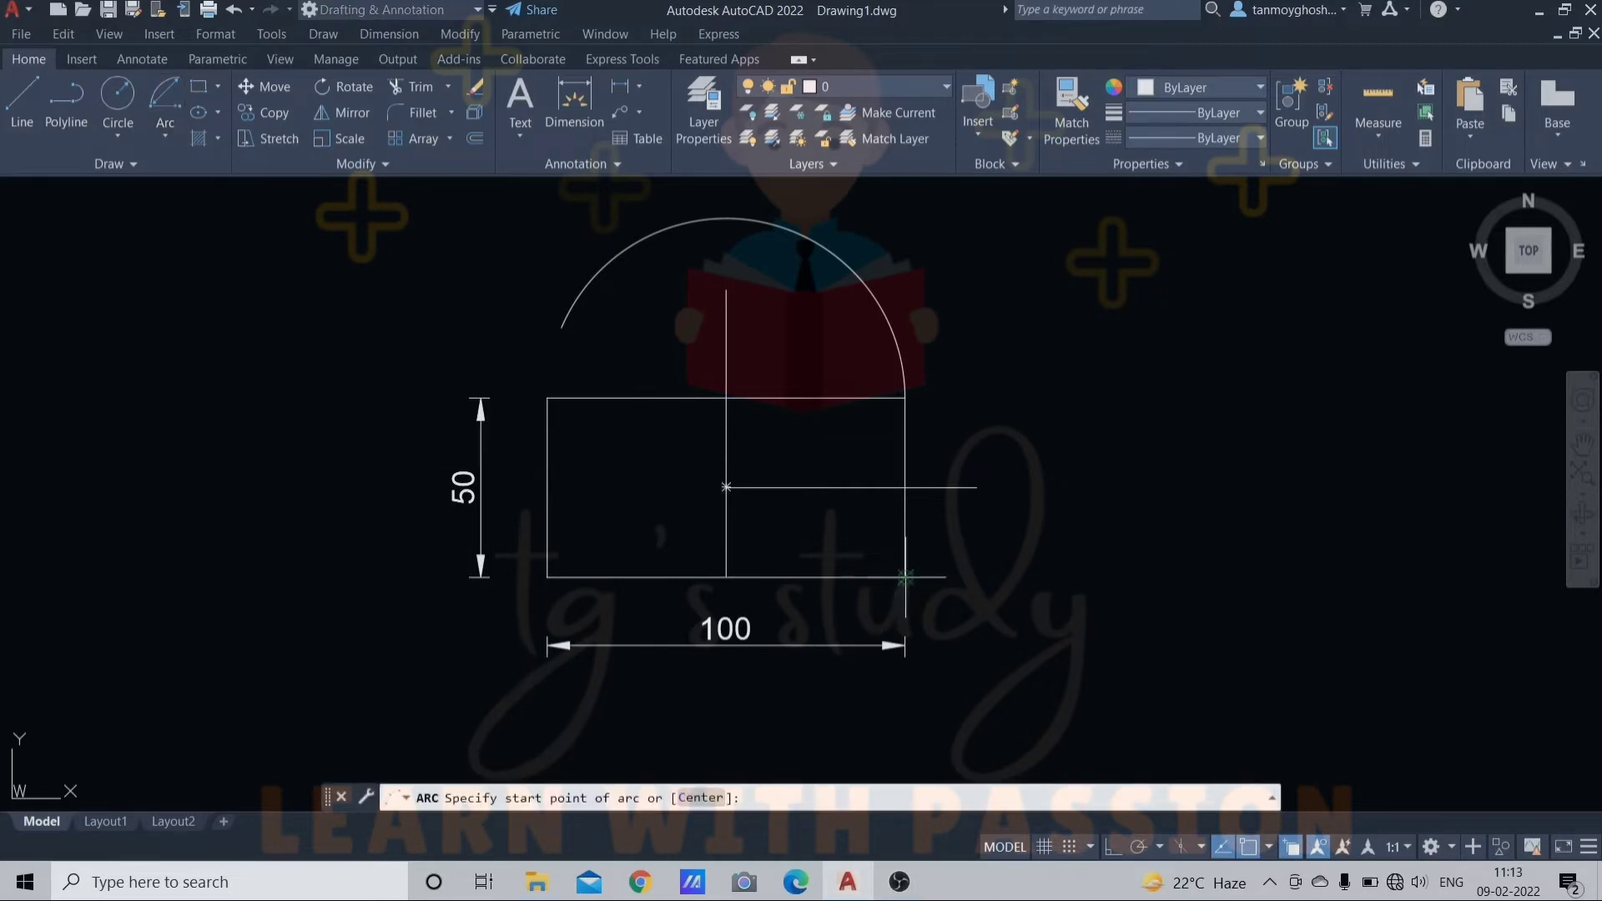
pyautogui.click(905, 578)
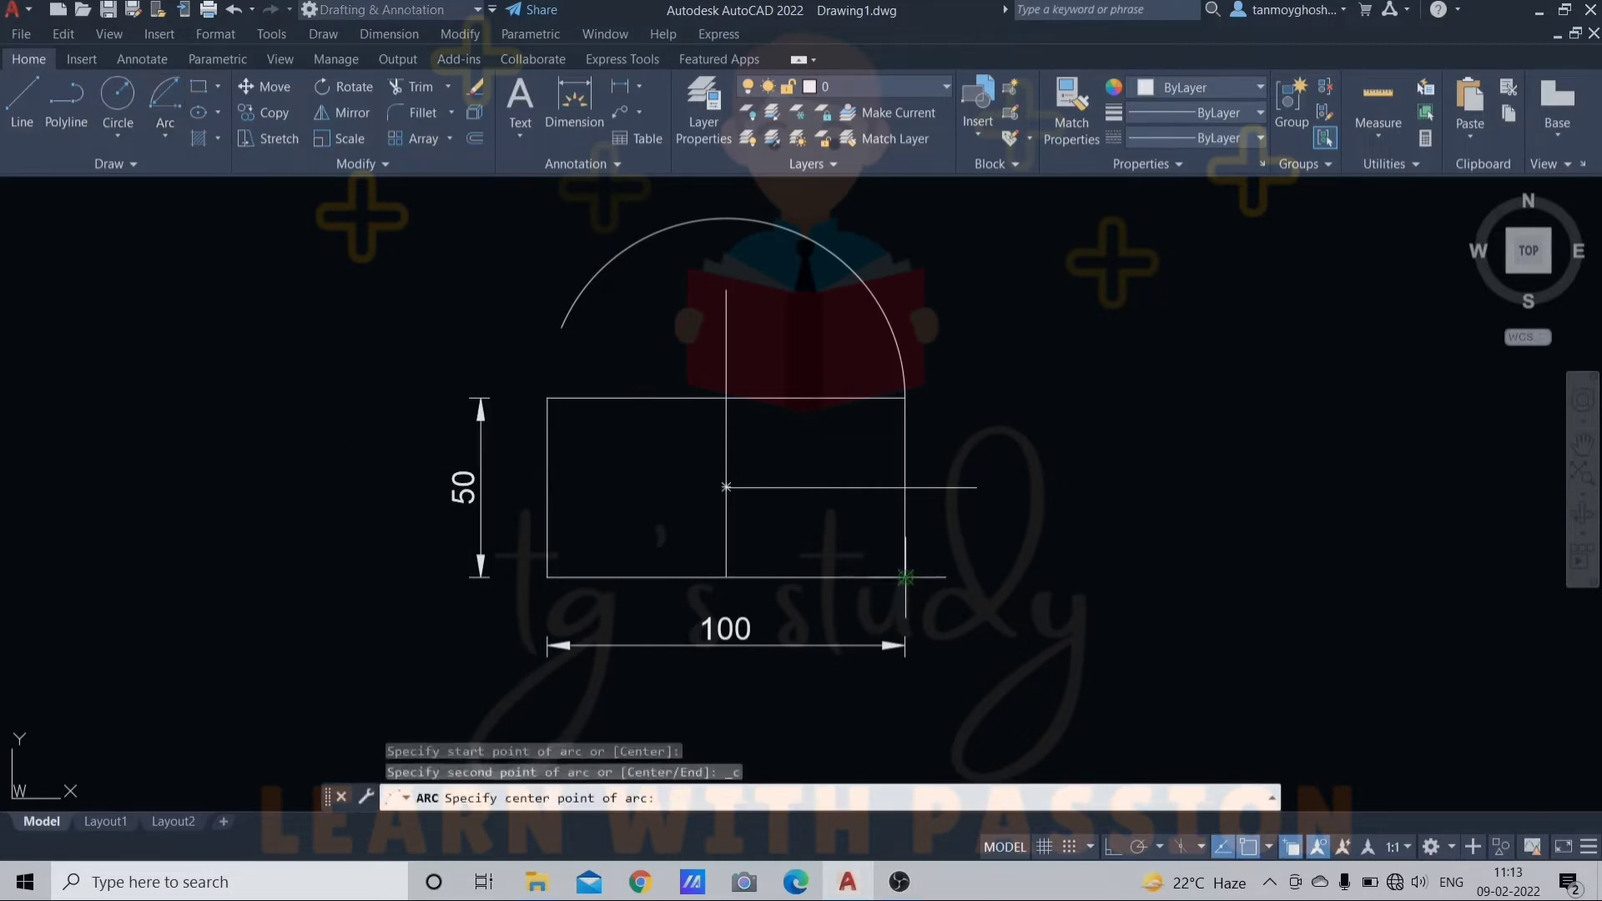
pyautogui.click(906, 487)
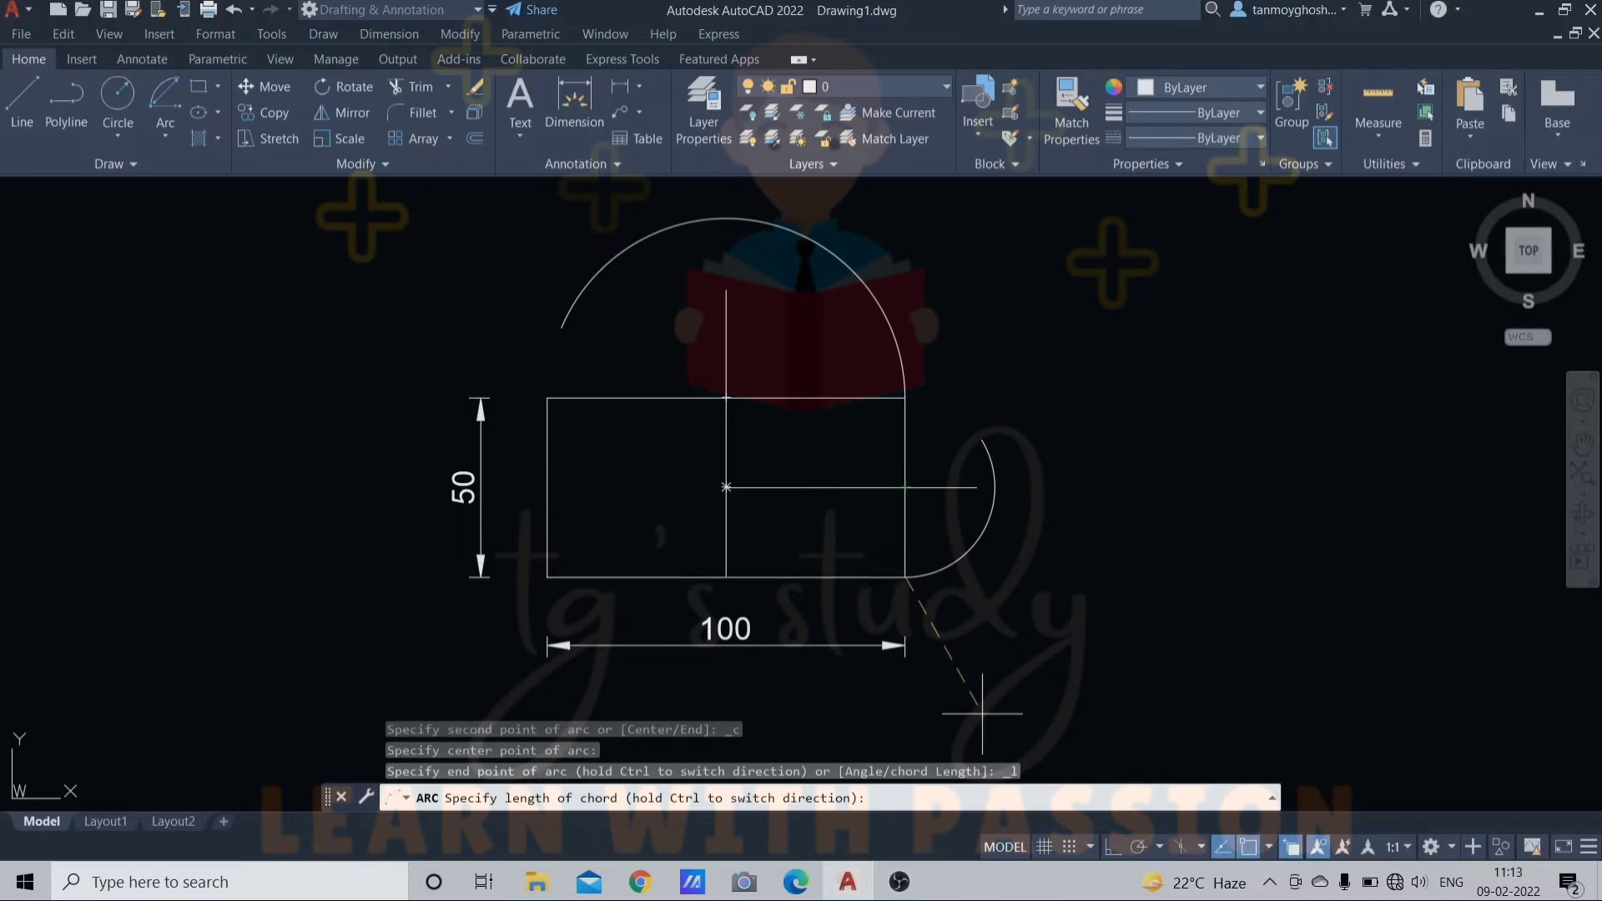
pyautogui.write('0')
pyautogui.press('Return')
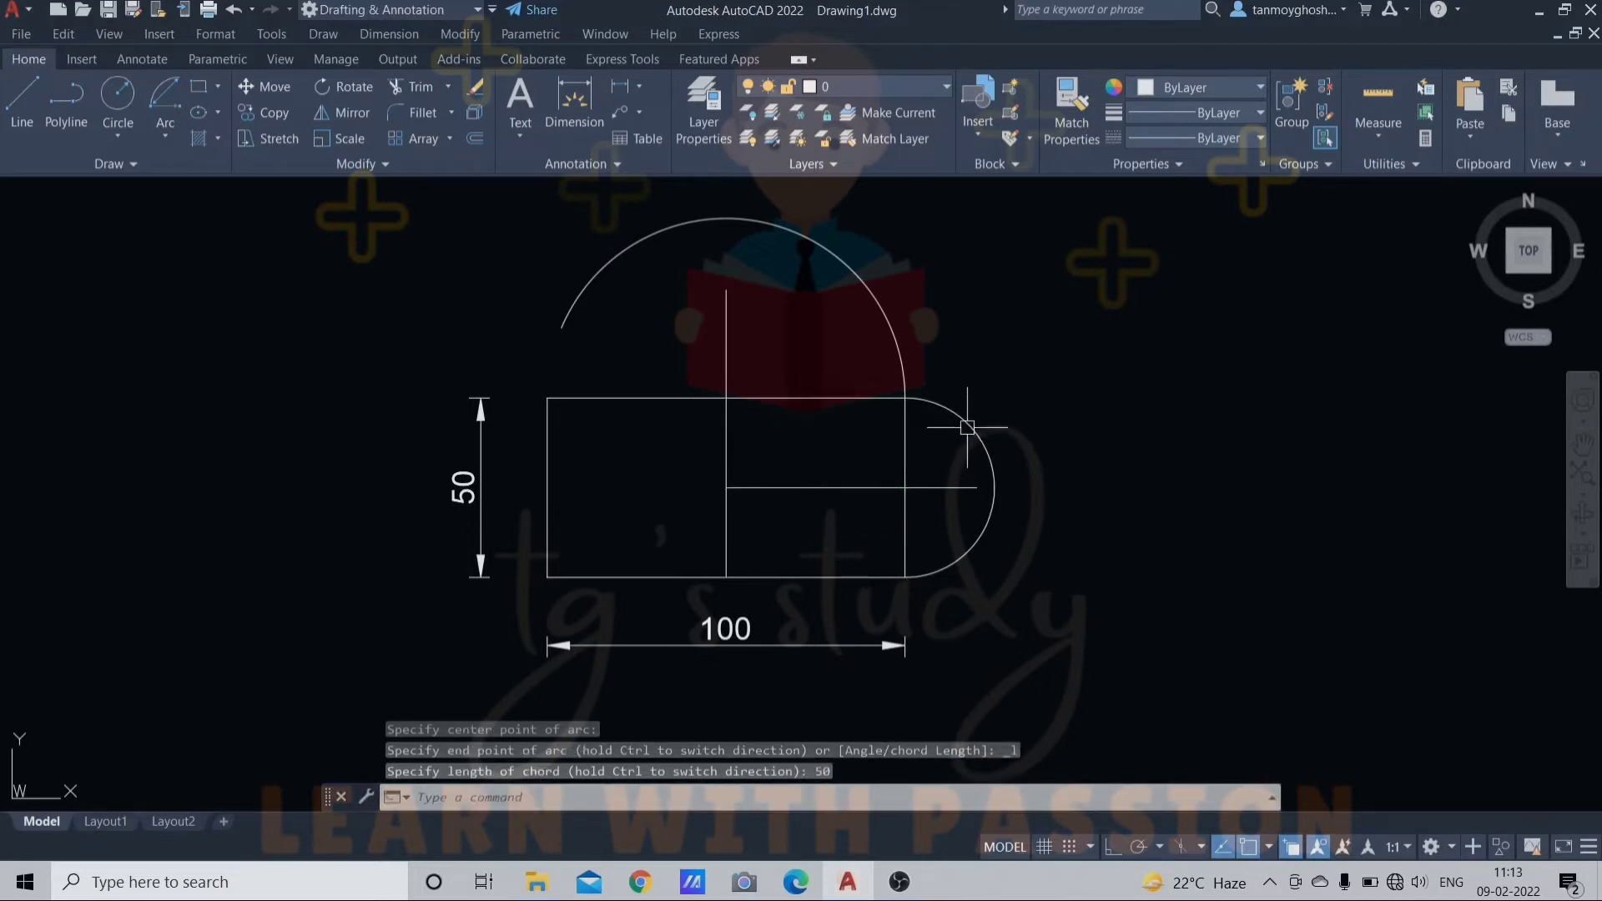
# Delete the two Start, Center, Length arcs above and beside the rectangle
pyautogui.click(967, 427)
pyautogui.click(883, 299)
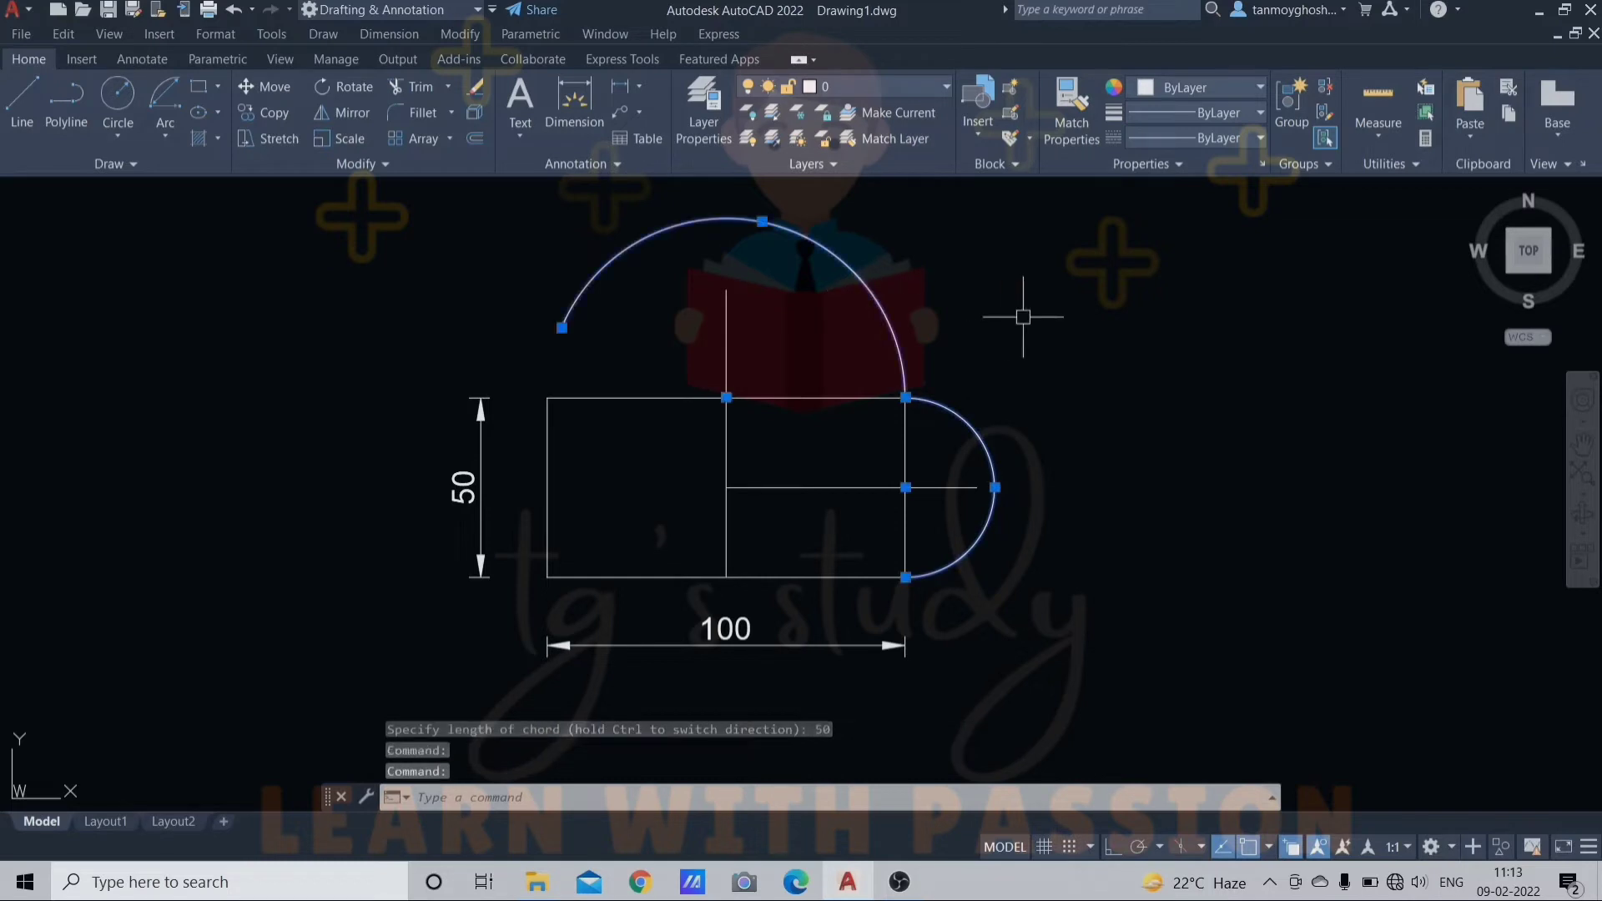
pyautogui.press('Delete')
pyautogui.press('Escape')
pyautogui.press('Escape')
pyautogui.press('Escape')
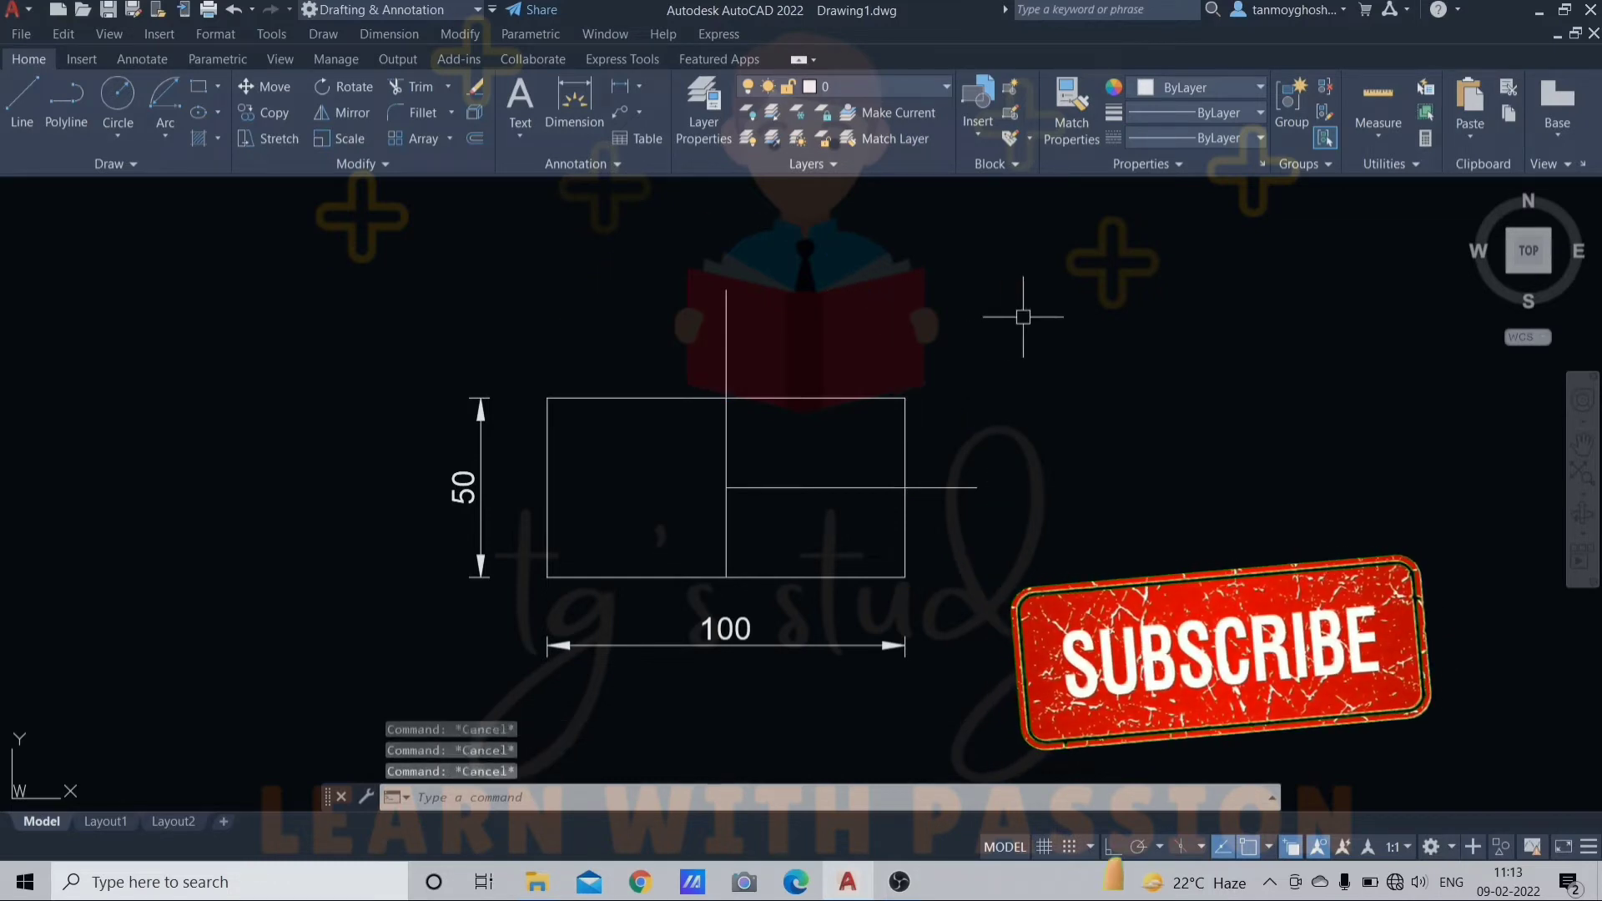
# Draw a Center, Start, Length arc centred on the top edge's midpoint, starting at the rectangle's top-right corner, with a chord length of 50
pyautogui.click(165, 140)
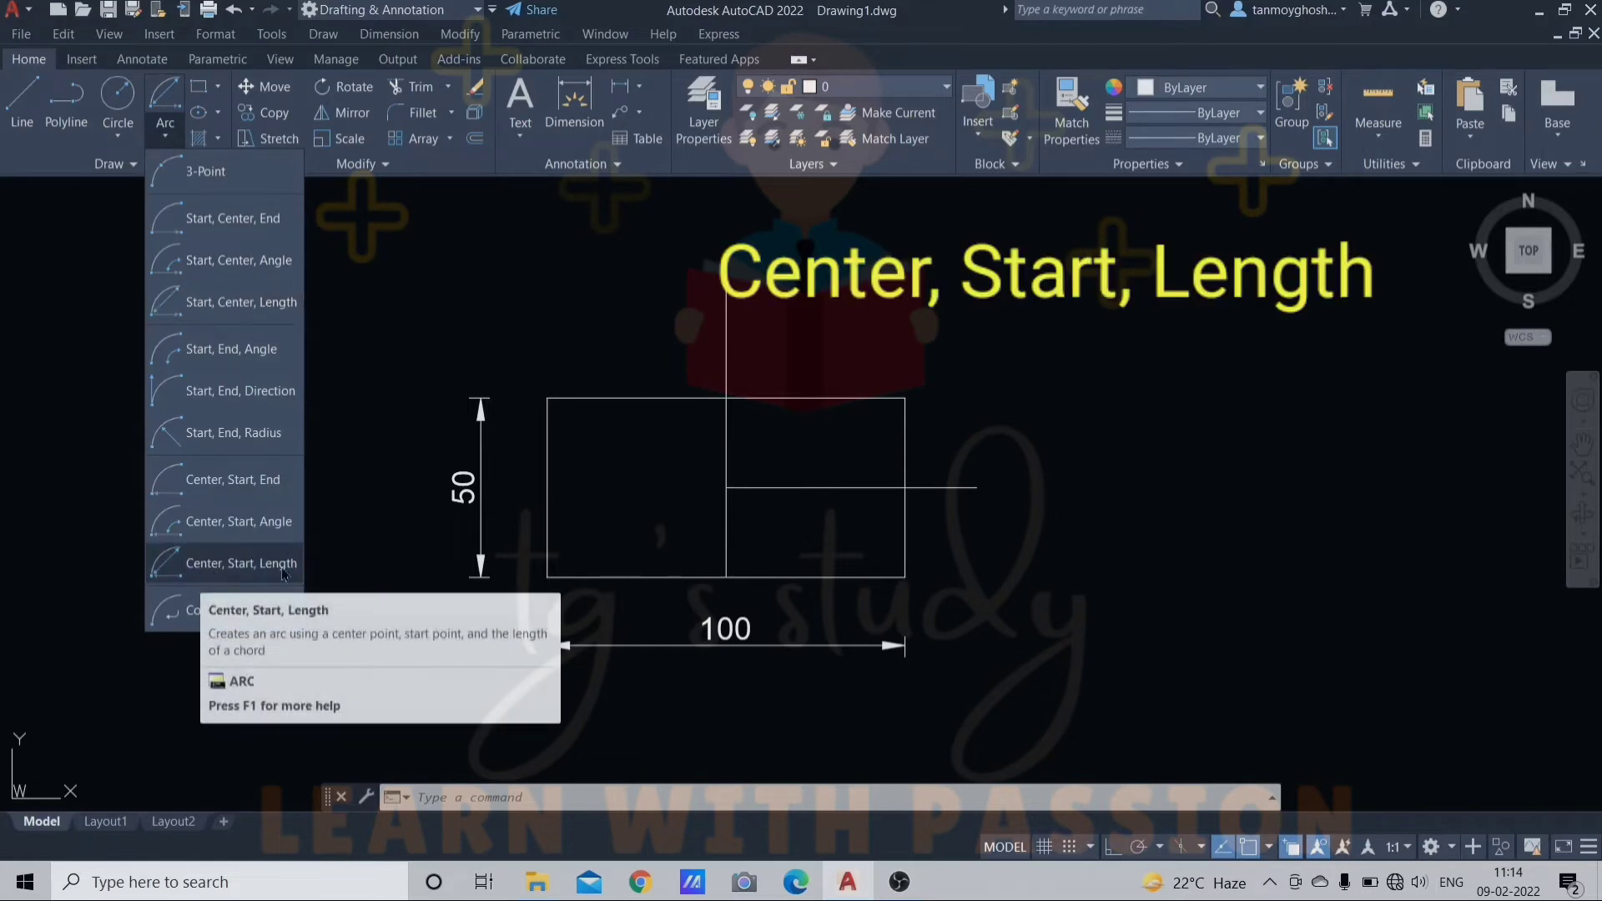
pyautogui.click(237, 564)
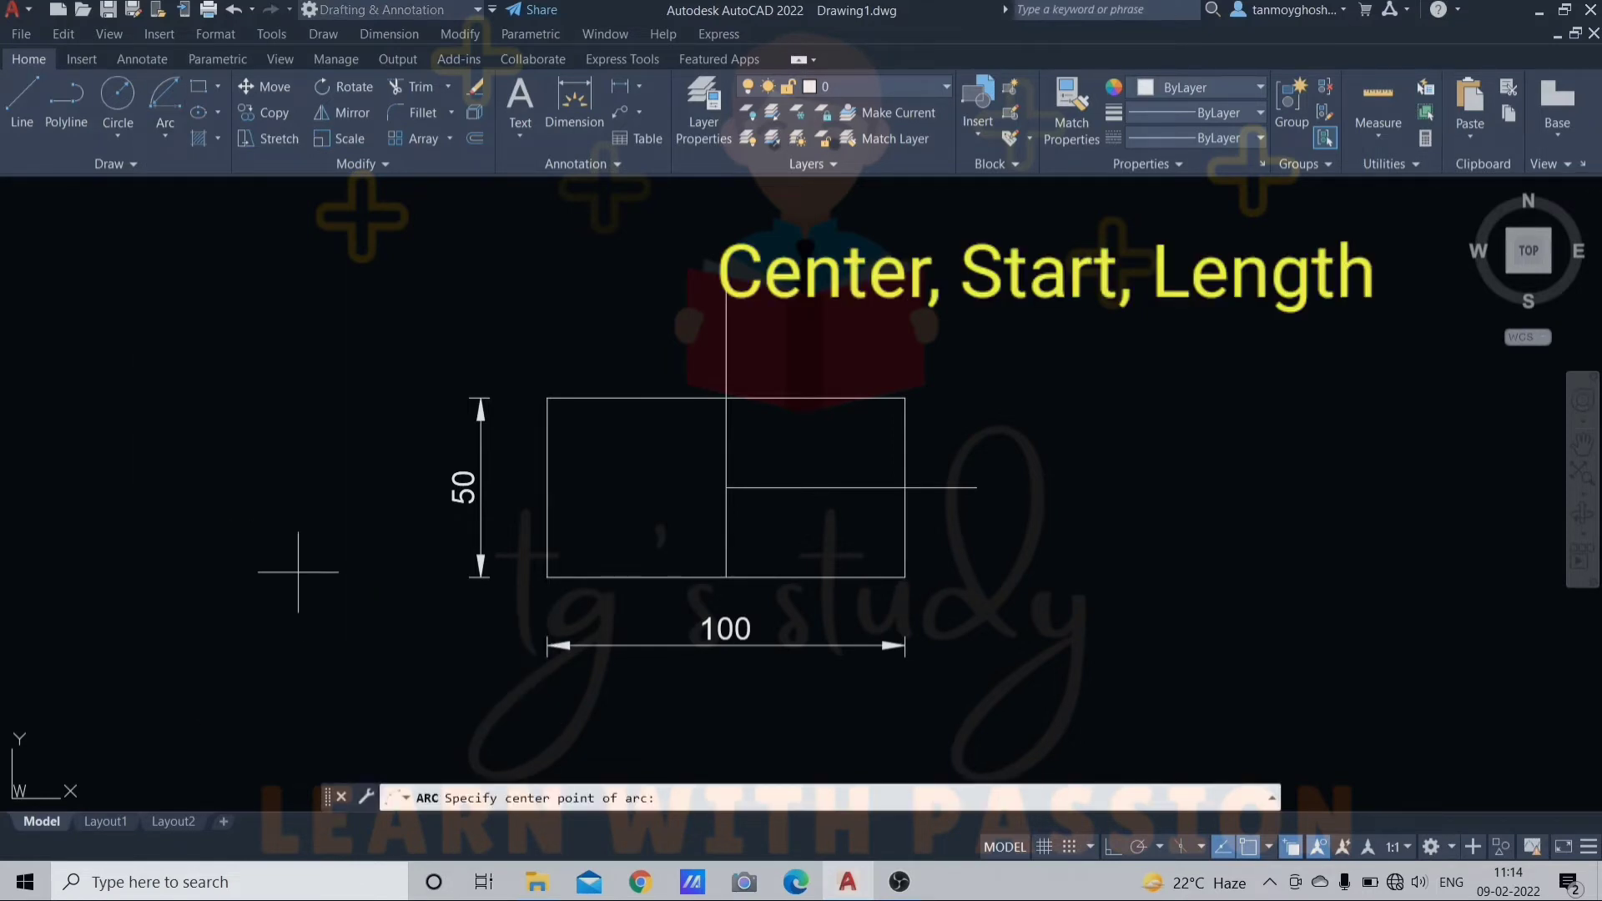
pyautogui.click(726, 488)
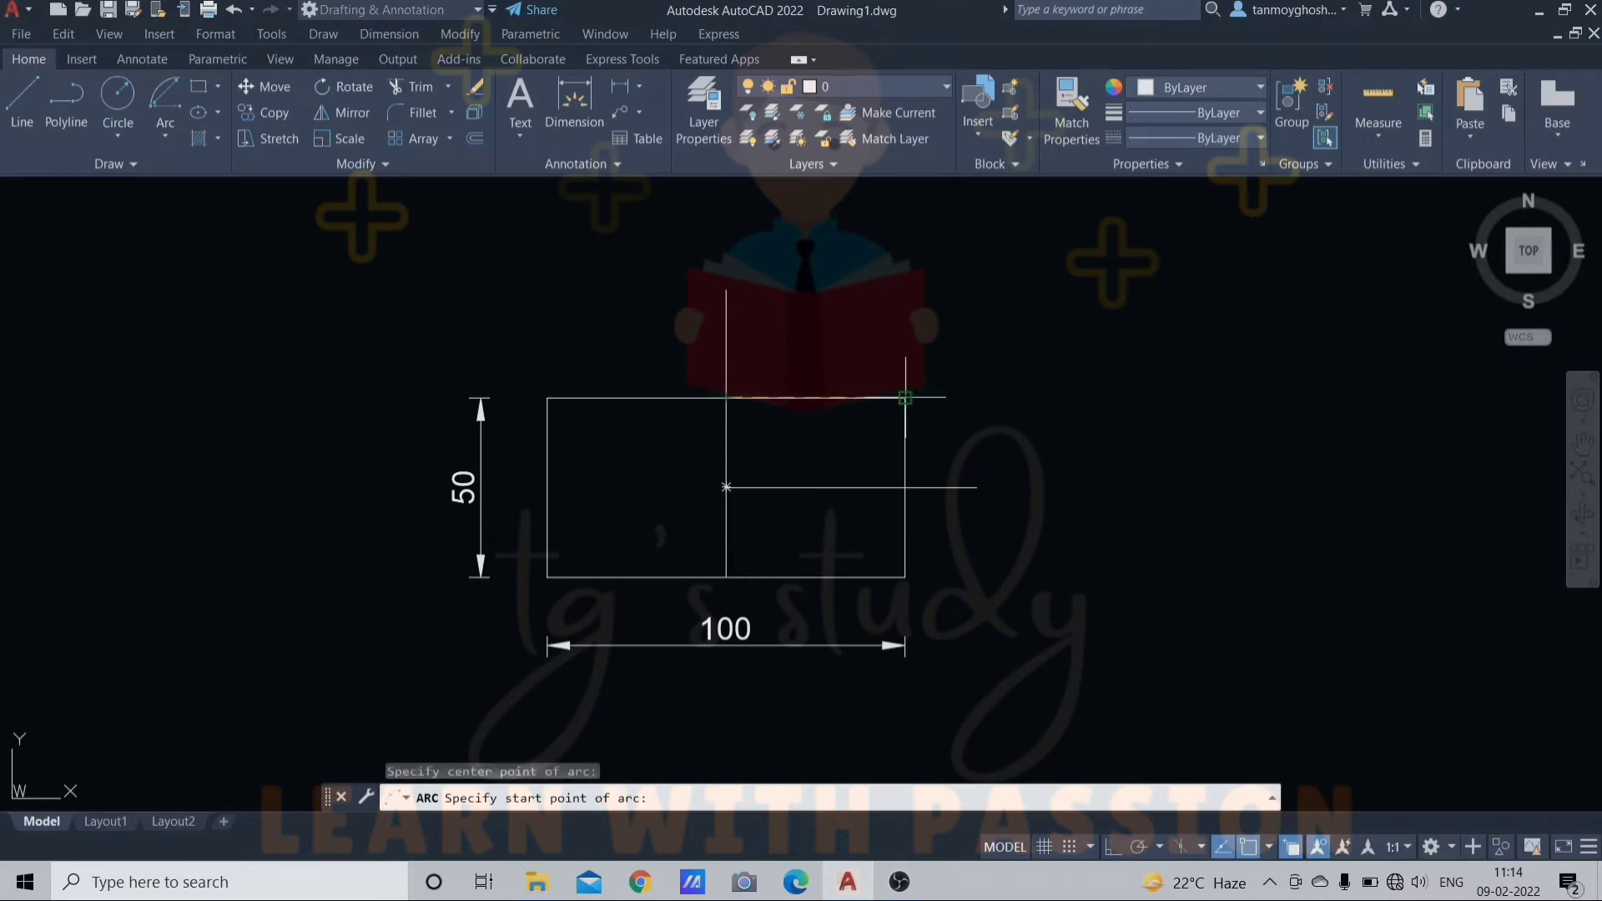
pyautogui.click(905, 398)
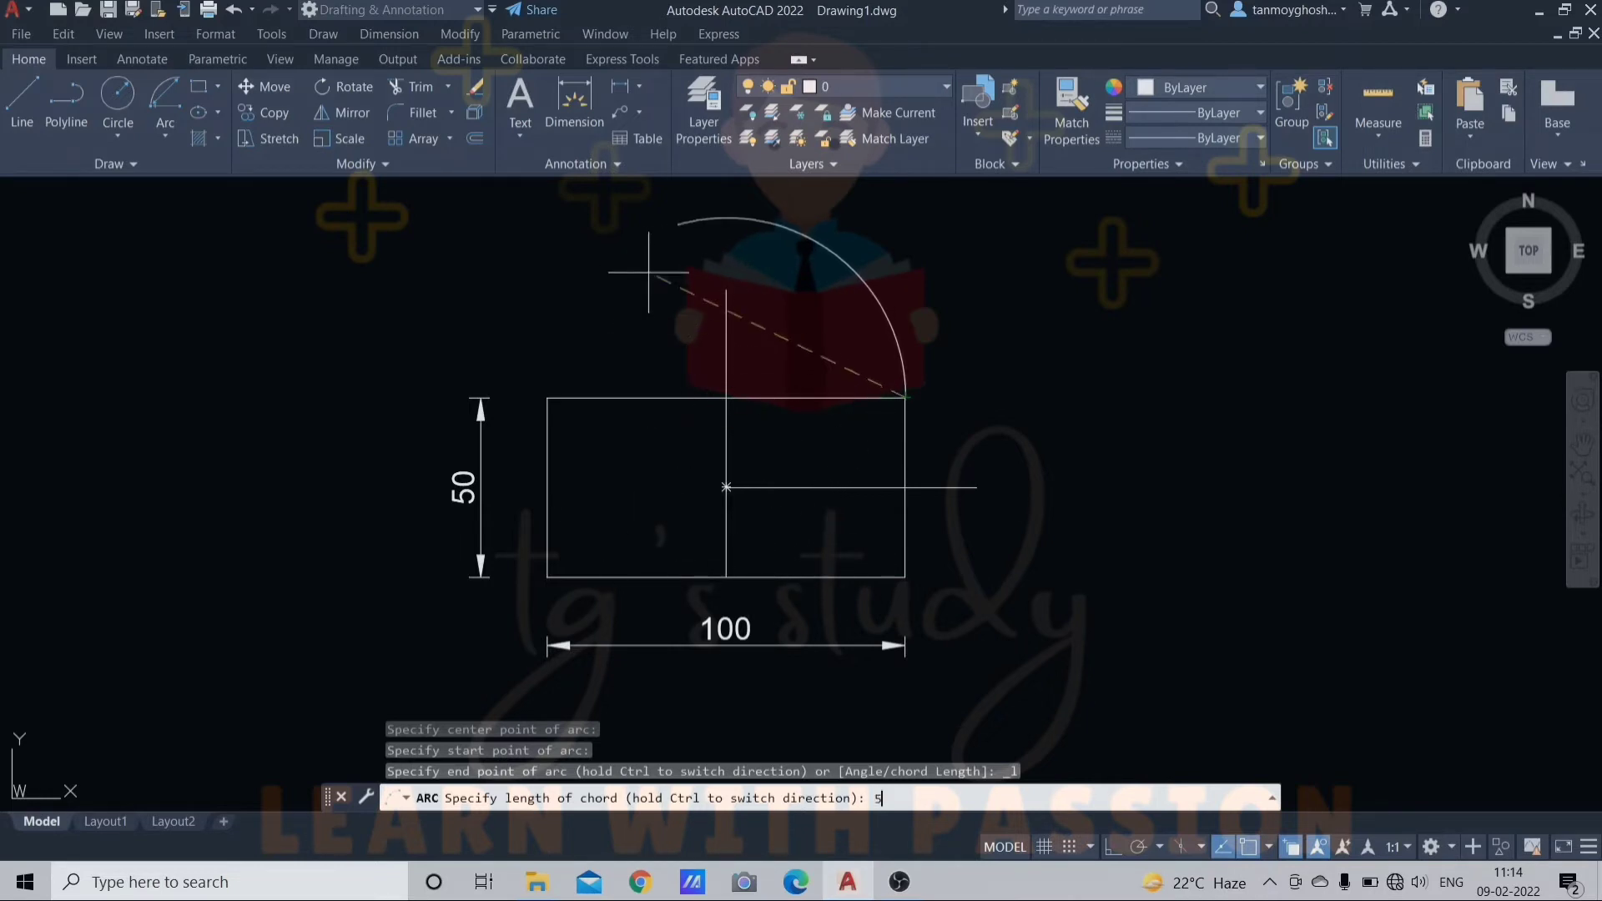
pyautogui.press('Return')
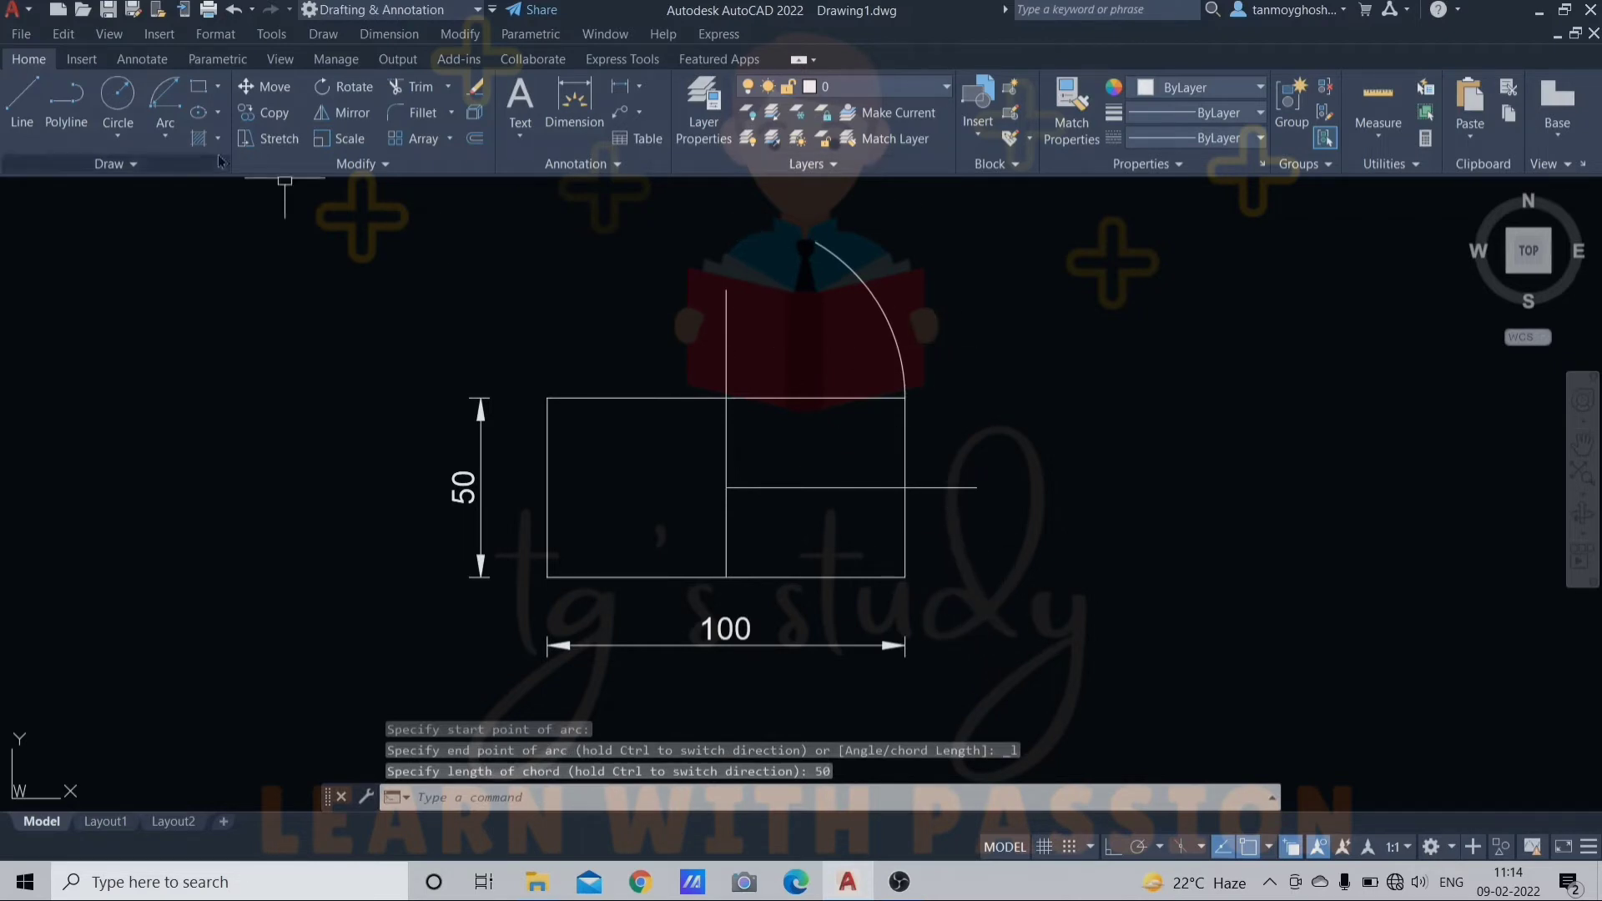
# Draw a Center, Start, Length arc centred on the right edge's midpoint, starting at the rectangle's bottom-right corner, with a chord length of 50
pyautogui.click(164, 139)
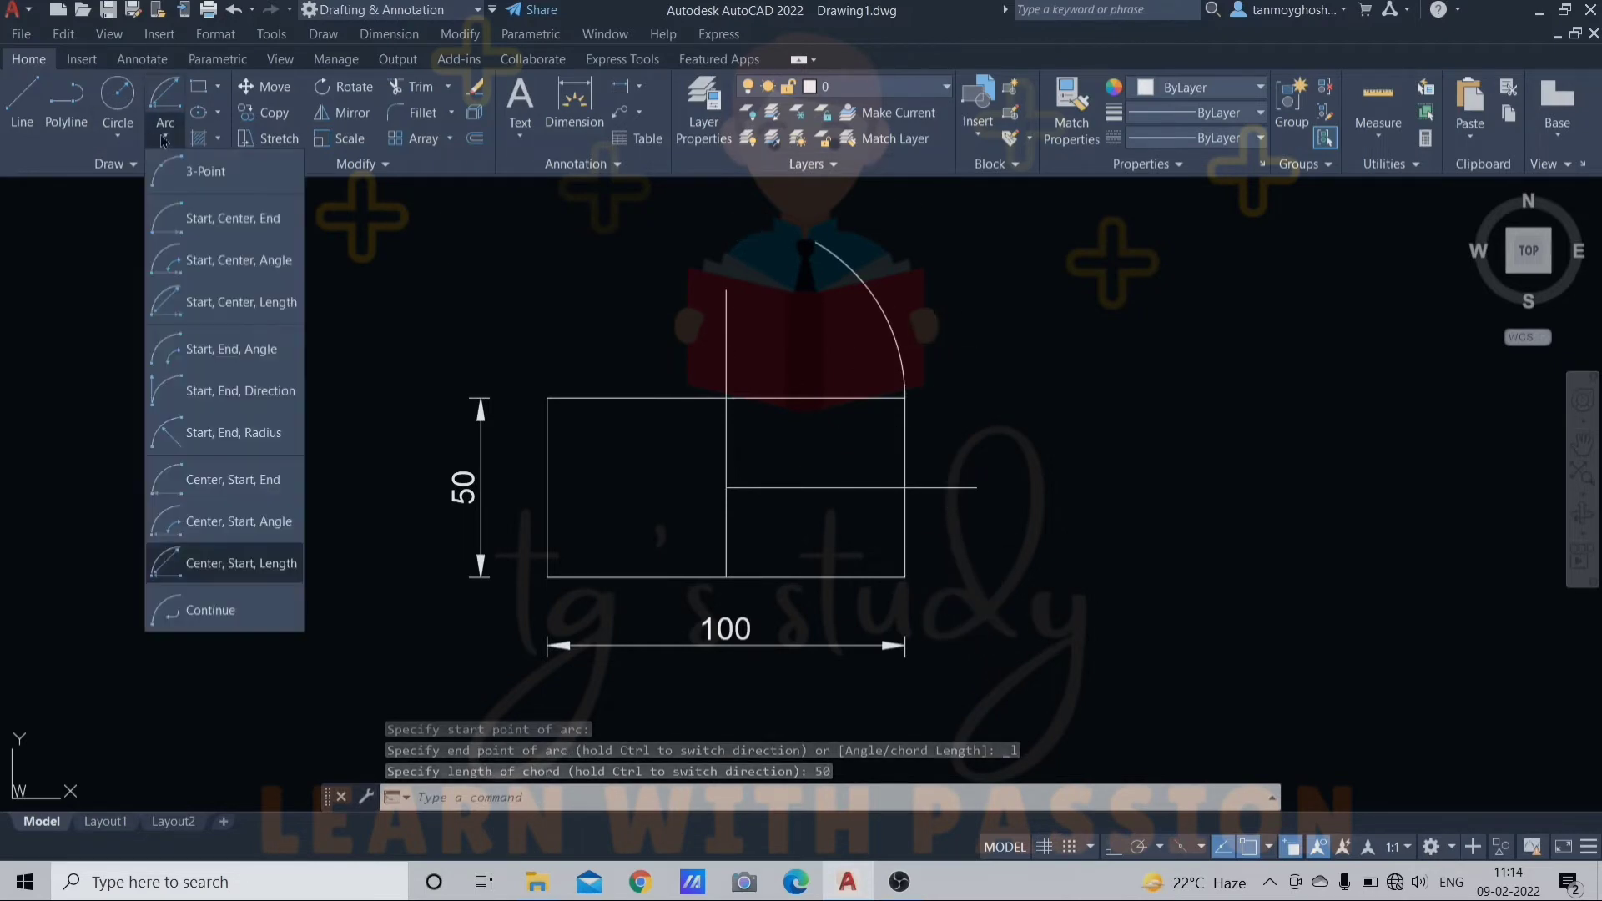
pyautogui.click(242, 568)
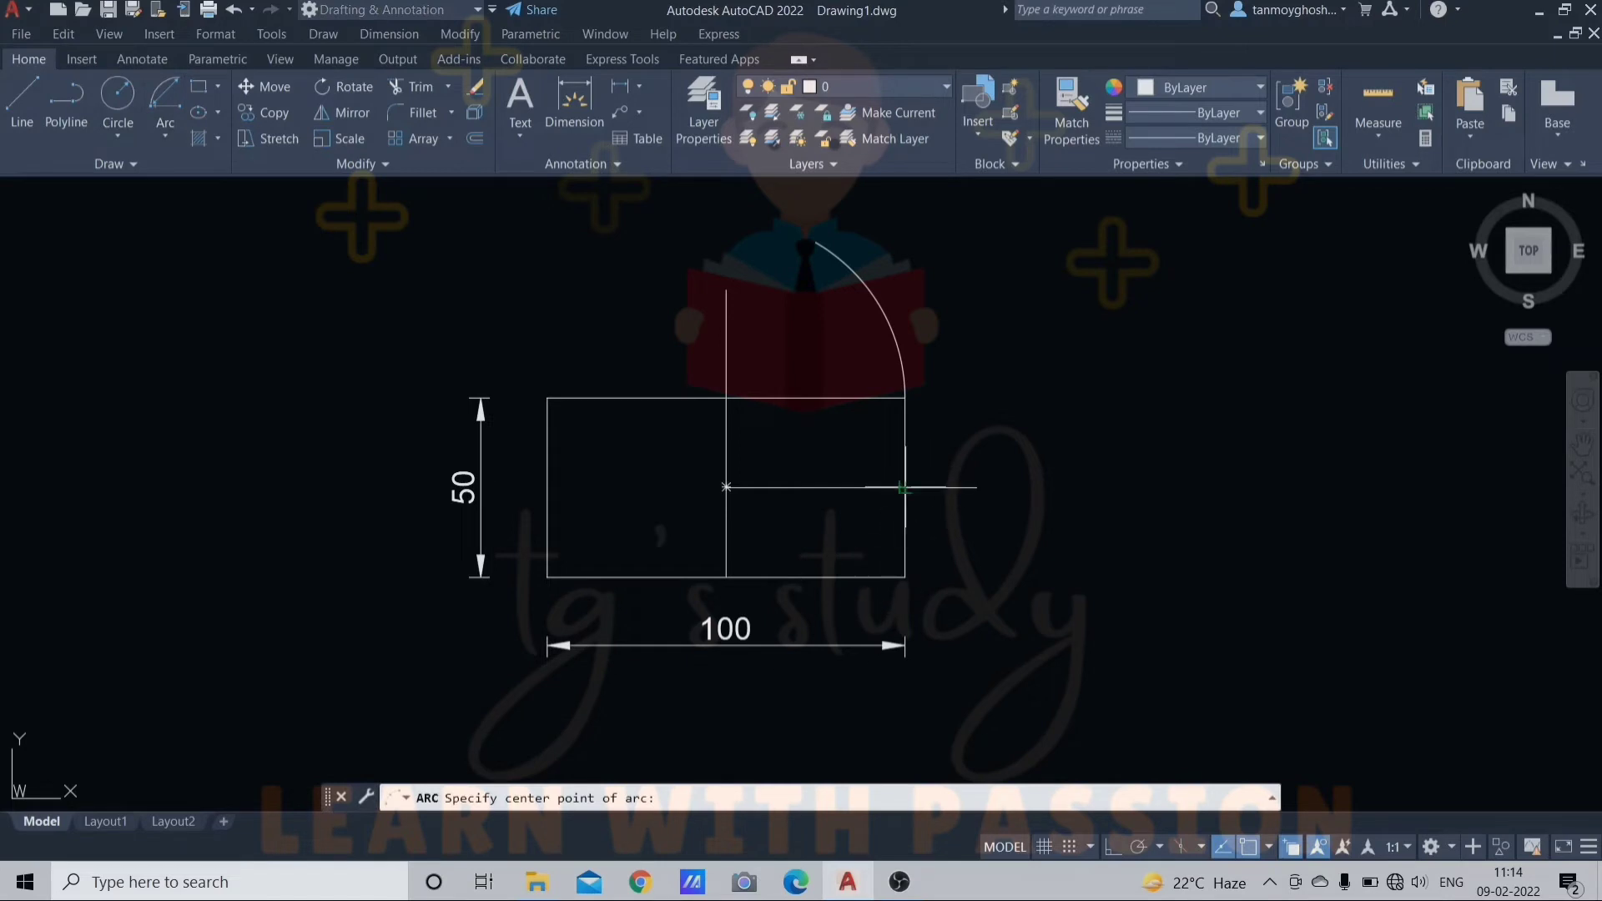
pyautogui.click(904, 487)
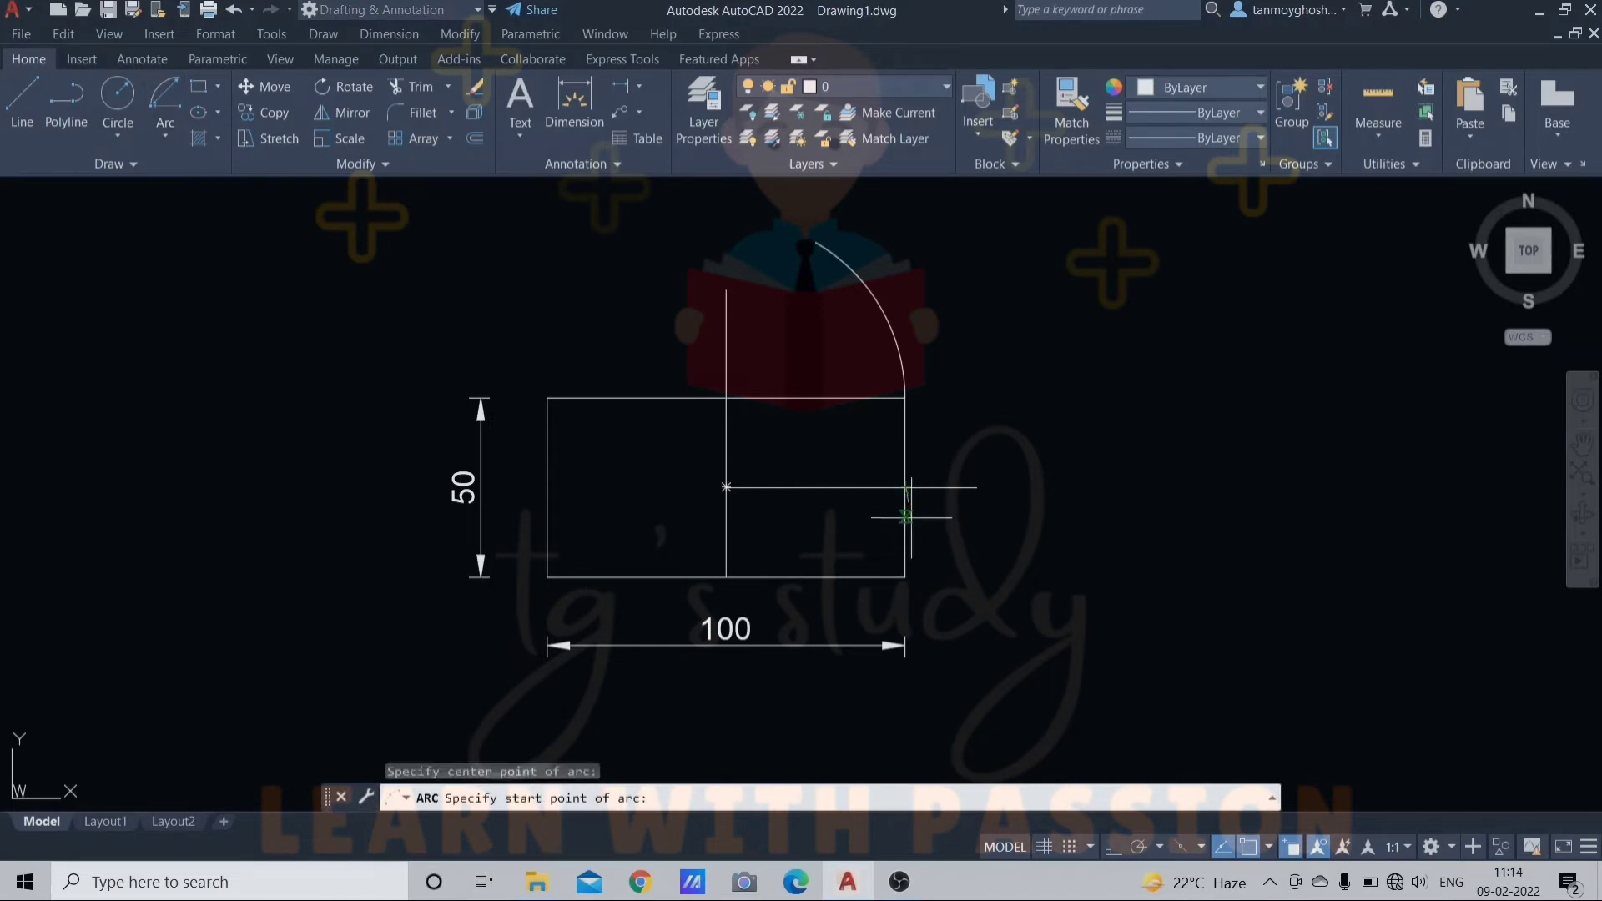
pyautogui.click(905, 576)
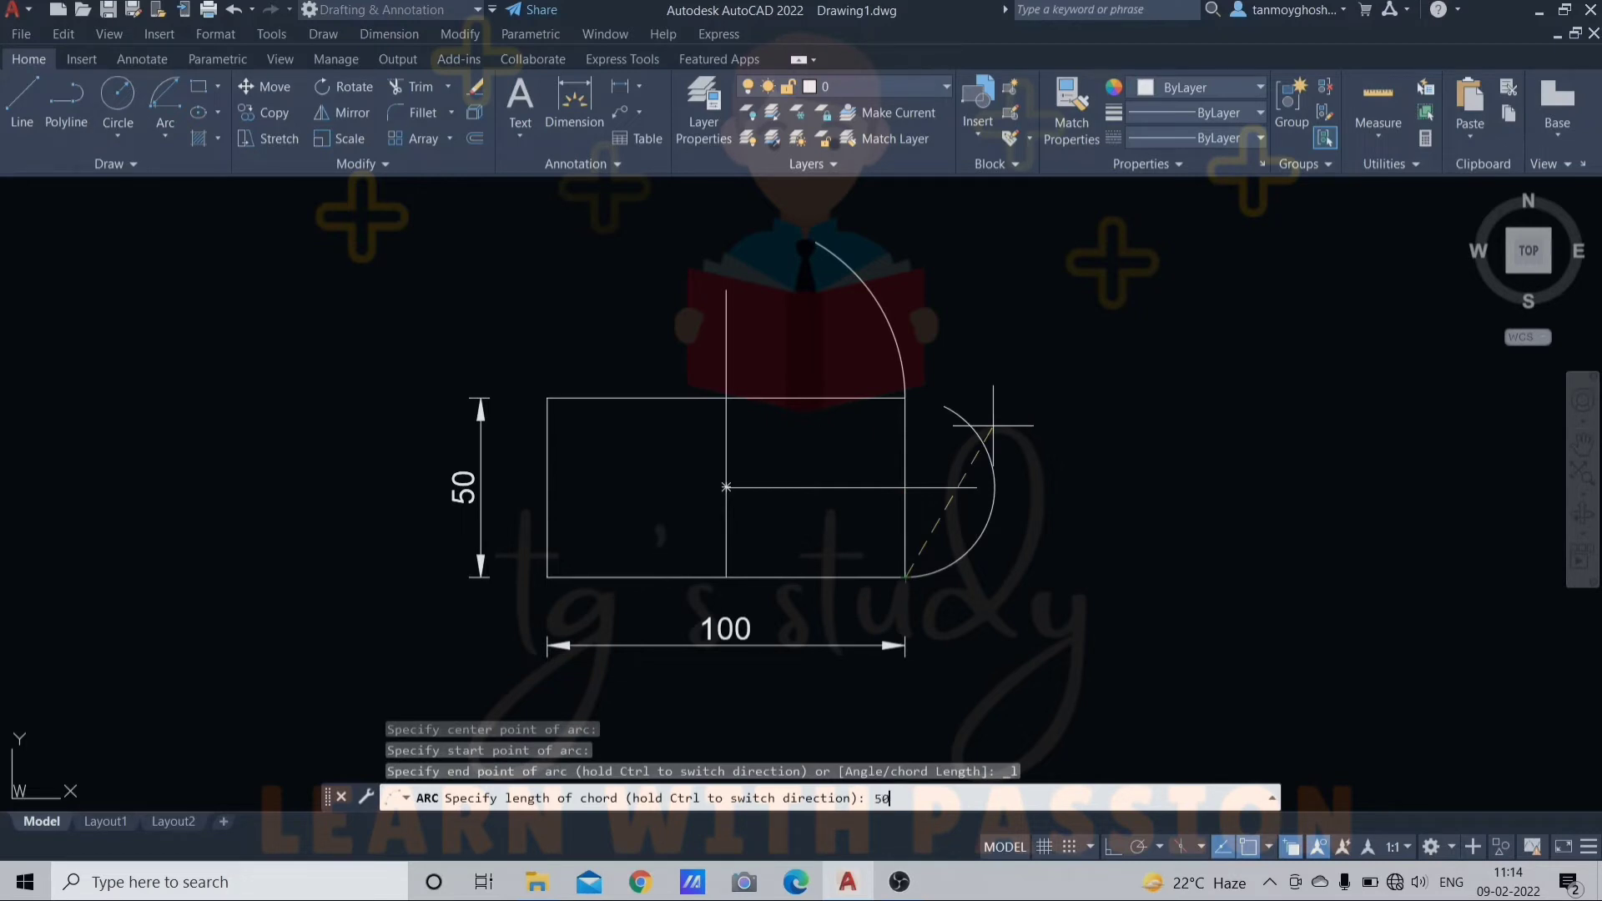
pyautogui.press('Return')
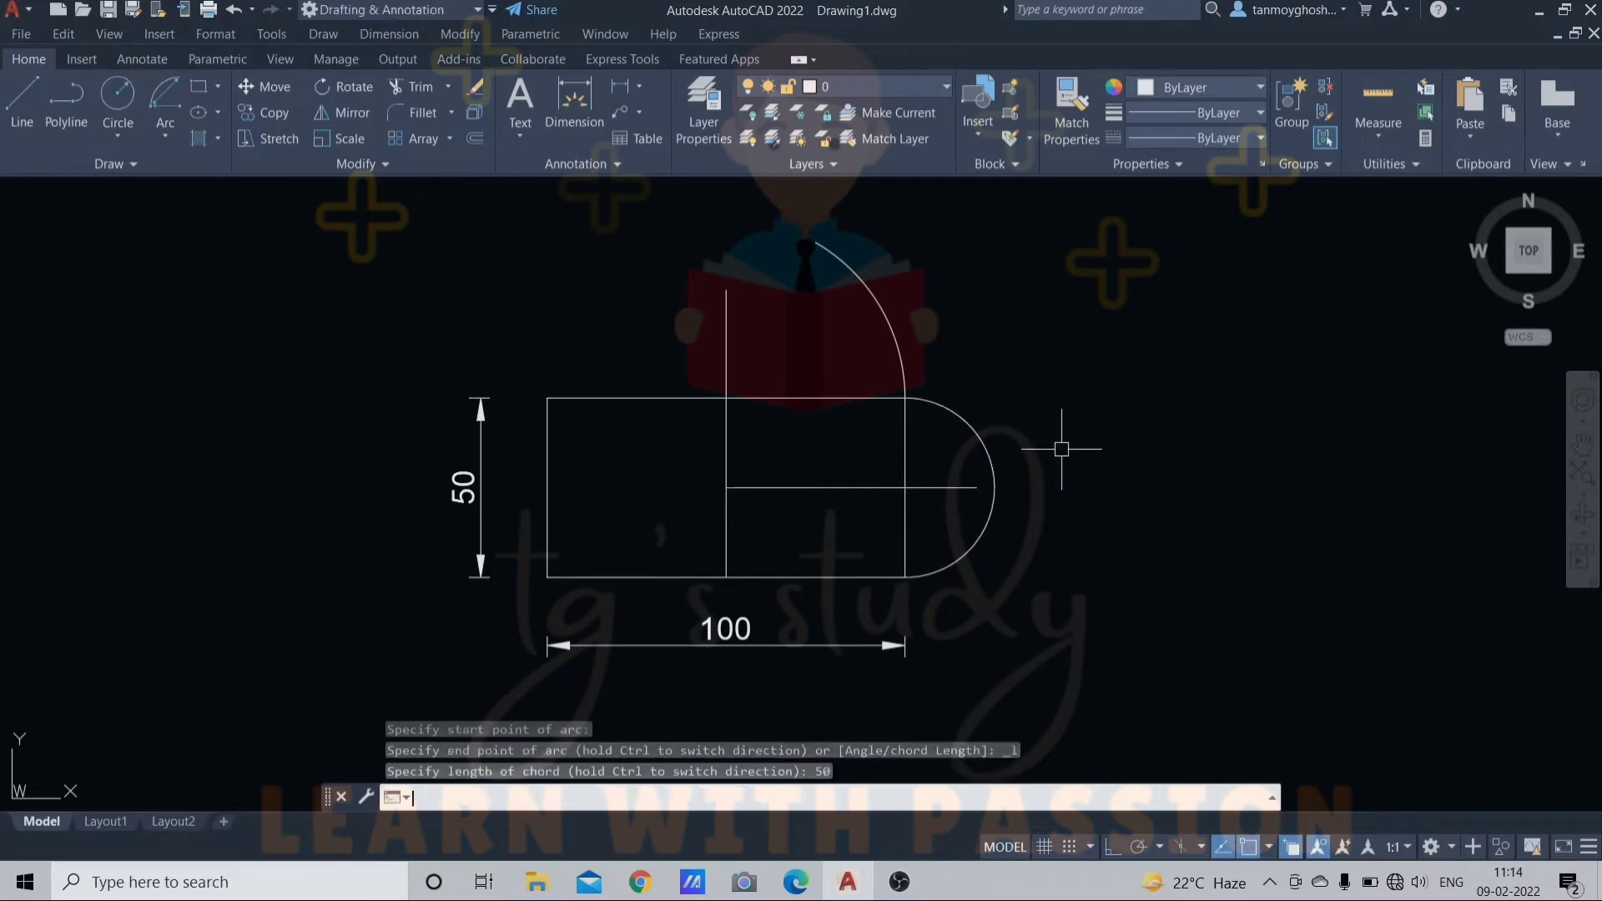
# Delete the two Center, Start, Length arcs, leaving the rectangle and its dimensions in place
pyautogui.click(989, 442)
pyautogui.click(849, 265)
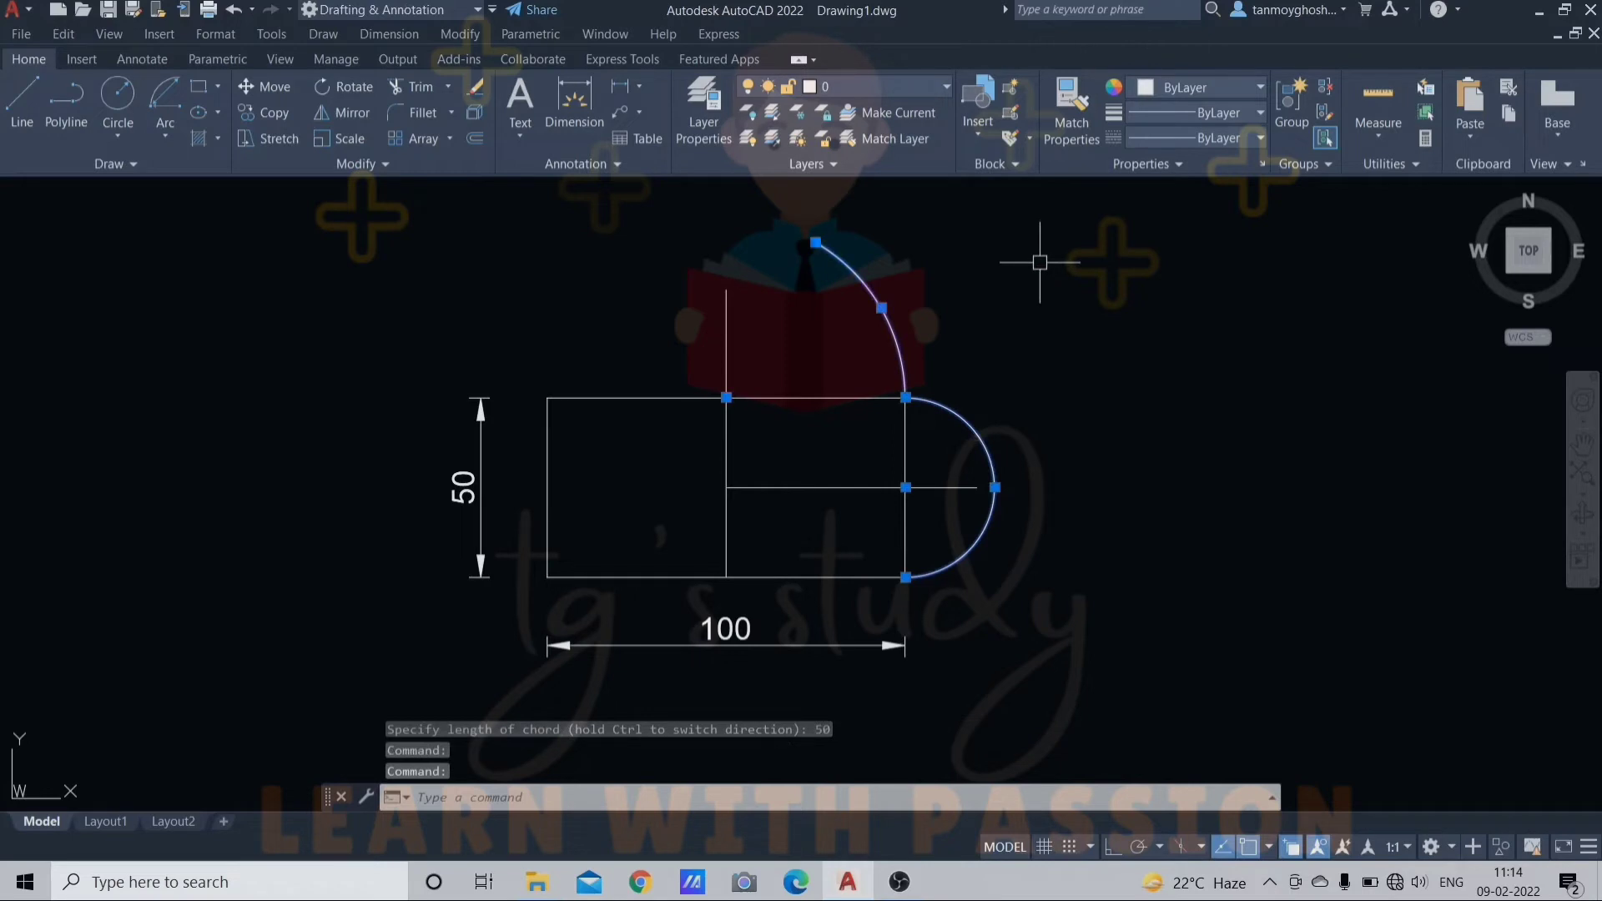
pyautogui.press('Delete')
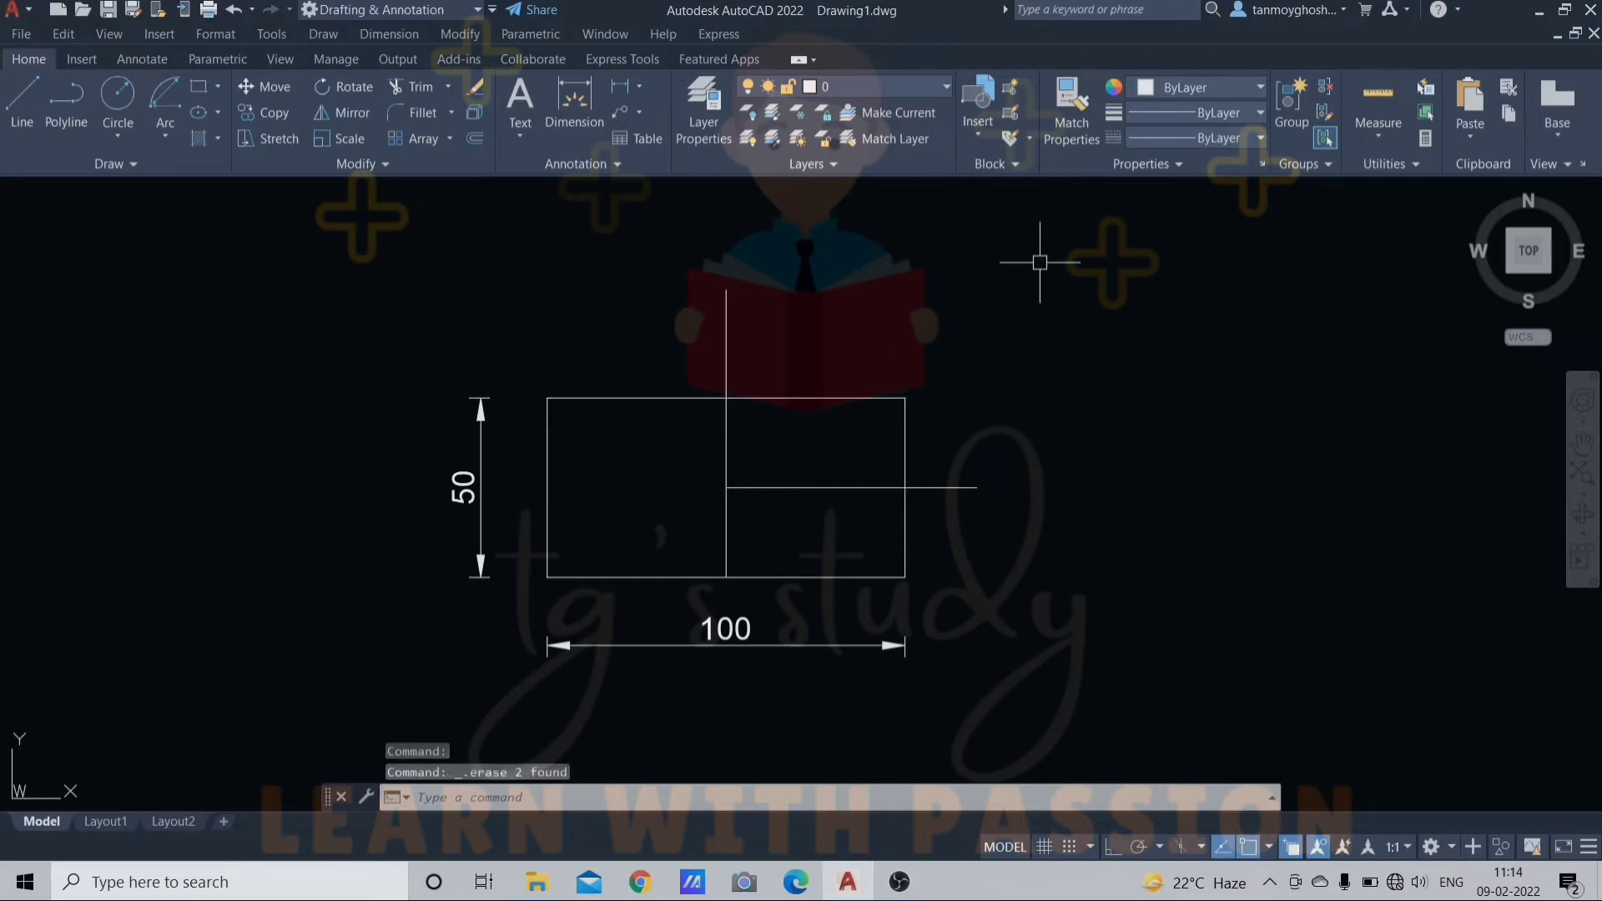
# Draw a Start, End, Angle arc from the rectangle's top-right corner to its top-left corner with an included angle of 45°
pyautogui.click(166, 135)
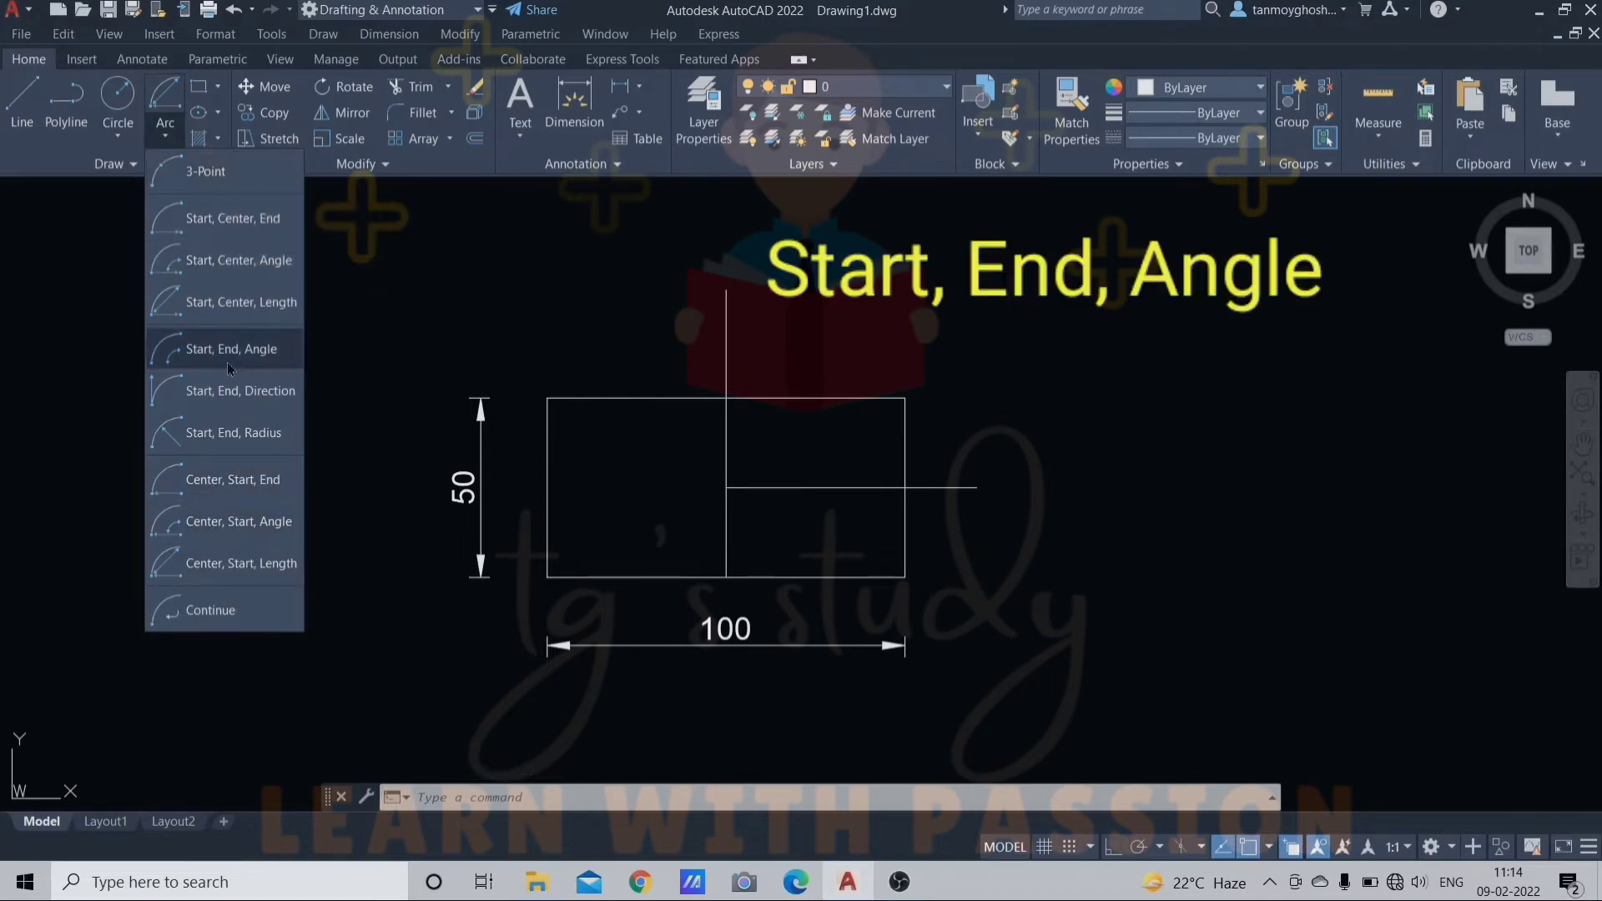
pyautogui.click(288, 348)
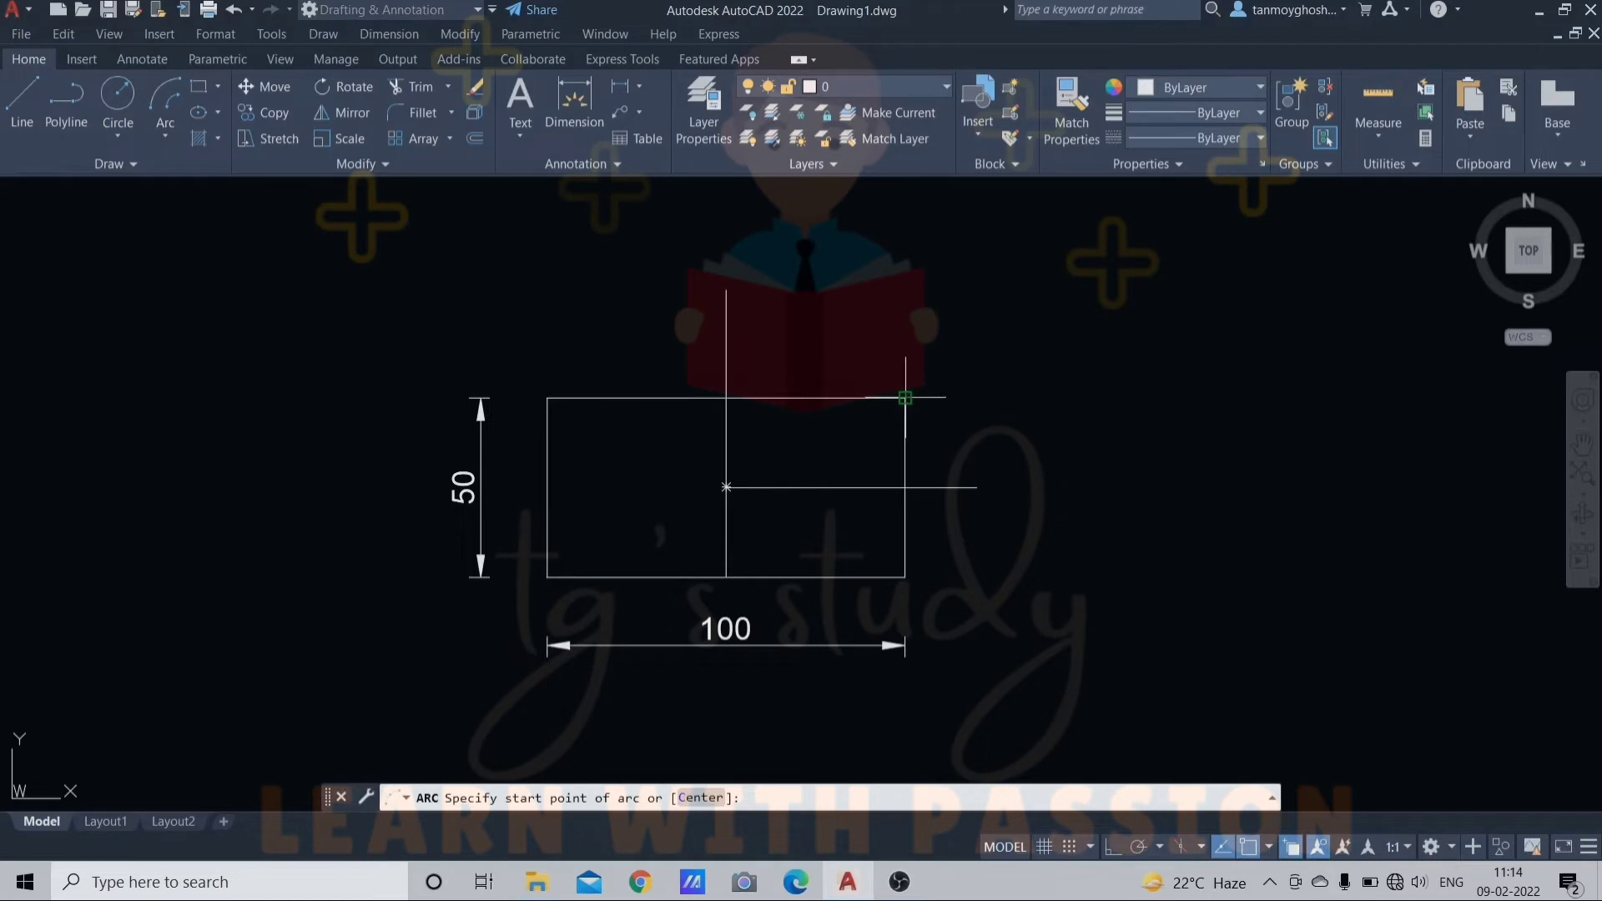
pyautogui.click(906, 398)
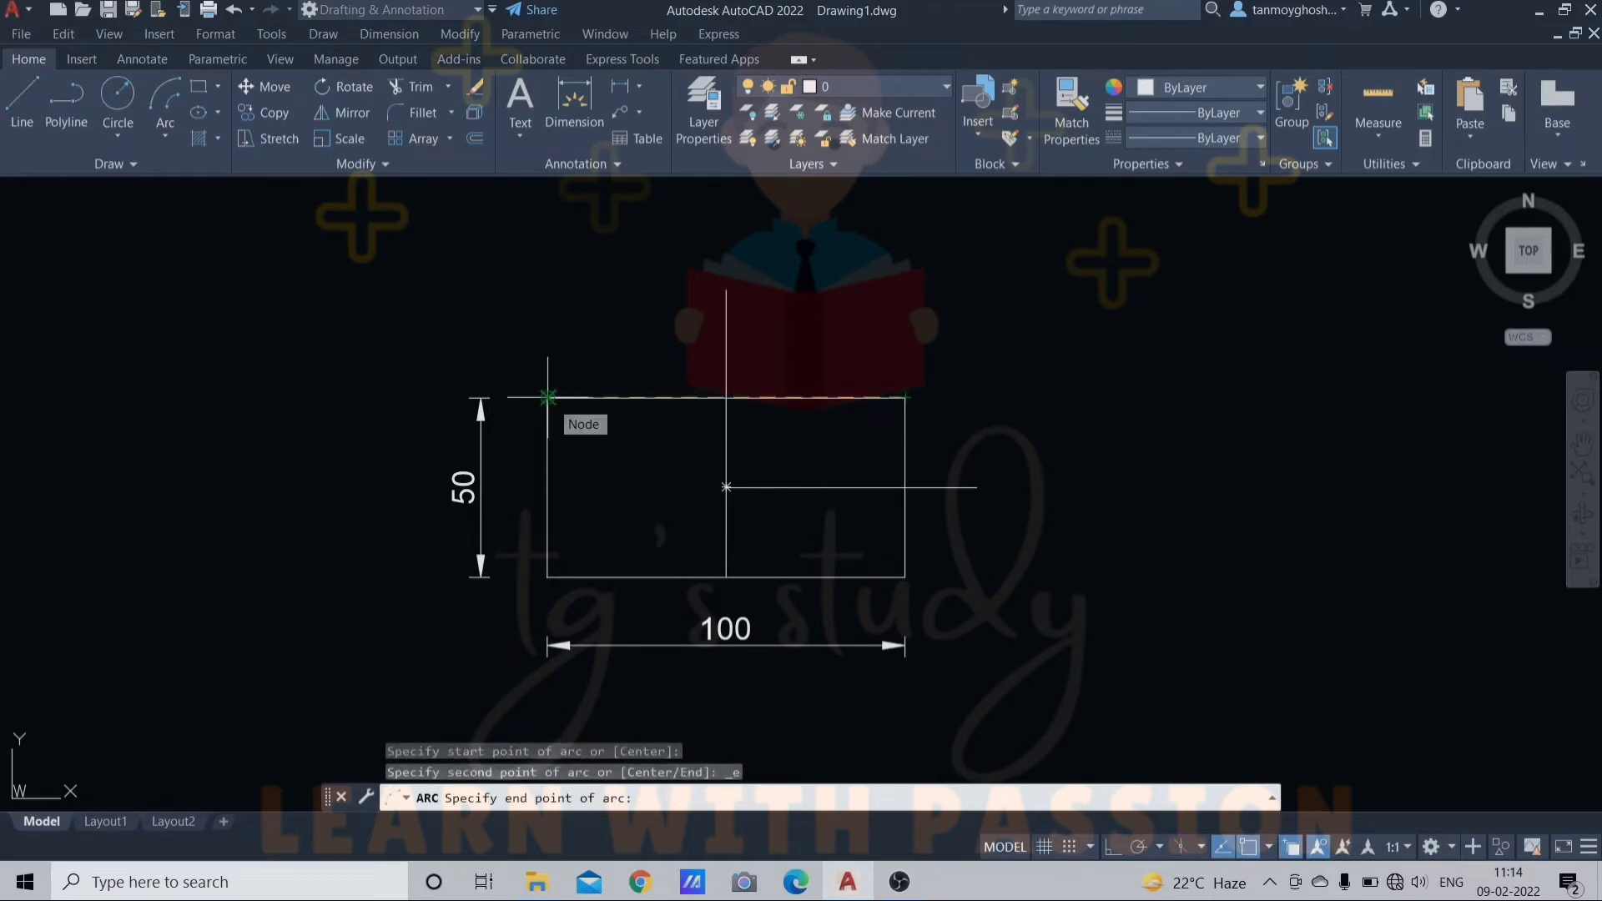
pyautogui.click(548, 398)
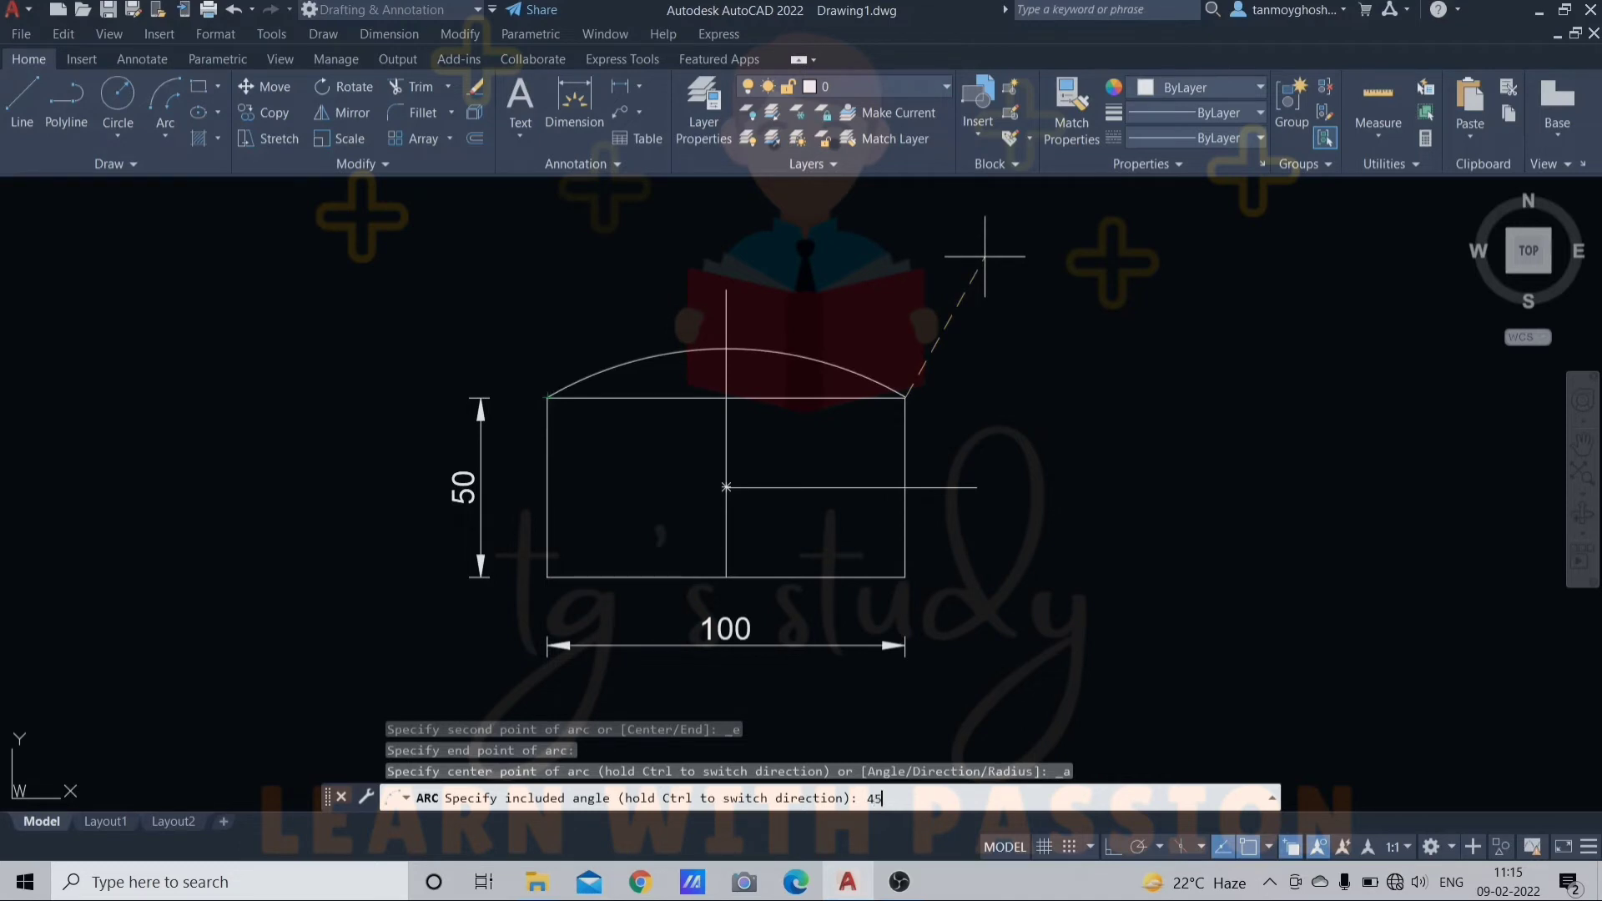
pyautogui.press('Return')
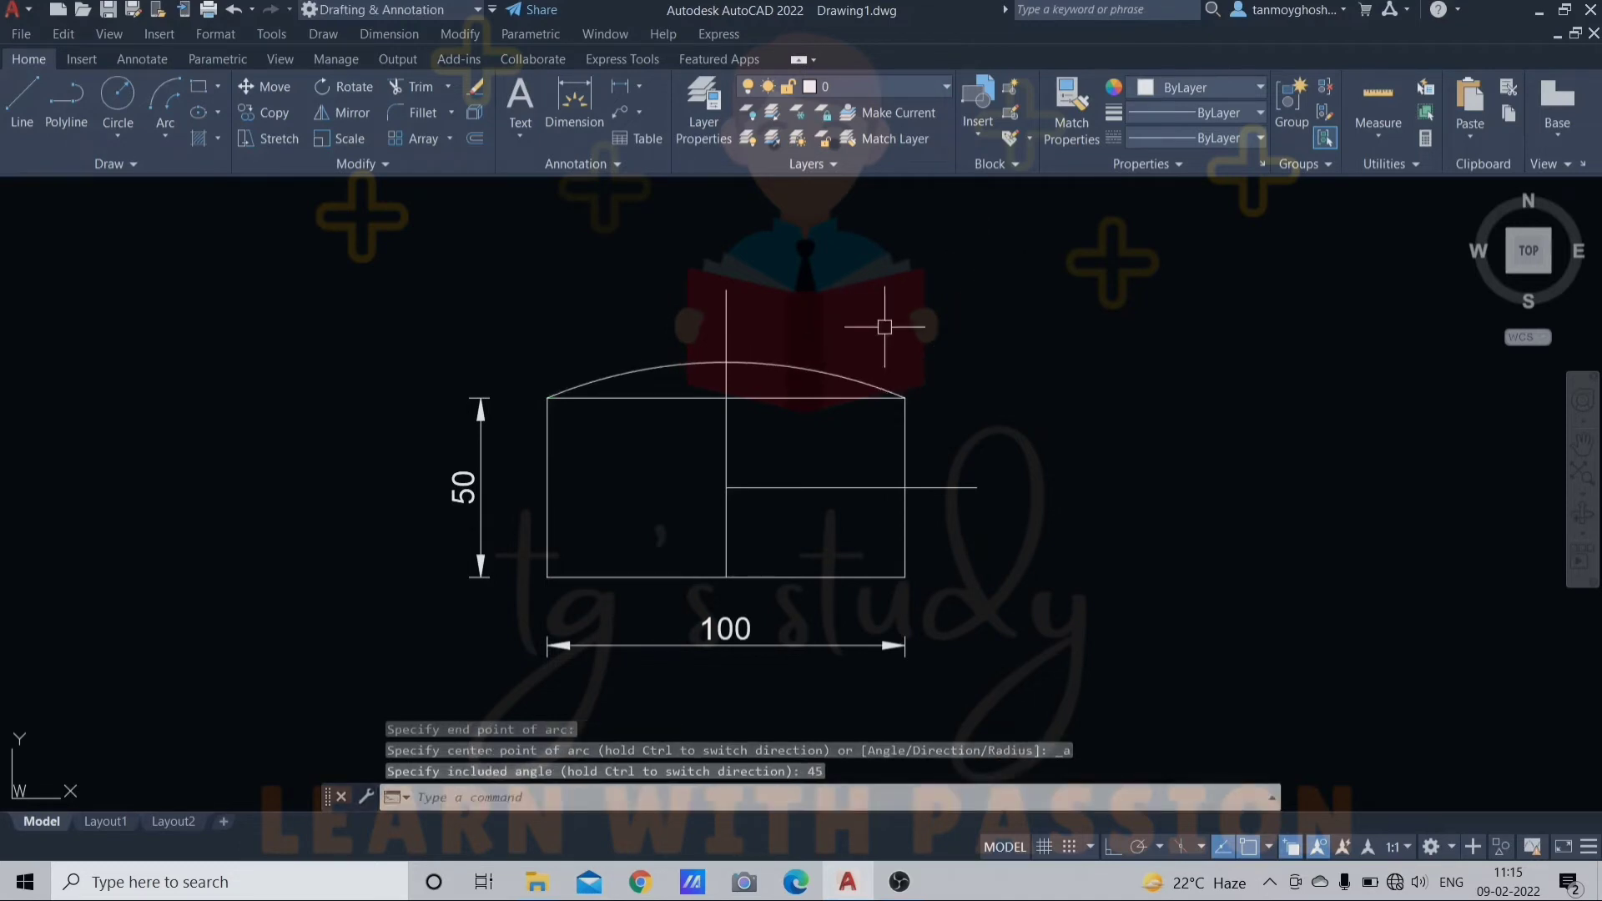
# Add an angular dimension to the arc on the rectangle's top edge, placed above the curve
pyautogui.press('Escape')
pyautogui.write('dan')
pyautogui.press('Return')
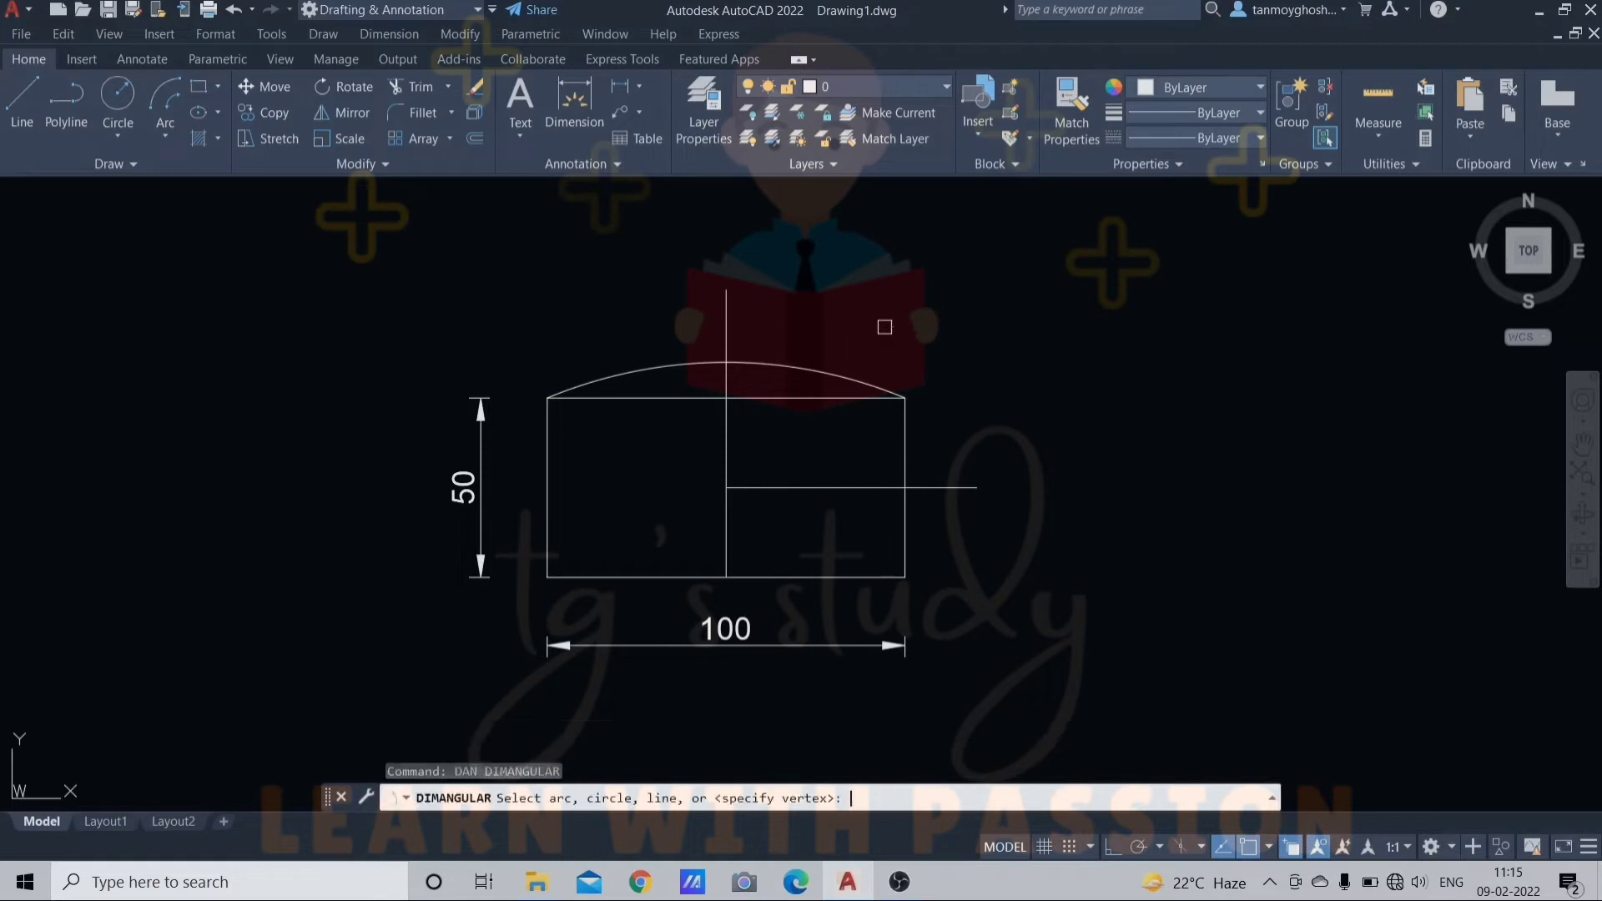
pyautogui.click(815, 366)
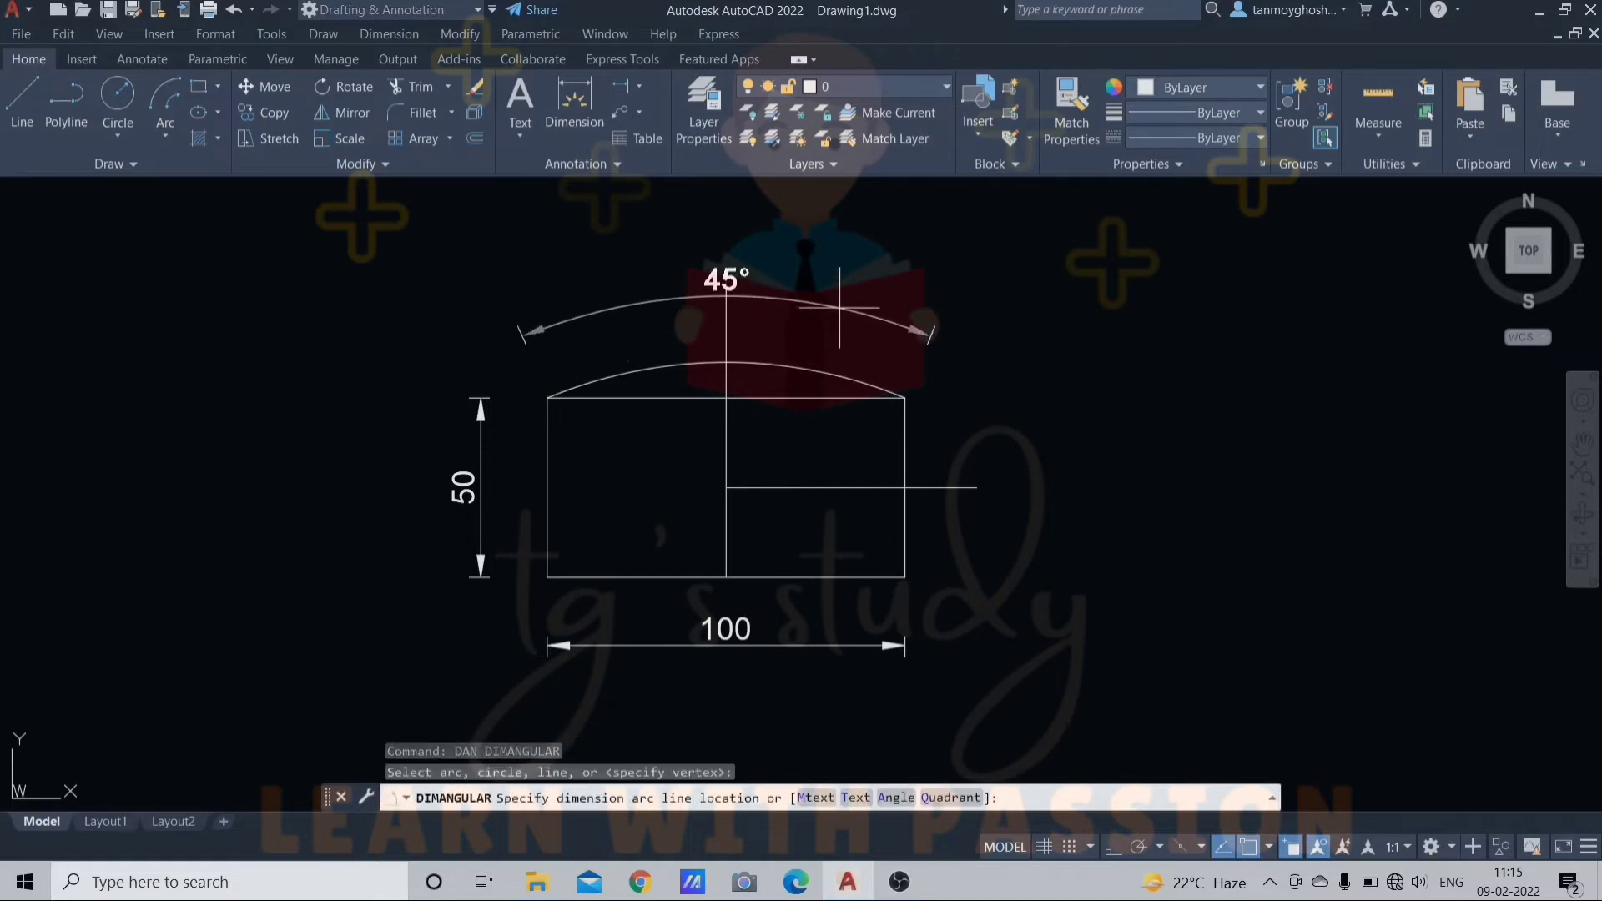
pyautogui.click(830, 303)
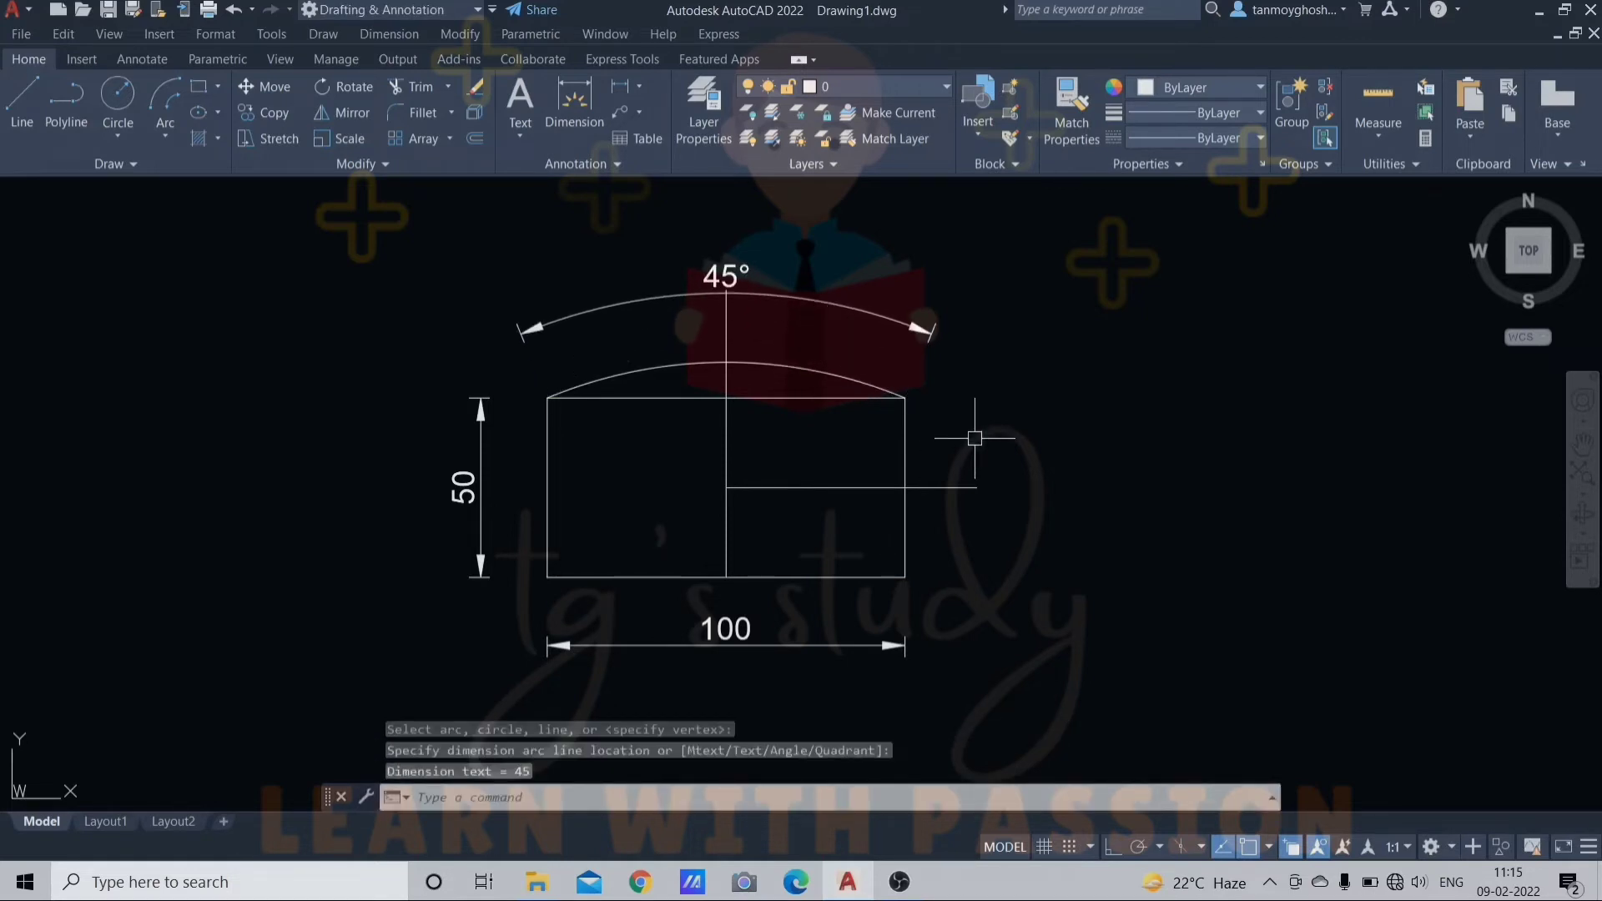
# Draw a Start, End, Angle arc from the rectangle's bottom-right corner to its top-right corner with an included angle of 65°
pyautogui.click(165, 135)
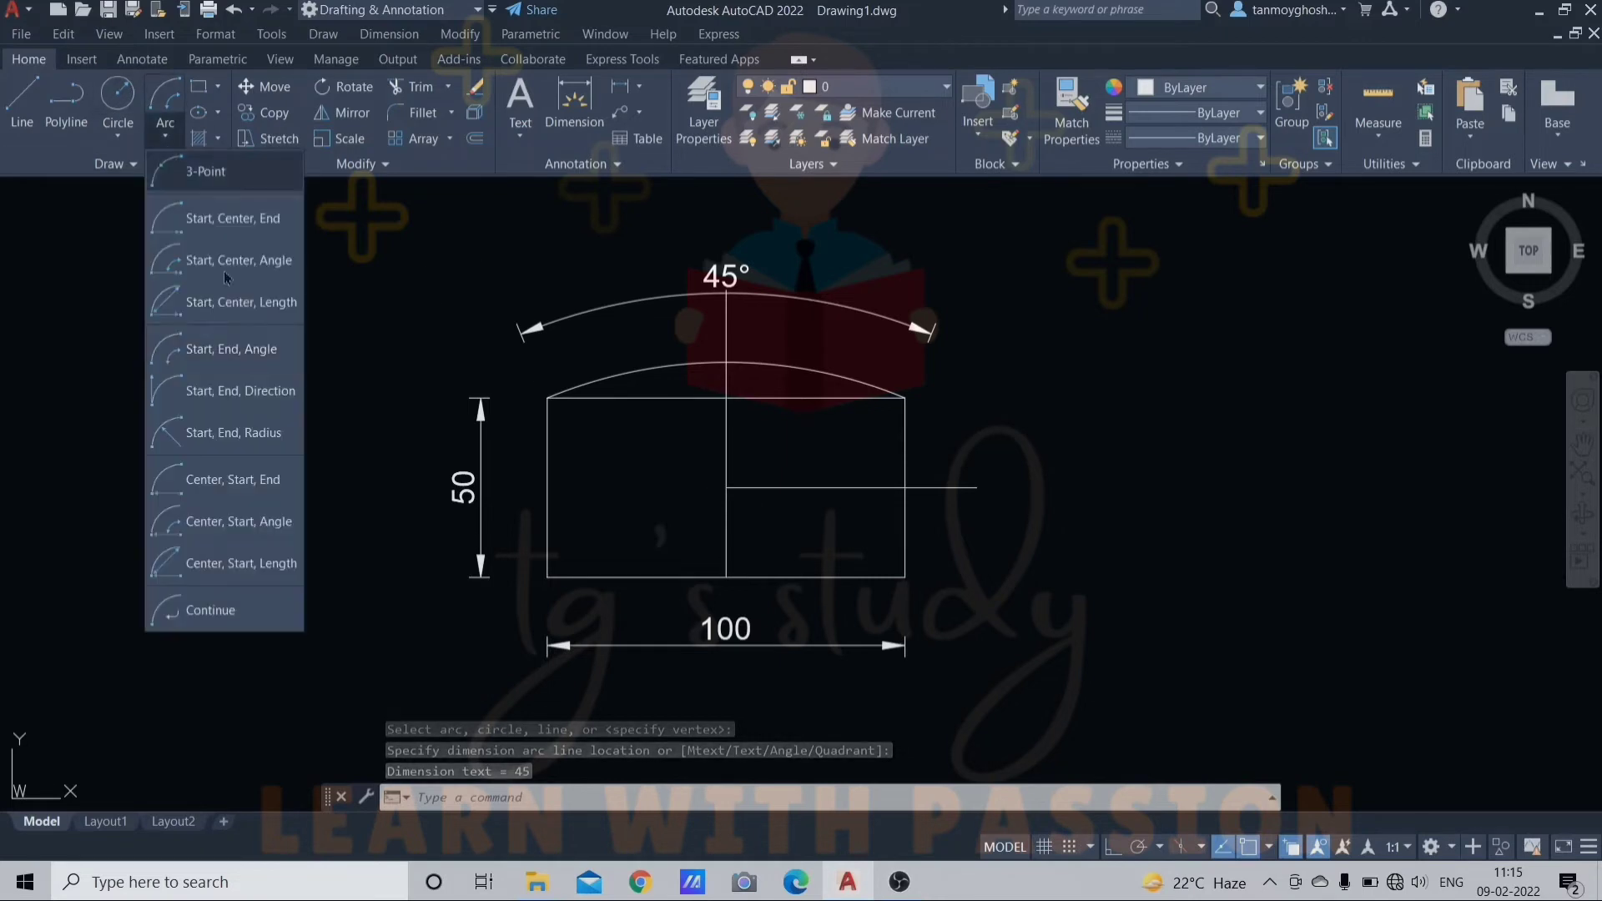
pyautogui.click(247, 360)
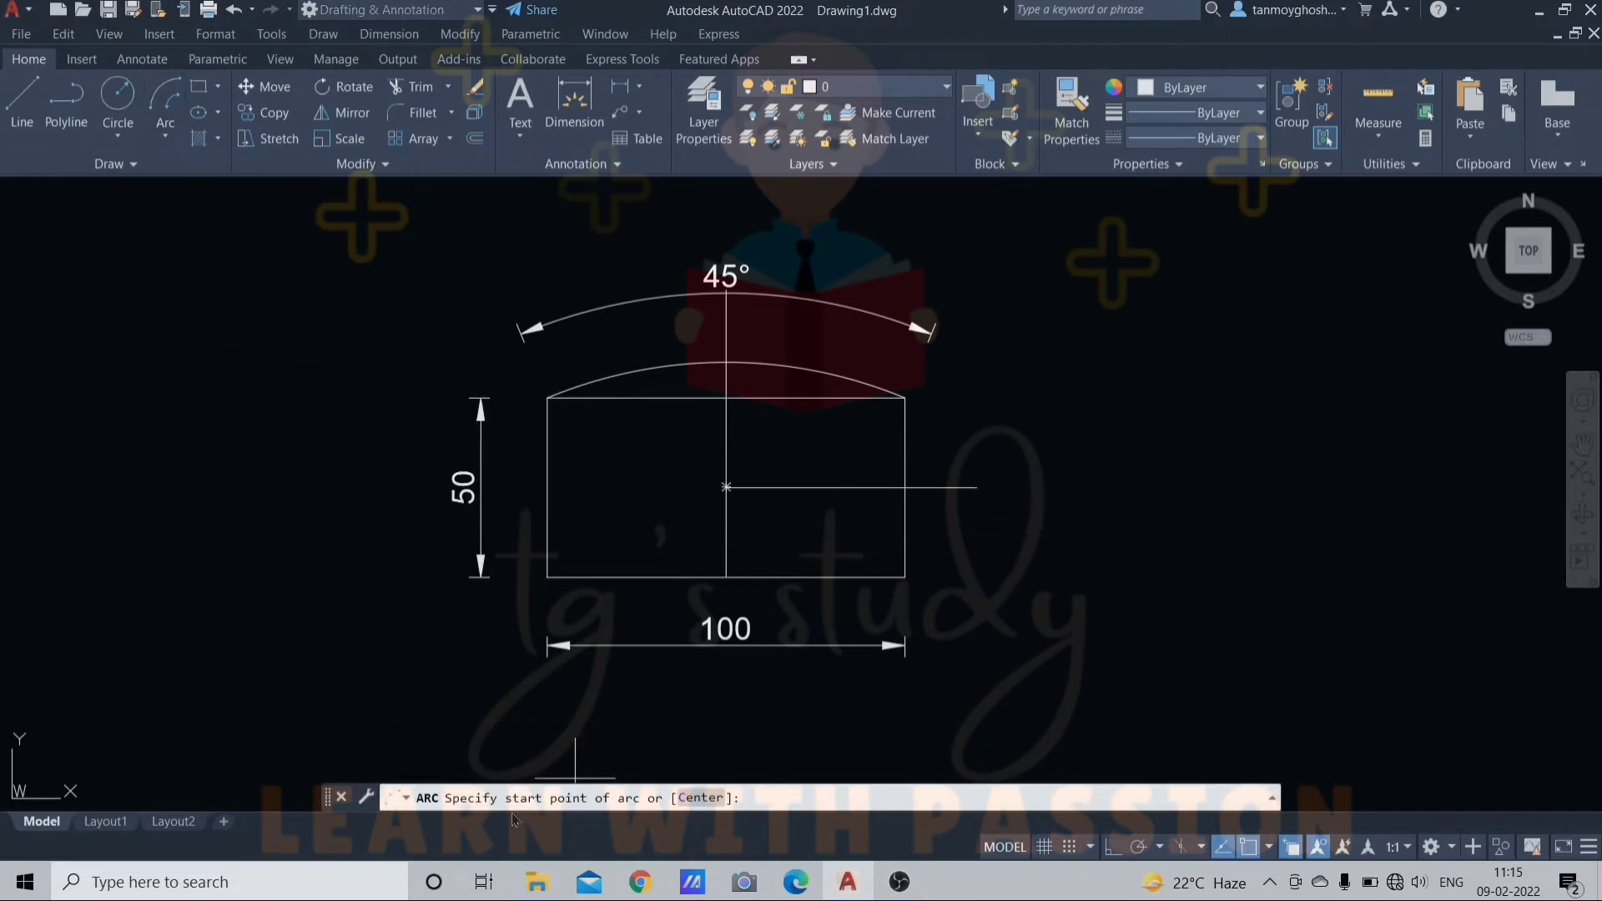
pyautogui.click(905, 578)
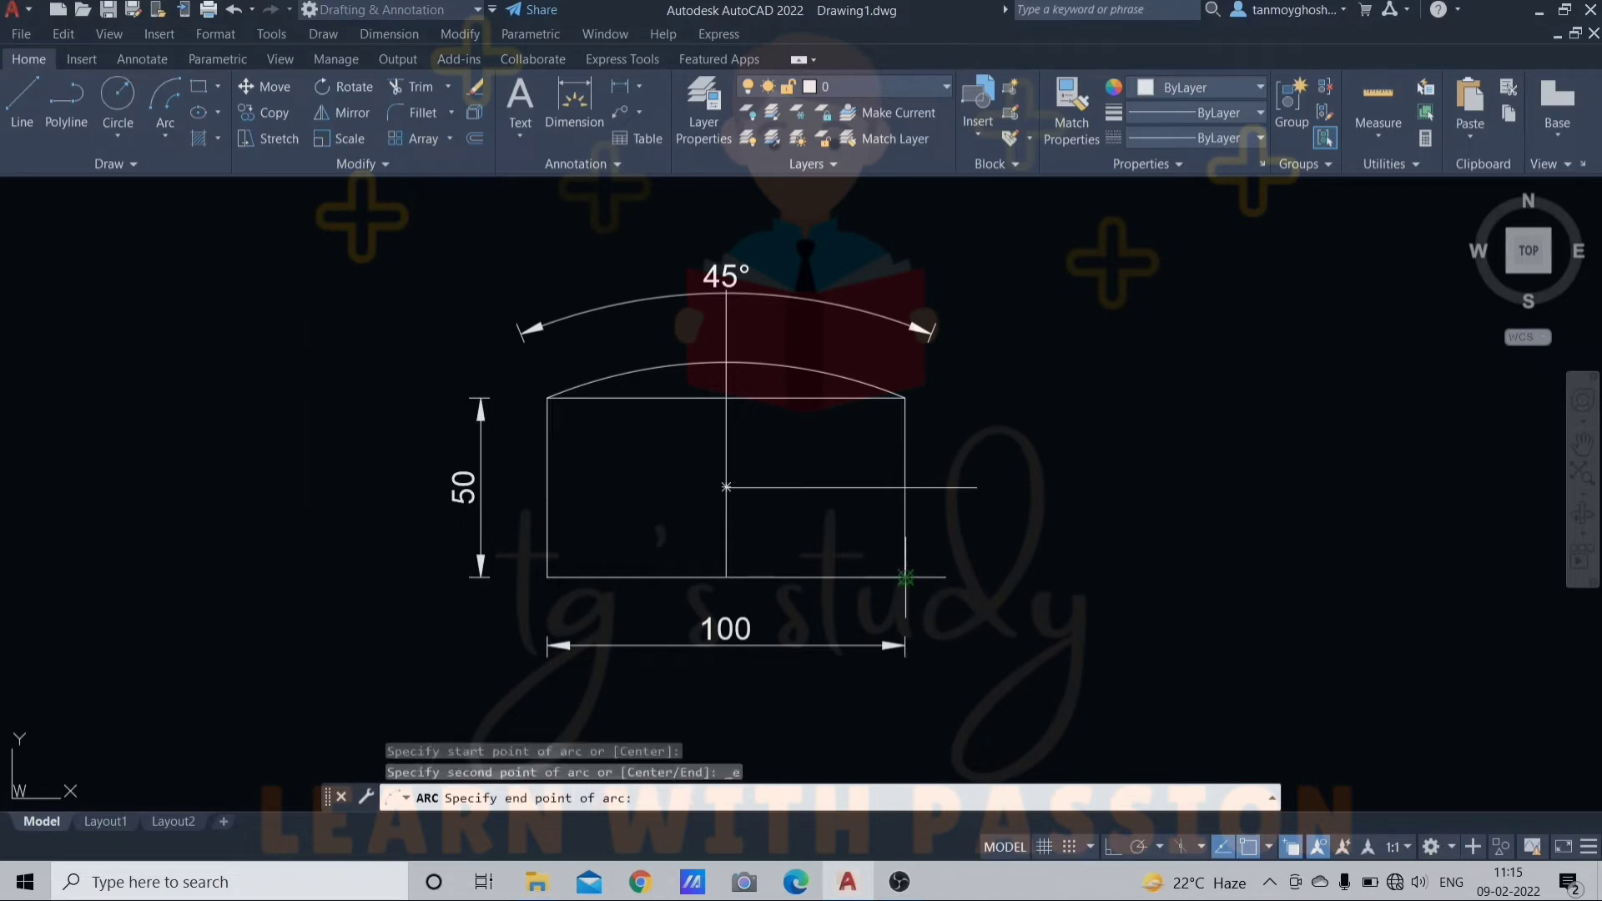
pyautogui.click(905, 398)
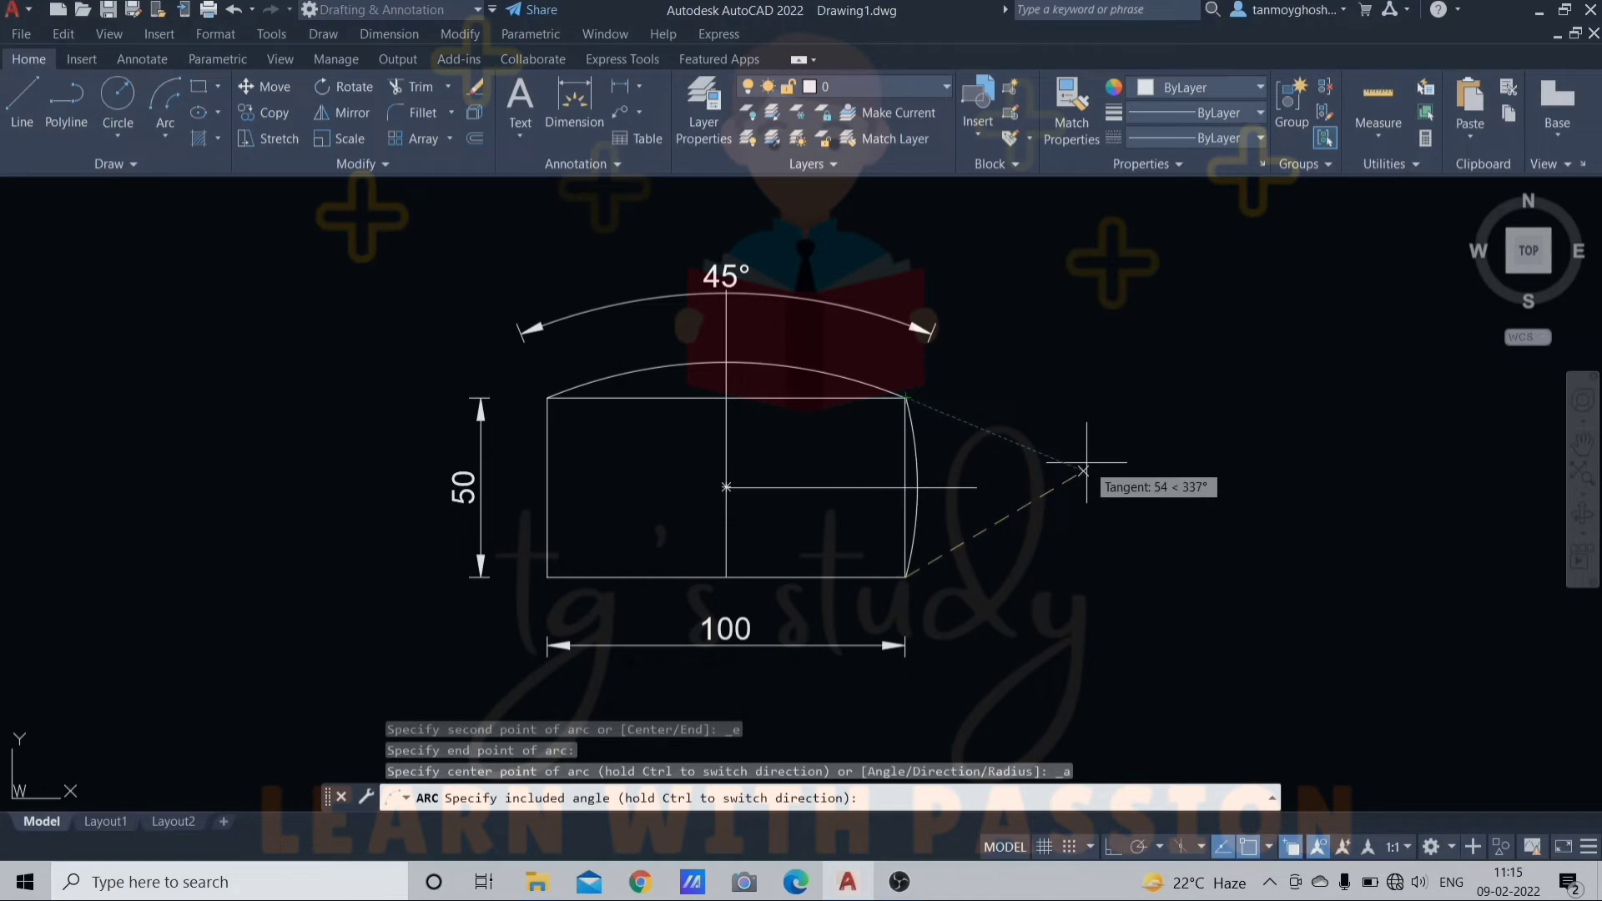
pyautogui.write('65')
pyautogui.press('Return')
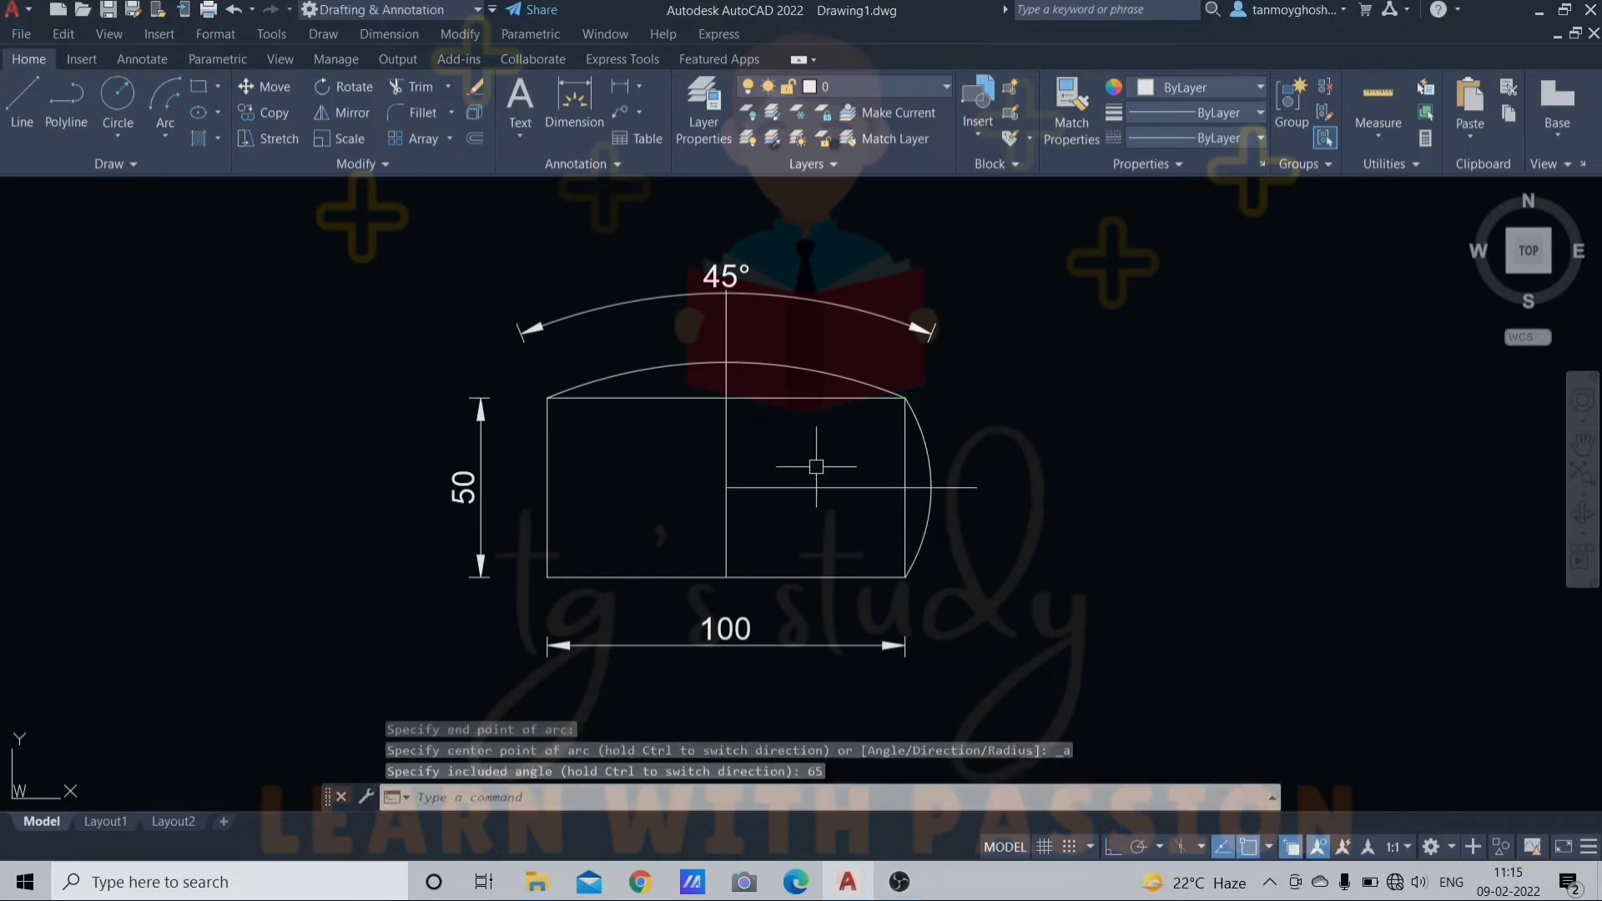
# Add an angular dimension to the arc on the rectangle's right edge, placed outside the curve
pyautogui.write('dan')
pyautogui.press('Return')
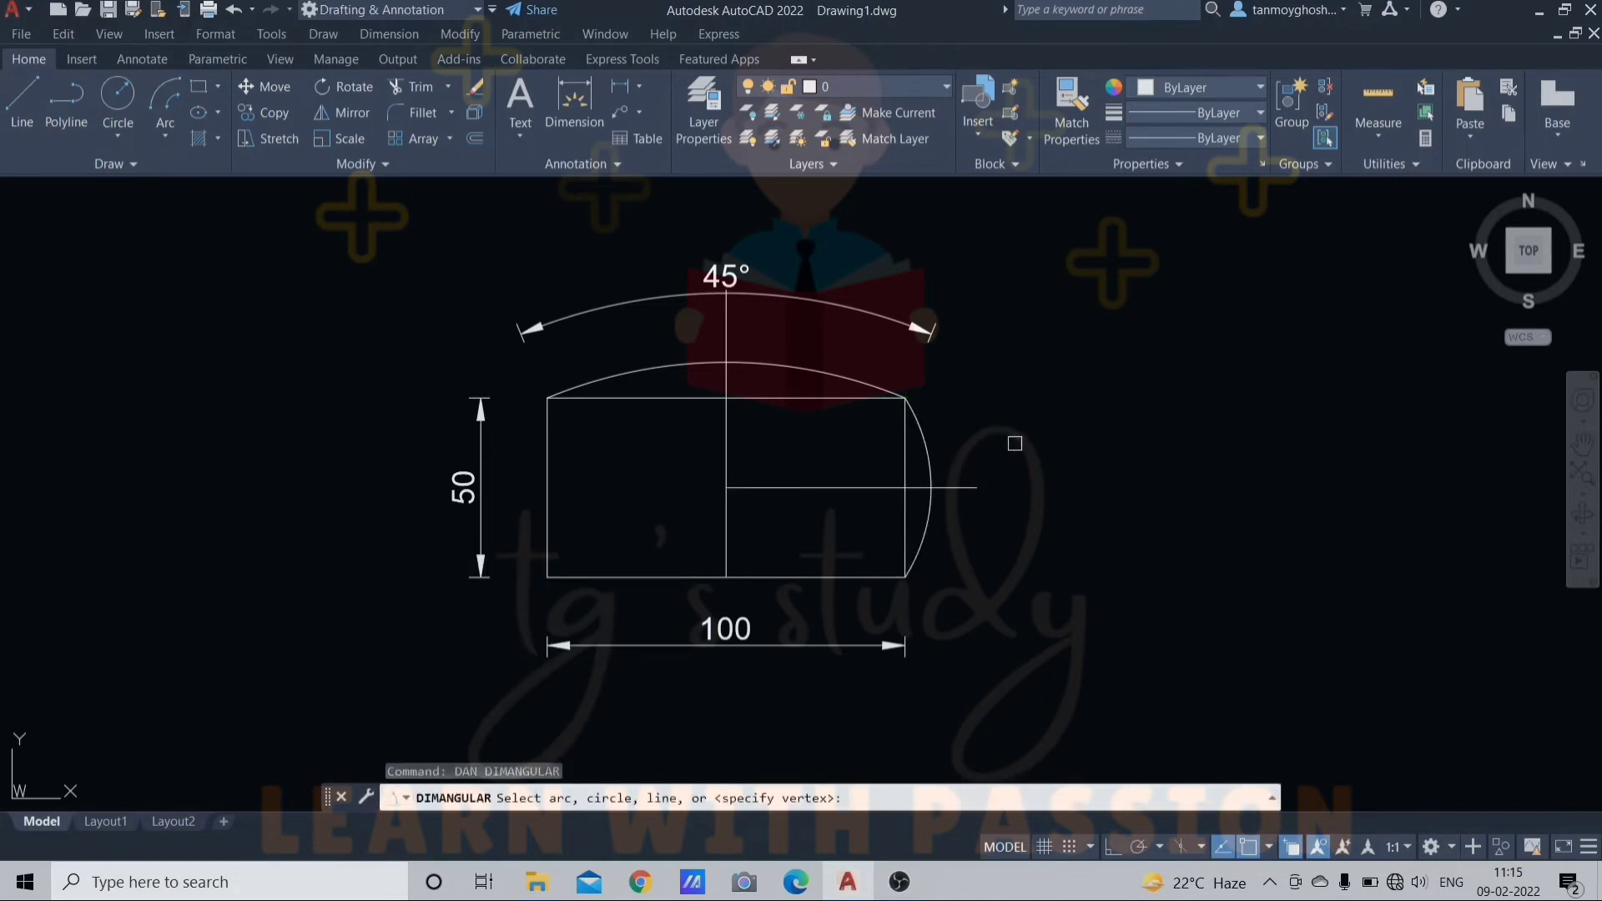
pyautogui.click(929, 460)
pyautogui.click(1028, 472)
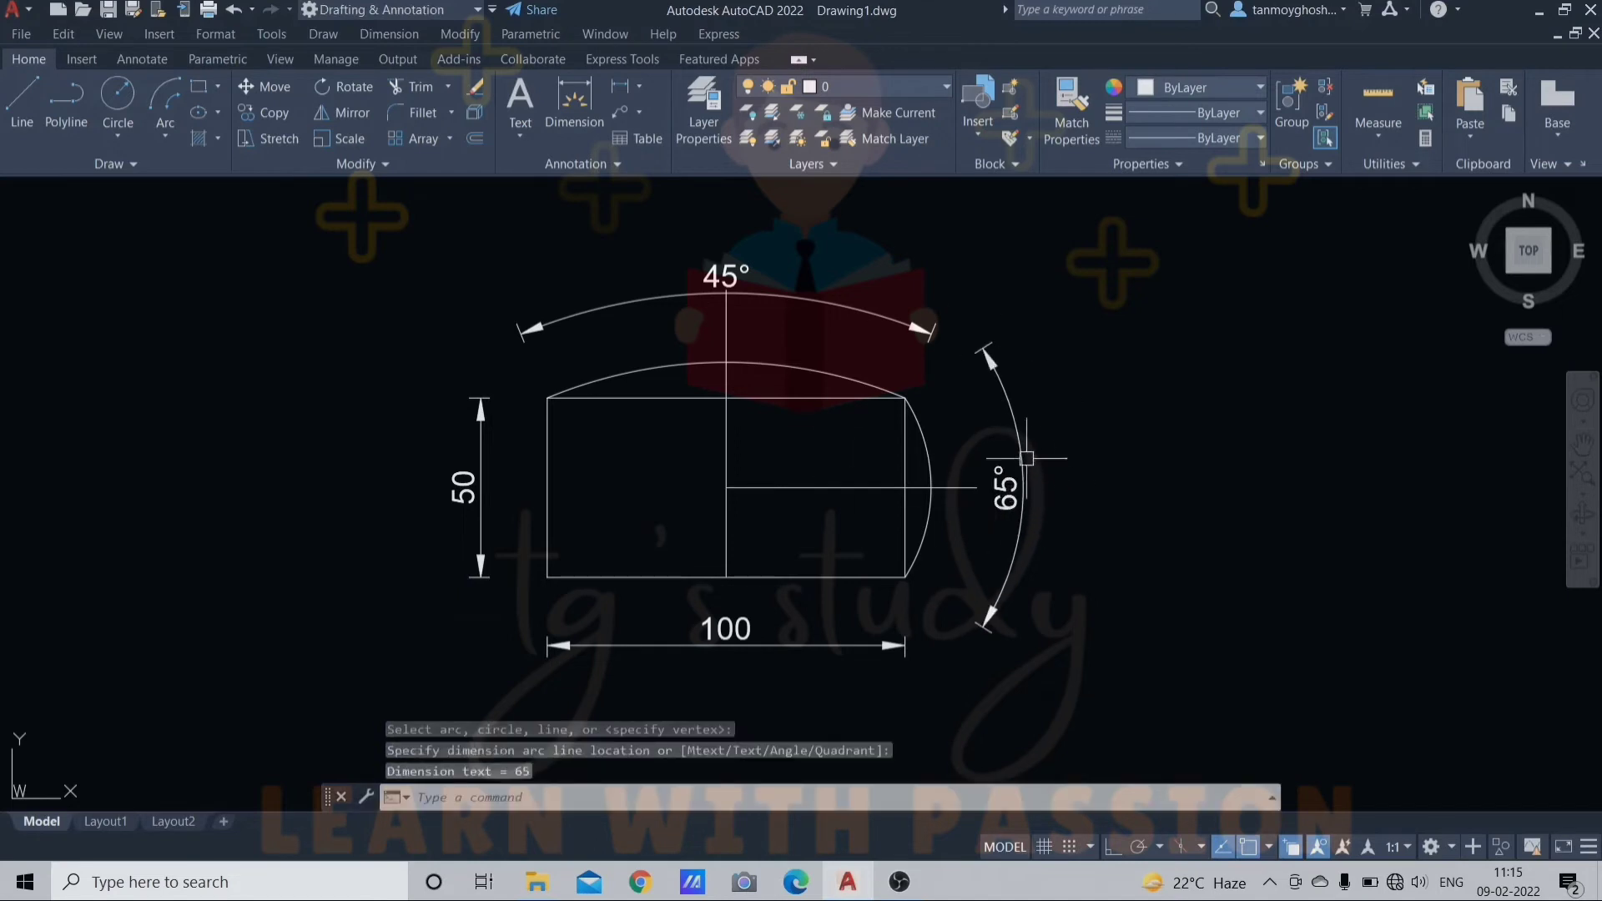
# Delete the two arcs on the rectangle's top and right edges together with their 45° and 65° angular dimensions
pyautogui.click(884, 305)
pyautogui.click(772, 394)
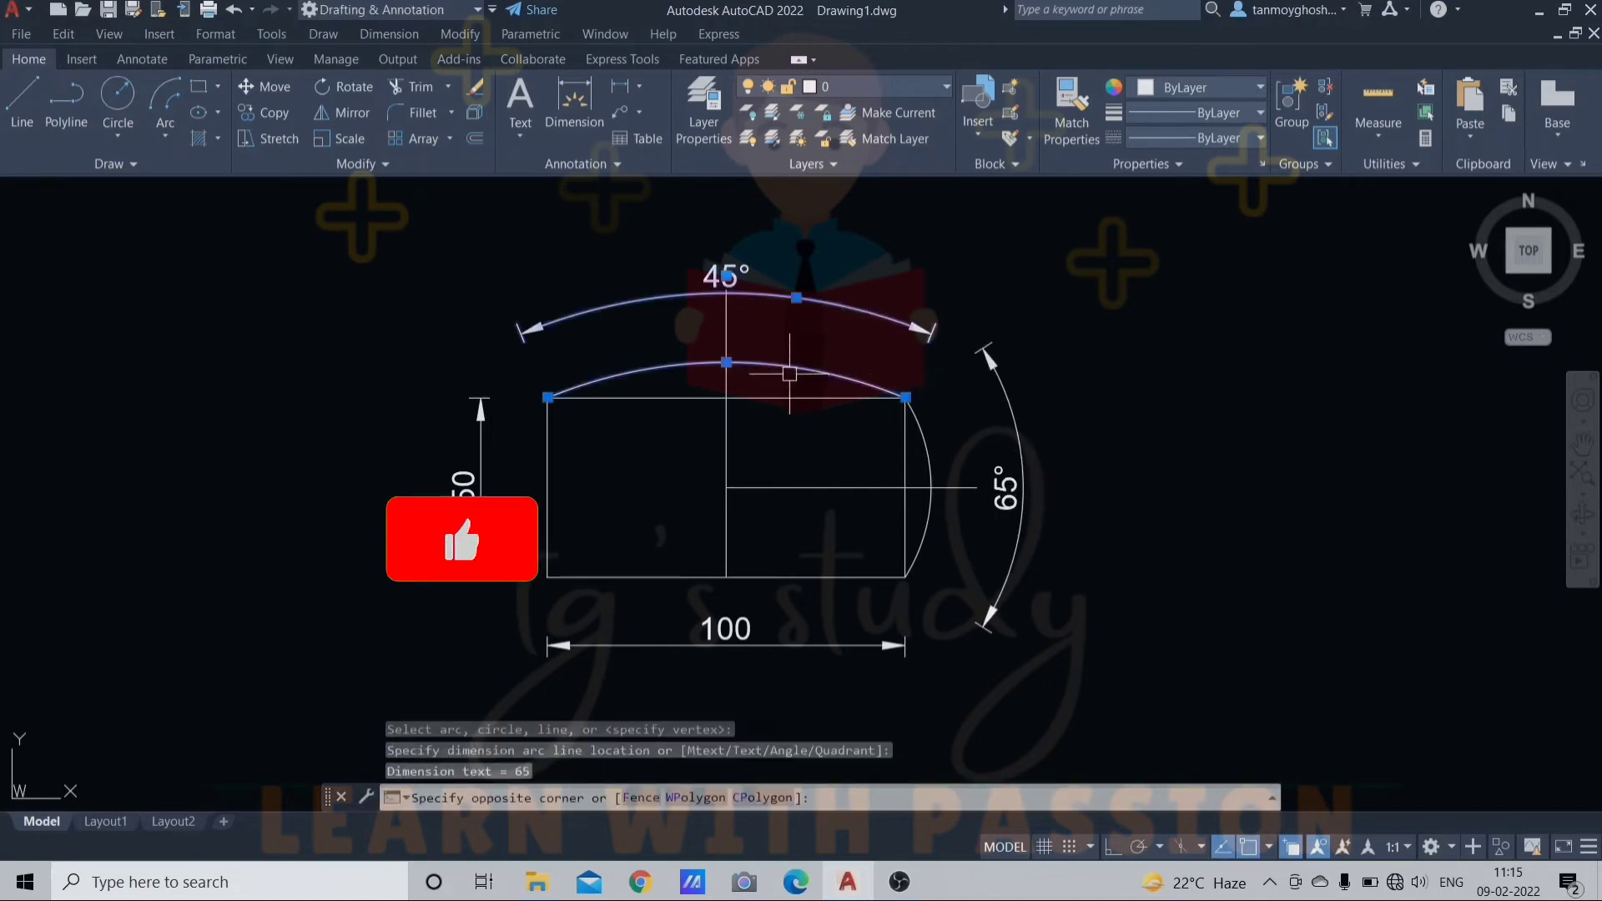
pyautogui.click(1051, 348)
pyautogui.click(927, 476)
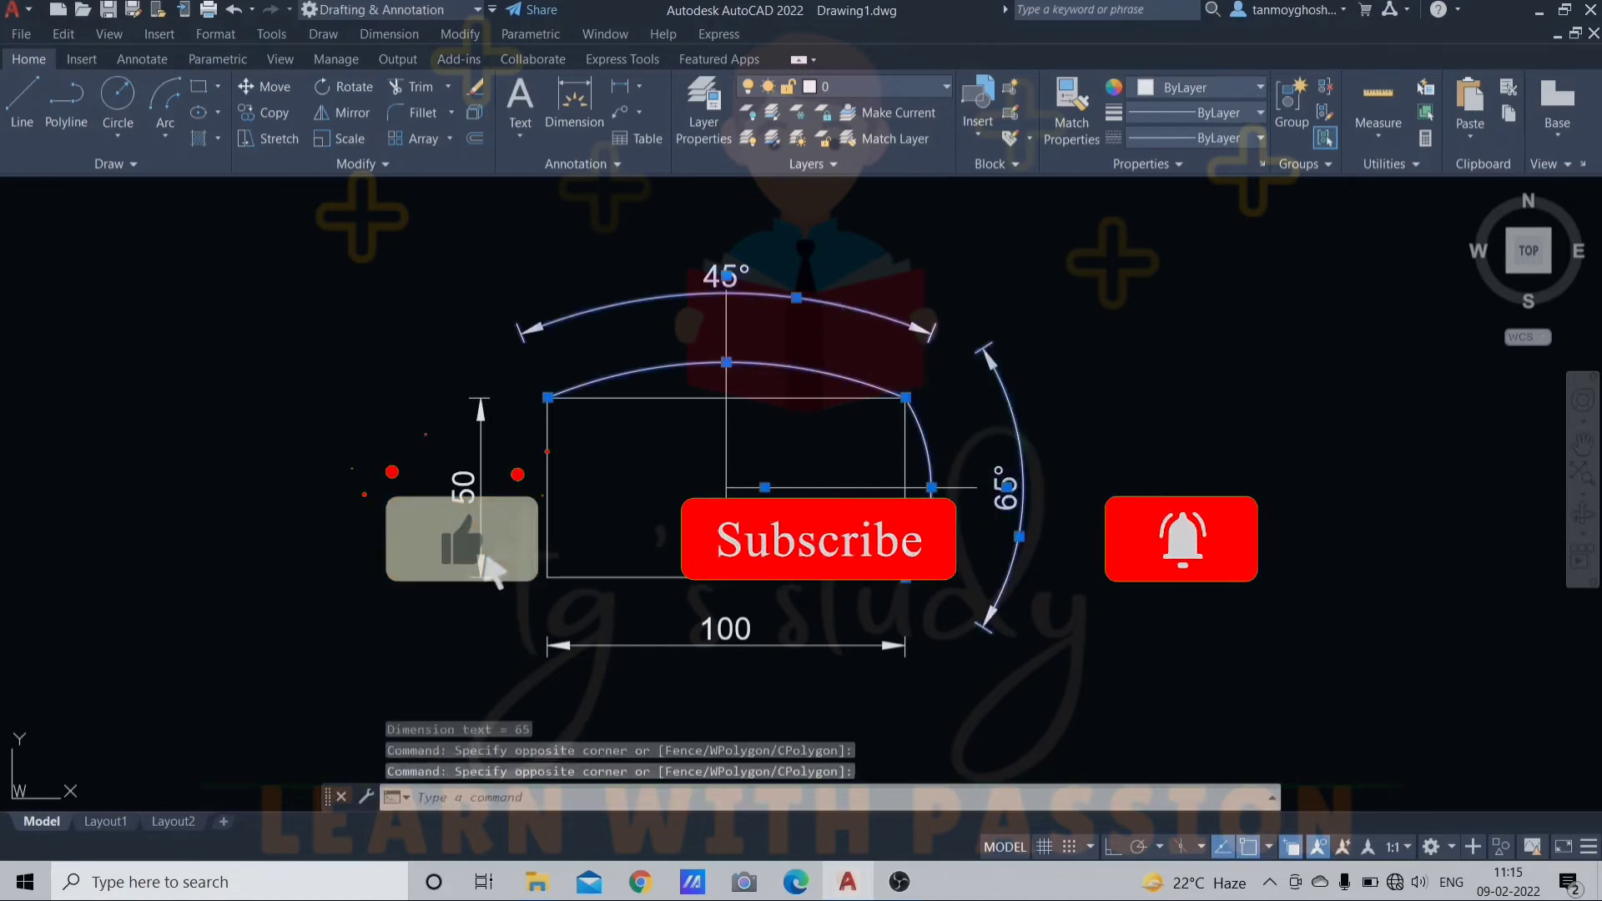
pyautogui.press('Delete')
# Draw a Start, End, Radius arc from the rectangle's top-right corner to its top-left corner with a radius of 50
pyautogui.click(165, 136)
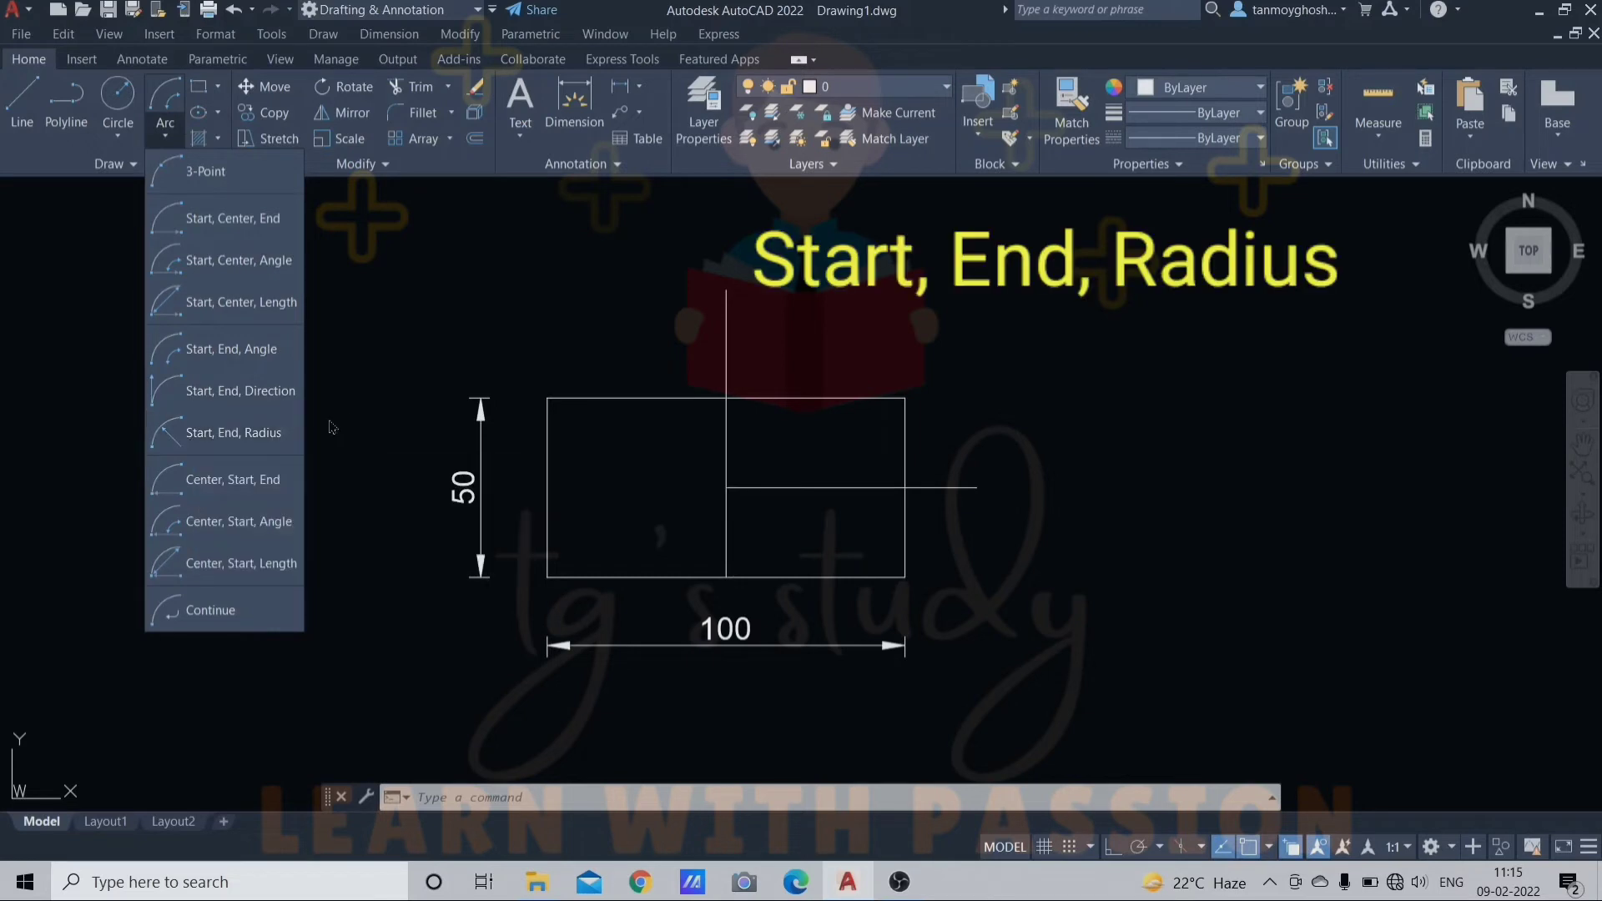
pyautogui.click(223, 434)
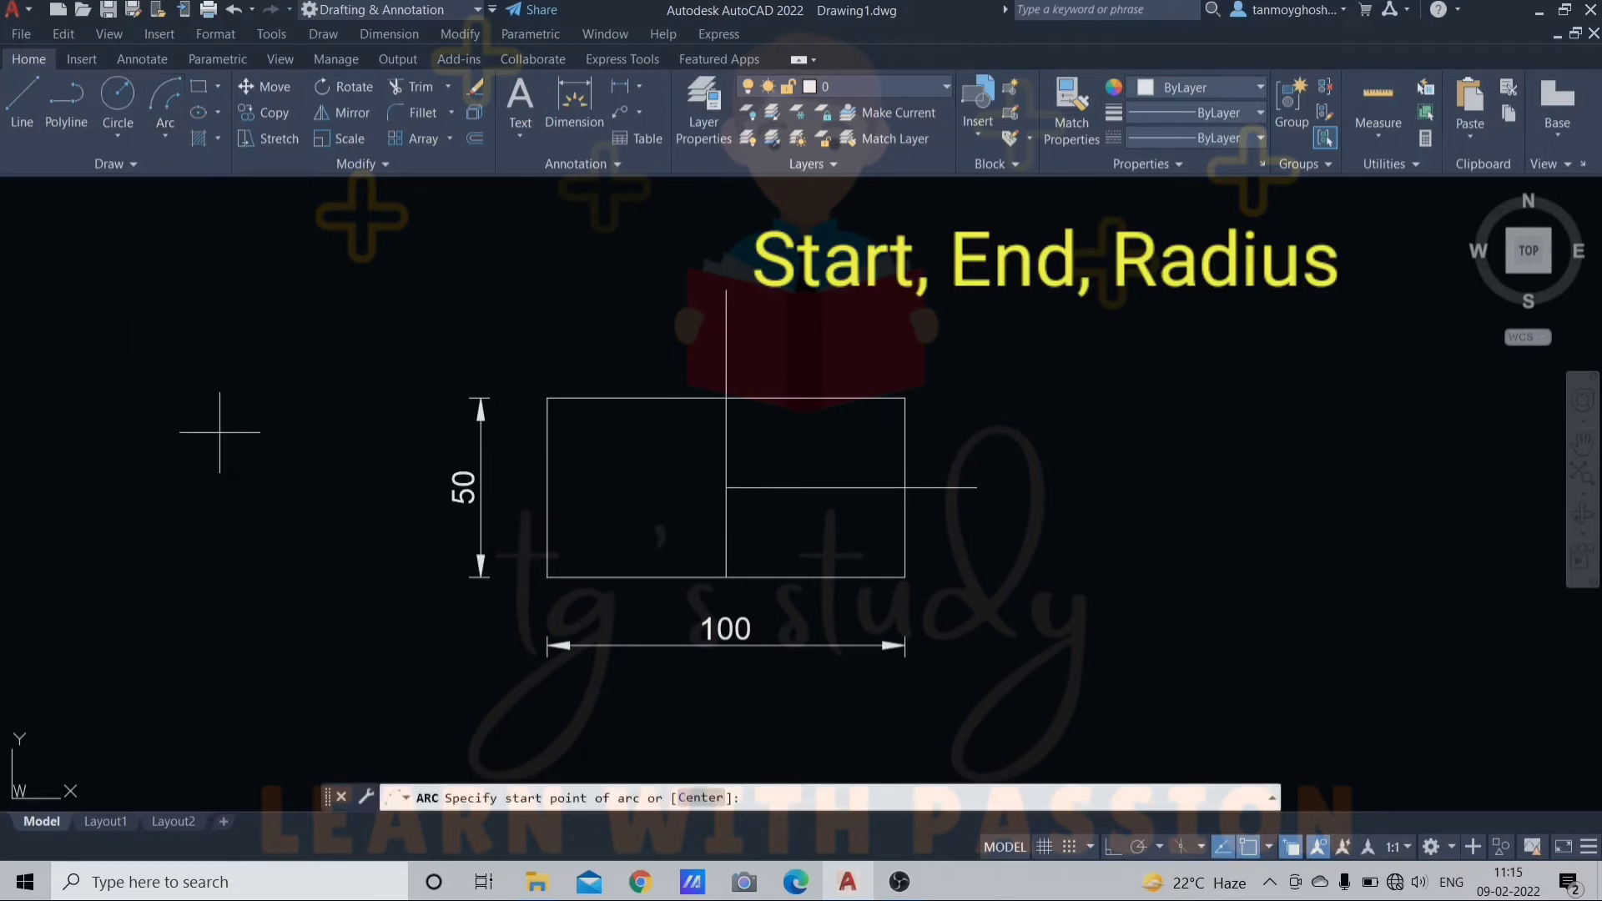
pyautogui.click(905, 398)
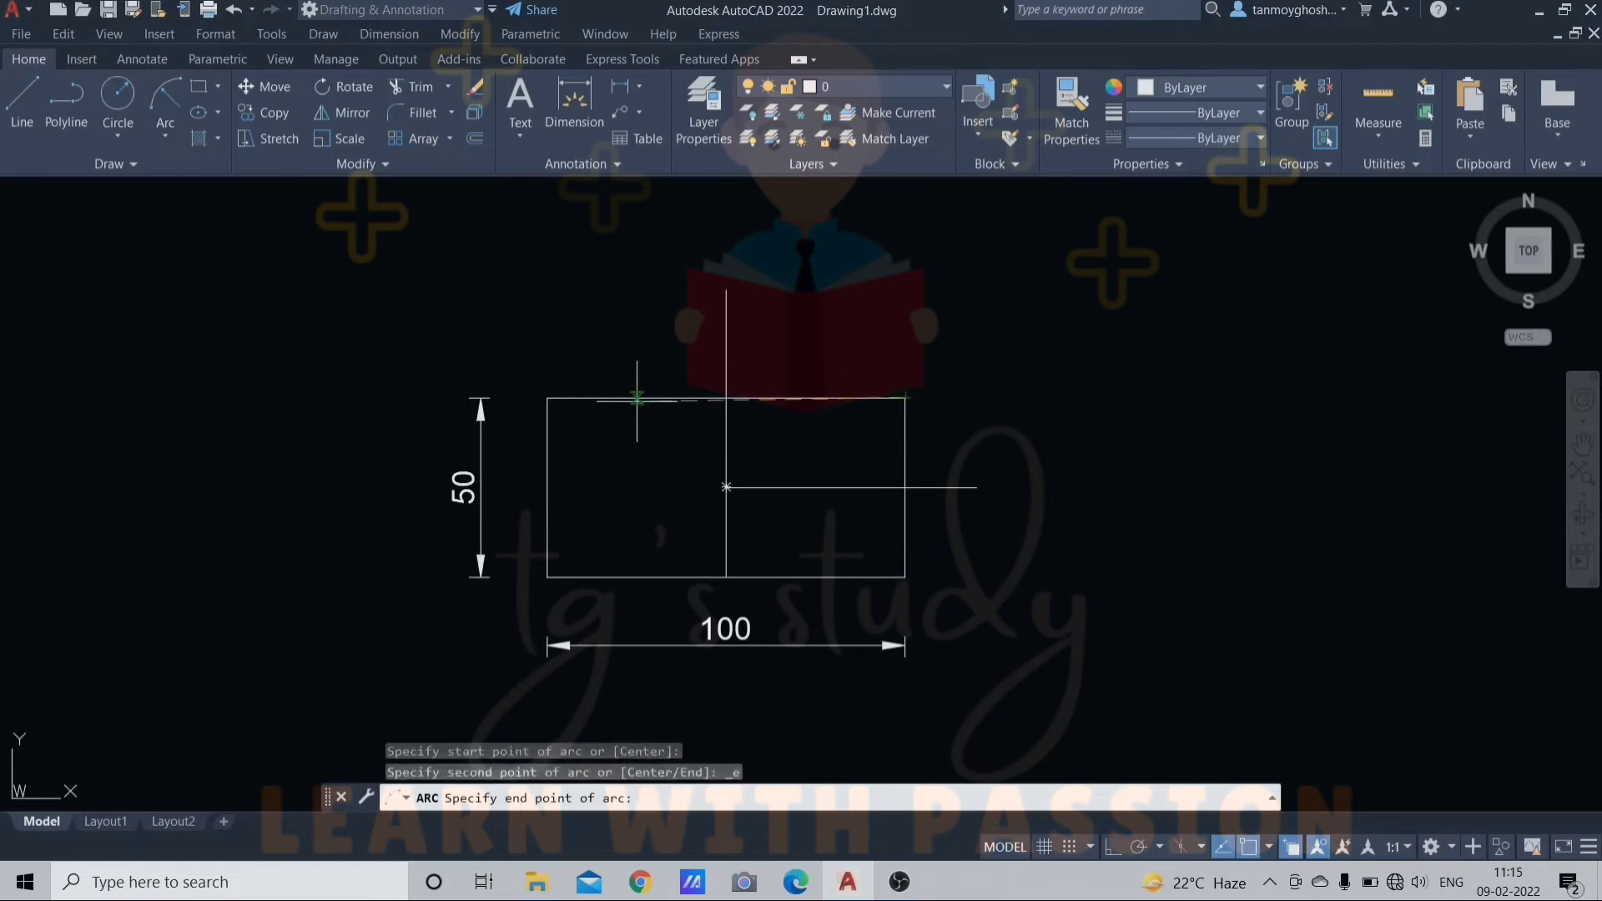
pyautogui.click(547, 398)
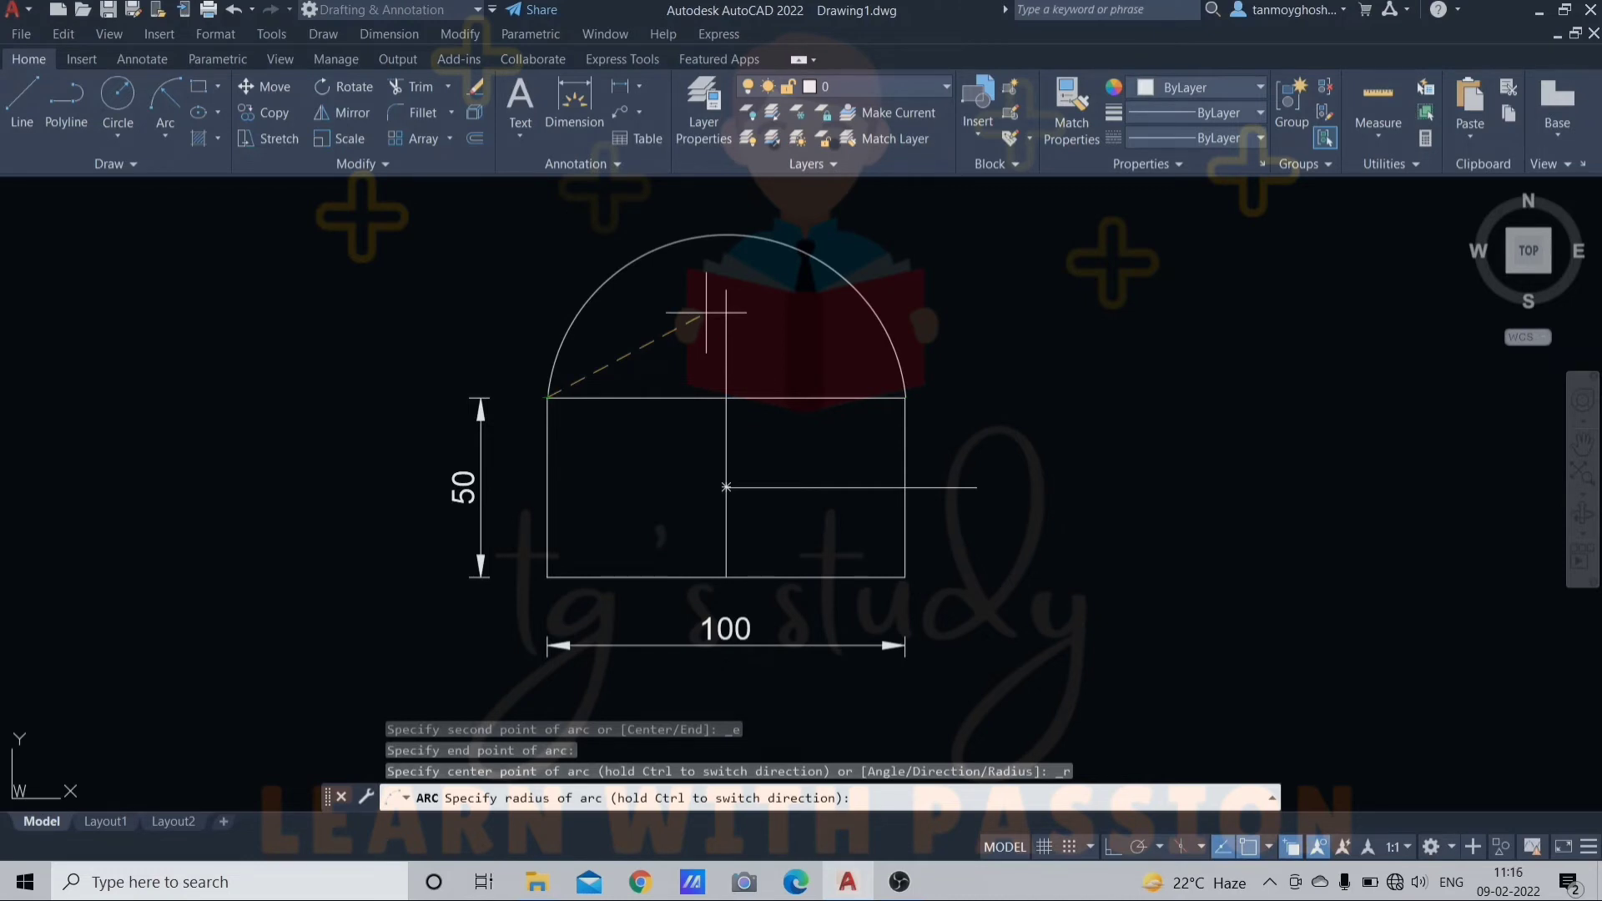
pyautogui.press('Return')
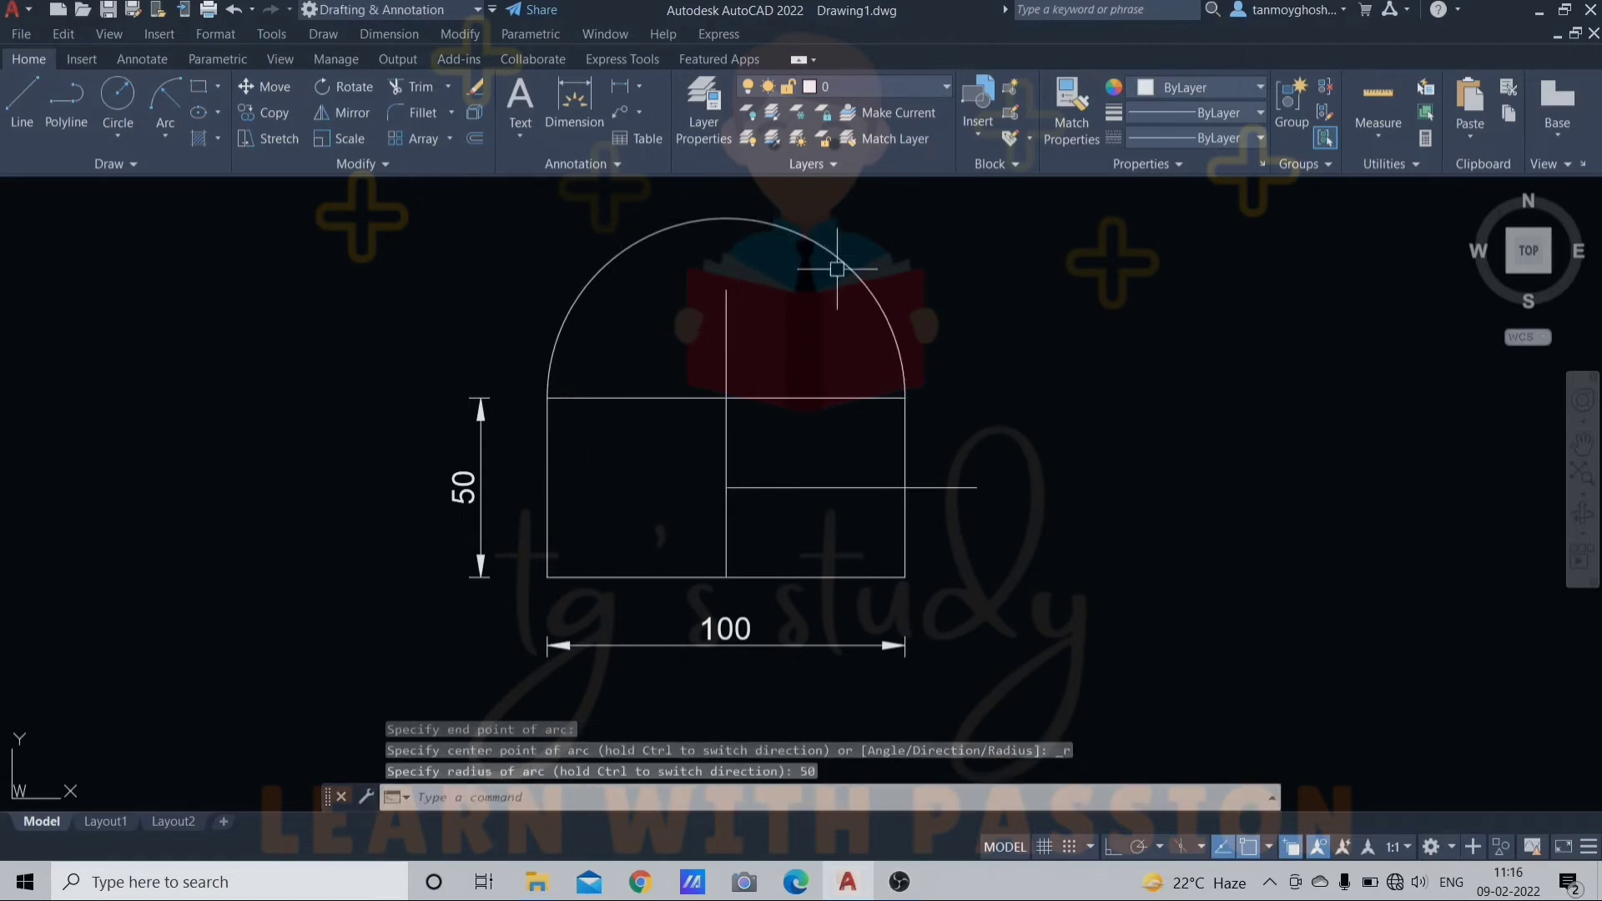
# Add a radius dimension to the arc on the rectangle's top edge, placed outside the curve at its upper right
pyautogui.write('dr')
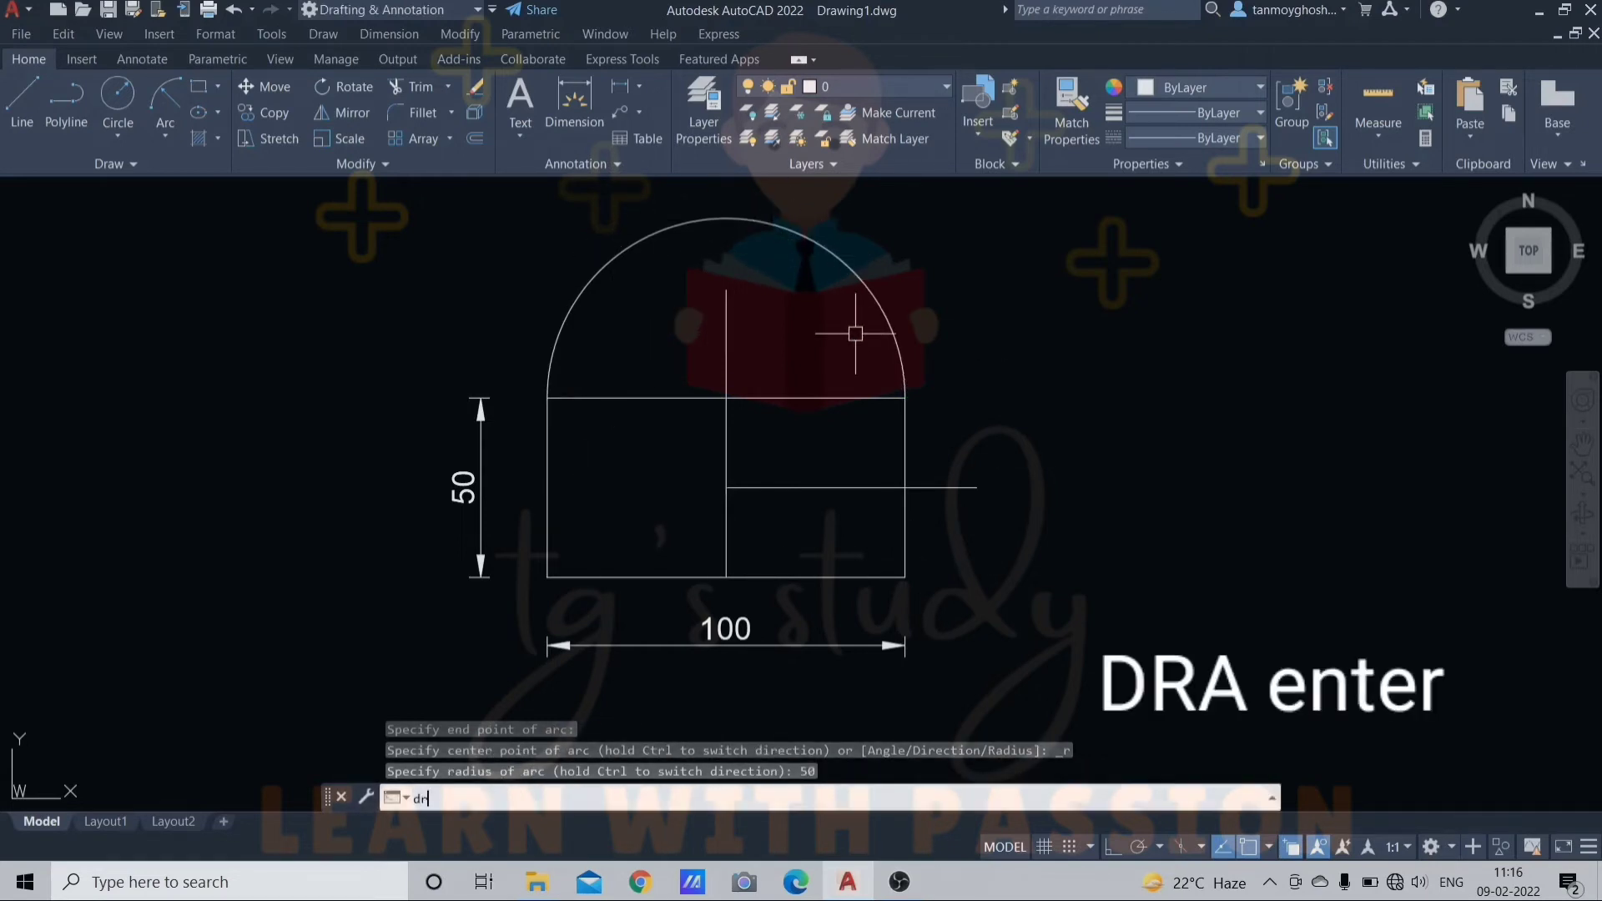
pyautogui.write('a')
pyautogui.press('Return')
pyautogui.click(867, 299)
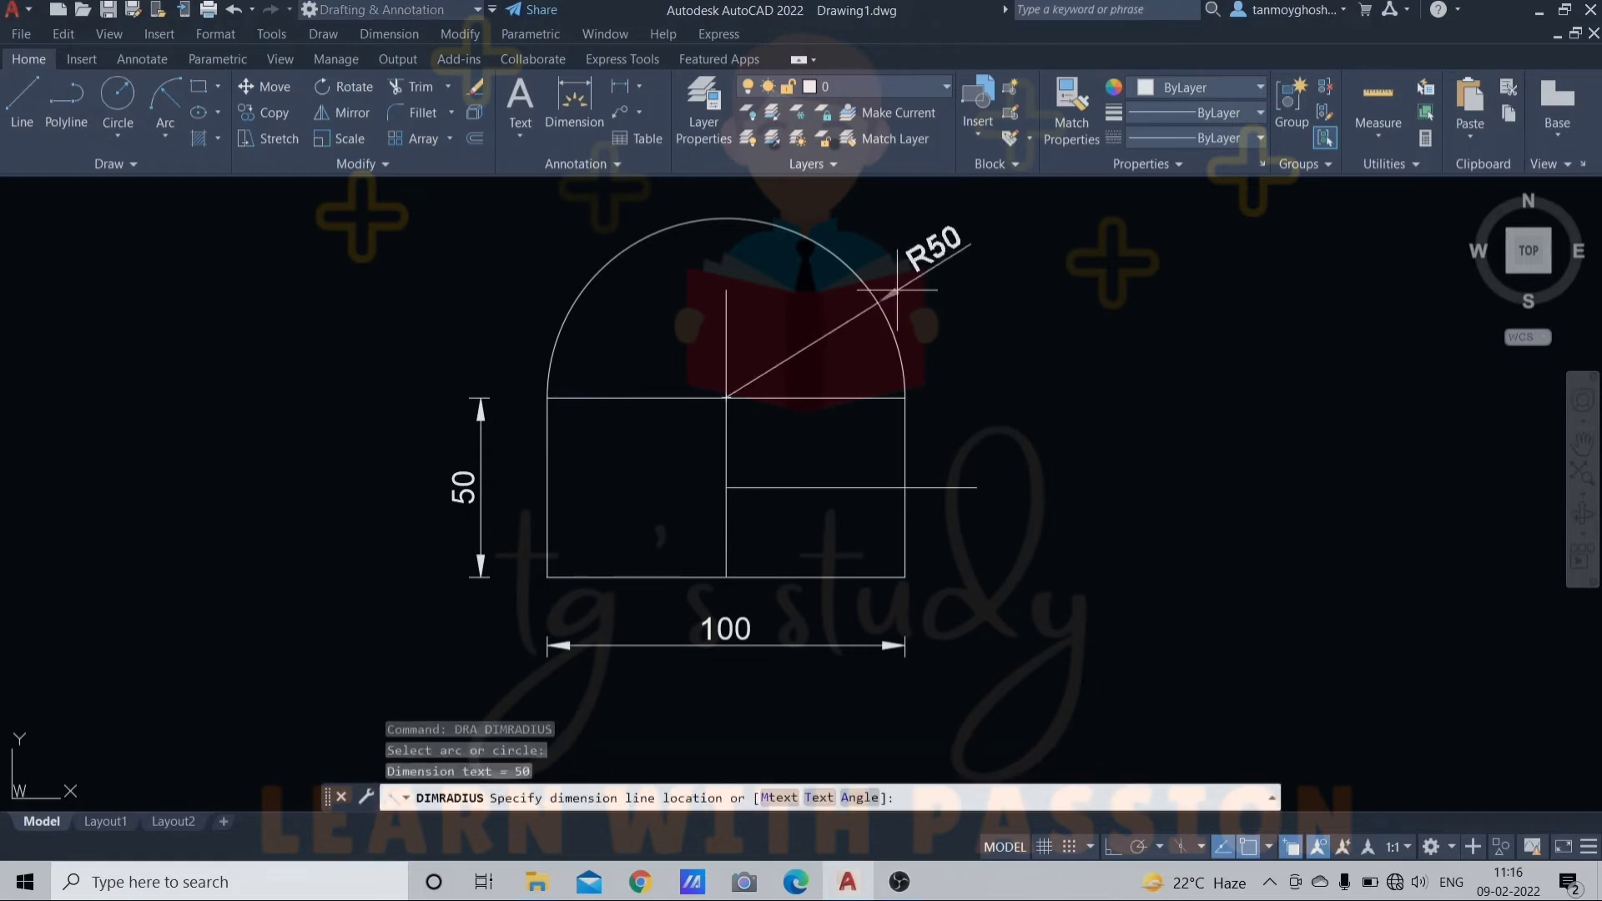
pyautogui.click(942, 271)
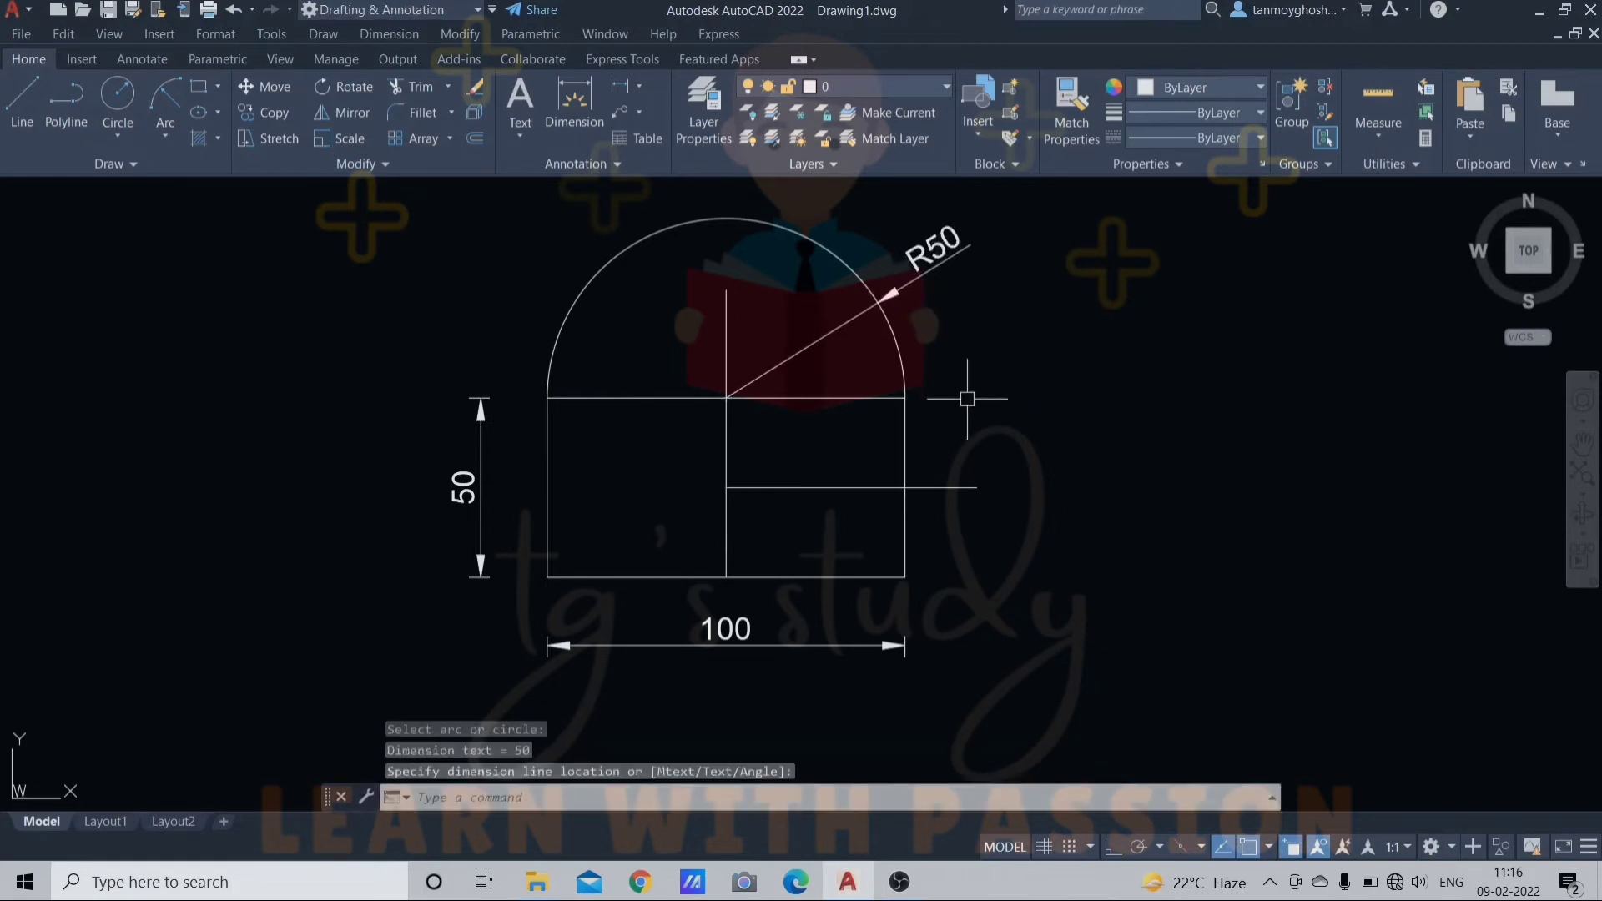
# Draw a Start, End, Radius arc from the rectangle's bottom-right corner to its top-right corner with a radius of 25
pyautogui.click(166, 127)
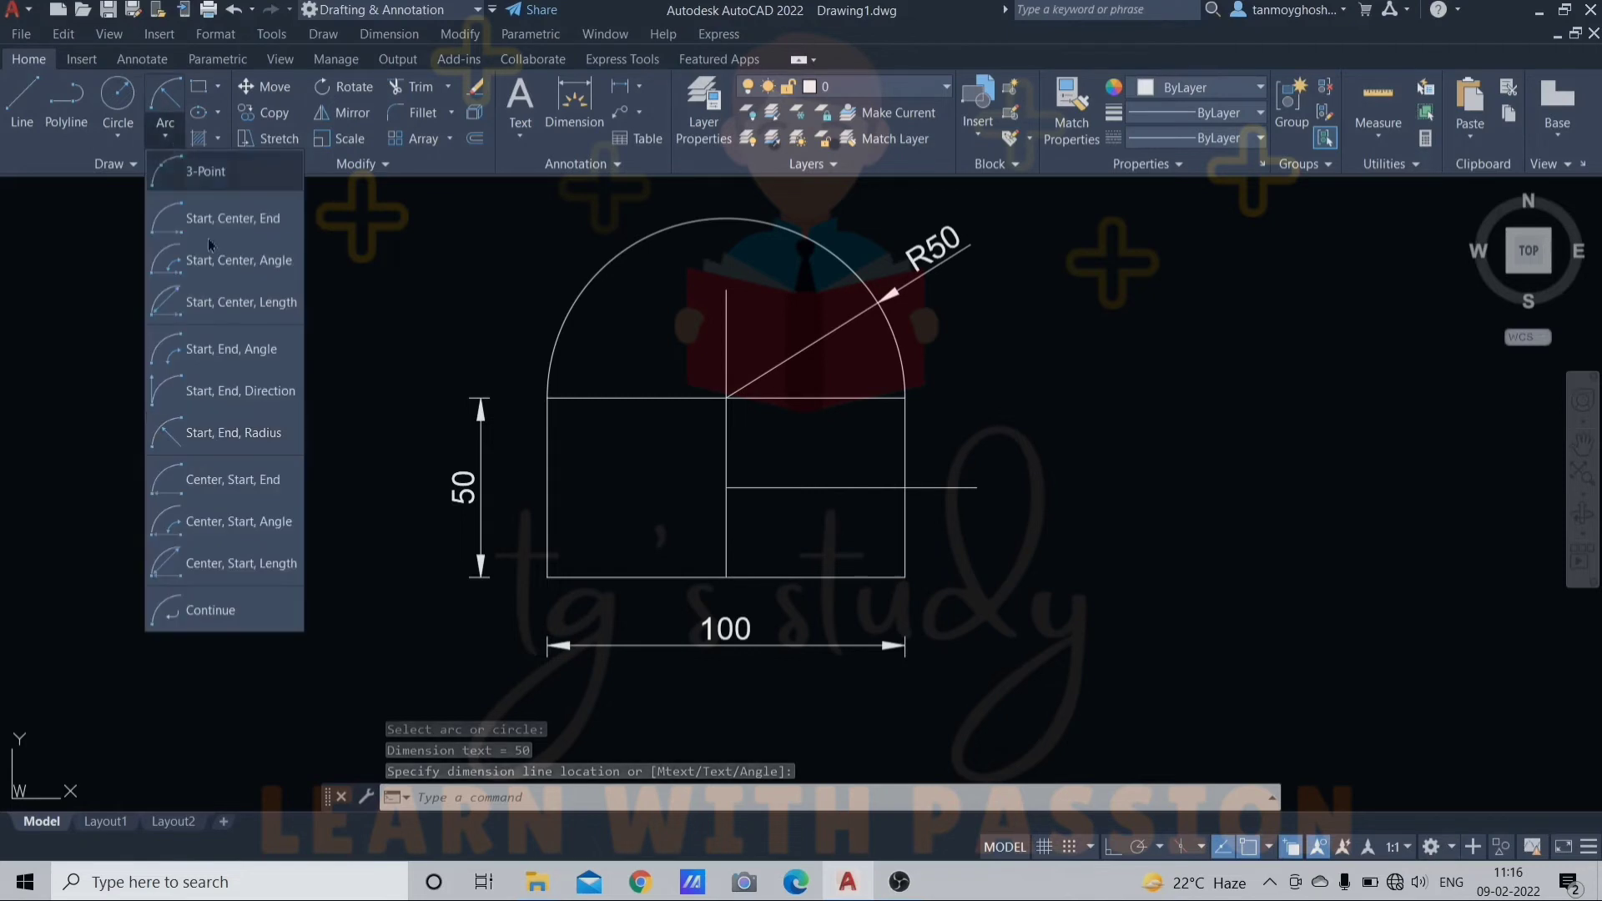
pyautogui.click(260, 449)
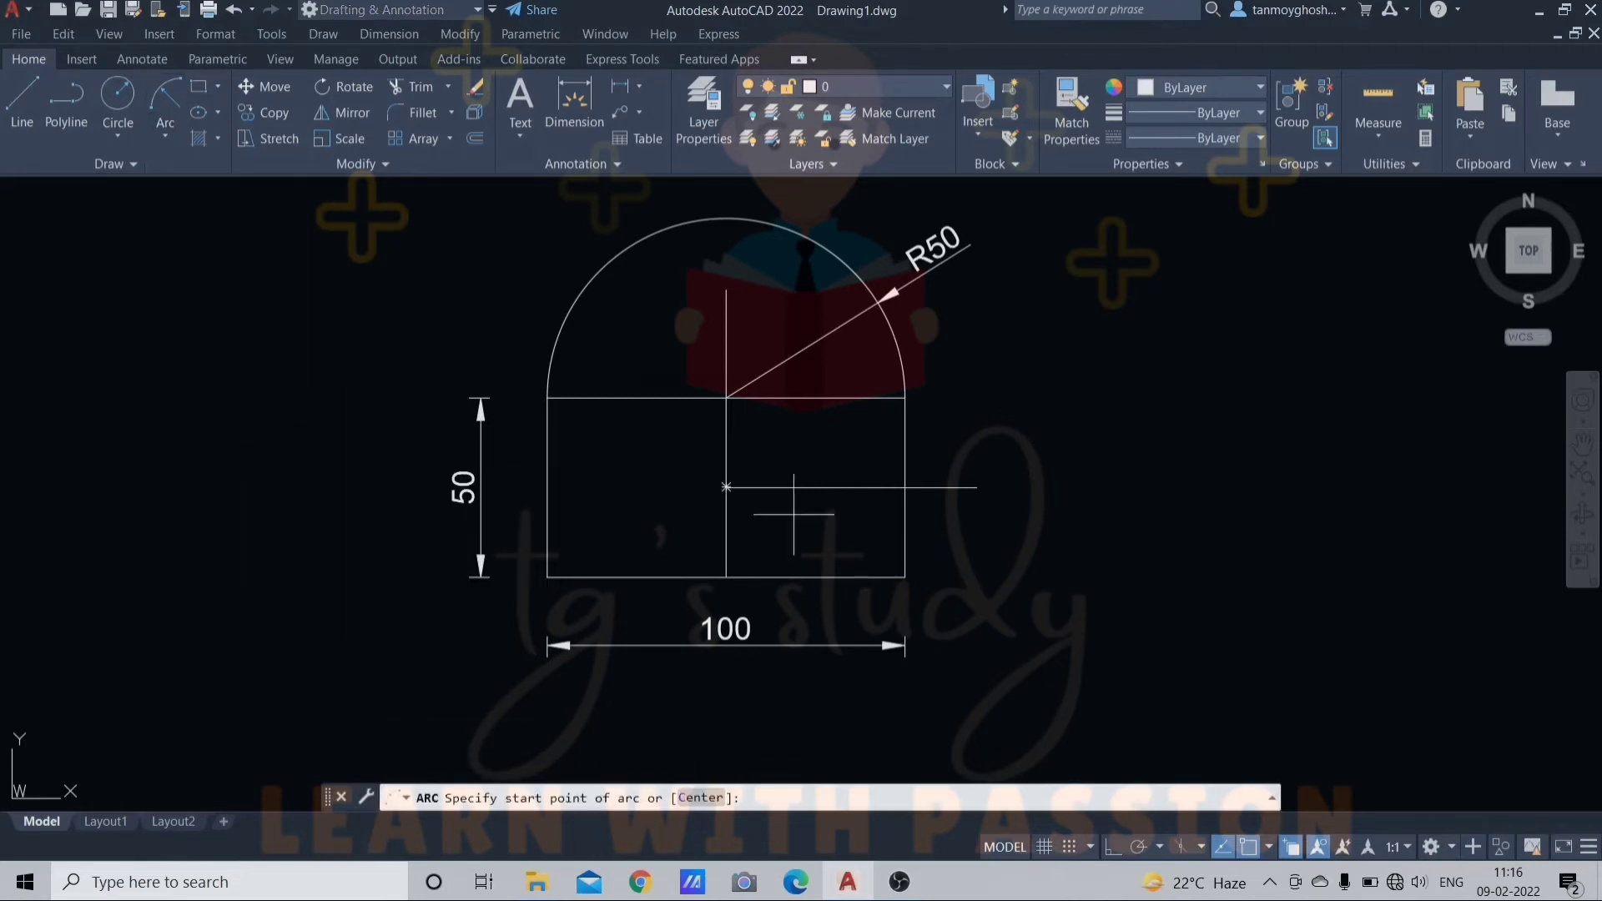
pyautogui.click(905, 577)
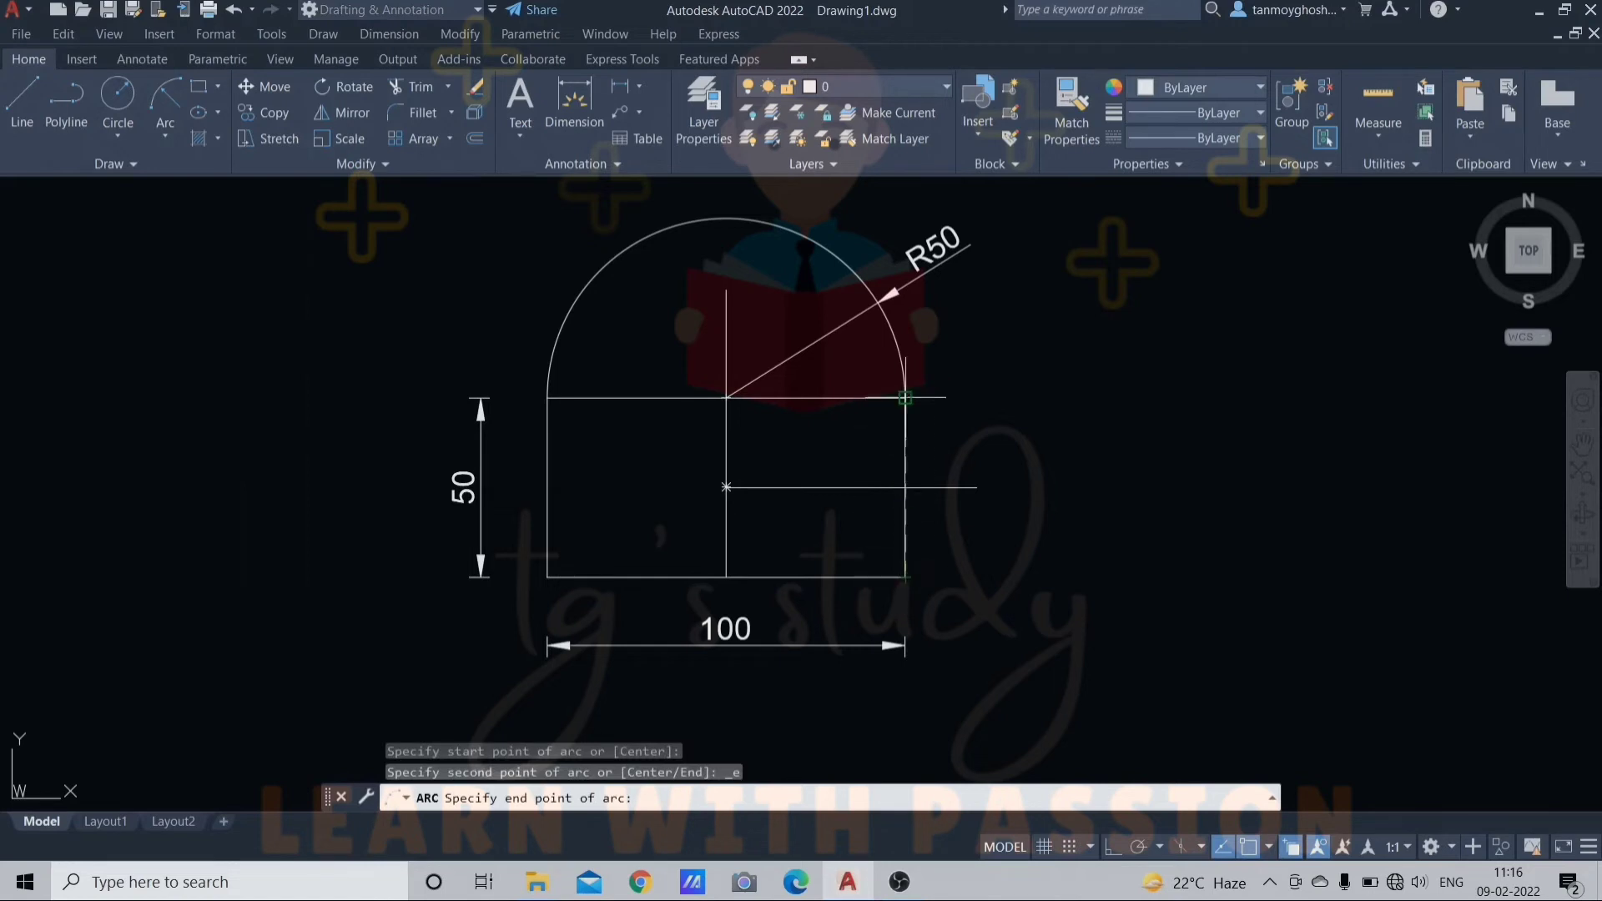
pyautogui.click(905, 398)
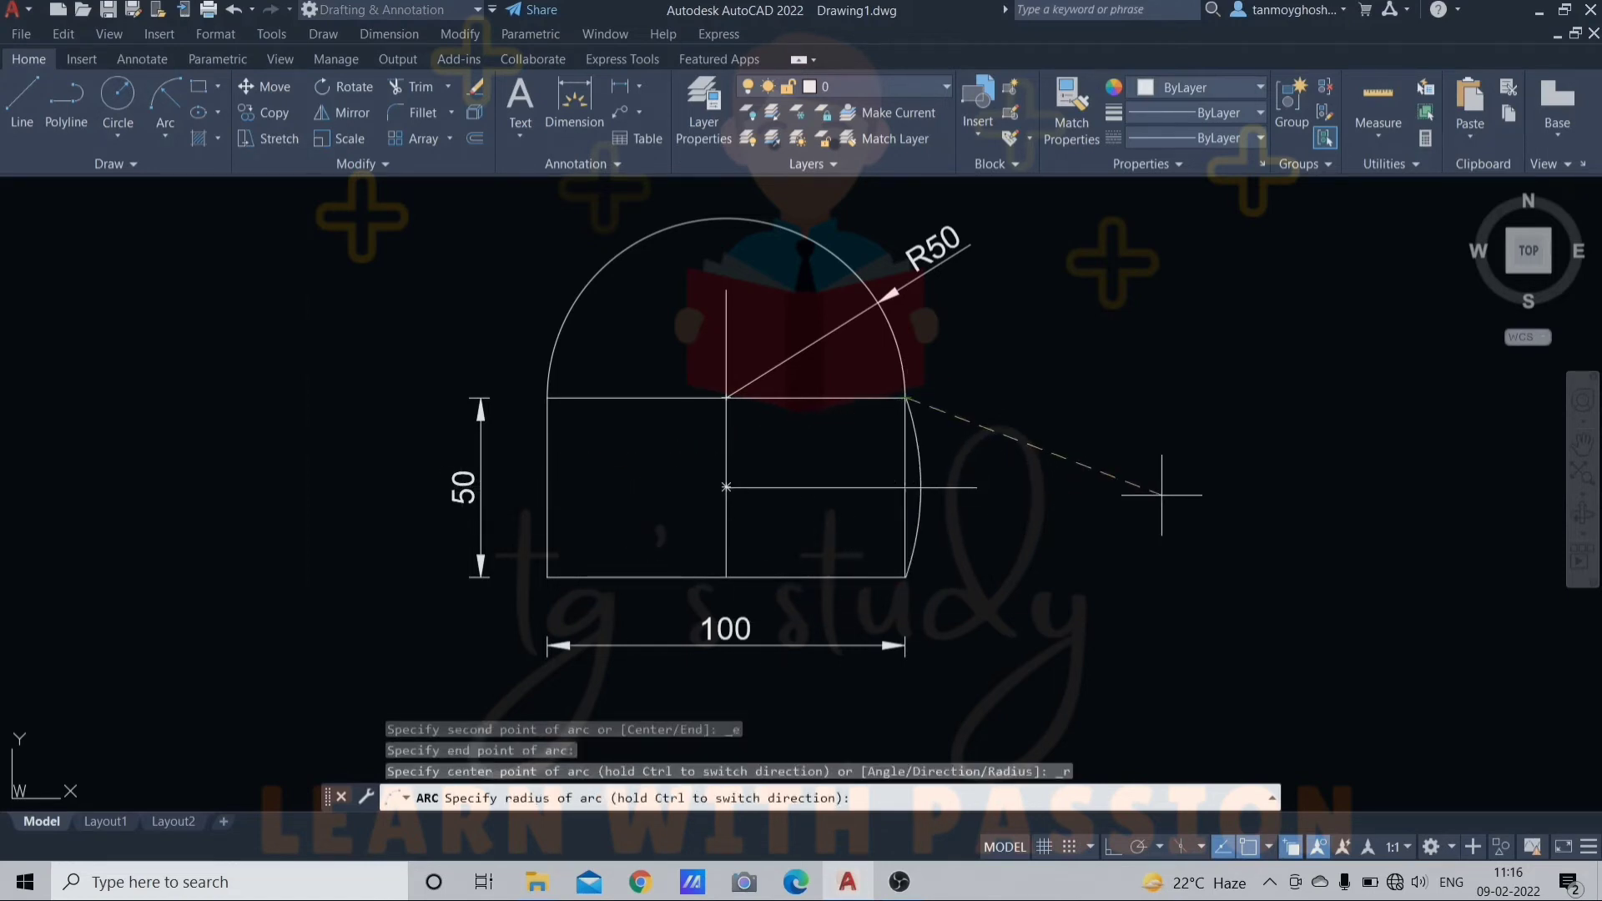
pyautogui.press('Return')
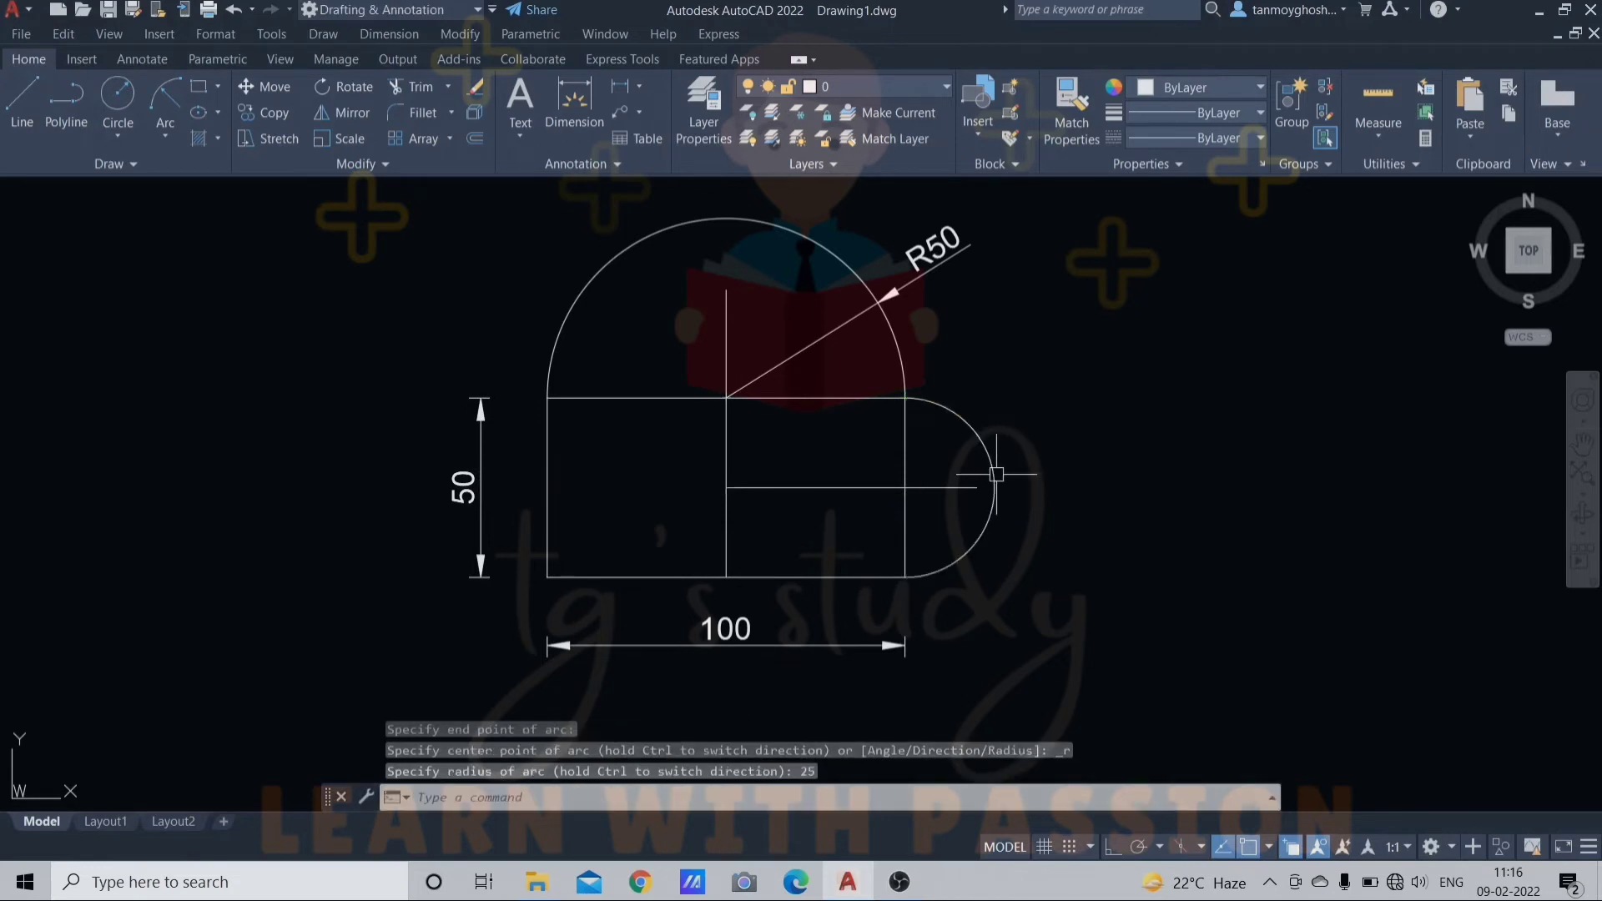
# Add a radius dimension to the arc on the rectangle's right edge, placed outside the curve
pyautogui.write('dra')
pyautogui.press('Return')
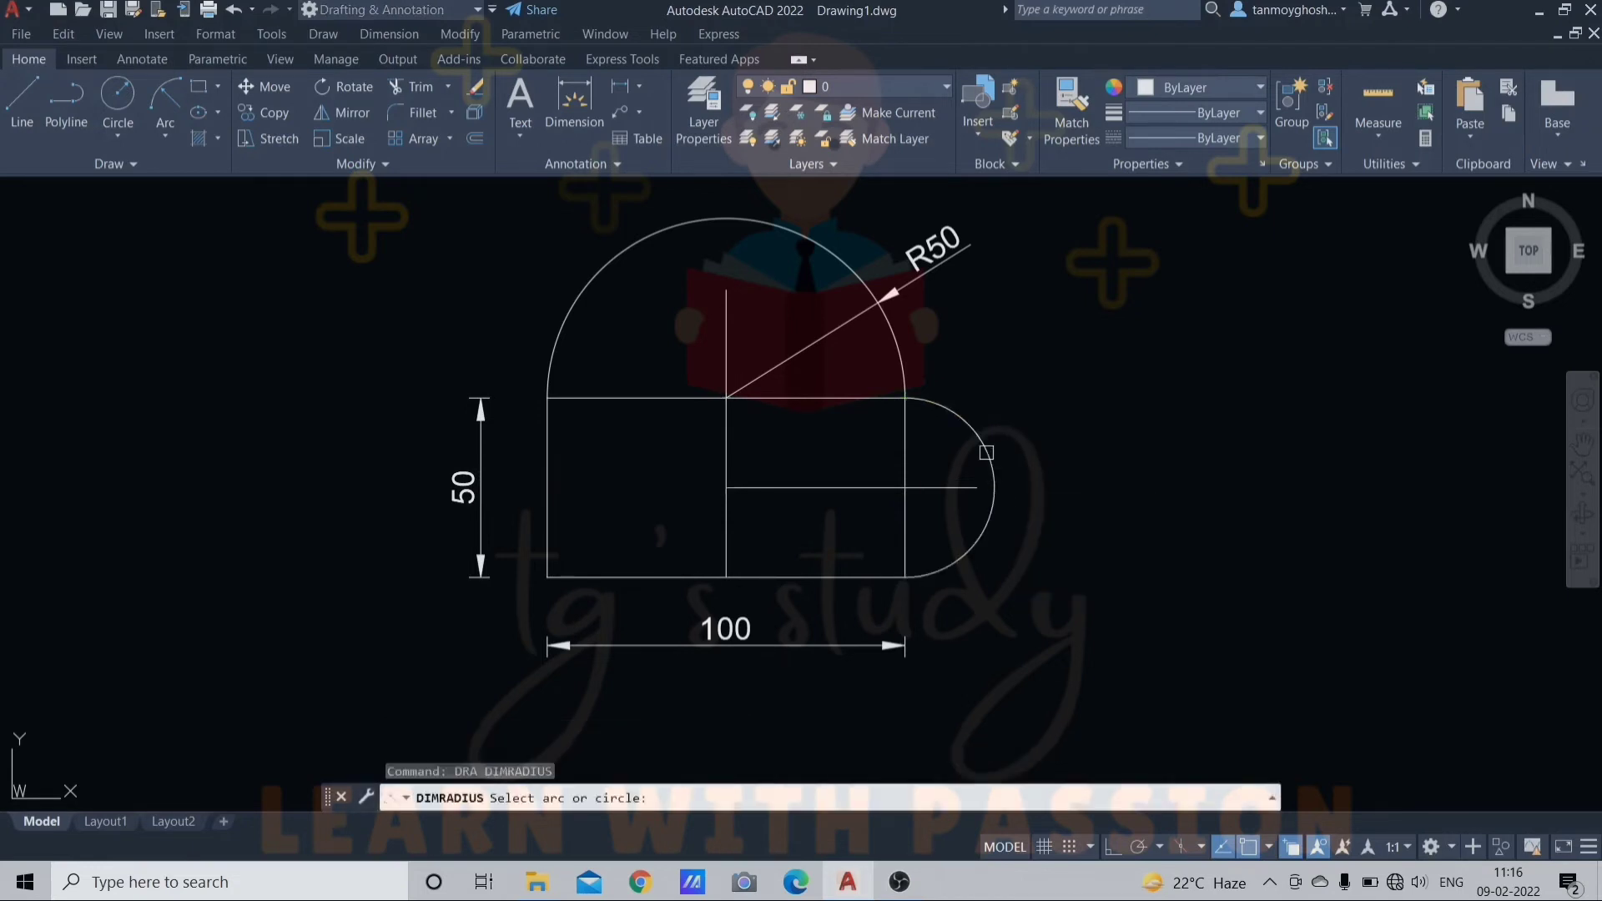
pyautogui.click(989, 455)
pyautogui.click(1060, 420)
pyautogui.press('Escape')
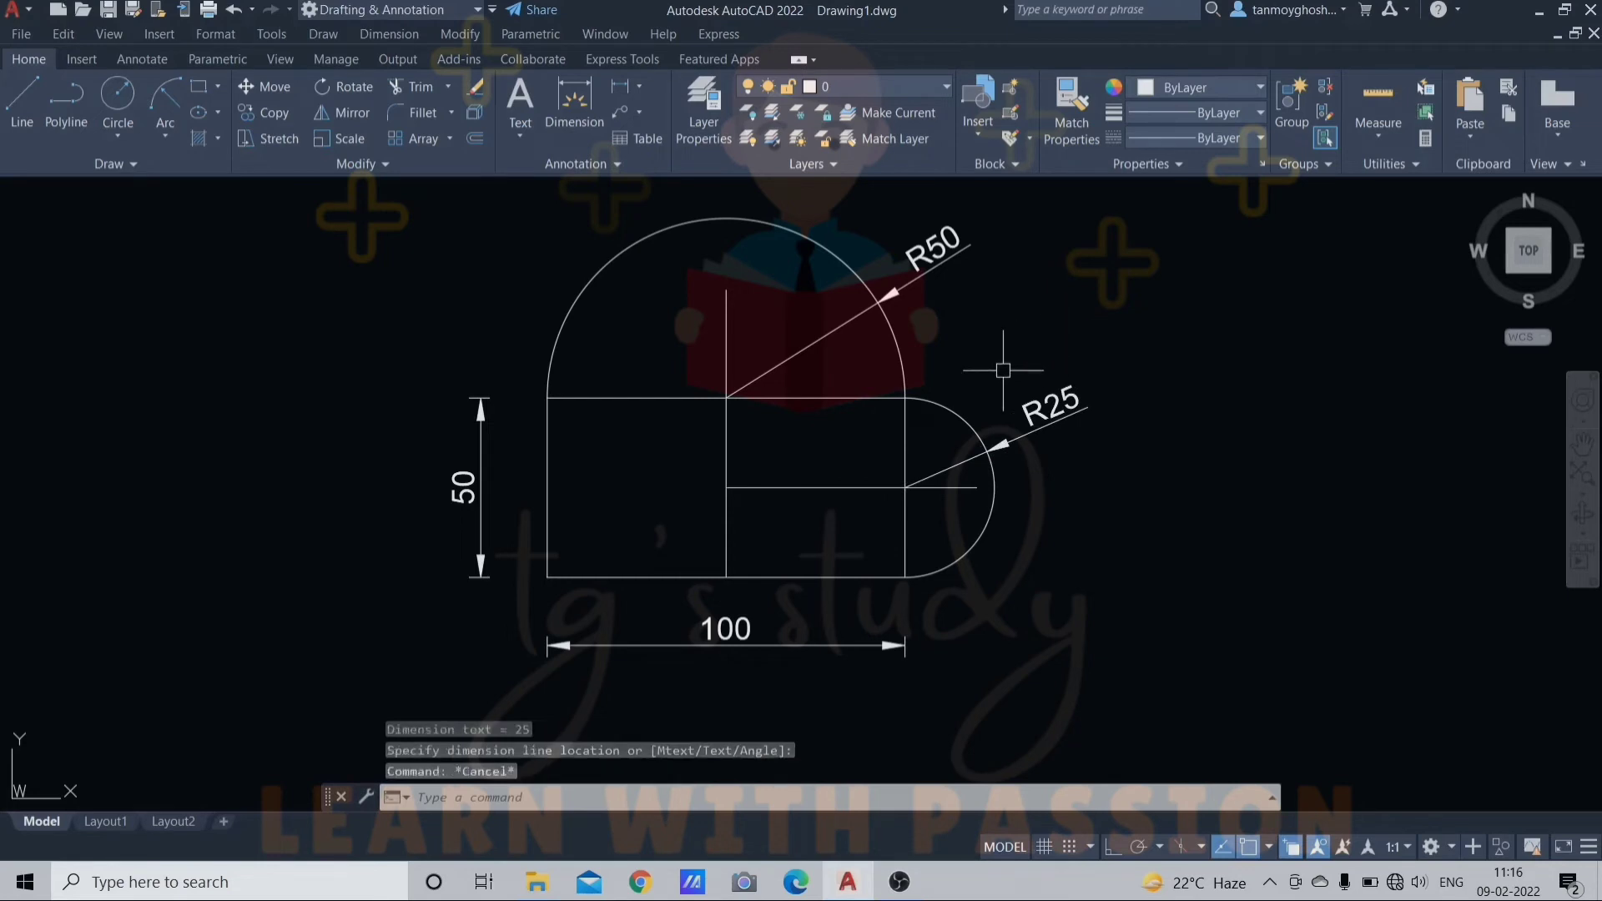
# Remove both radius-defined arcs and their radius dimensions, keeping the dimensioned rectangle and its centre lines
pyautogui.click(966, 423)
pyautogui.click(988, 258)
pyautogui.click(832, 319)
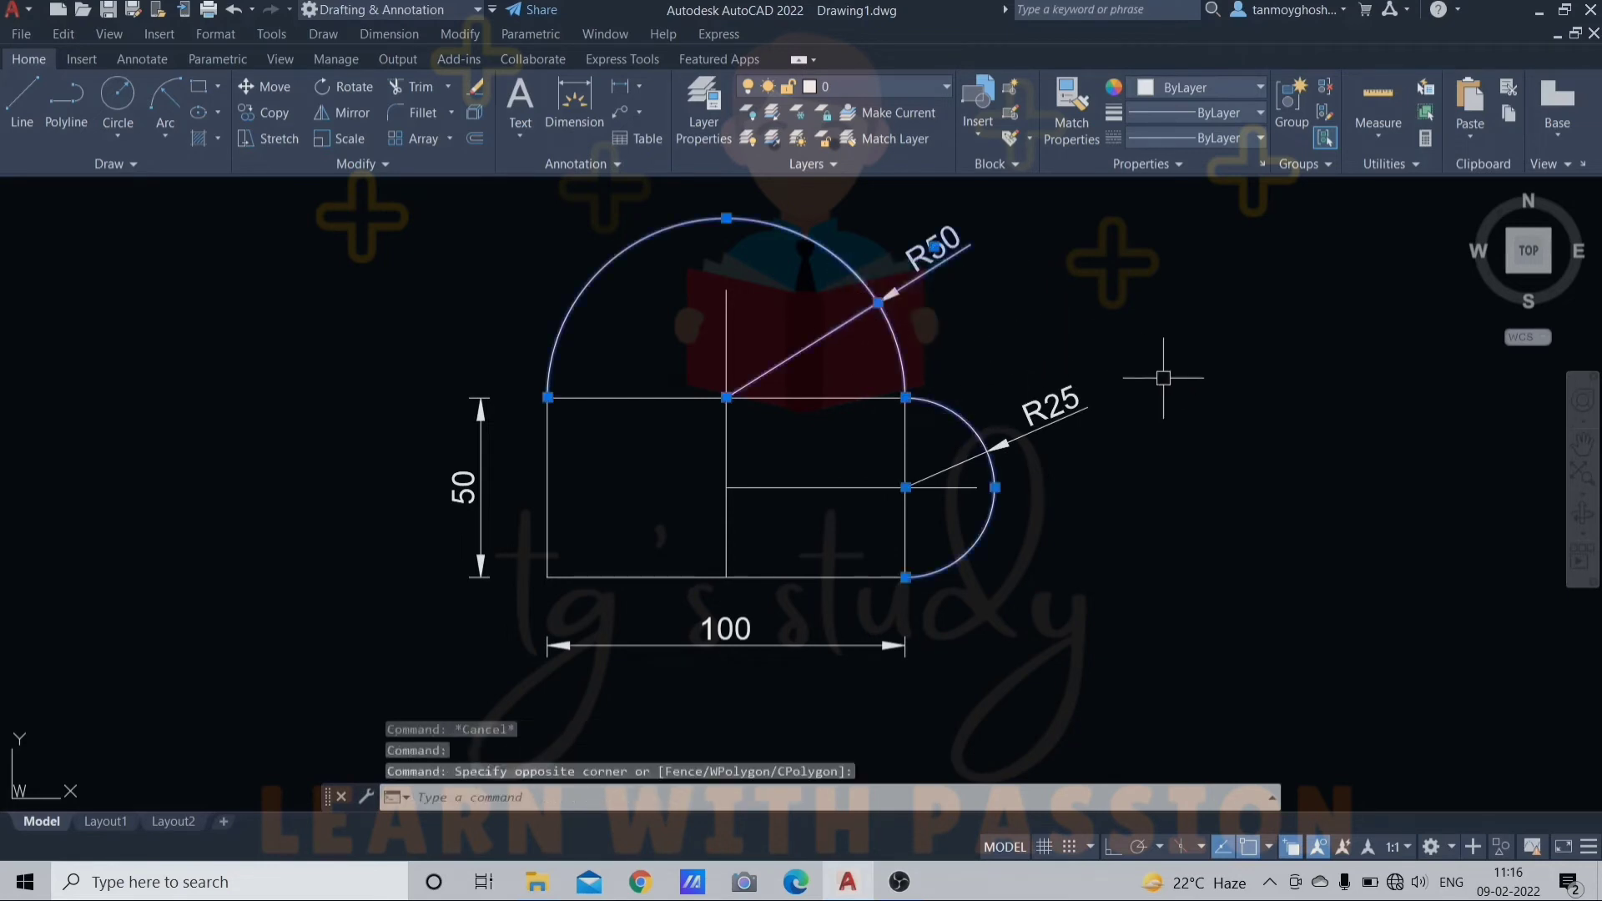
pyautogui.click(1143, 368)
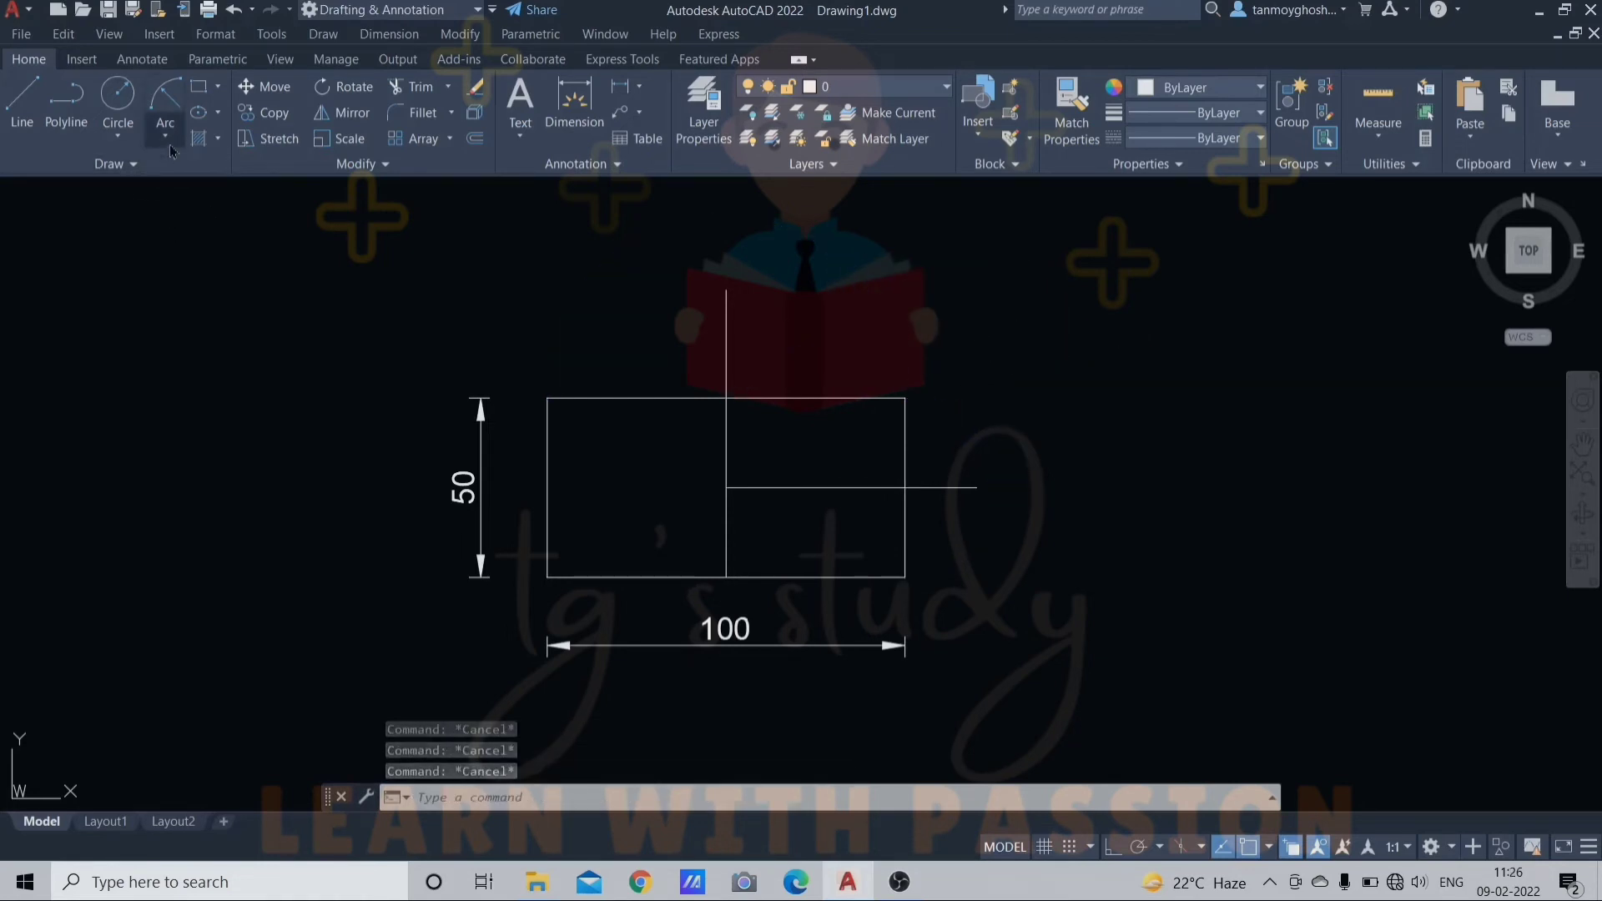
# Draw a Start, End, Direction arc from the rectangle's bottom-right corner to its top-right corner with a tangent direction of 41°
pyautogui.click(165, 132)
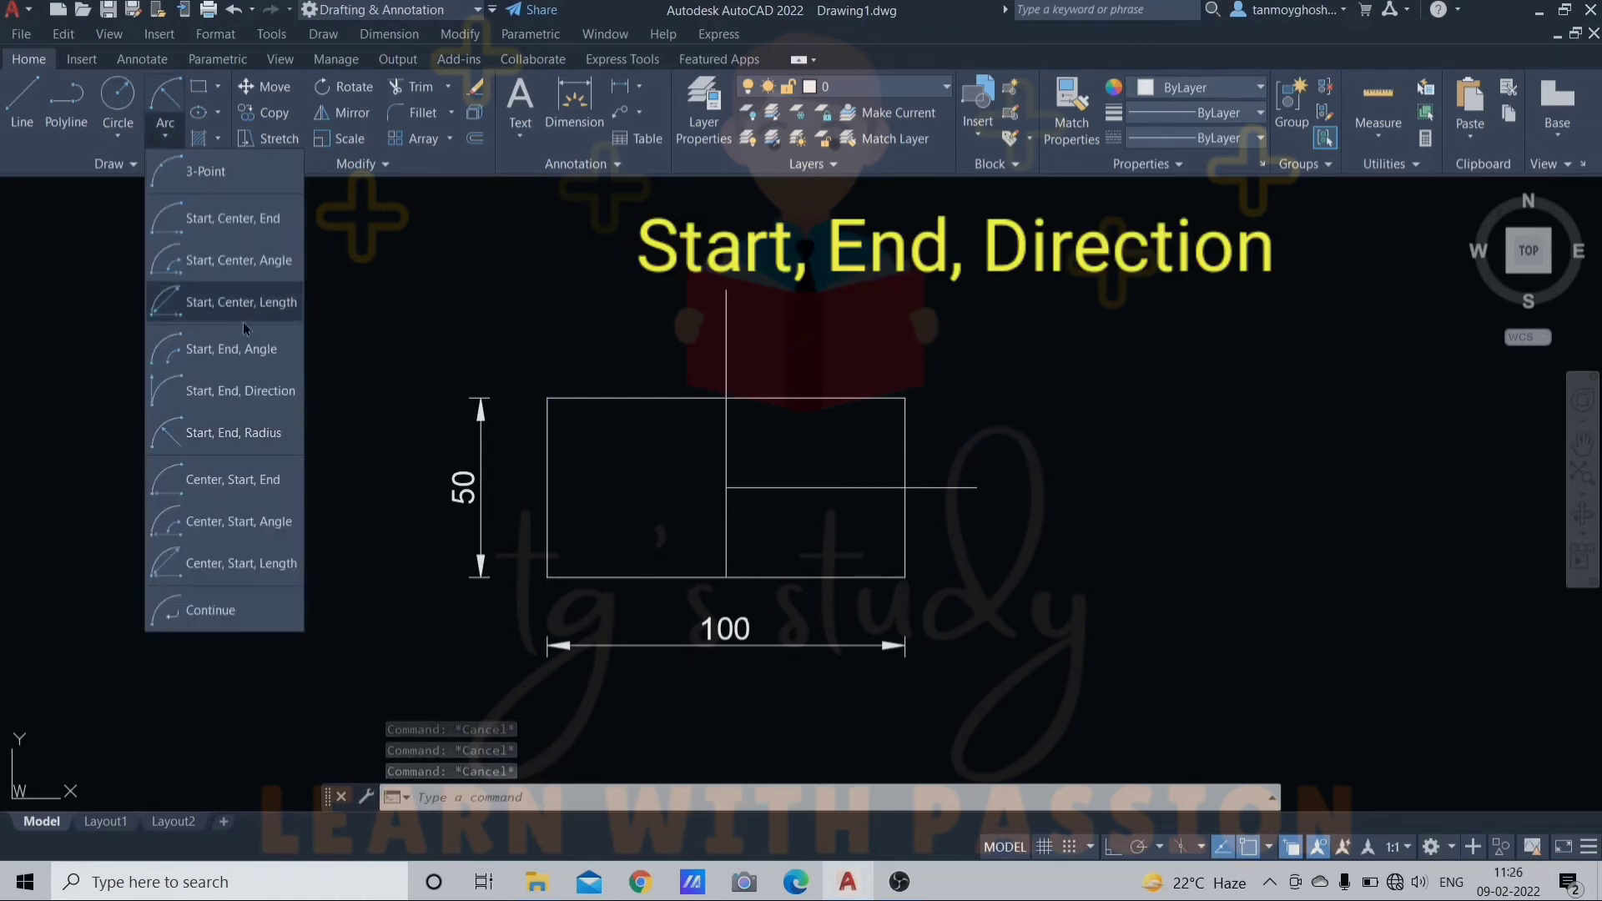
pyautogui.click(225, 392)
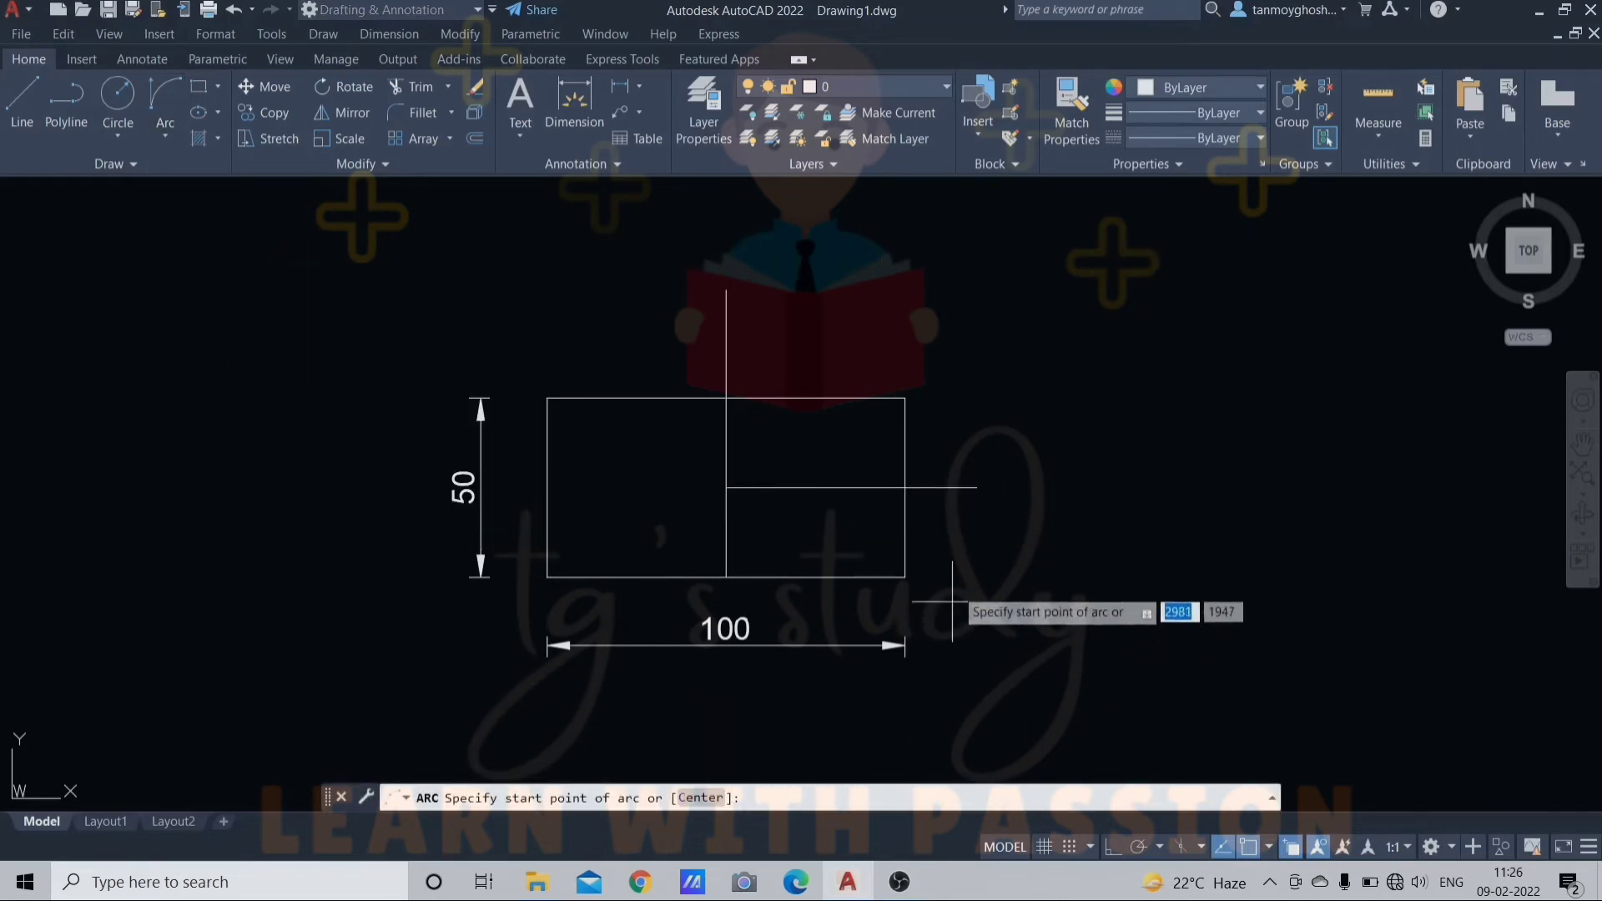
pyautogui.click(906, 577)
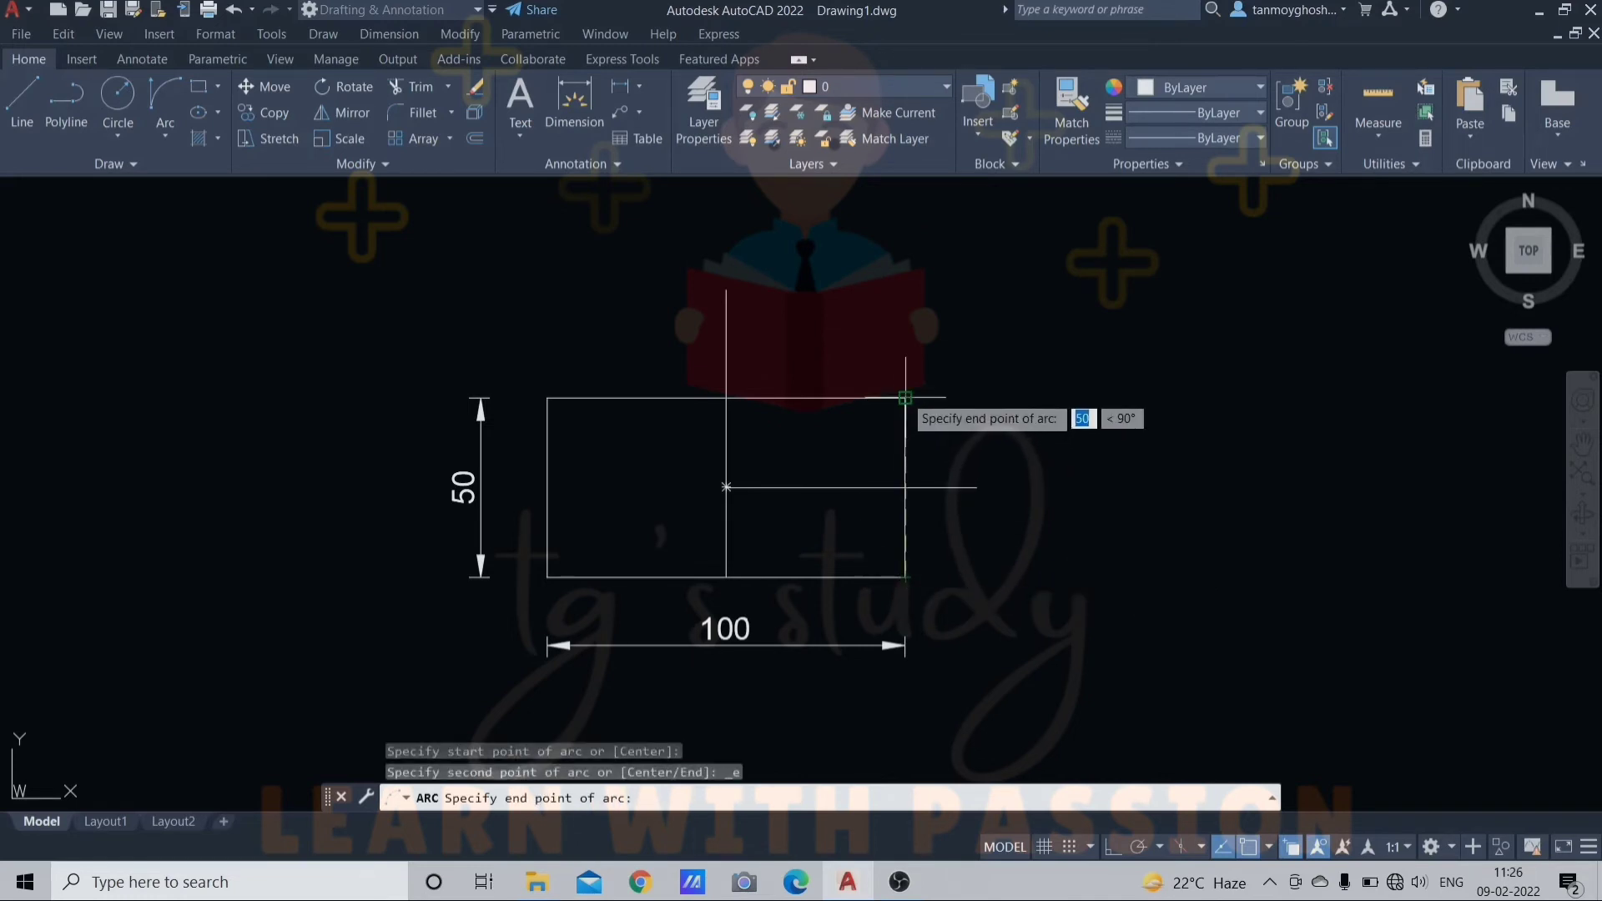
pyautogui.click(905, 398)
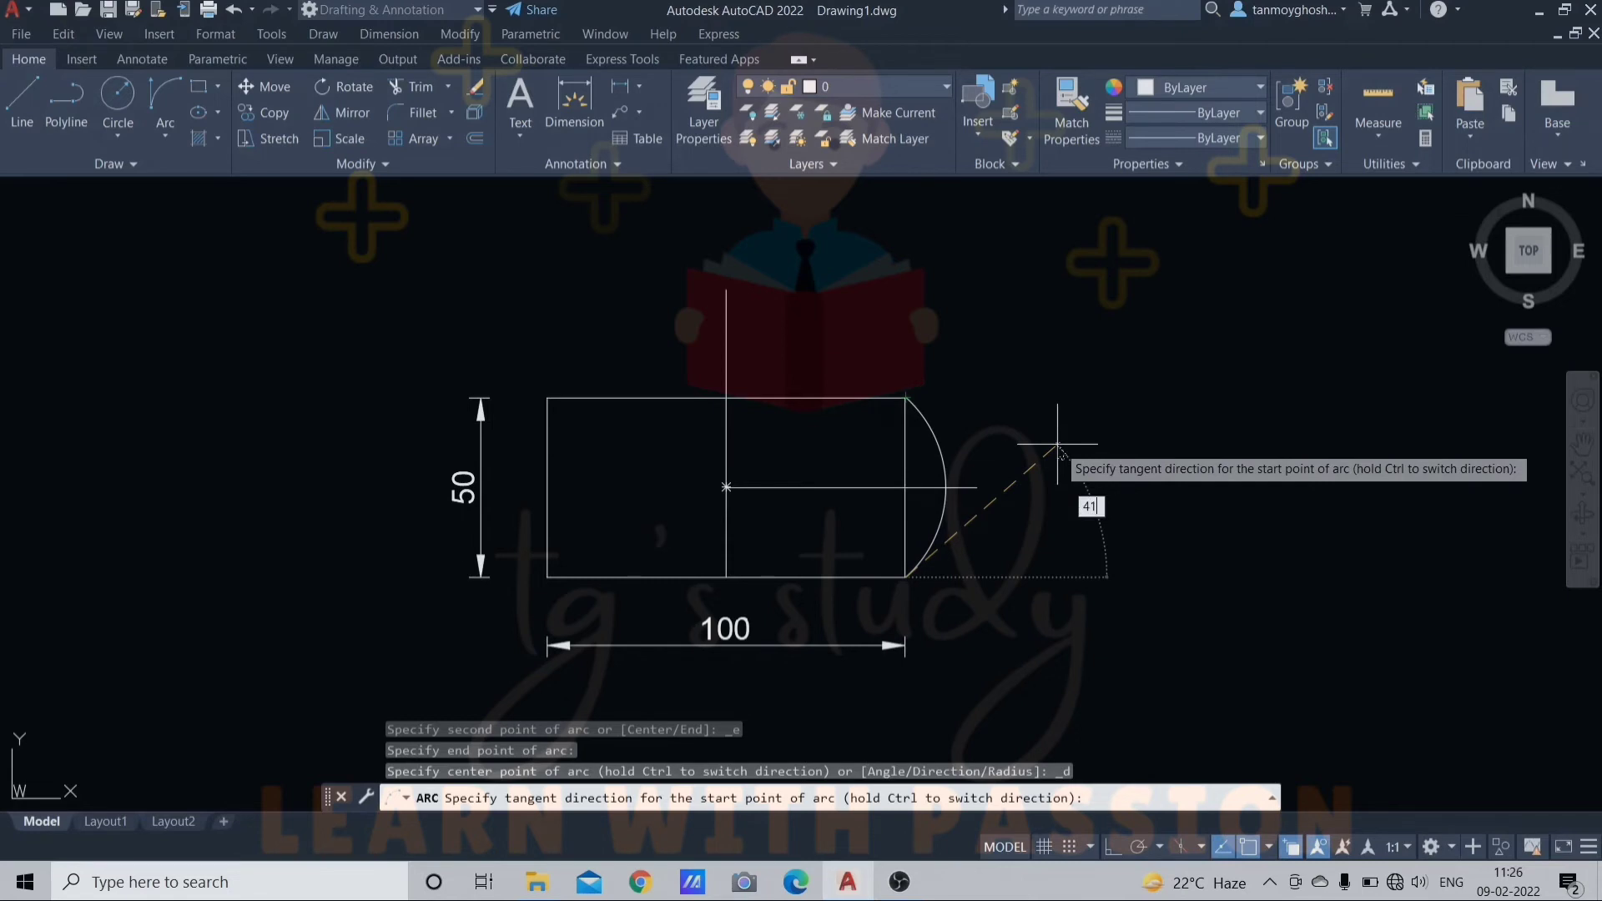
pyautogui.write('41')
pyautogui.press('Return')
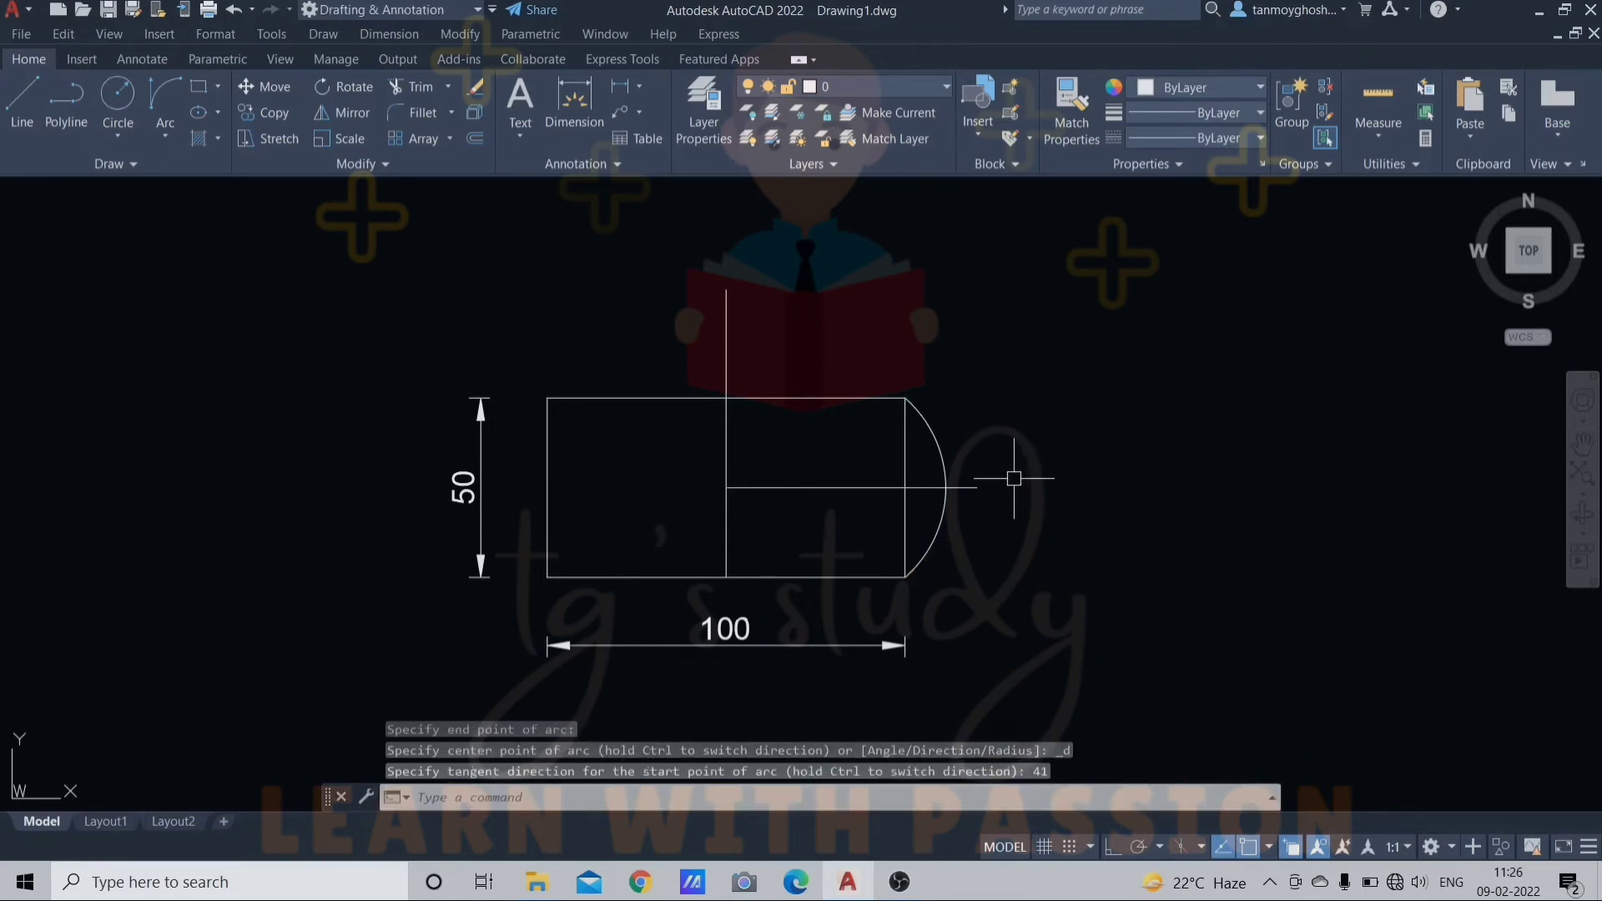
# Add an angular dimension to the tangent-direction arc, placed well outside the rectangle's right edge
pyautogui.write('DAN')
pyautogui.press('Return')
pyautogui.click(944, 467)
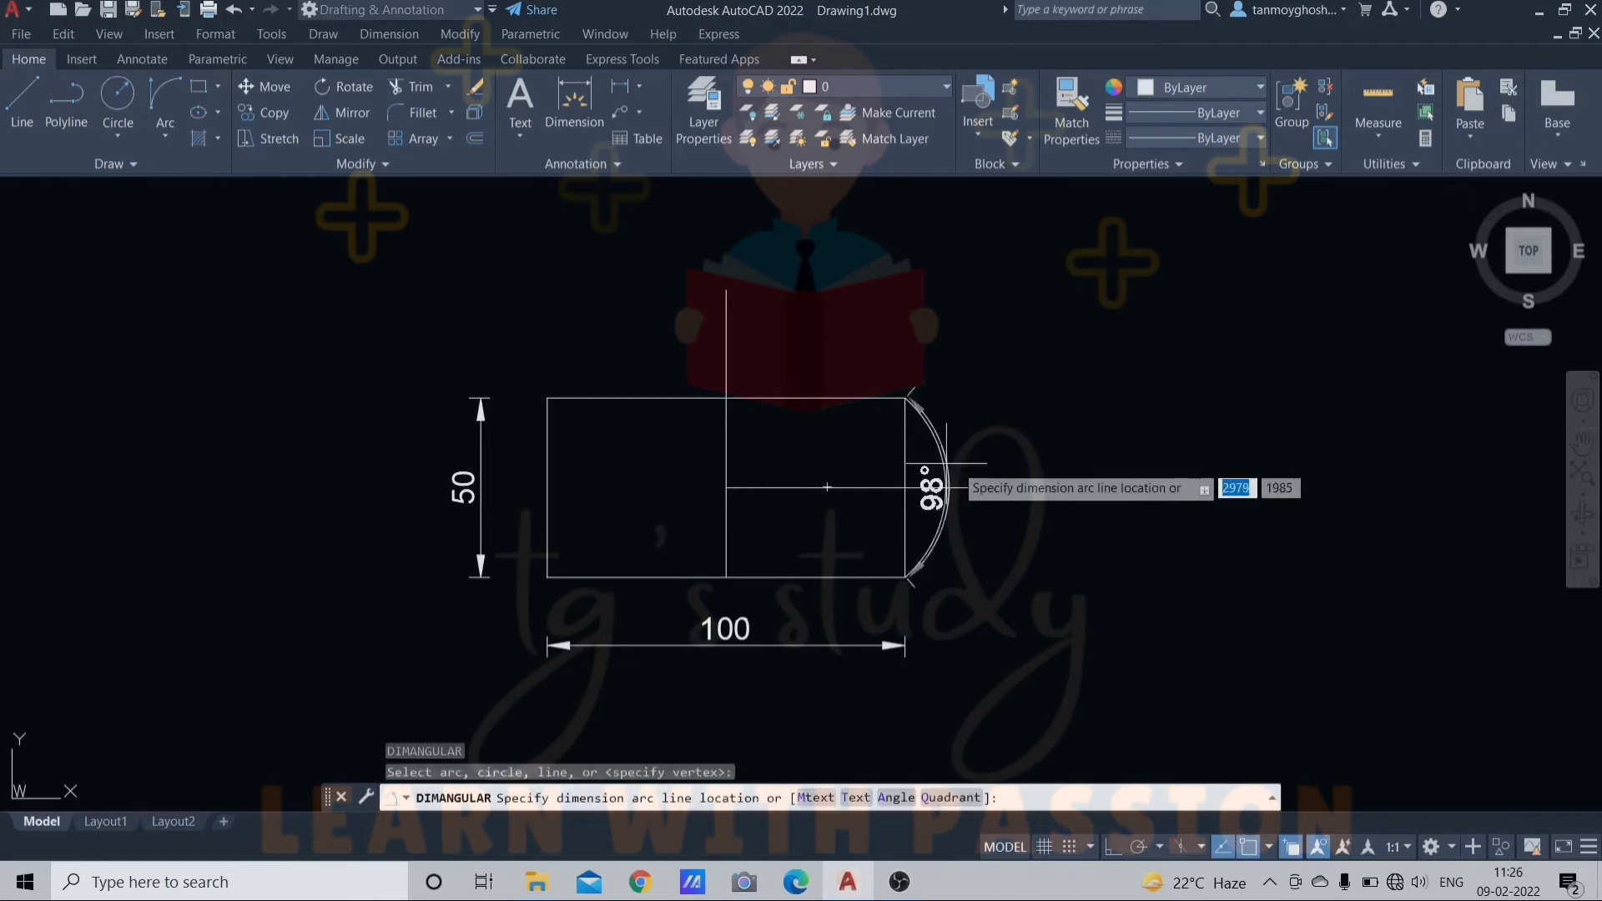
pyautogui.click(1064, 468)
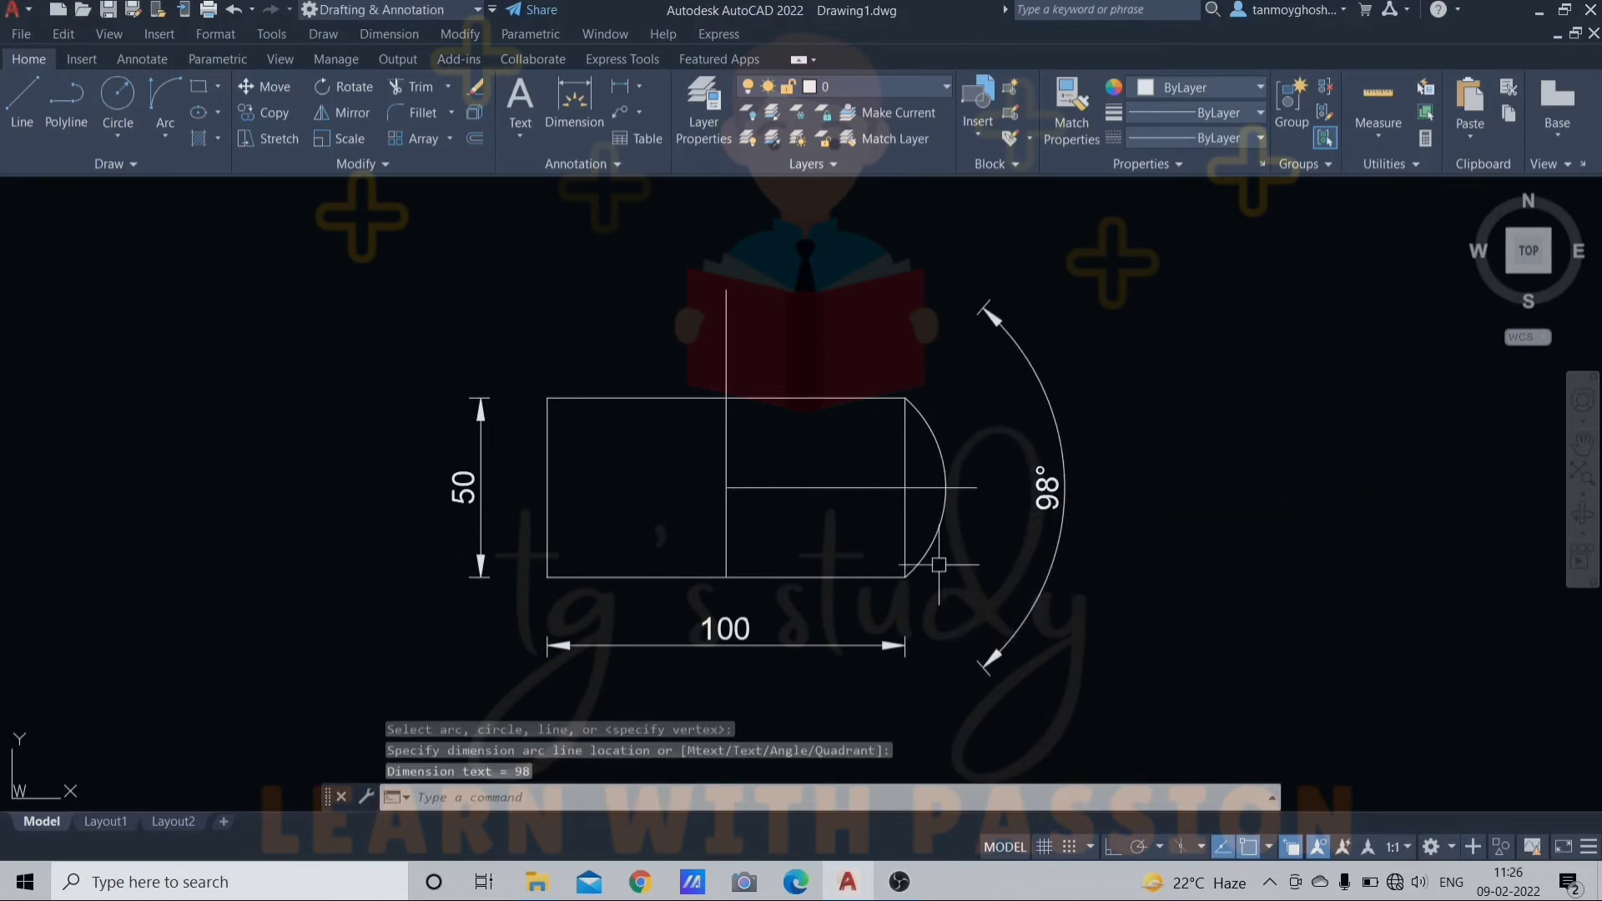
# Draw a line about 71 long from the rectangle's bottom-right corner, up to the right at an angle of 41°
pyautogui.write('l')
pyautogui.press('Return')
pyautogui.click(905, 577)
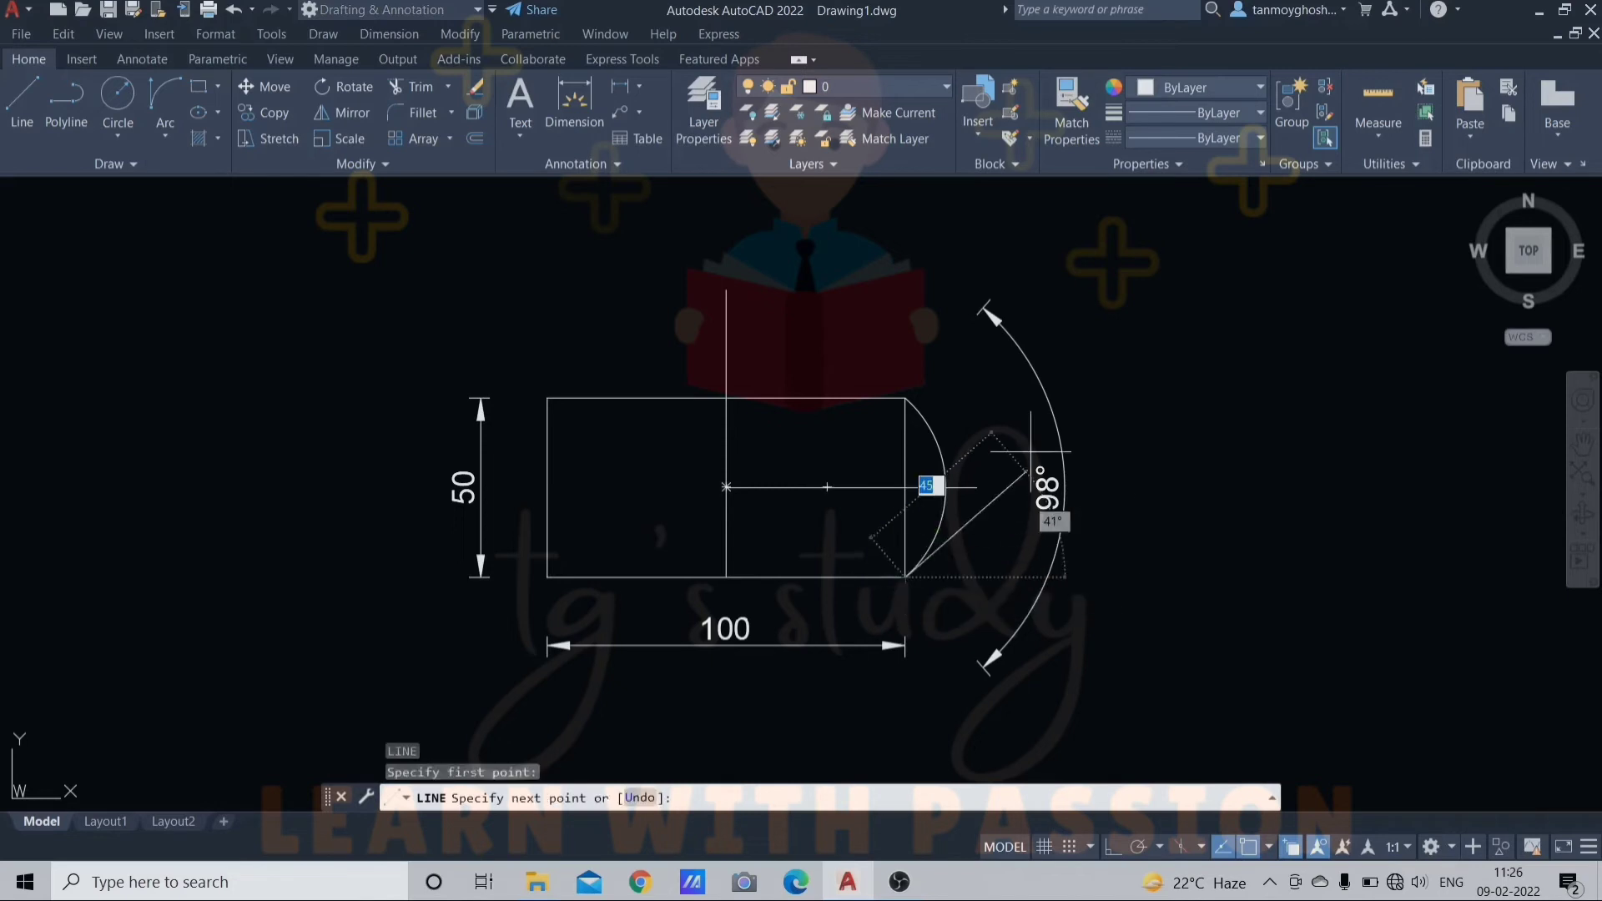
pyautogui.press('Tab')
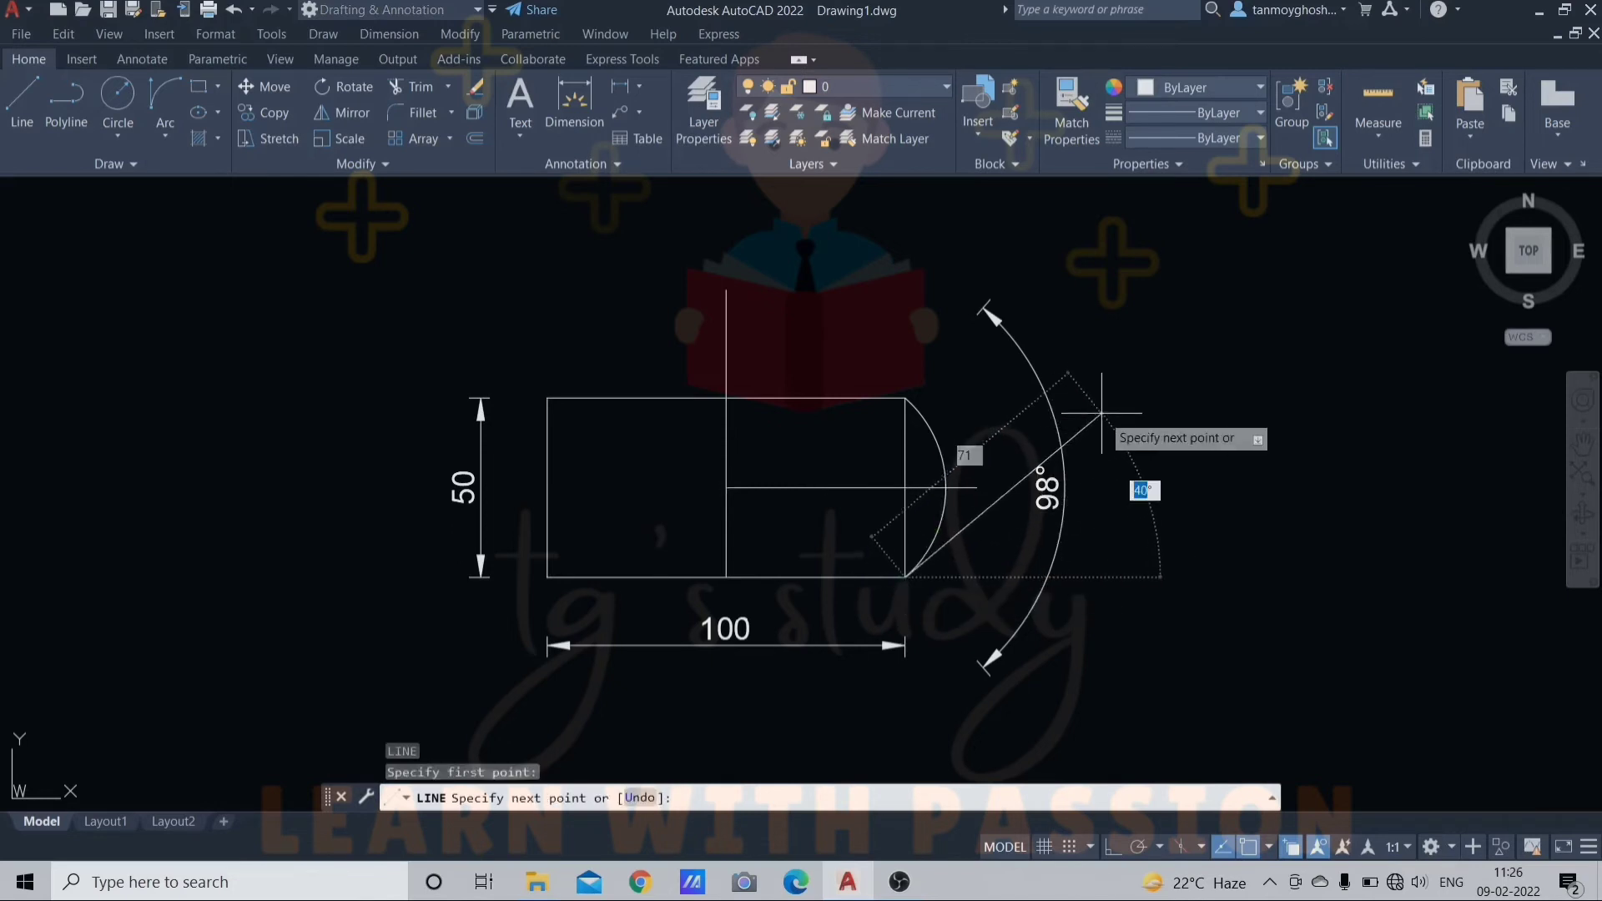
pyautogui.press('Return')
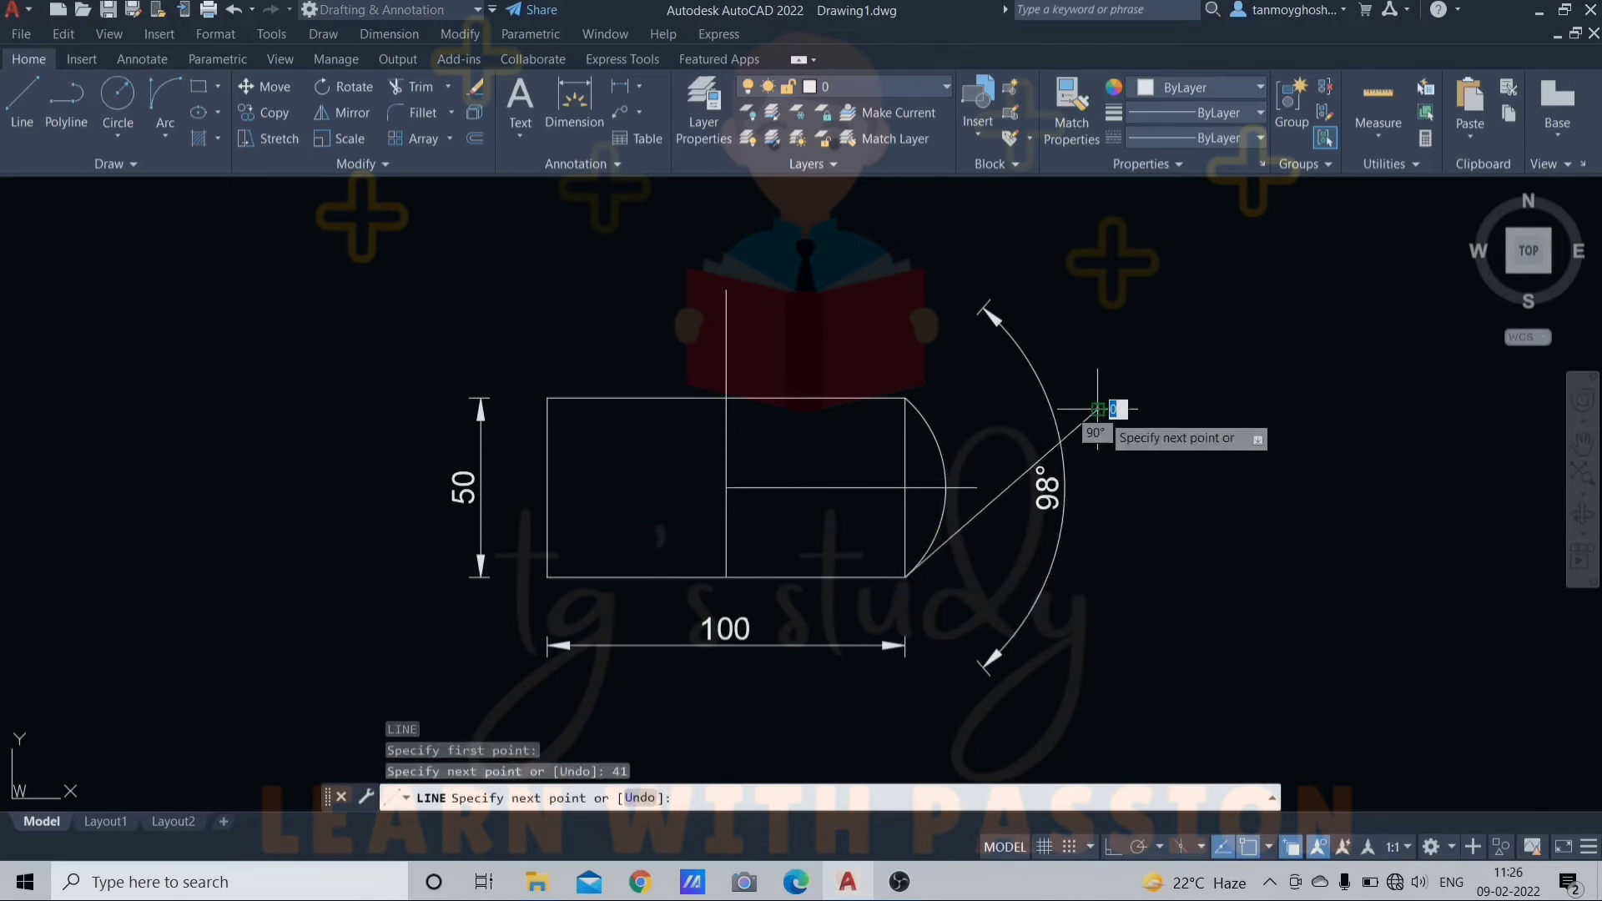
pyautogui.press('Escape')
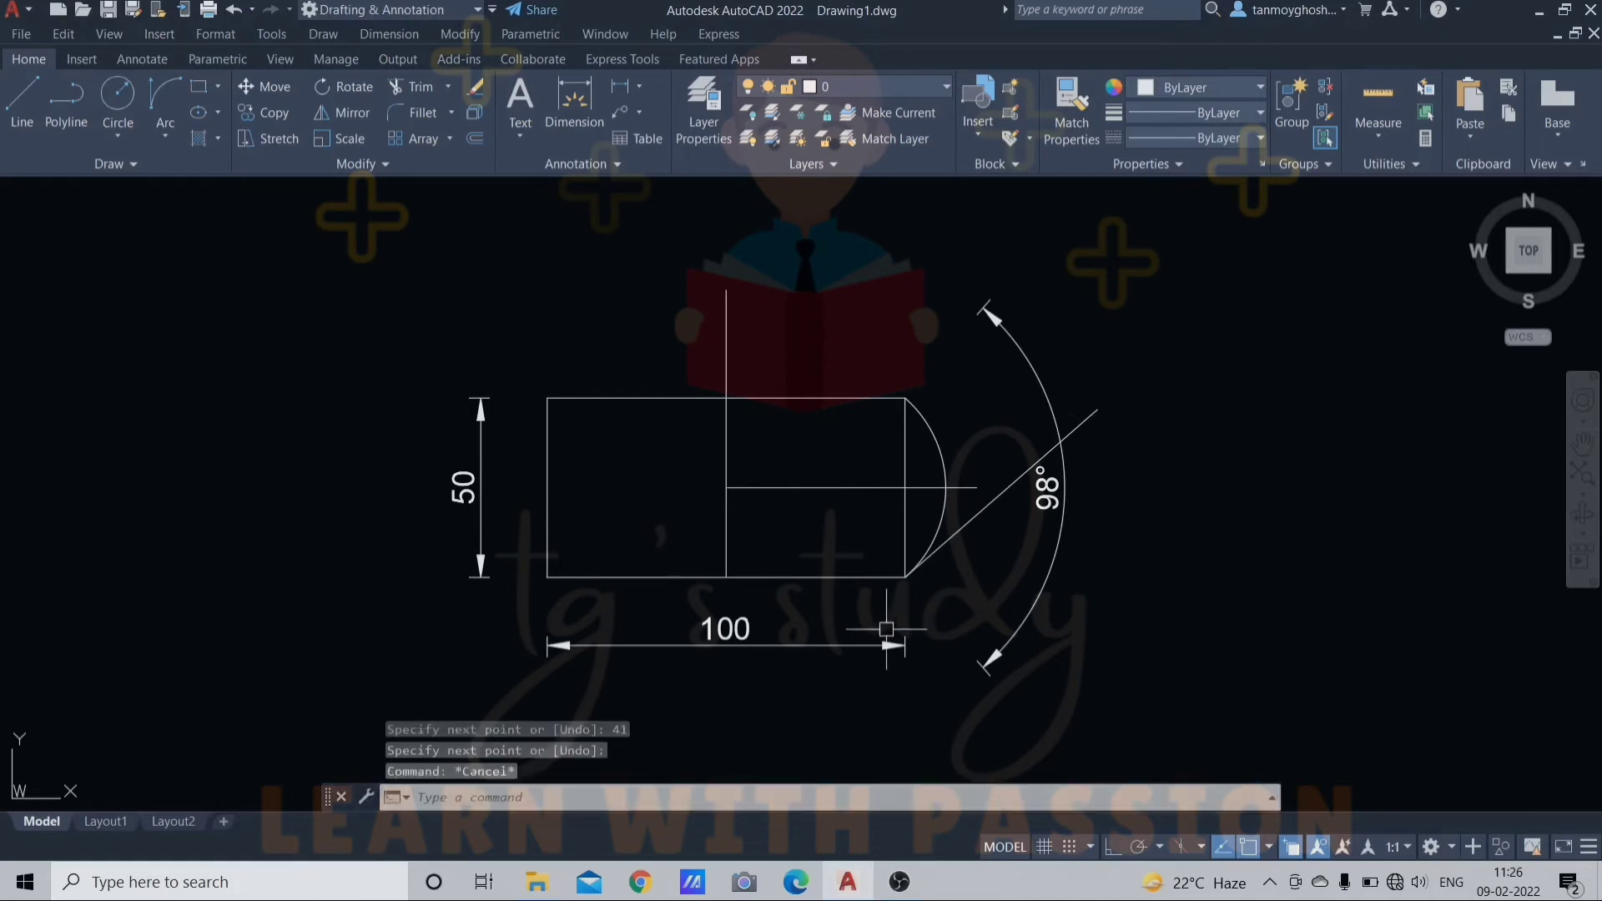
# Draw a short auxiliary line sloping down to the right, below the rectangle's bottom-right corner, across the path of the 41° line
pyautogui.write('l')
pyautogui.press('Return')
pyautogui.click(793, 605)
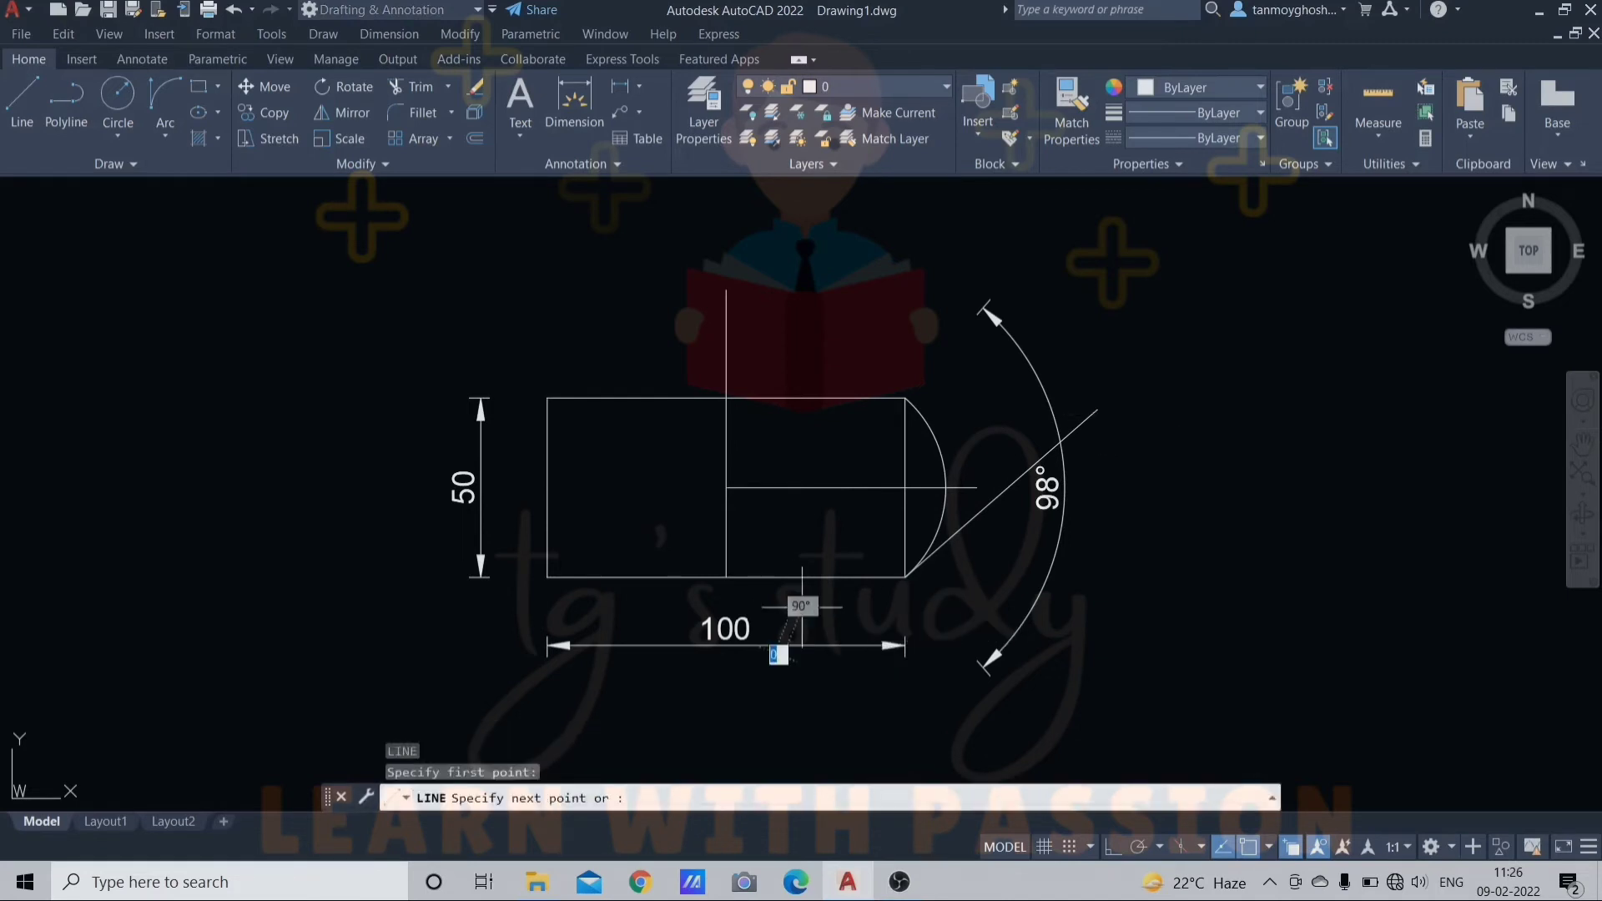
pyautogui.click(892, 708)
pyautogui.press('Escape')
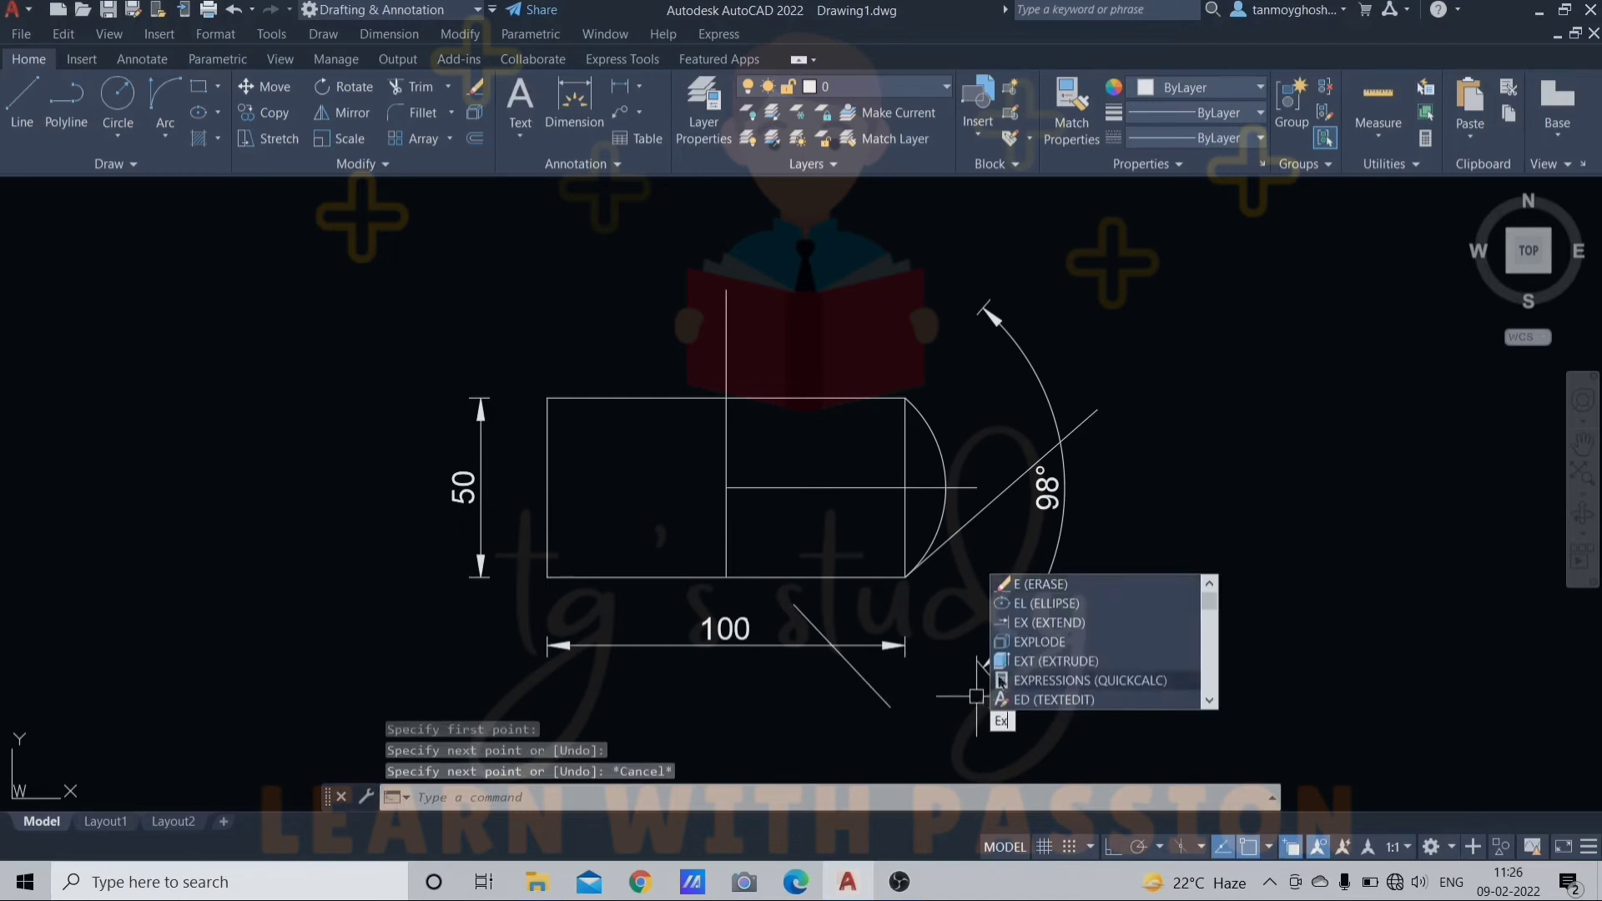
# Extend the 41° line past the rectangle's bottom-right corner to meet the sloping auxiliary line
pyautogui.press('Return')
pyautogui.press('Escape')
pyautogui.press('Escape')
pyautogui.press('Escape')
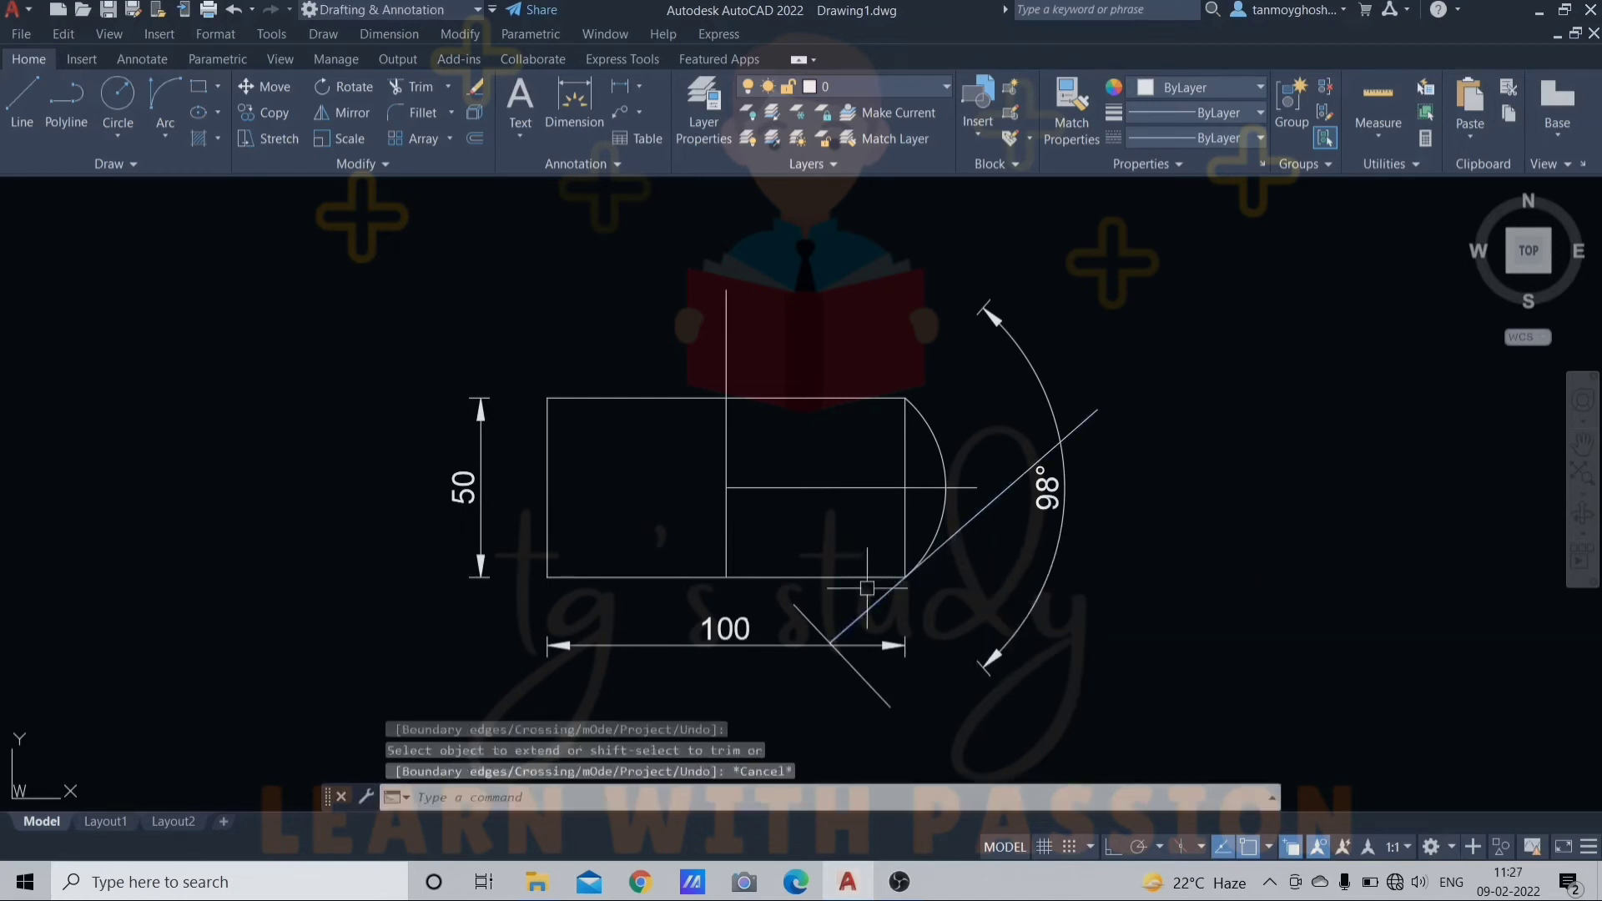
# Add an angular dimension between the rectangle's bottom edge and the extended 41° line, placed left of the bottom-right corner
pyautogui.write('dan')
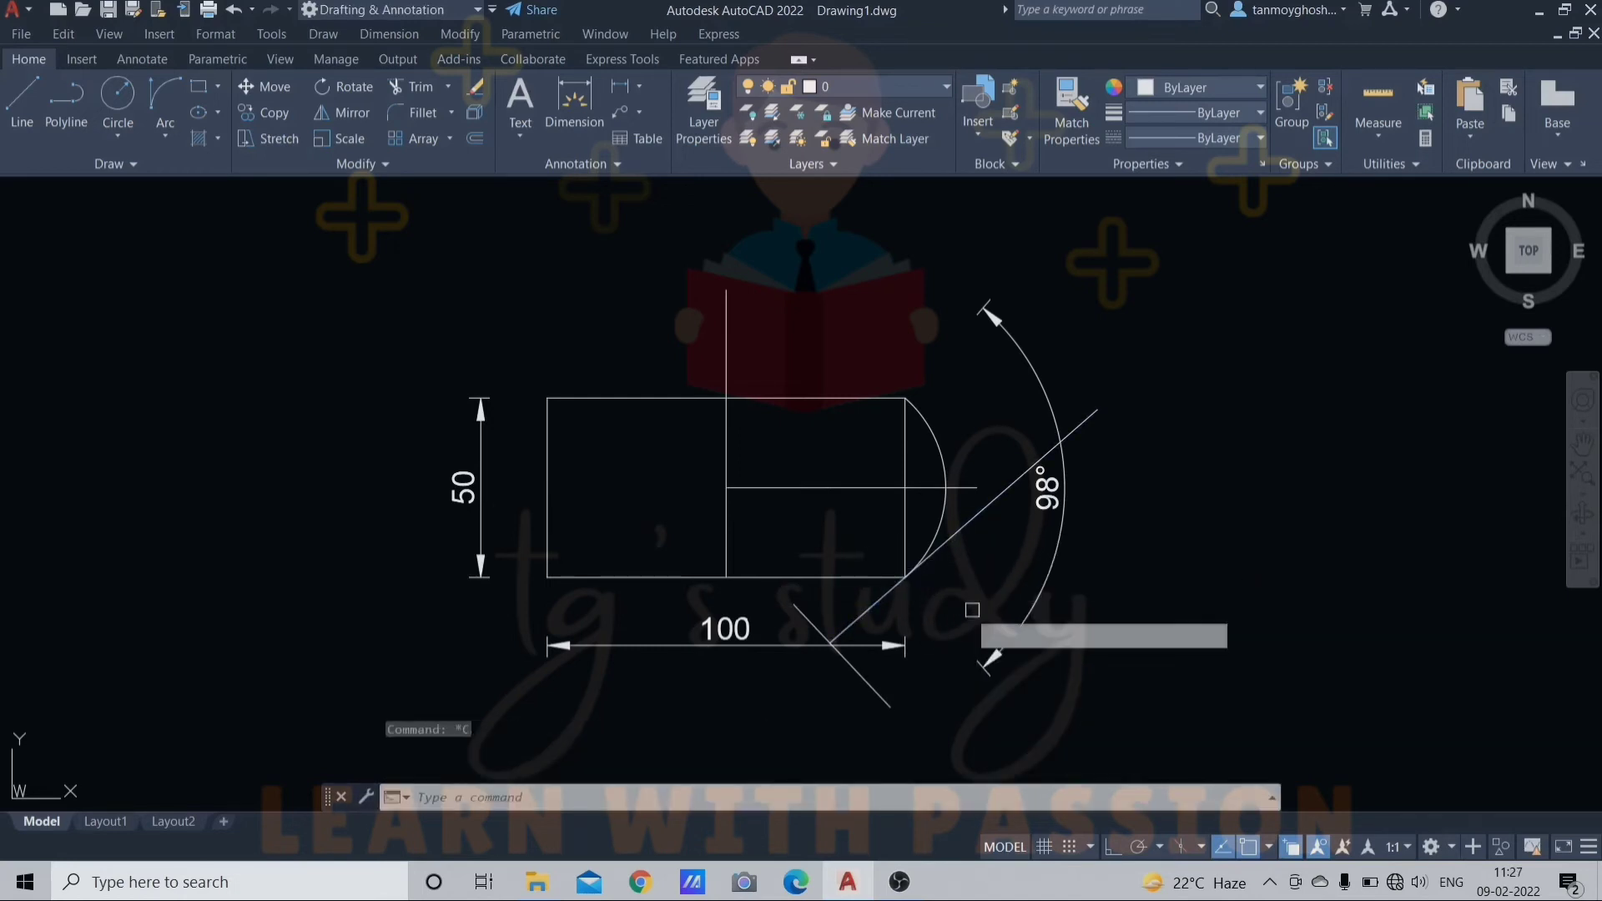
pyautogui.press('Return')
pyautogui.click(851, 575)
pyautogui.click(865, 606)
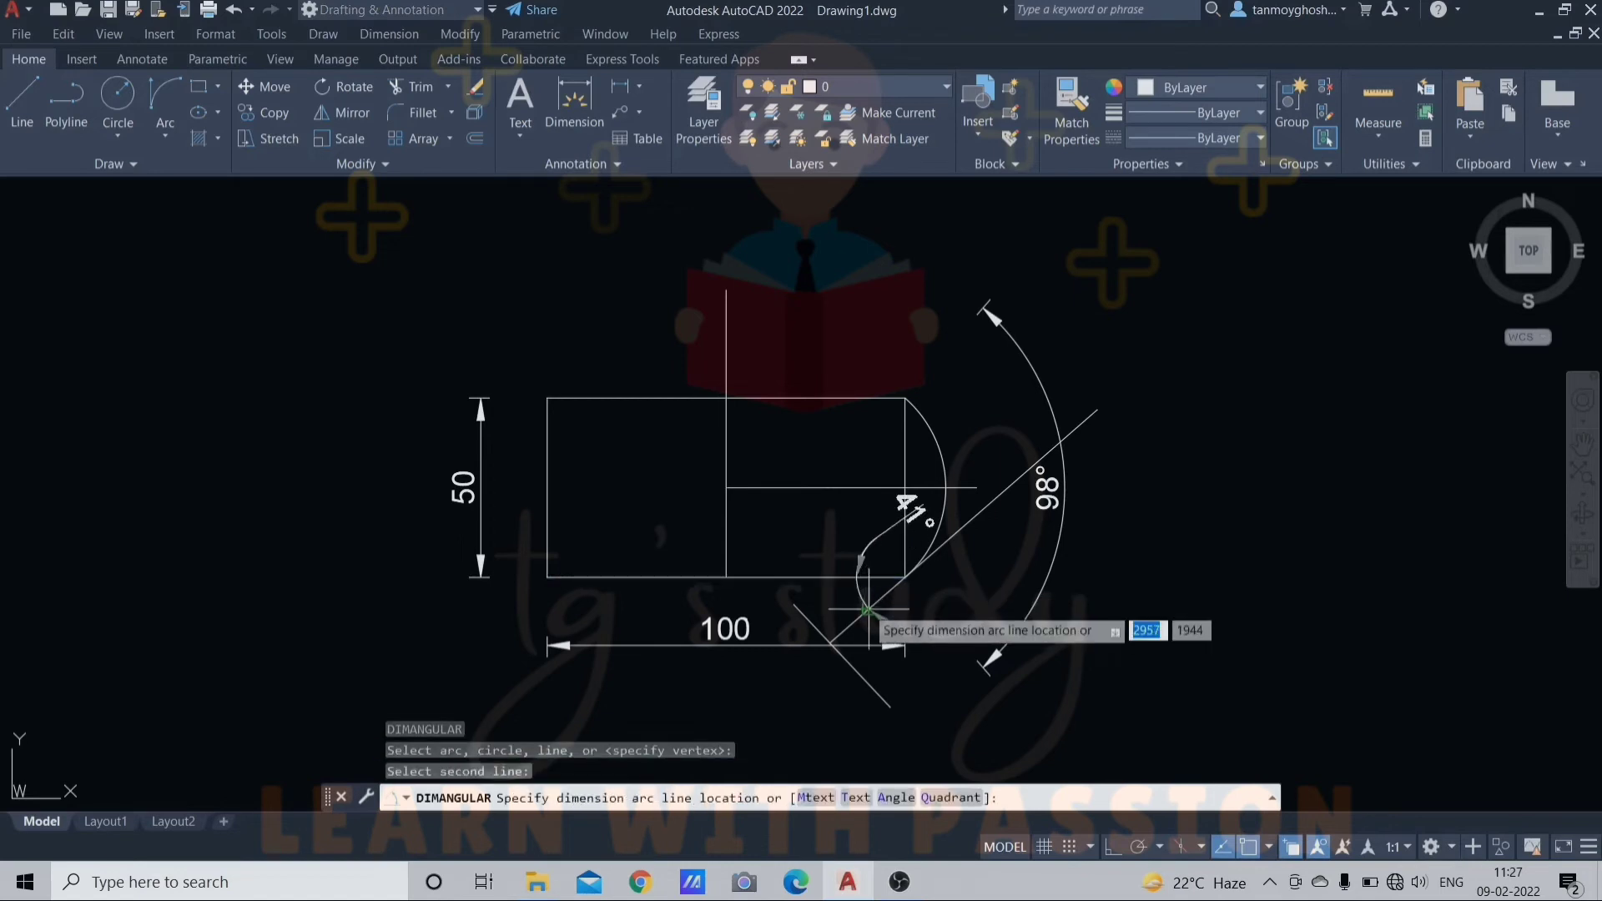
pyautogui.click(814, 625)
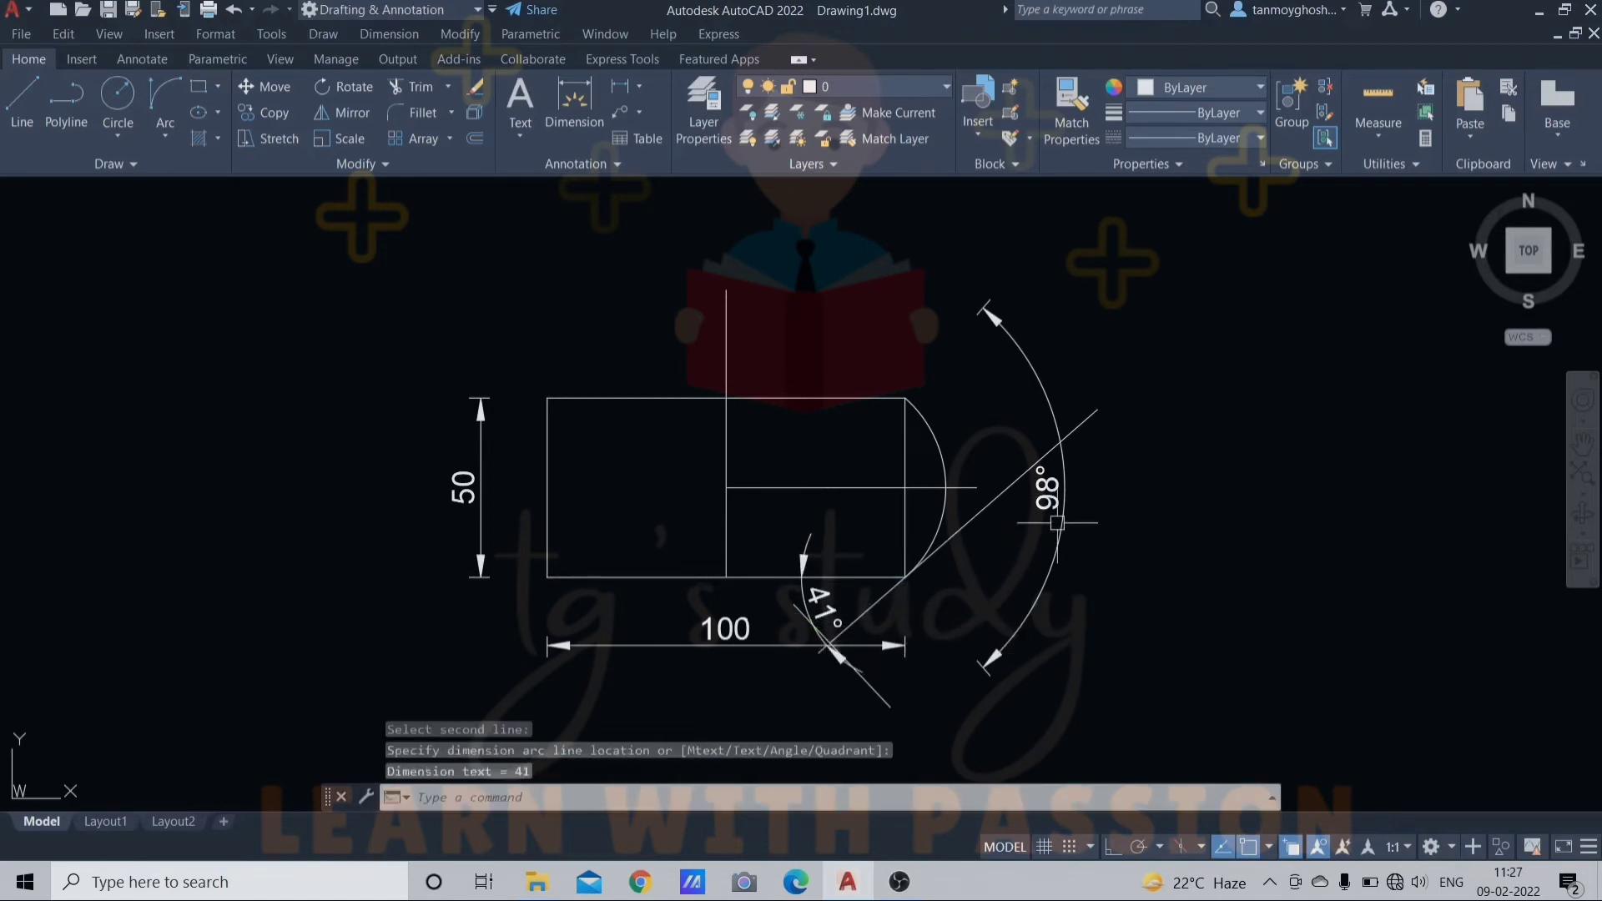
# Erase both angular dimensions, the 41° line, the sloping auxiliary line and the arc beside the rectangle's right edge
pyautogui.click(1155, 333)
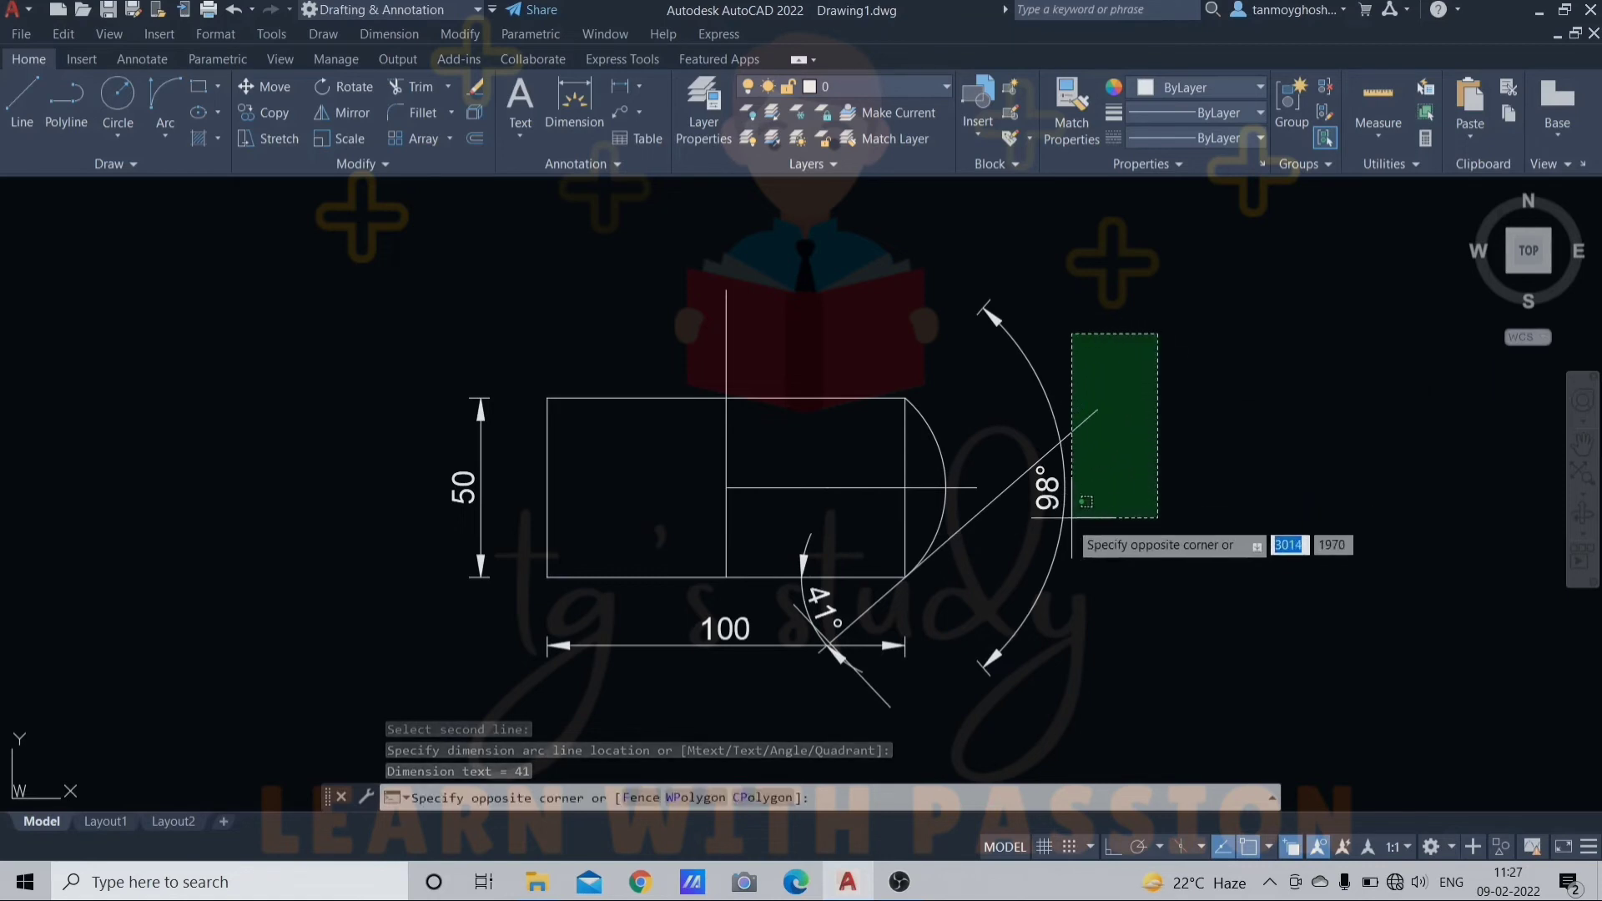
pyautogui.click(1021, 575)
pyautogui.press('Delete')
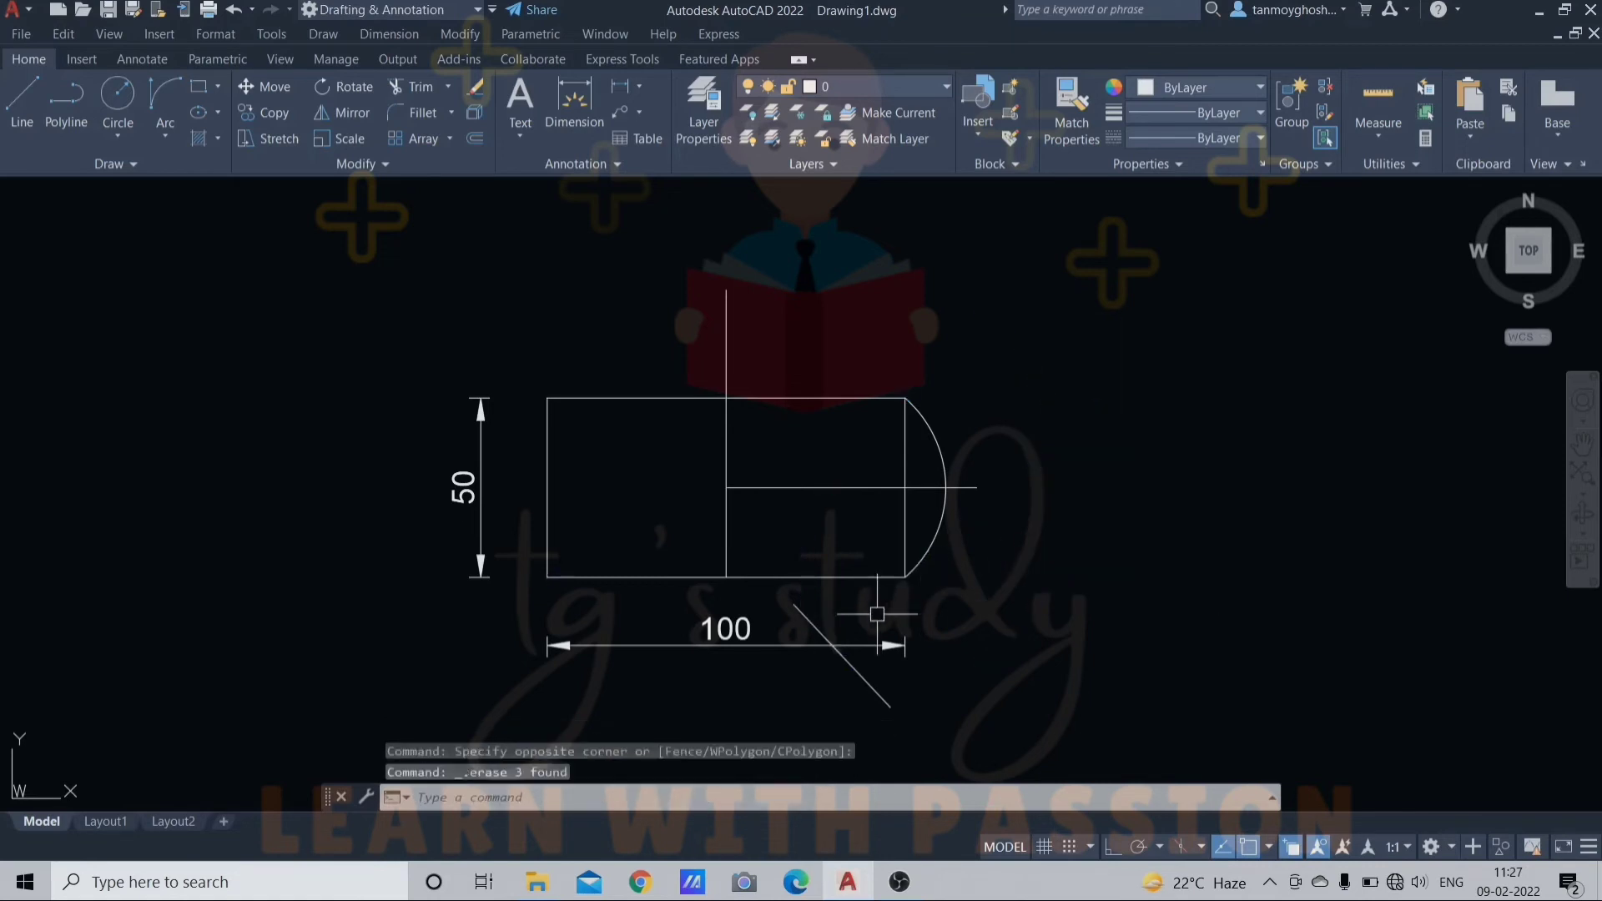
pyautogui.click(822, 634)
pyautogui.press('Delete')
pyautogui.click(944, 527)
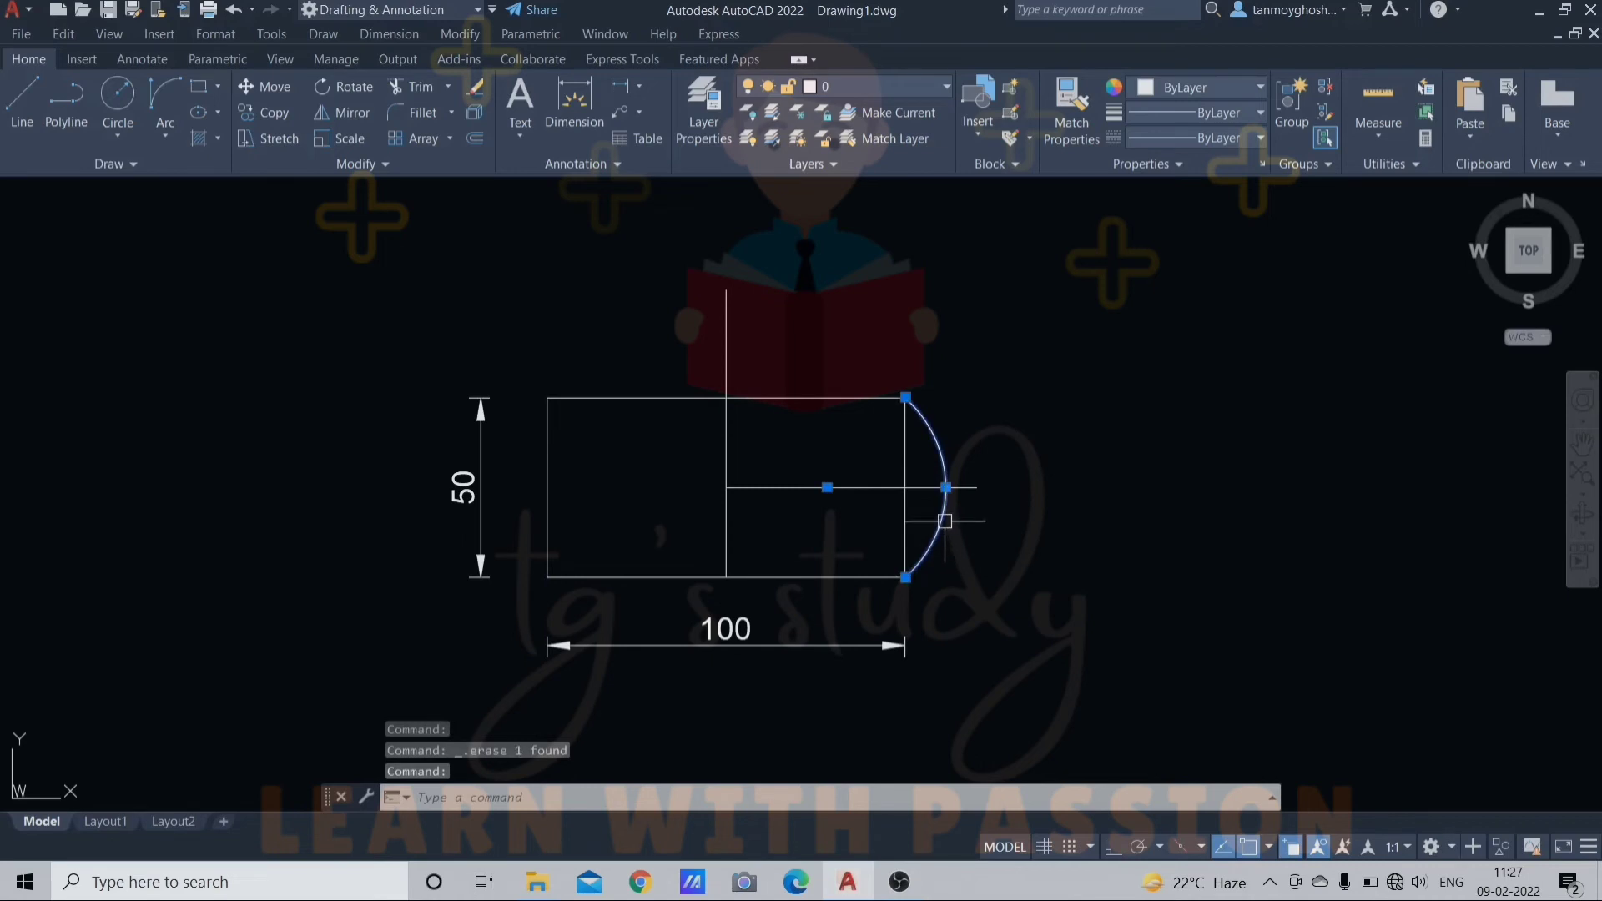
pyautogui.press('Delete')
# Draw a 3-Point arc from the rectangle's top-right corner through the vertical centre line's upper end to the top-left corner
pyautogui.click(165, 136)
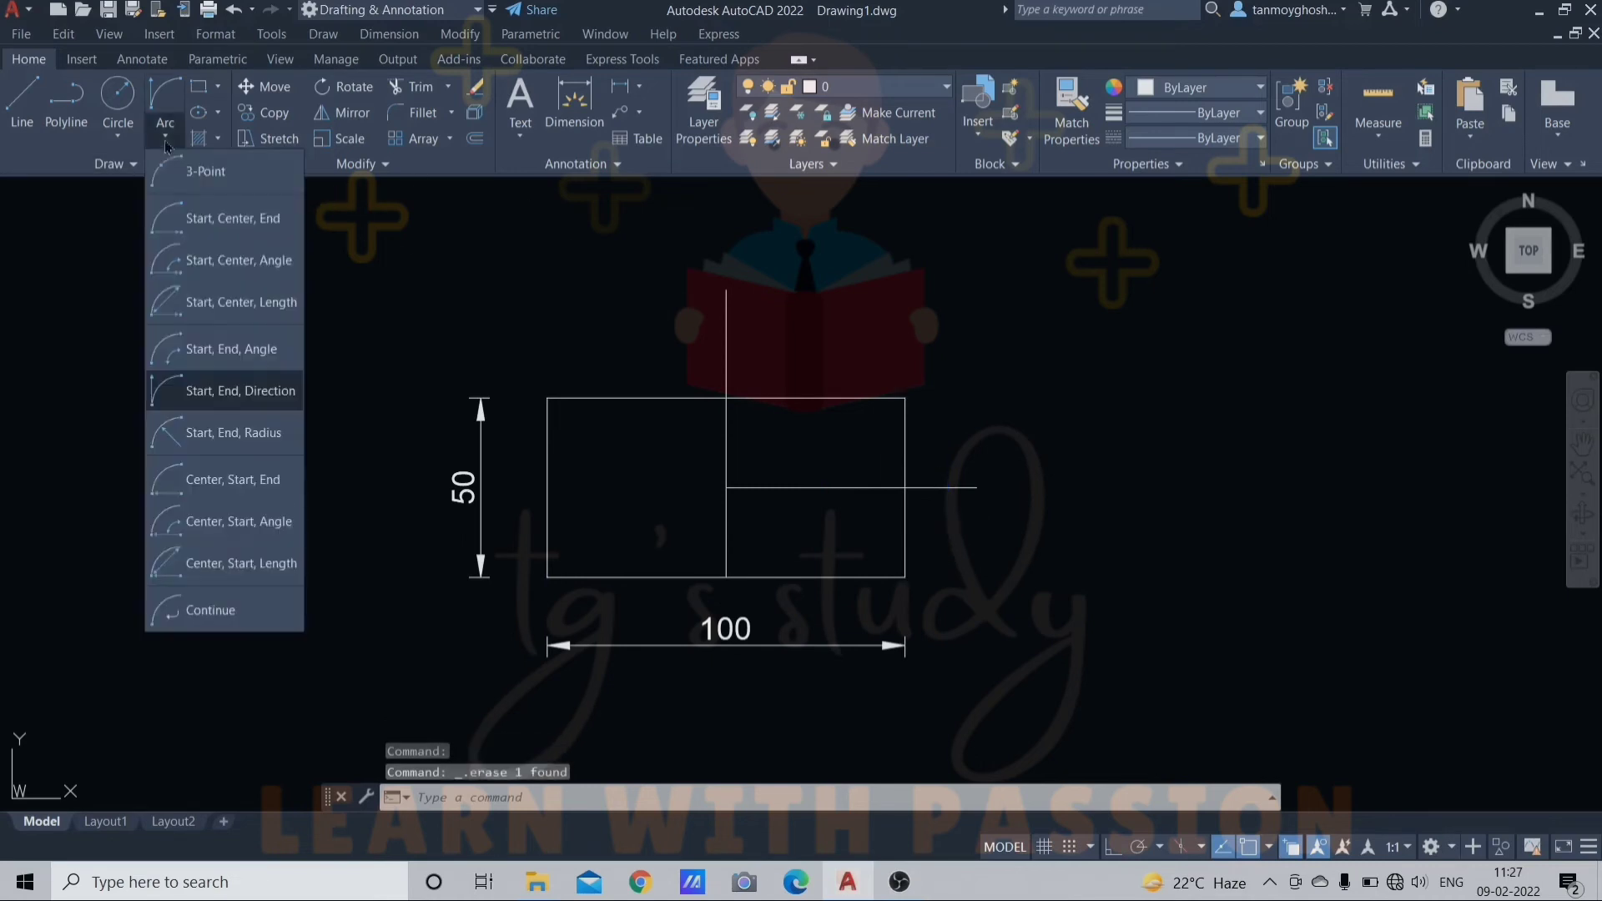
pyautogui.click(218, 177)
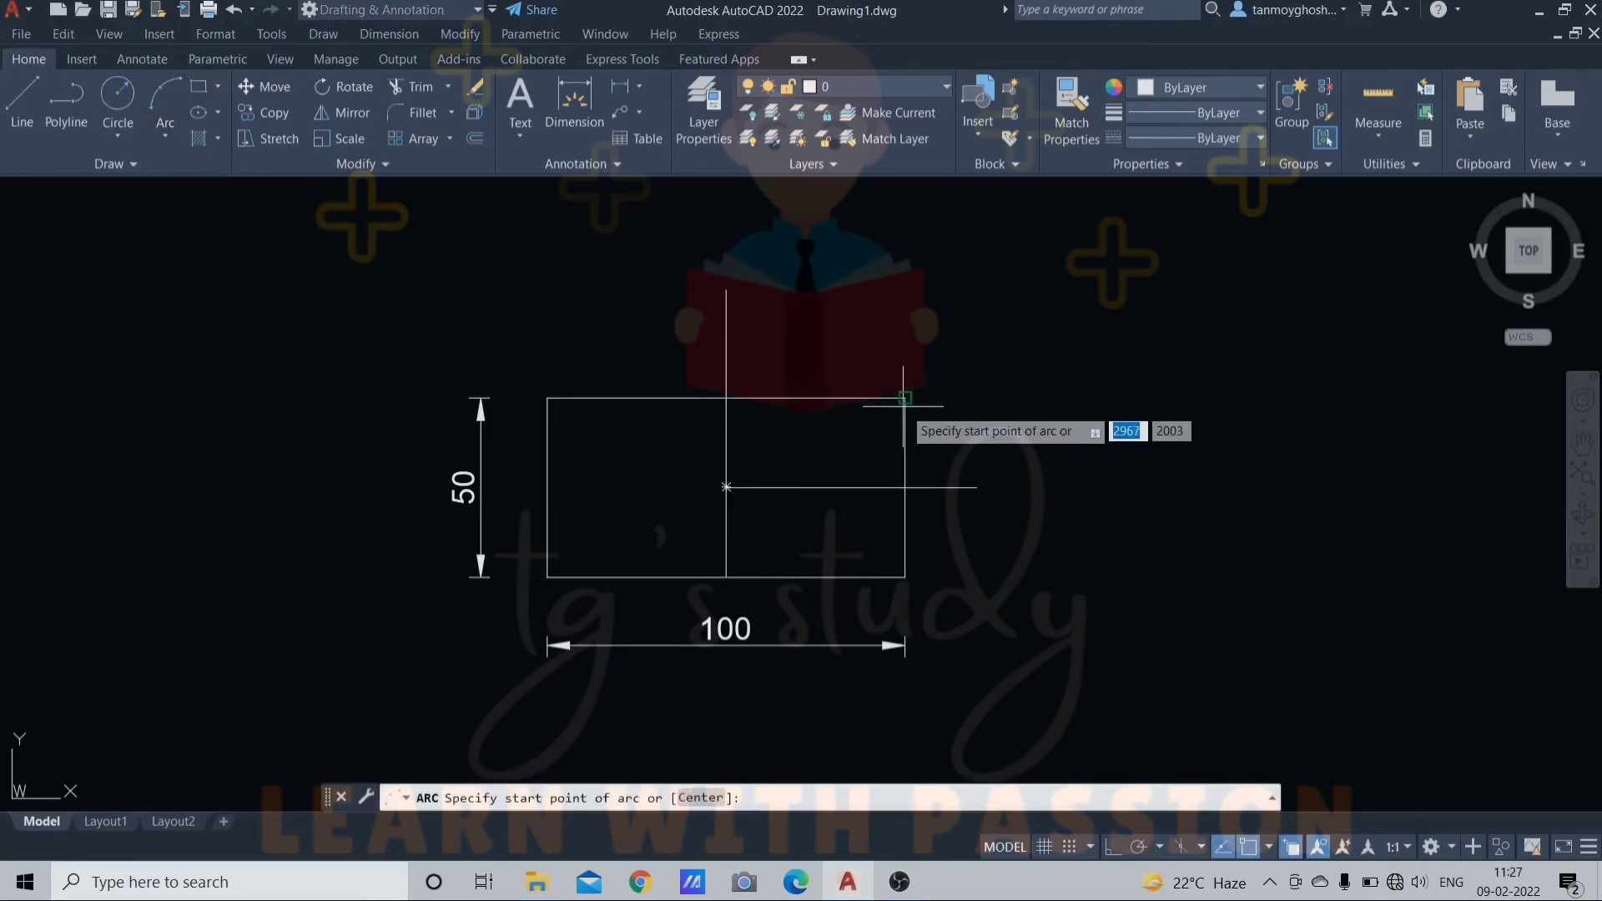
pyautogui.click(906, 398)
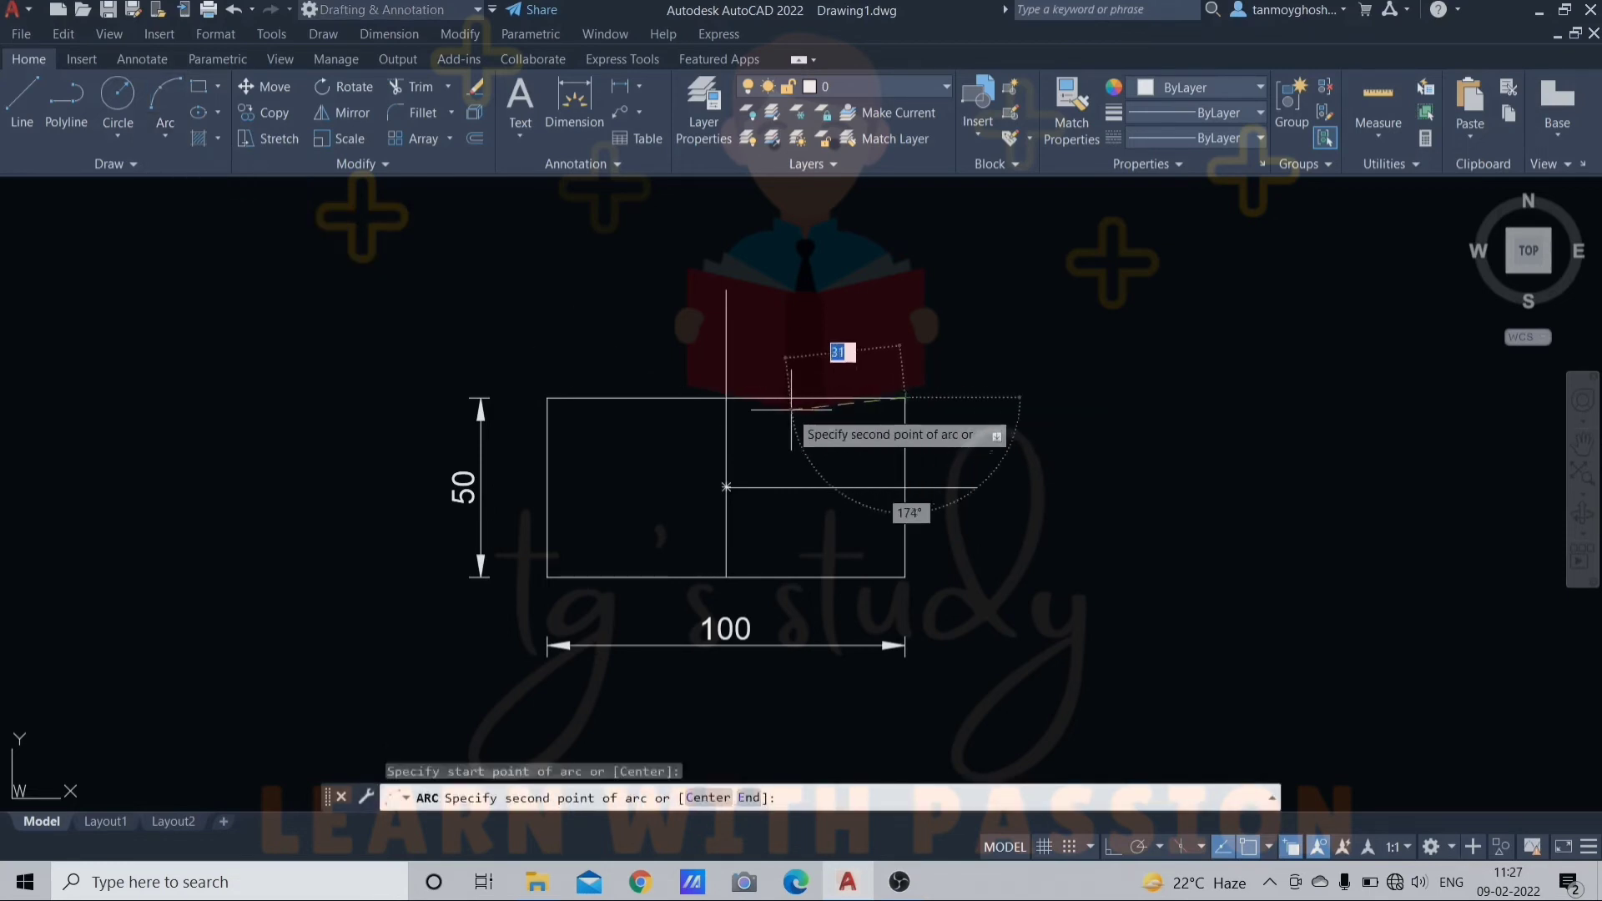
pyautogui.click(726, 288)
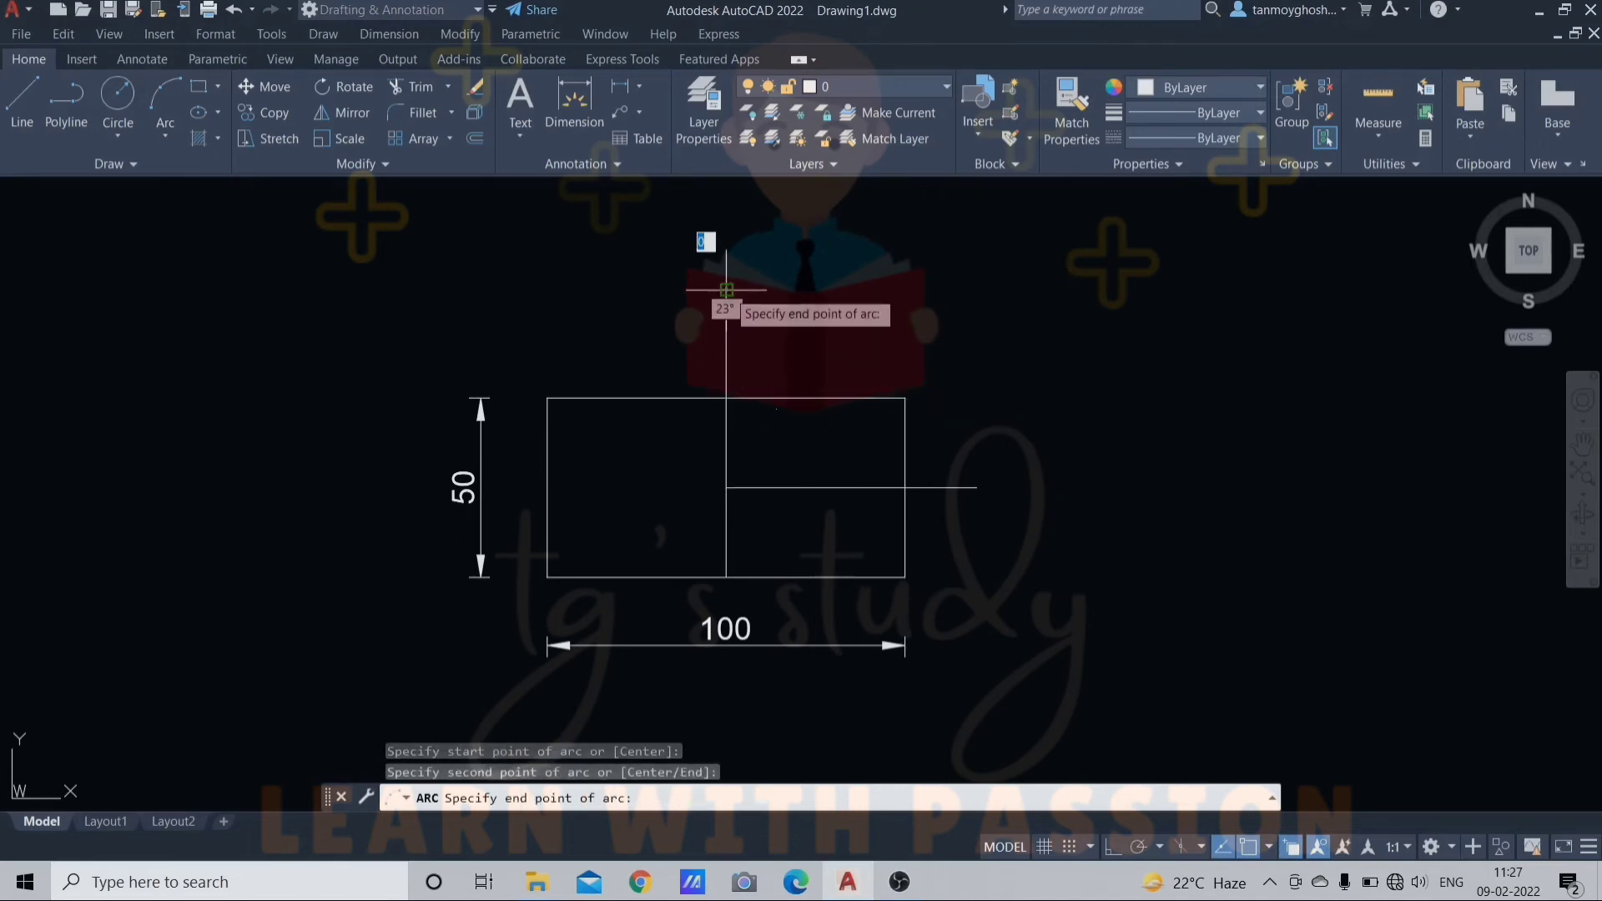
pyautogui.click(546, 399)
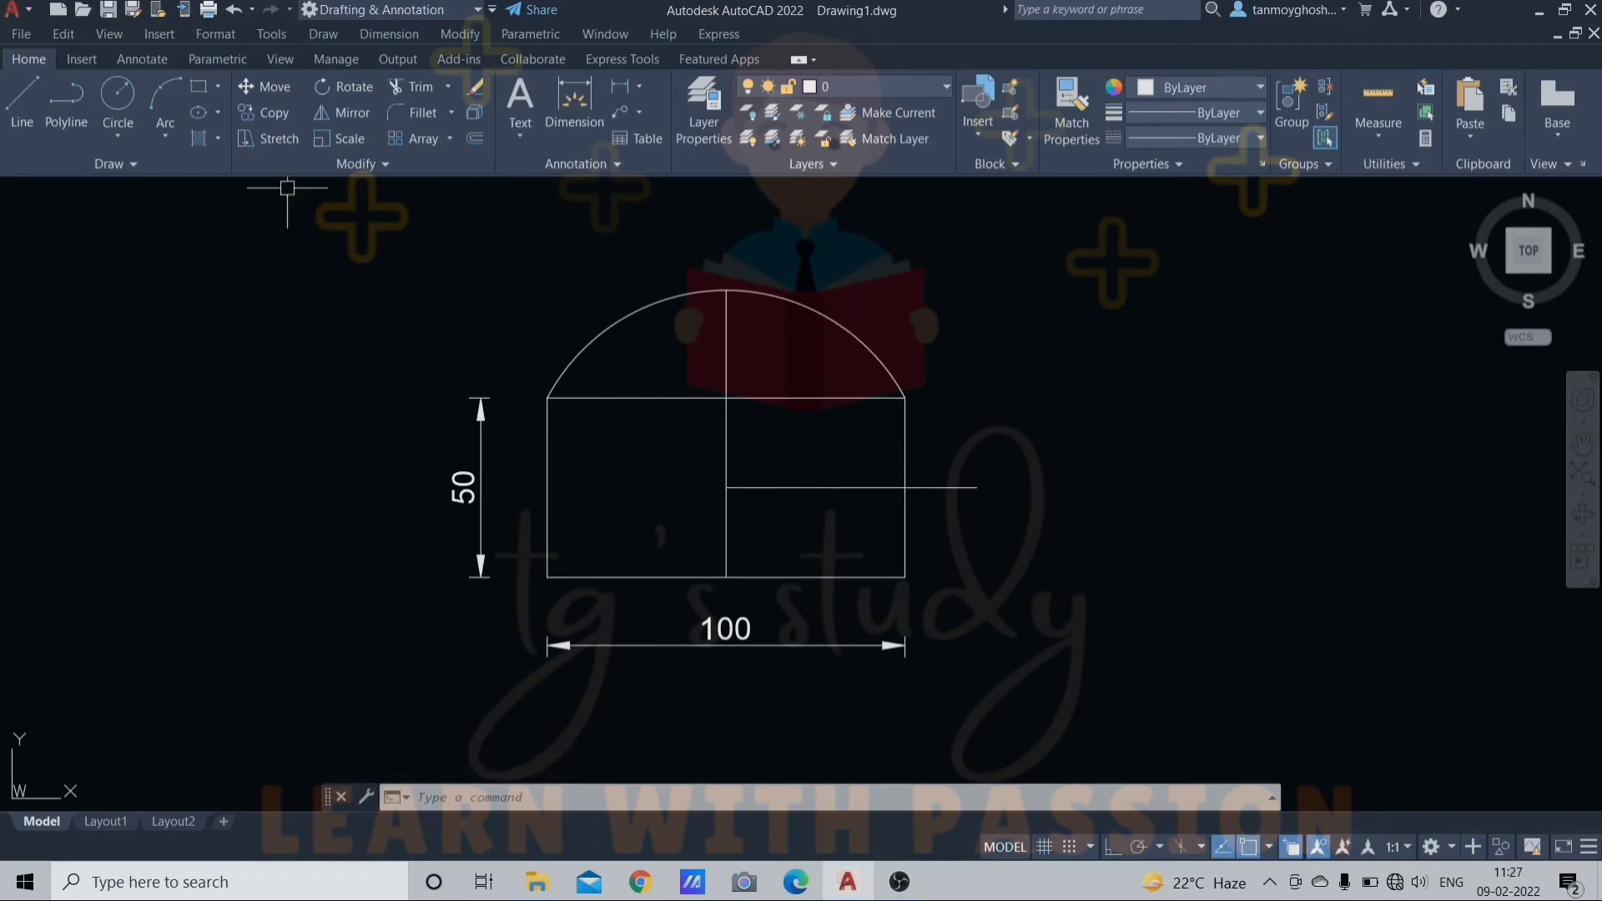
# Draw a Start, Center, End arc from the top-right to the top-left corner, centred on the top edge's midpoint, with direction switched to curve downward
pyautogui.click(171, 145)
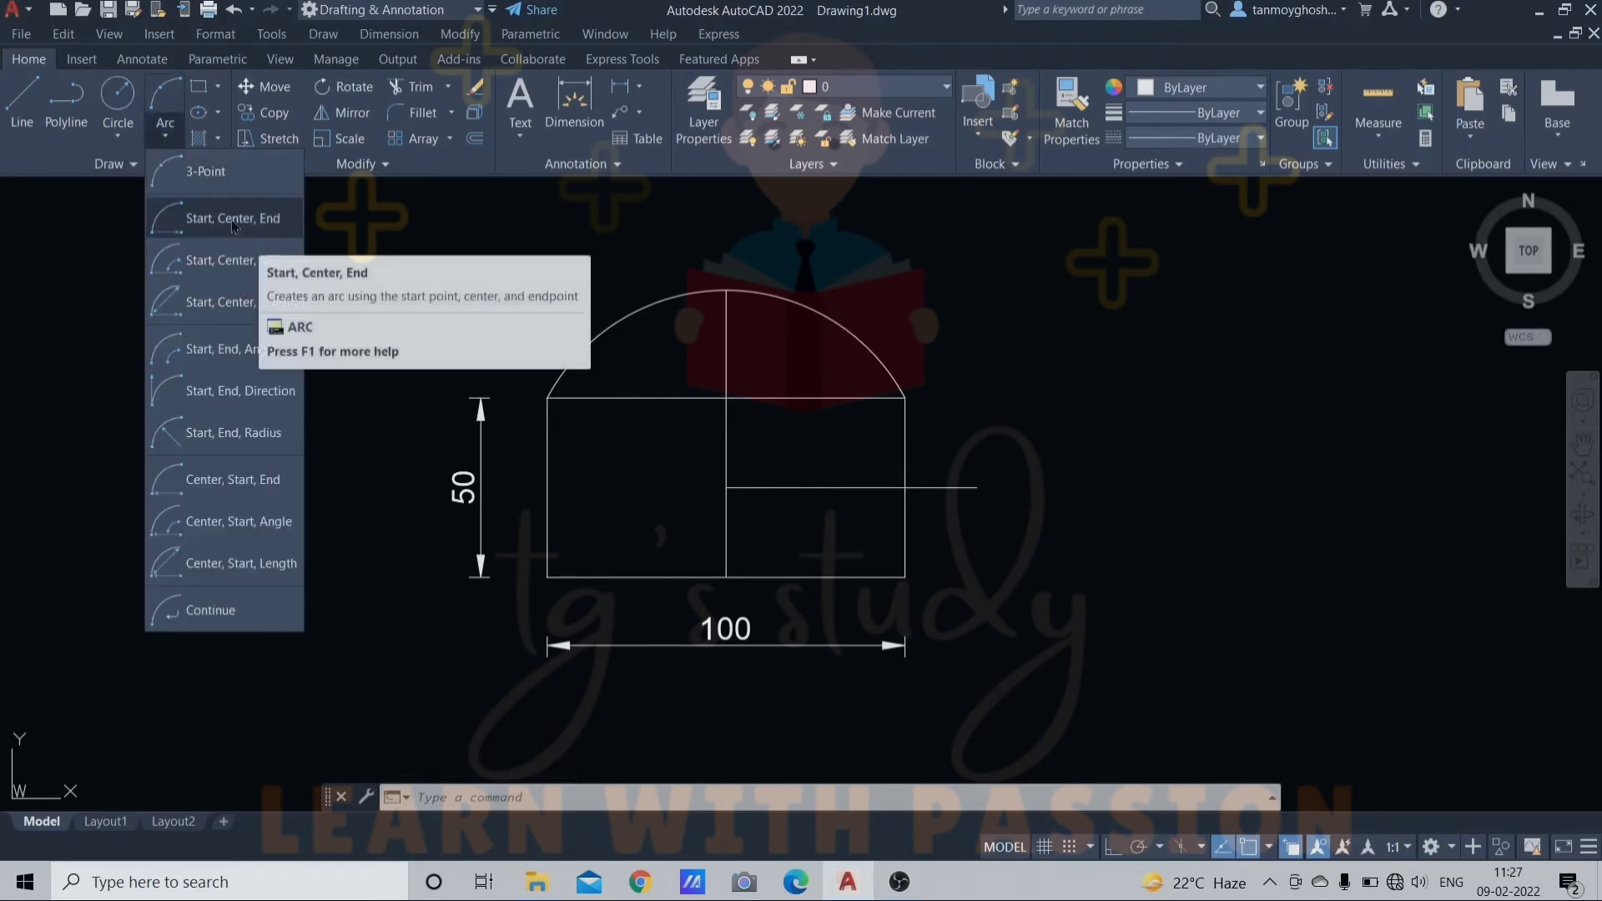
pyautogui.click(234, 221)
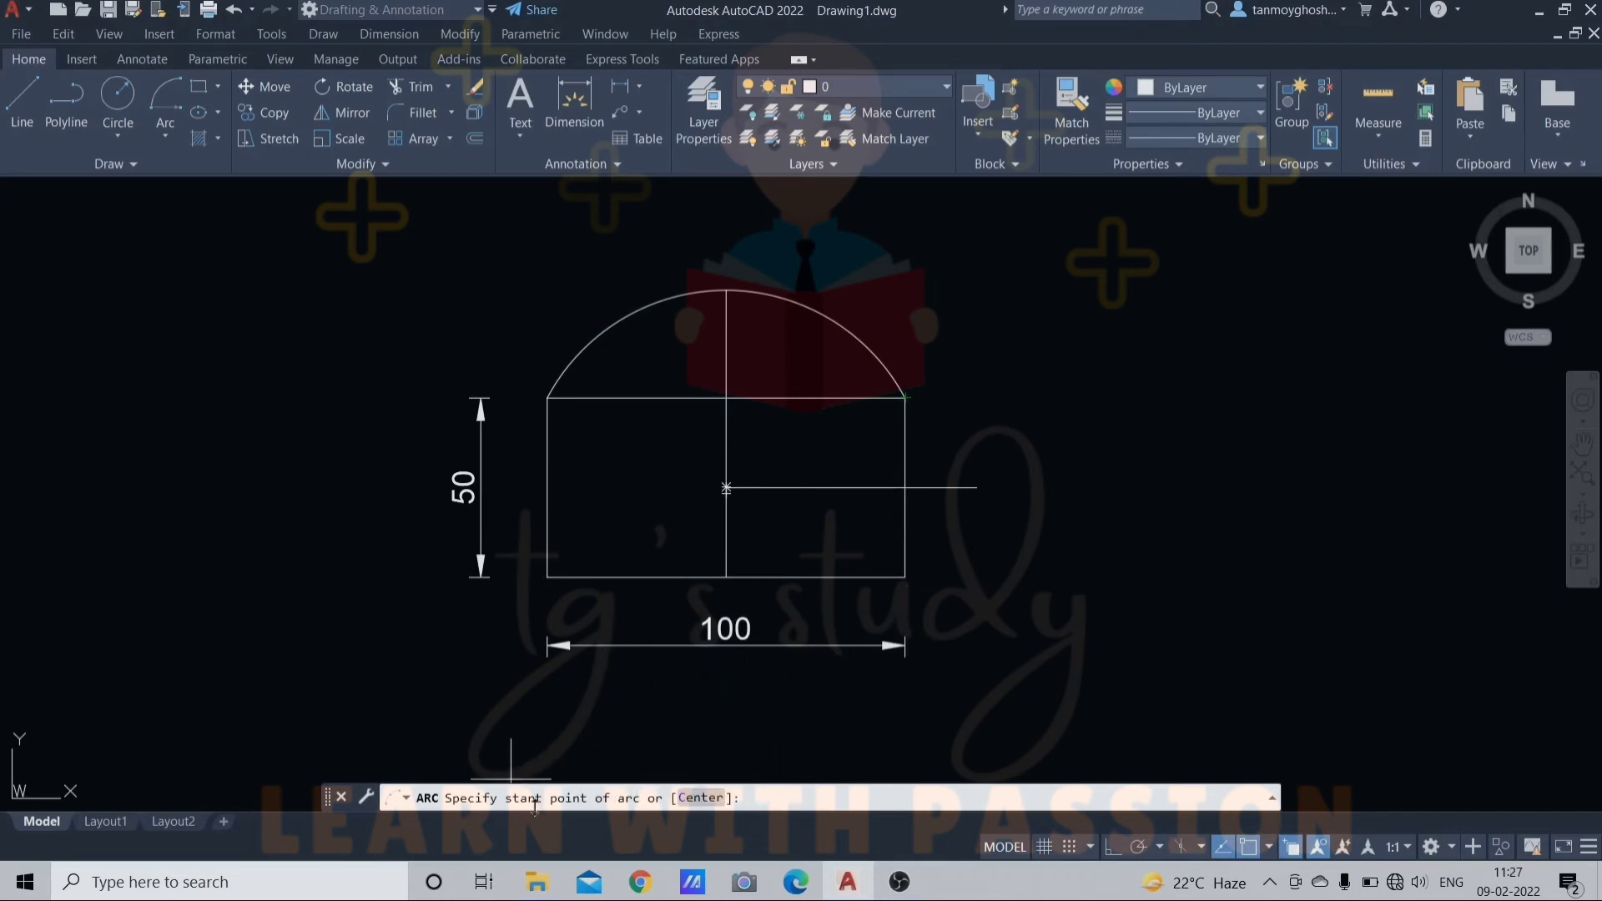
pyautogui.click(905, 395)
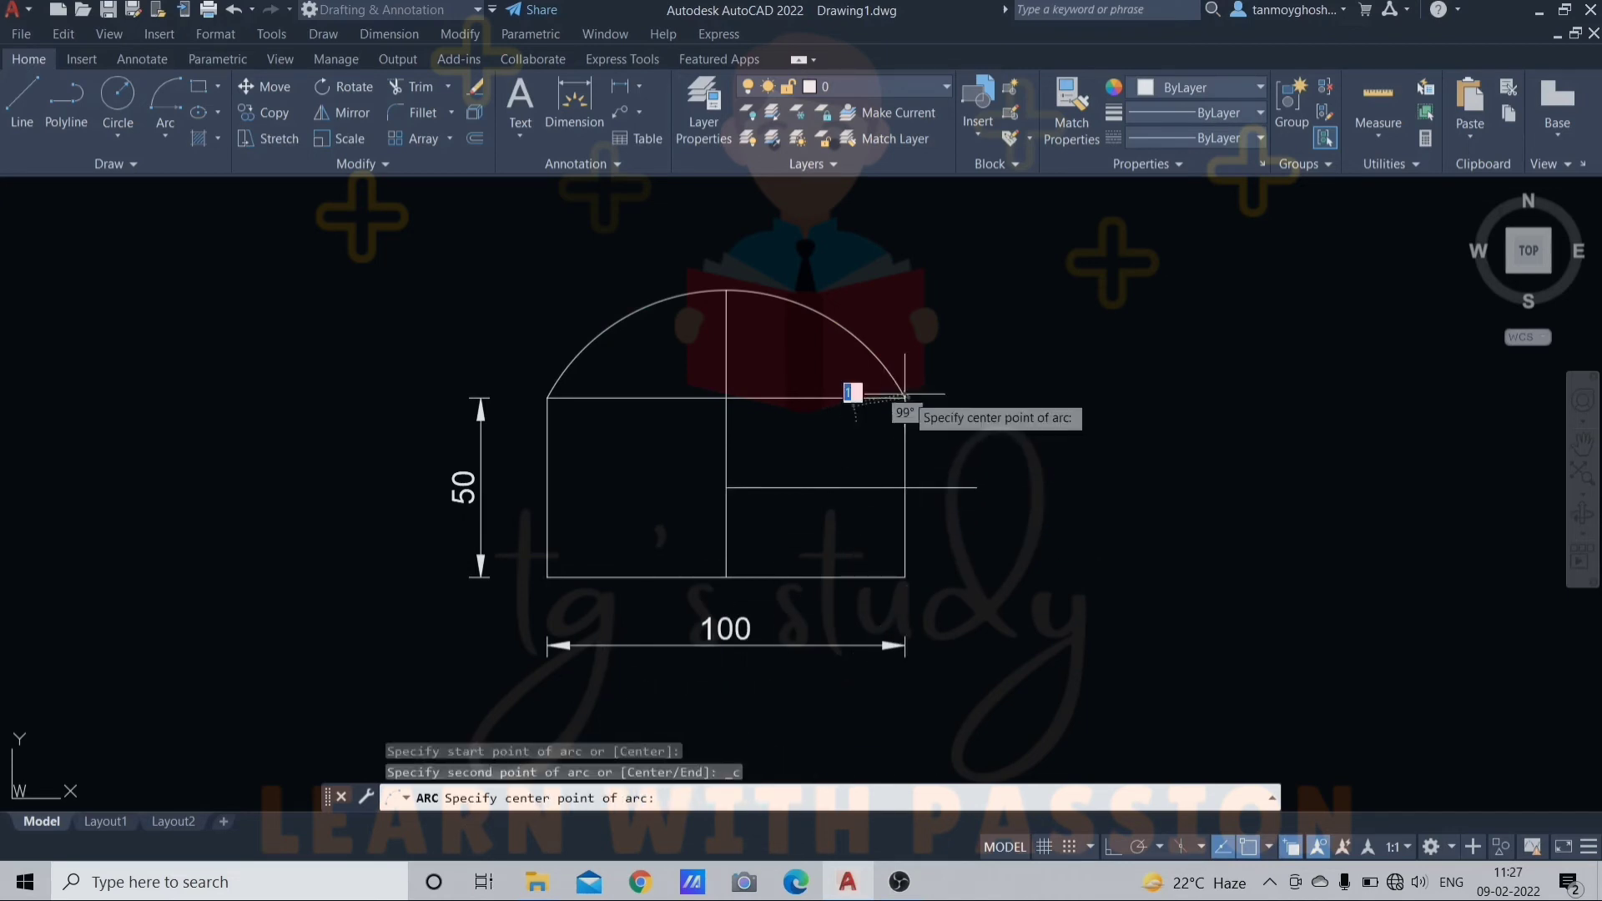
pyautogui.click(725, 398)
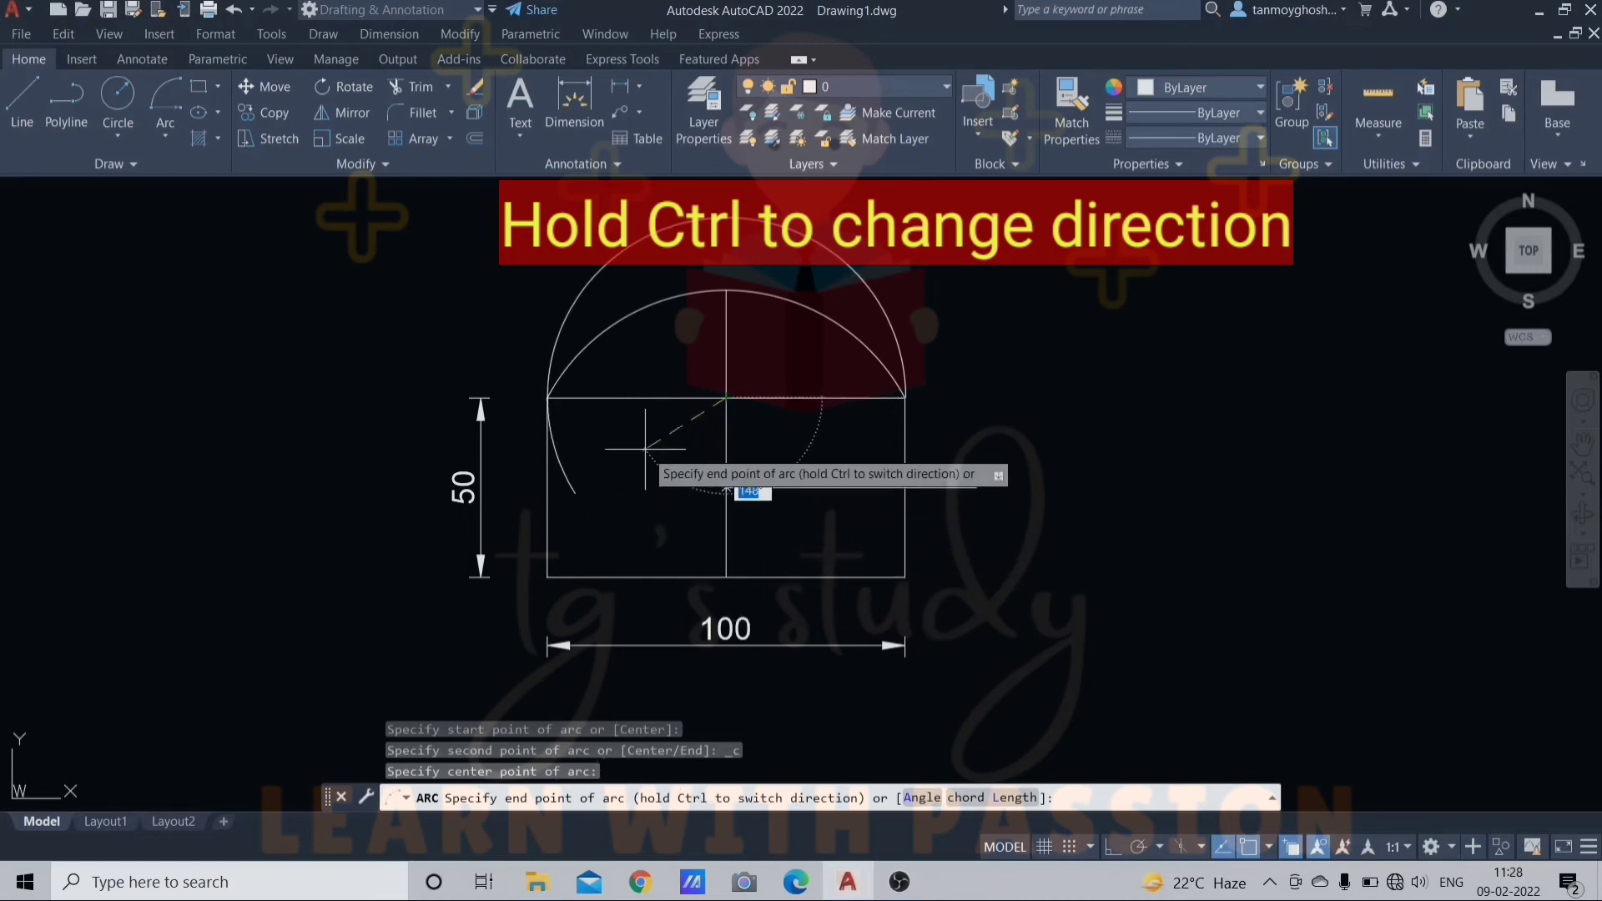
pyautogui.press('ctrl')
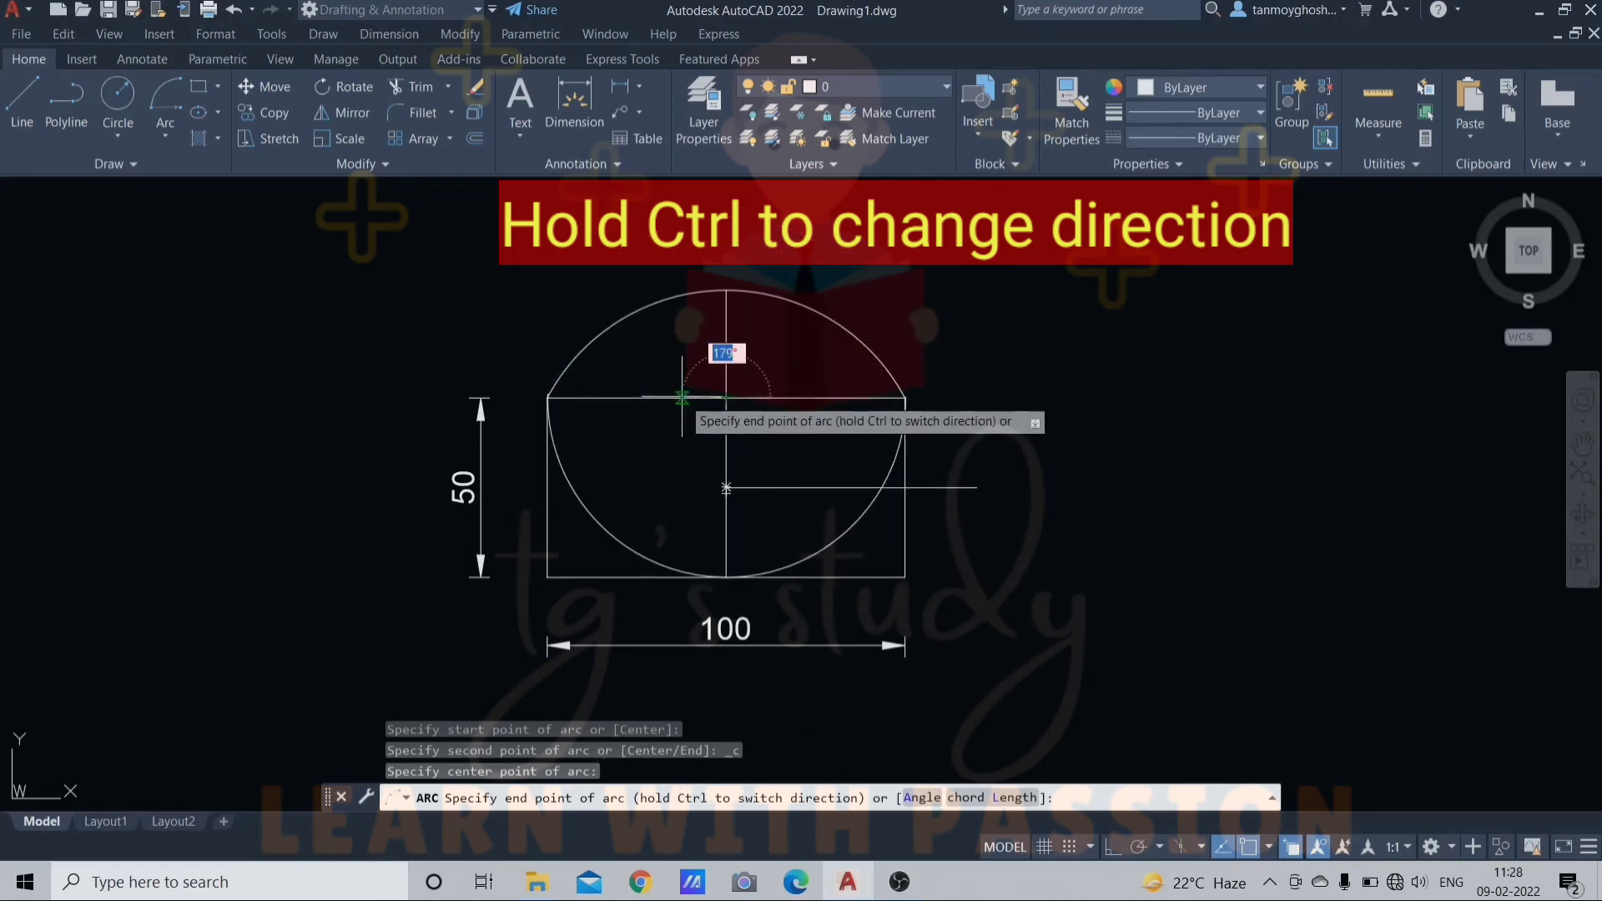
pyautogui.click(547, 398)
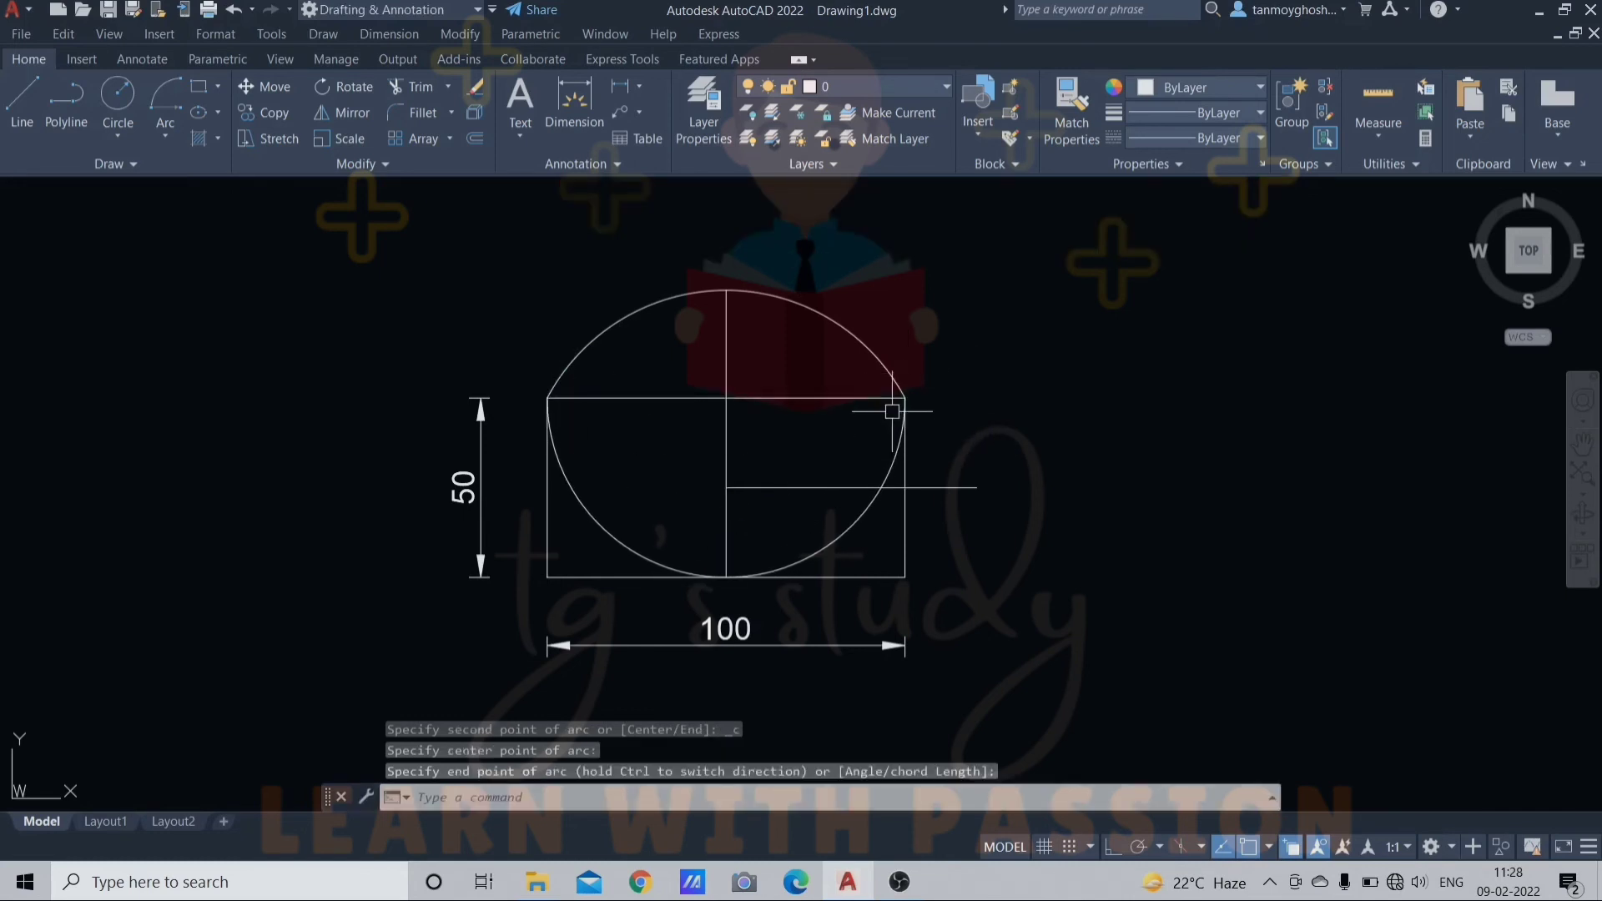
# Erase the three-point arc above the rectangle
pyautogui.click(166, 135)
pyautogui.click(770, 294)
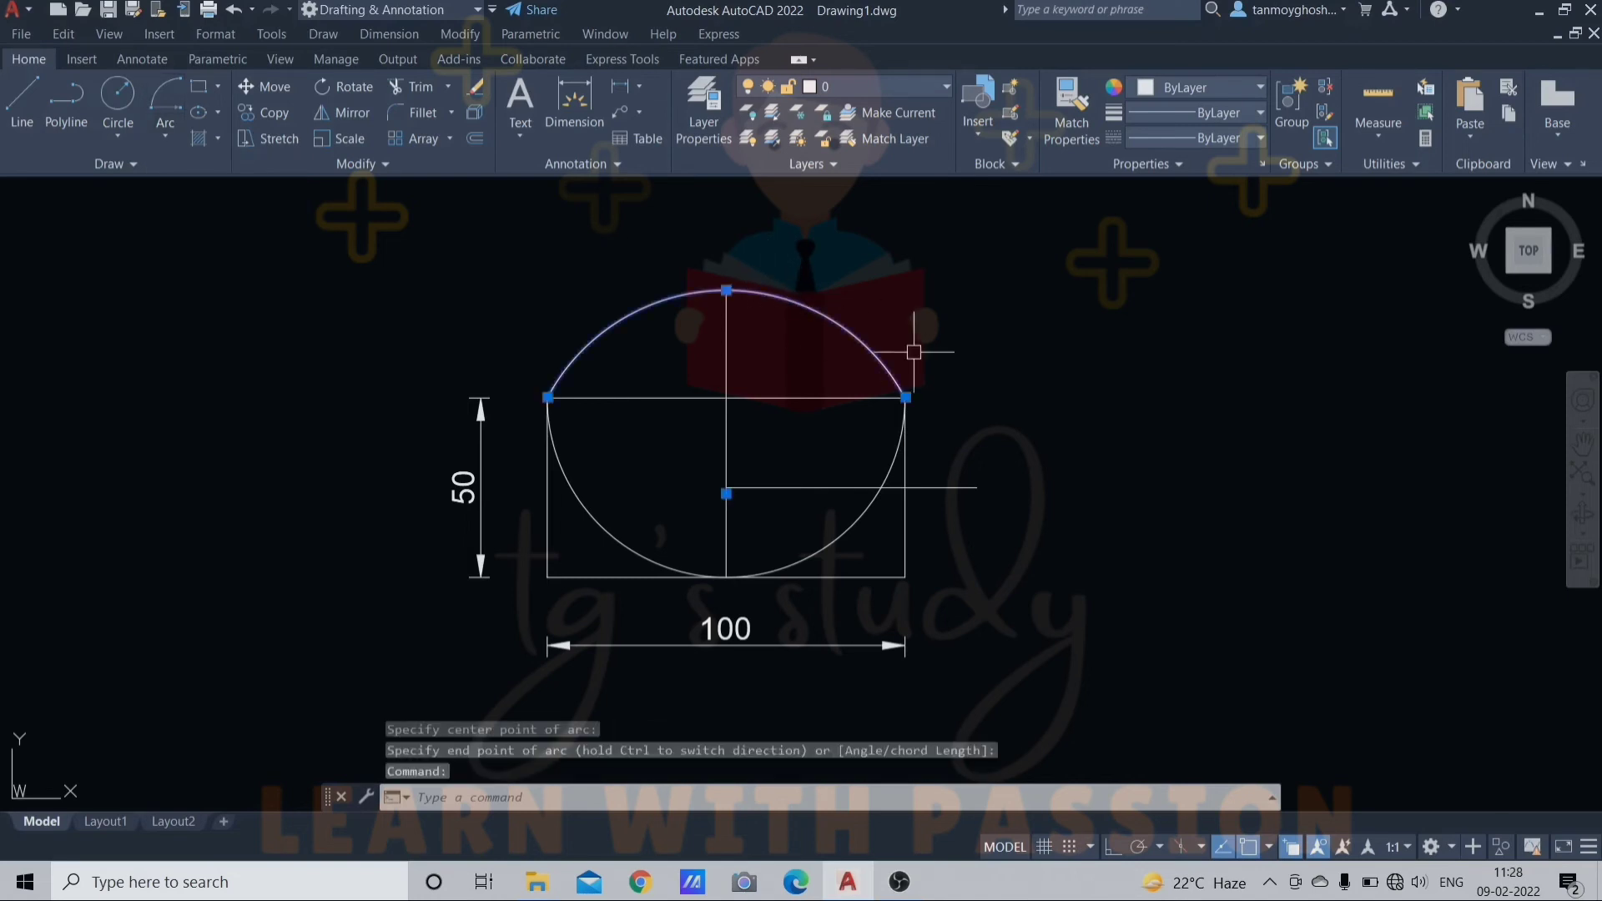
pyautogui.press('Delete')
# Draw a Start, Center, End arc from the top-right to the top-left corner, centred on the top edge's midpoint and curving upward
pyautogui.click(166, 133)
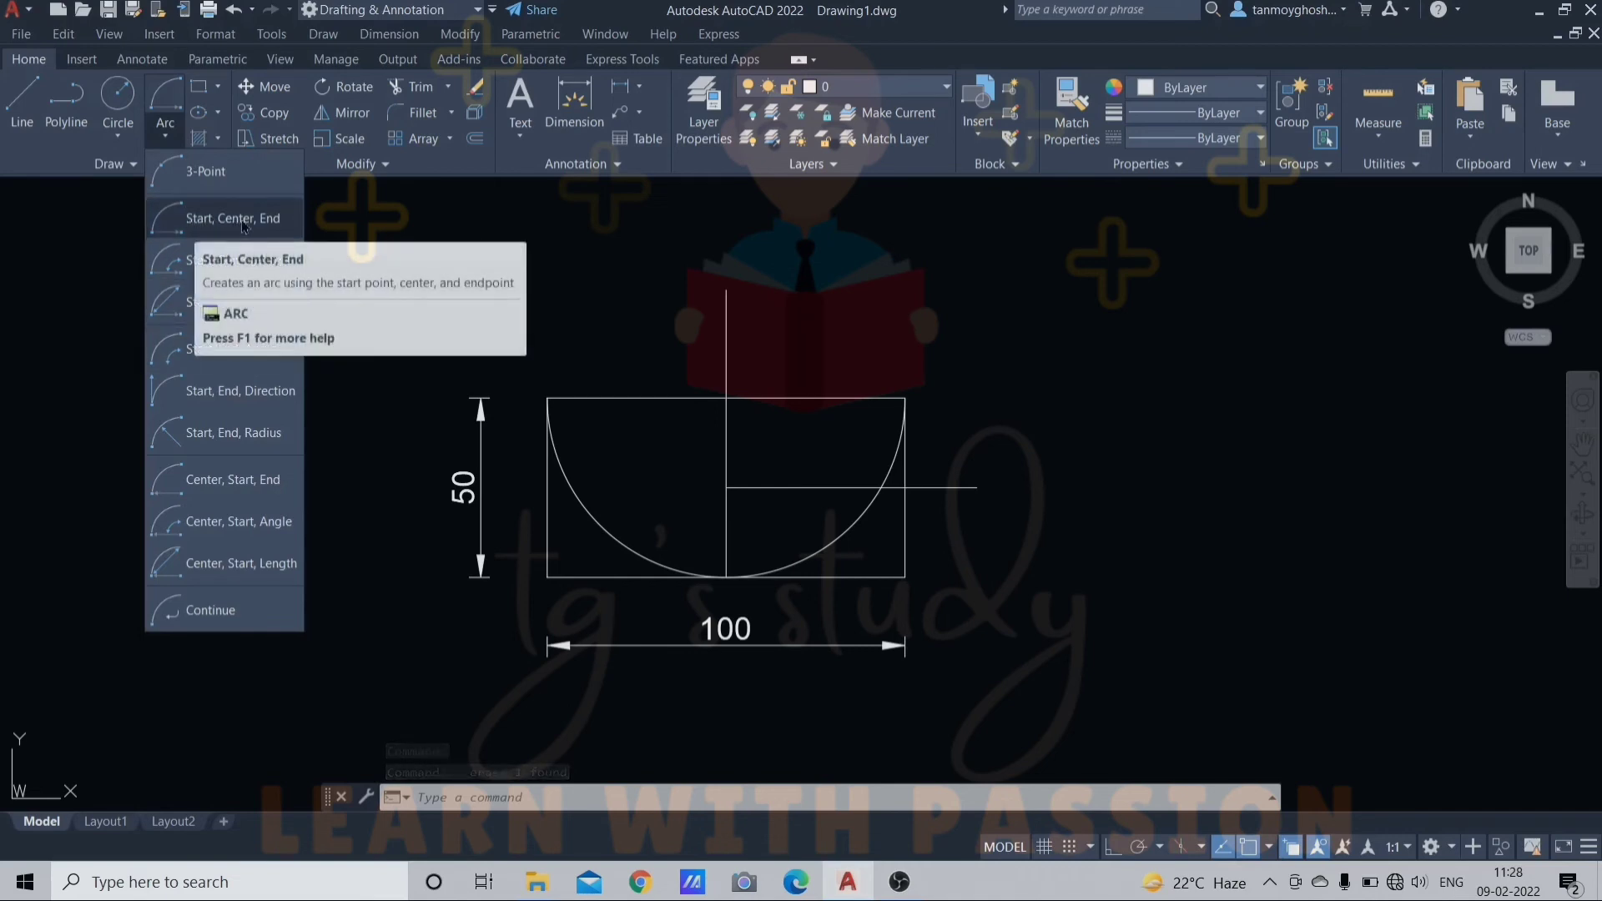
pyautogui.click(192, 221)
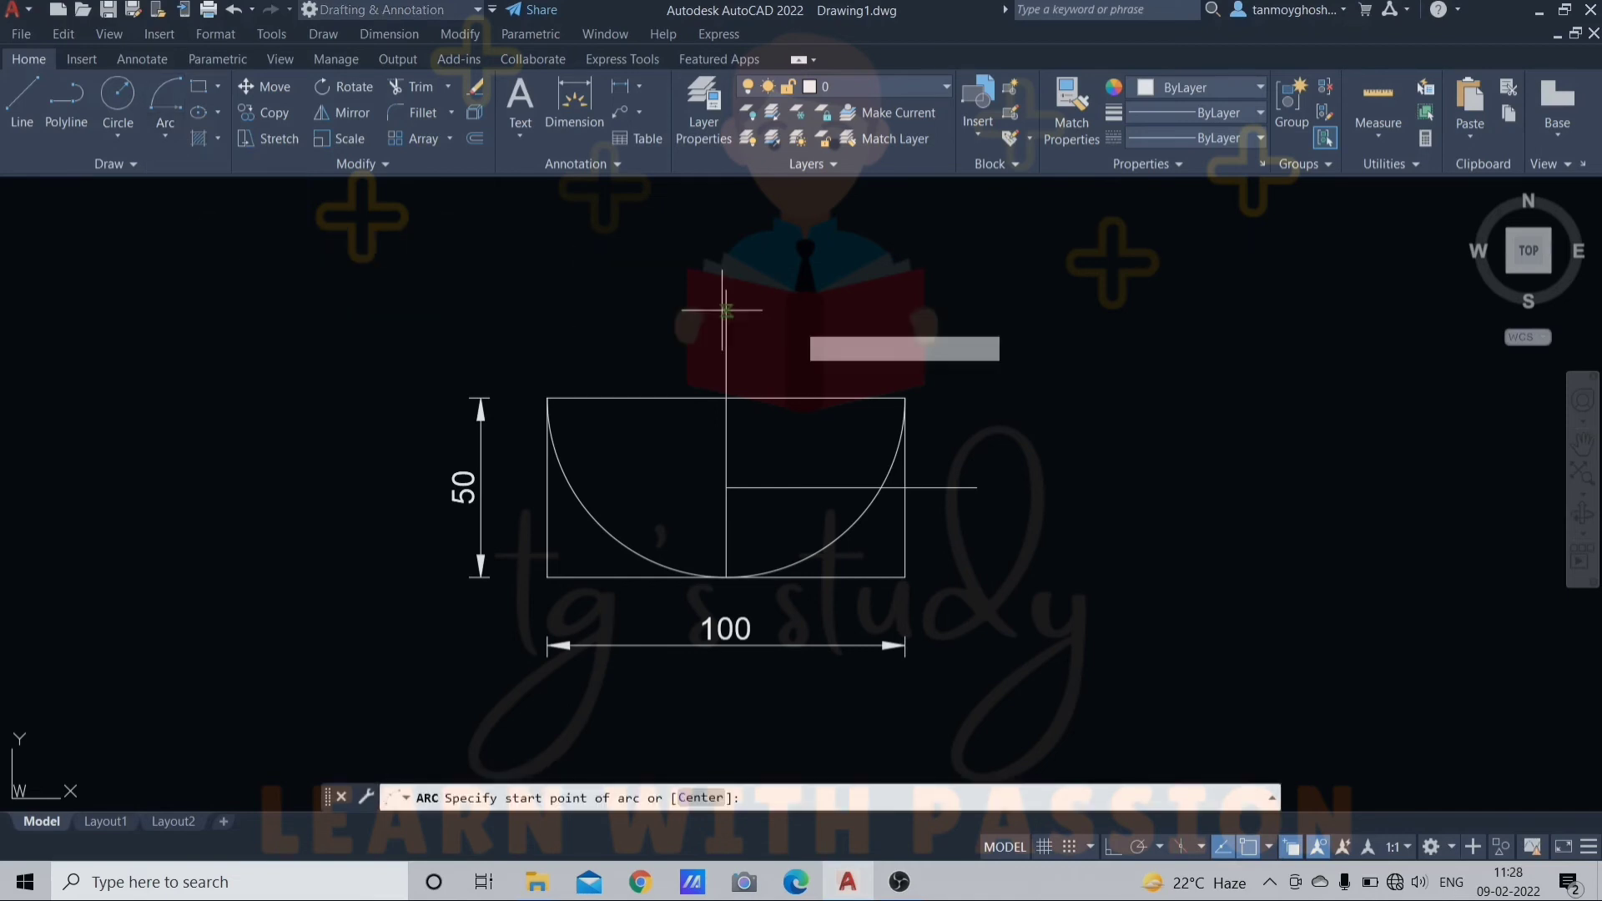
pyautogui.click(905, 399)
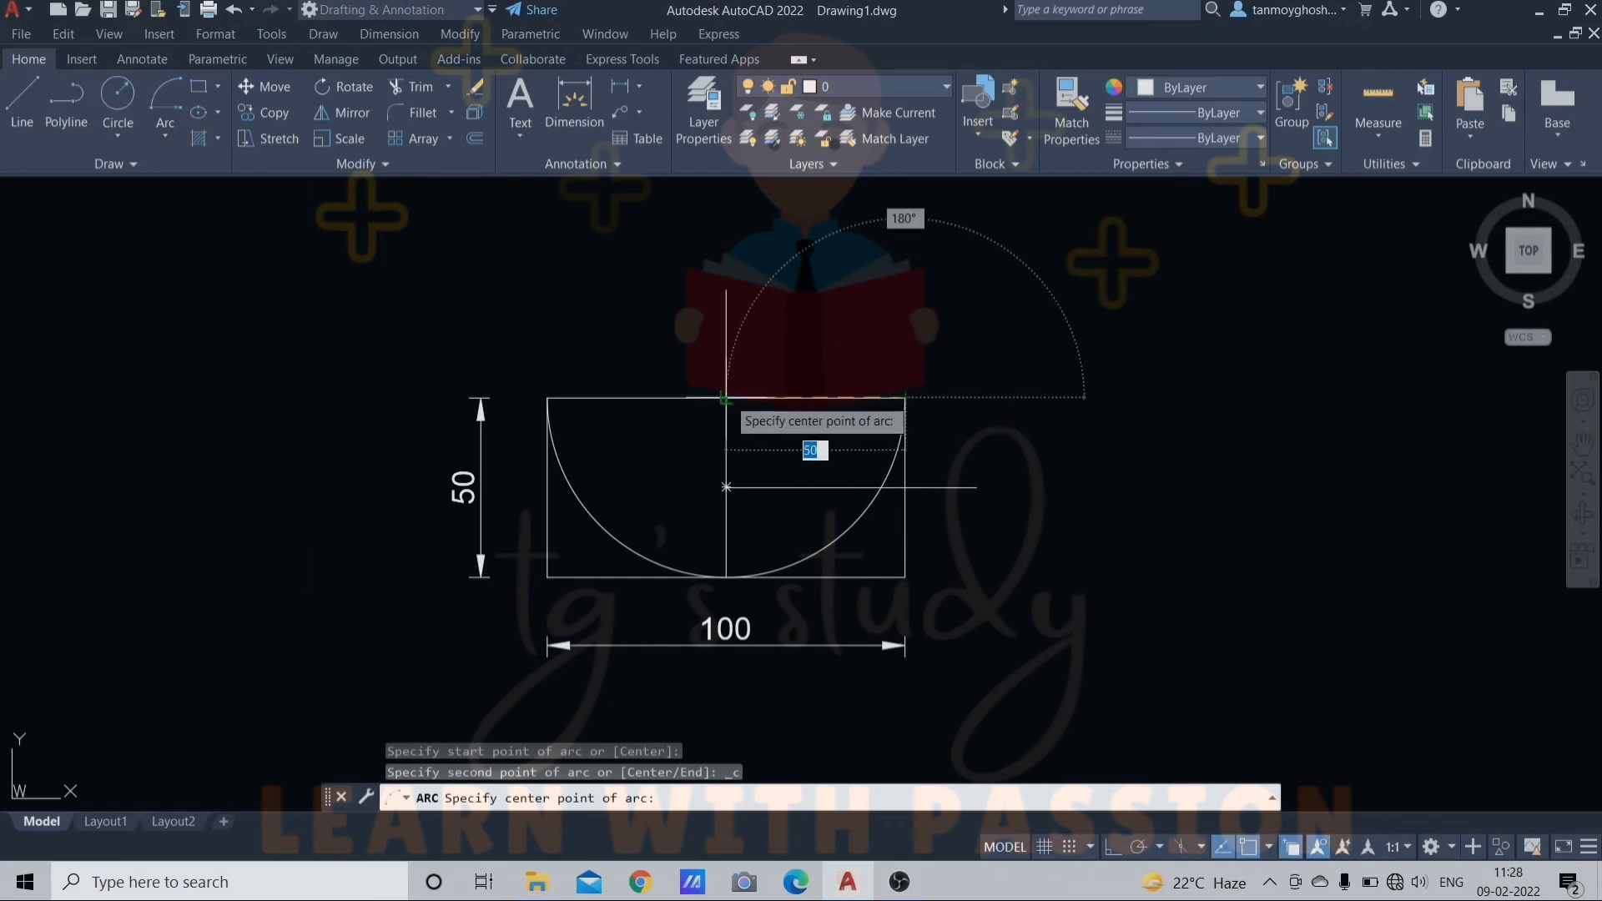
pyautogui.click(726, 399)
pyautogui.click(576, 398)
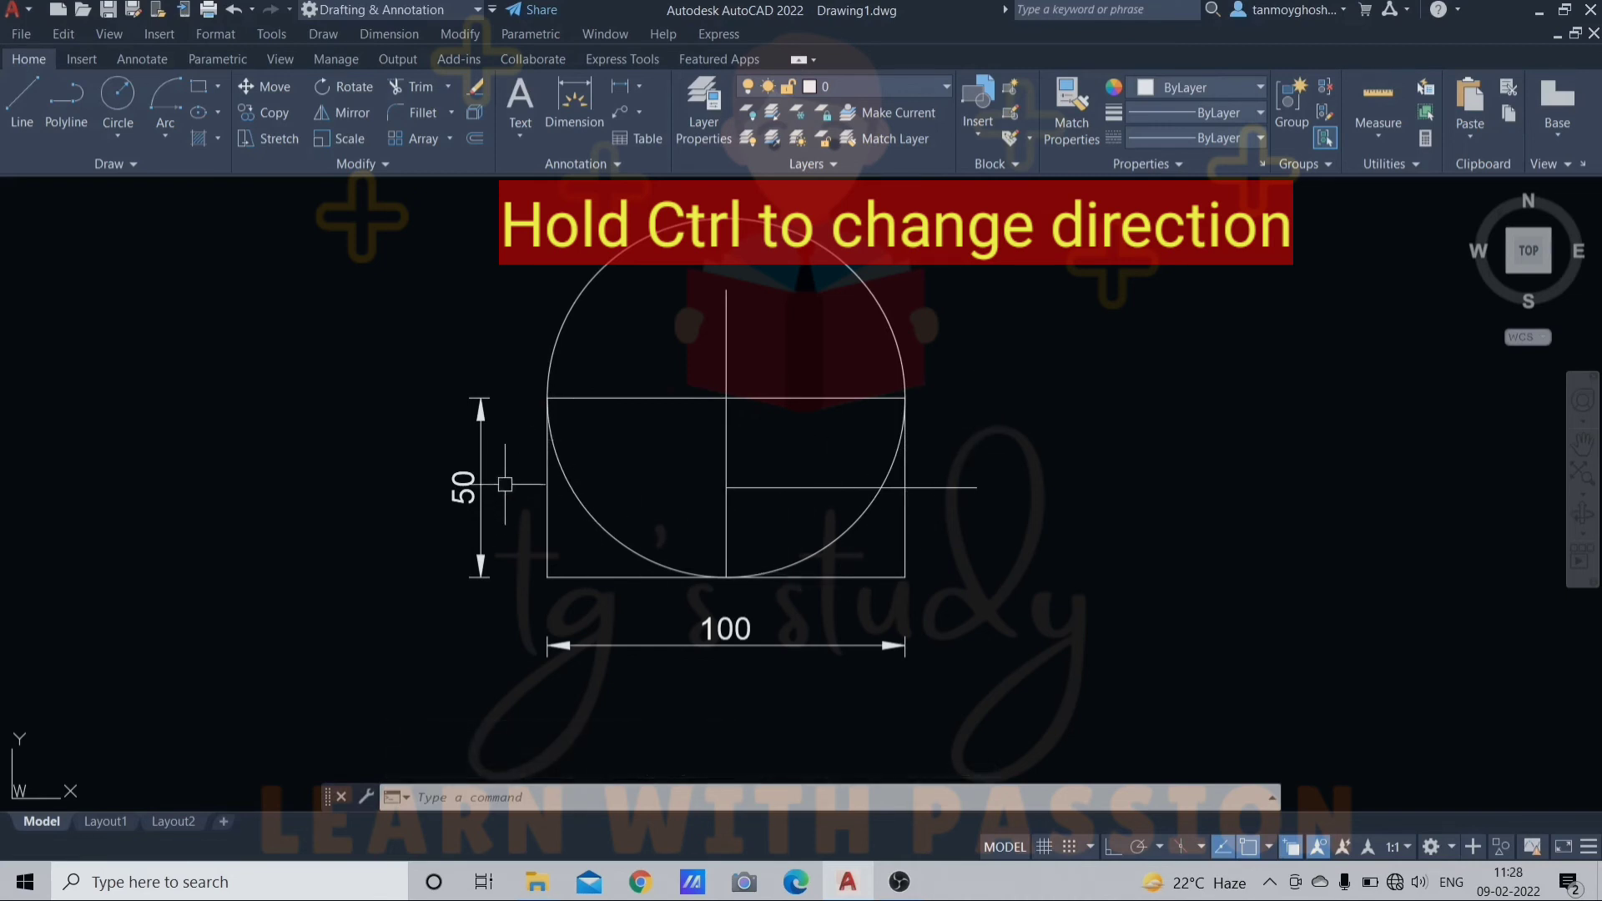
# Erase both the upper and lower semicircular arcs
pyautogui.click(905, 397)
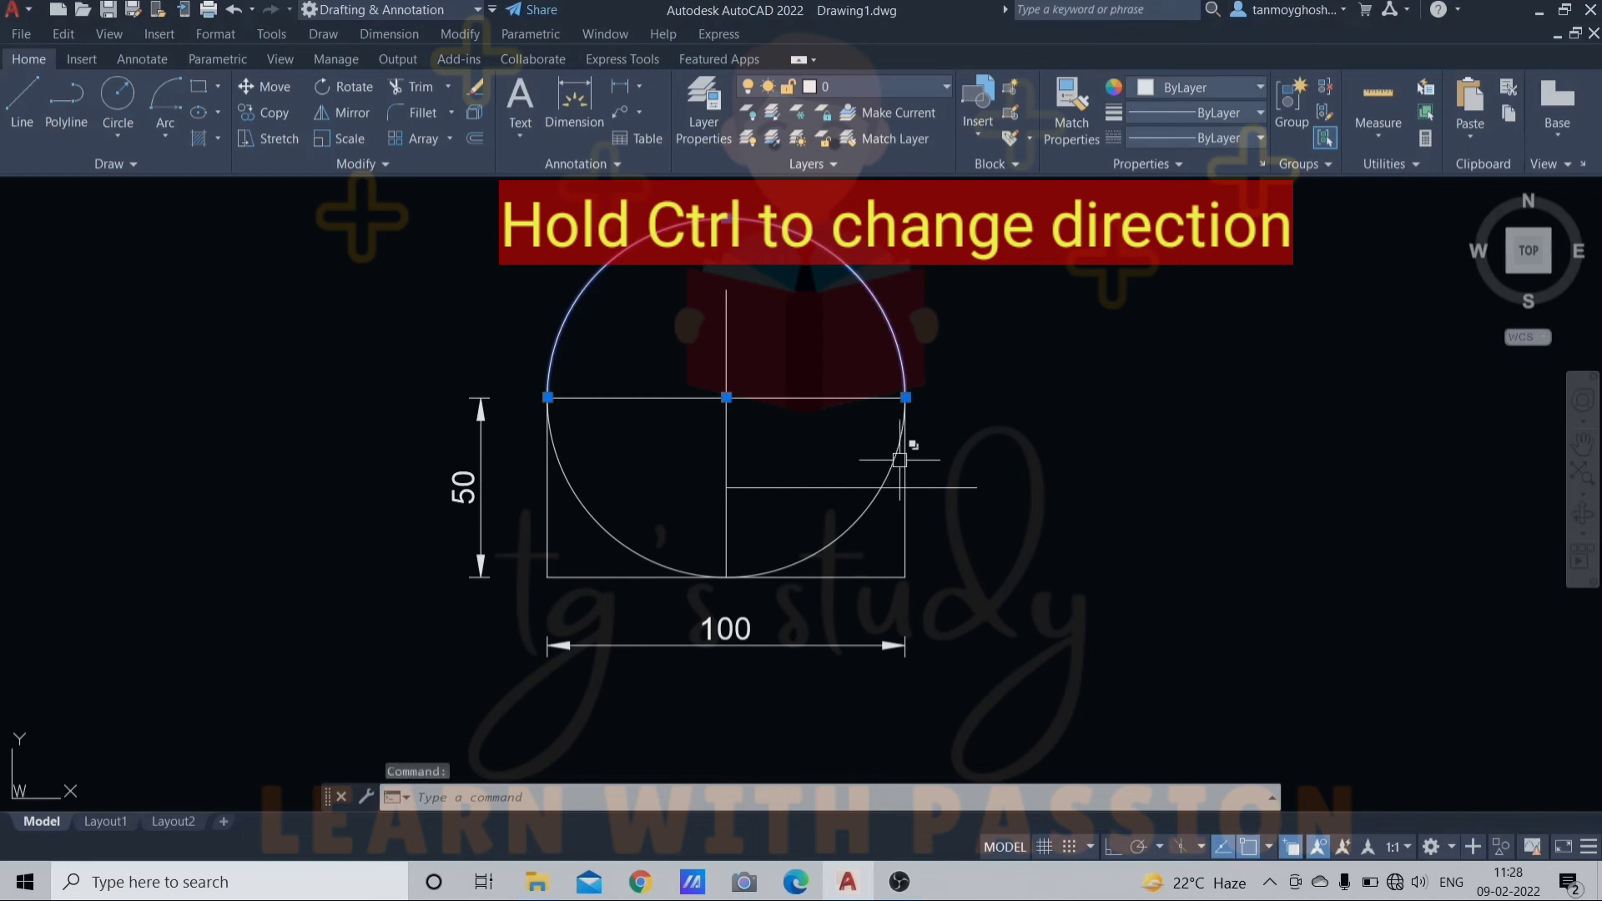
pyautogui.click(892, 466)
pyautogui.press('Delete')
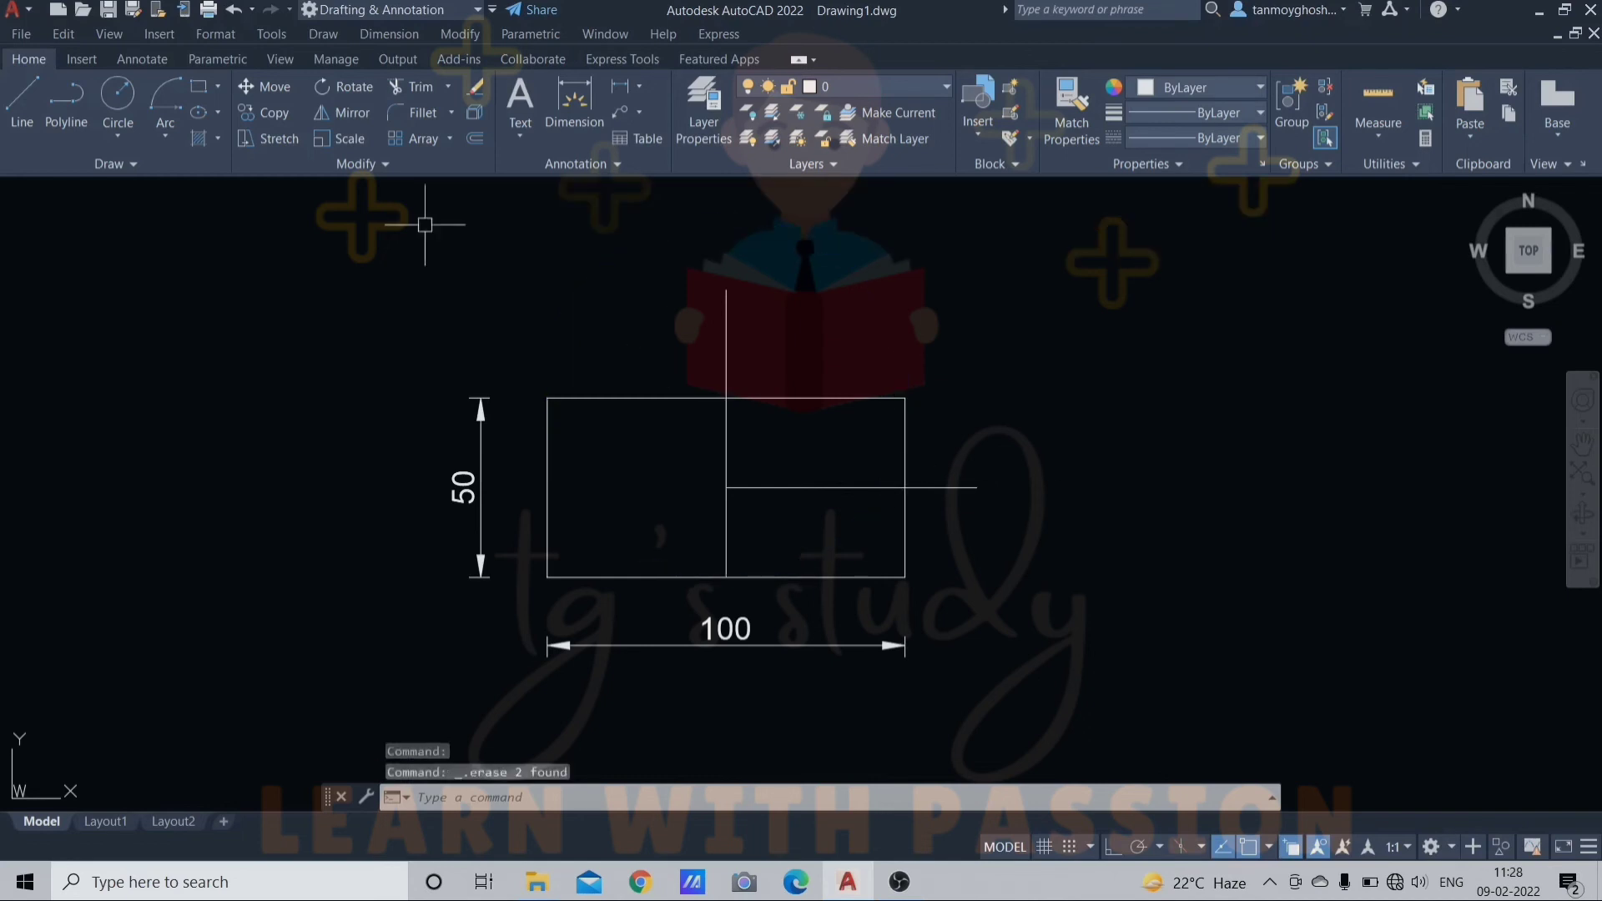
pyautogui.click(165, 136)
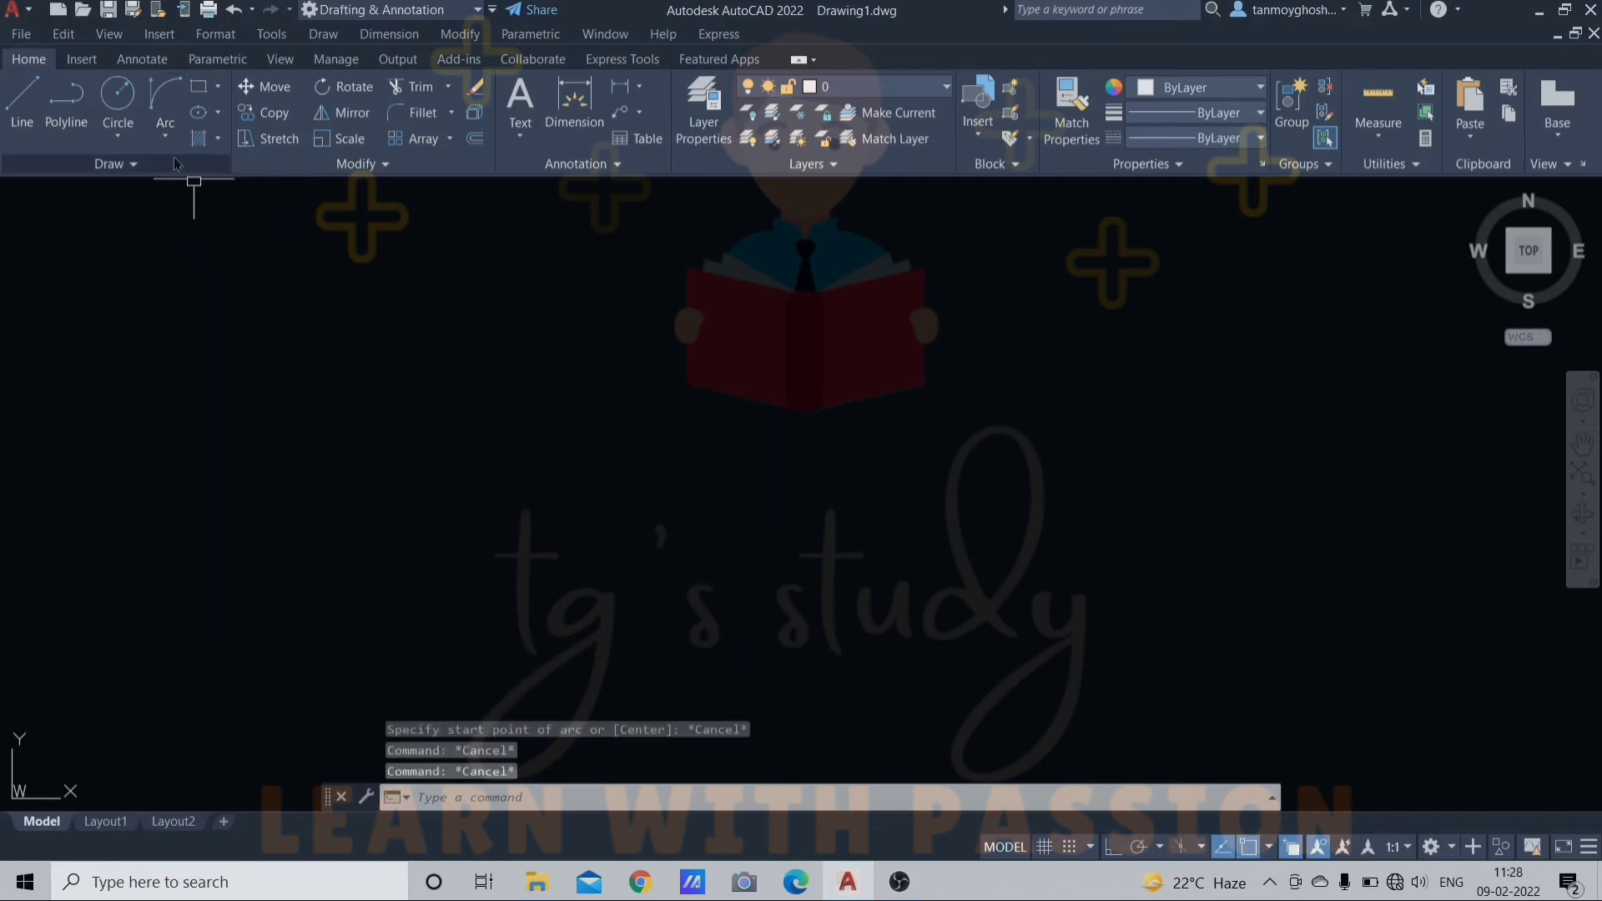
pyautogui.click(165, 136)
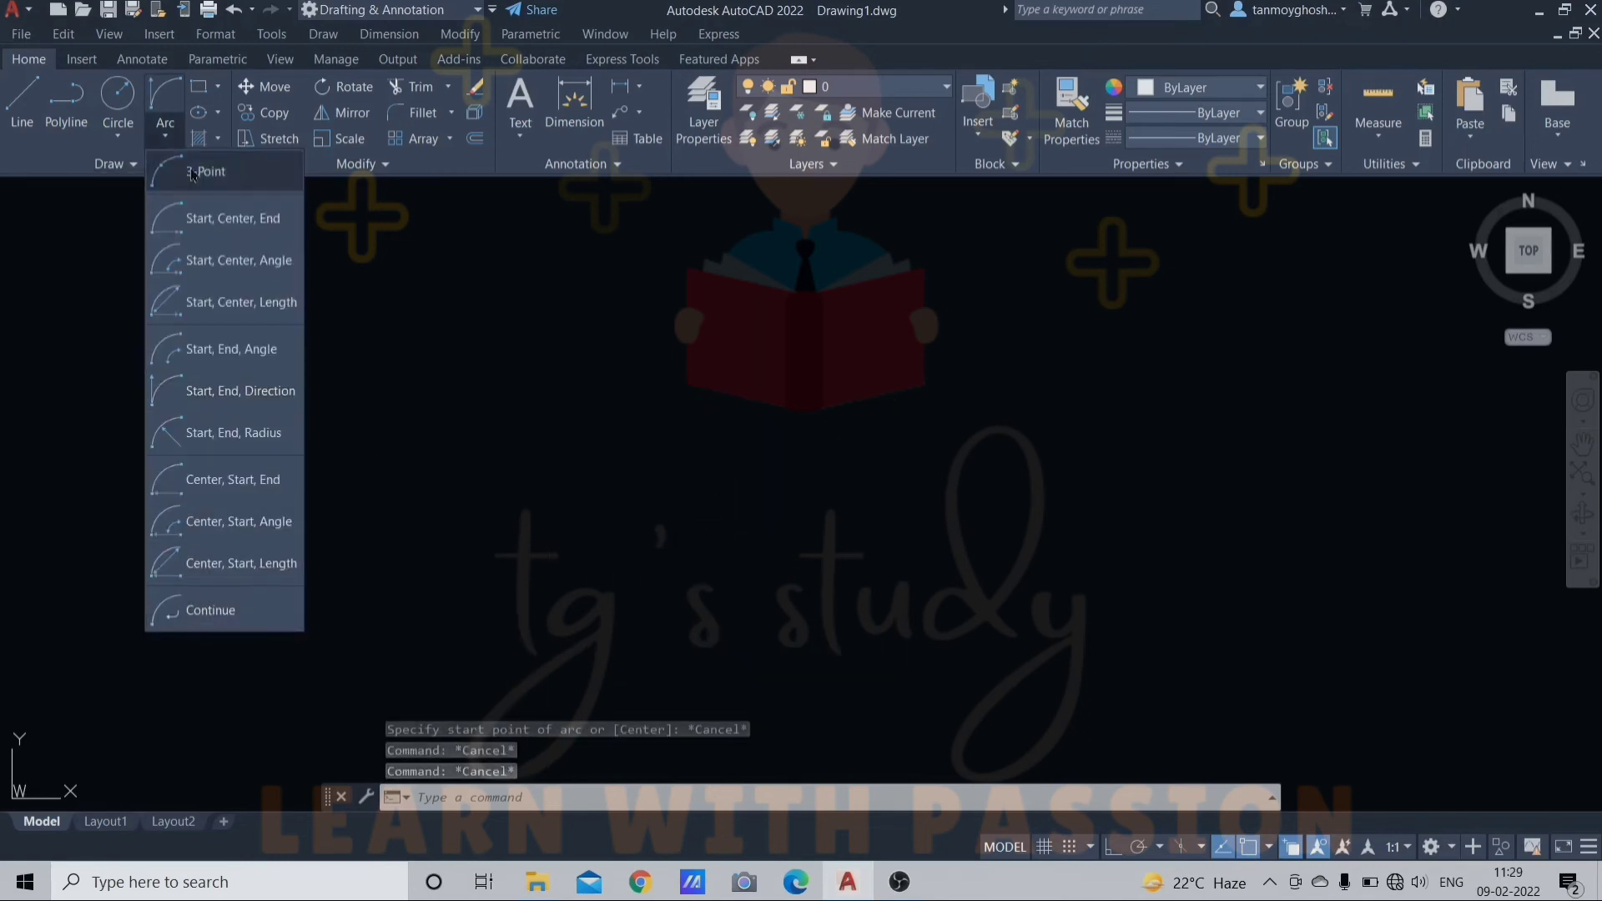
pyautogui.click(209, 617)
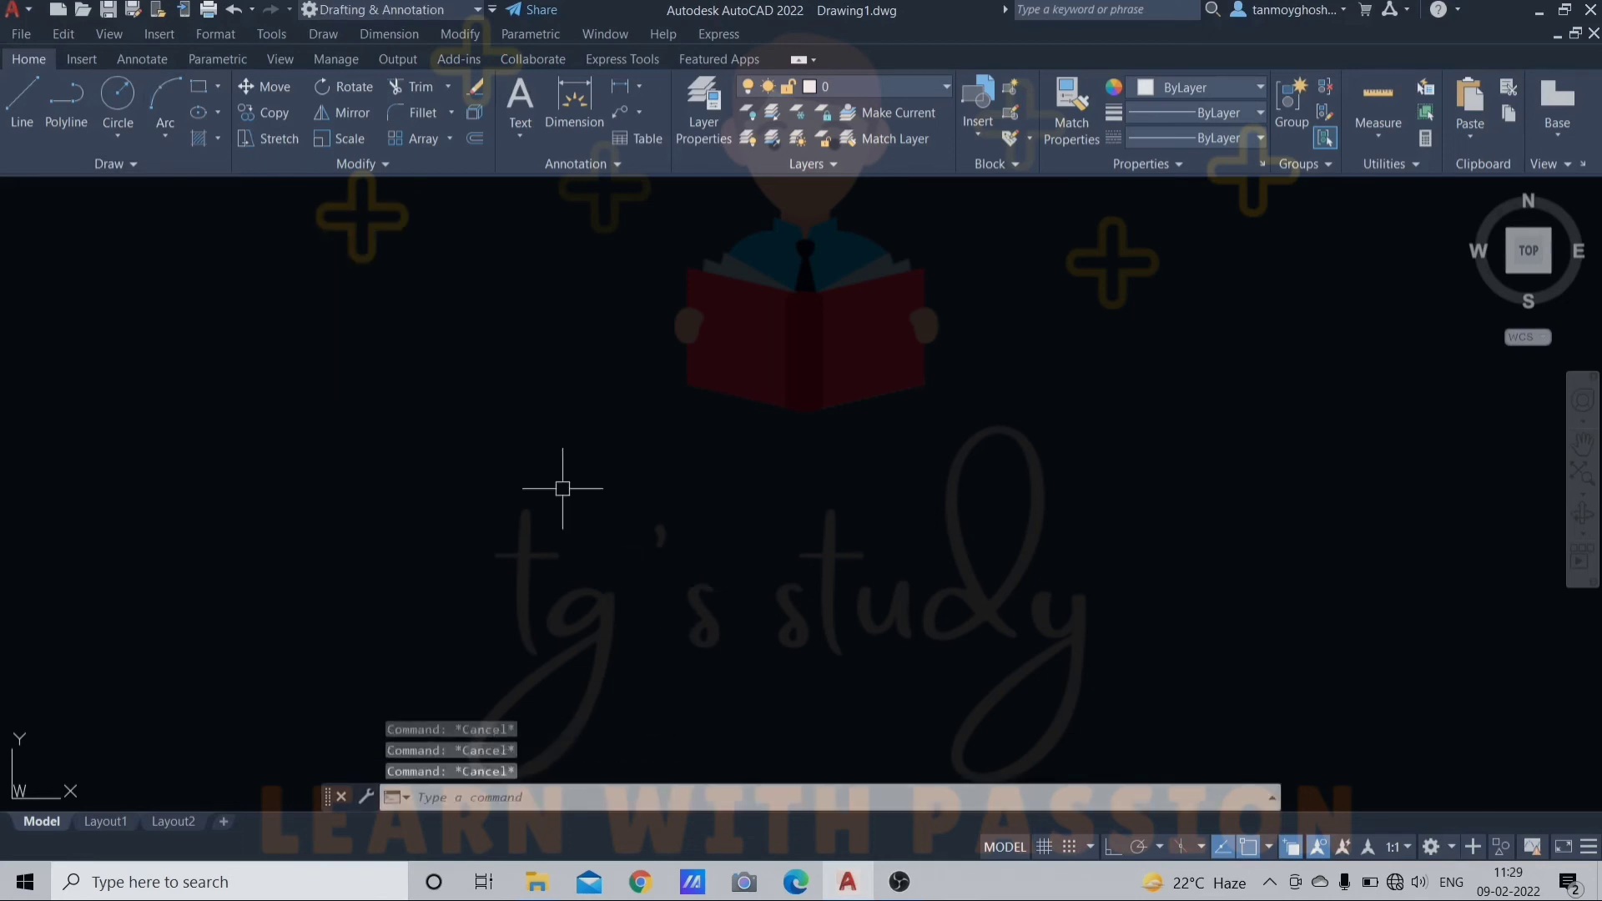
# Draw an upward-curving 3-Point arc in the empty area, its second point about 56 from the start at 41°
pyautogui.click(167, 140)
pyautogui.click(205, 164)
pyautogui.click(435, 534)
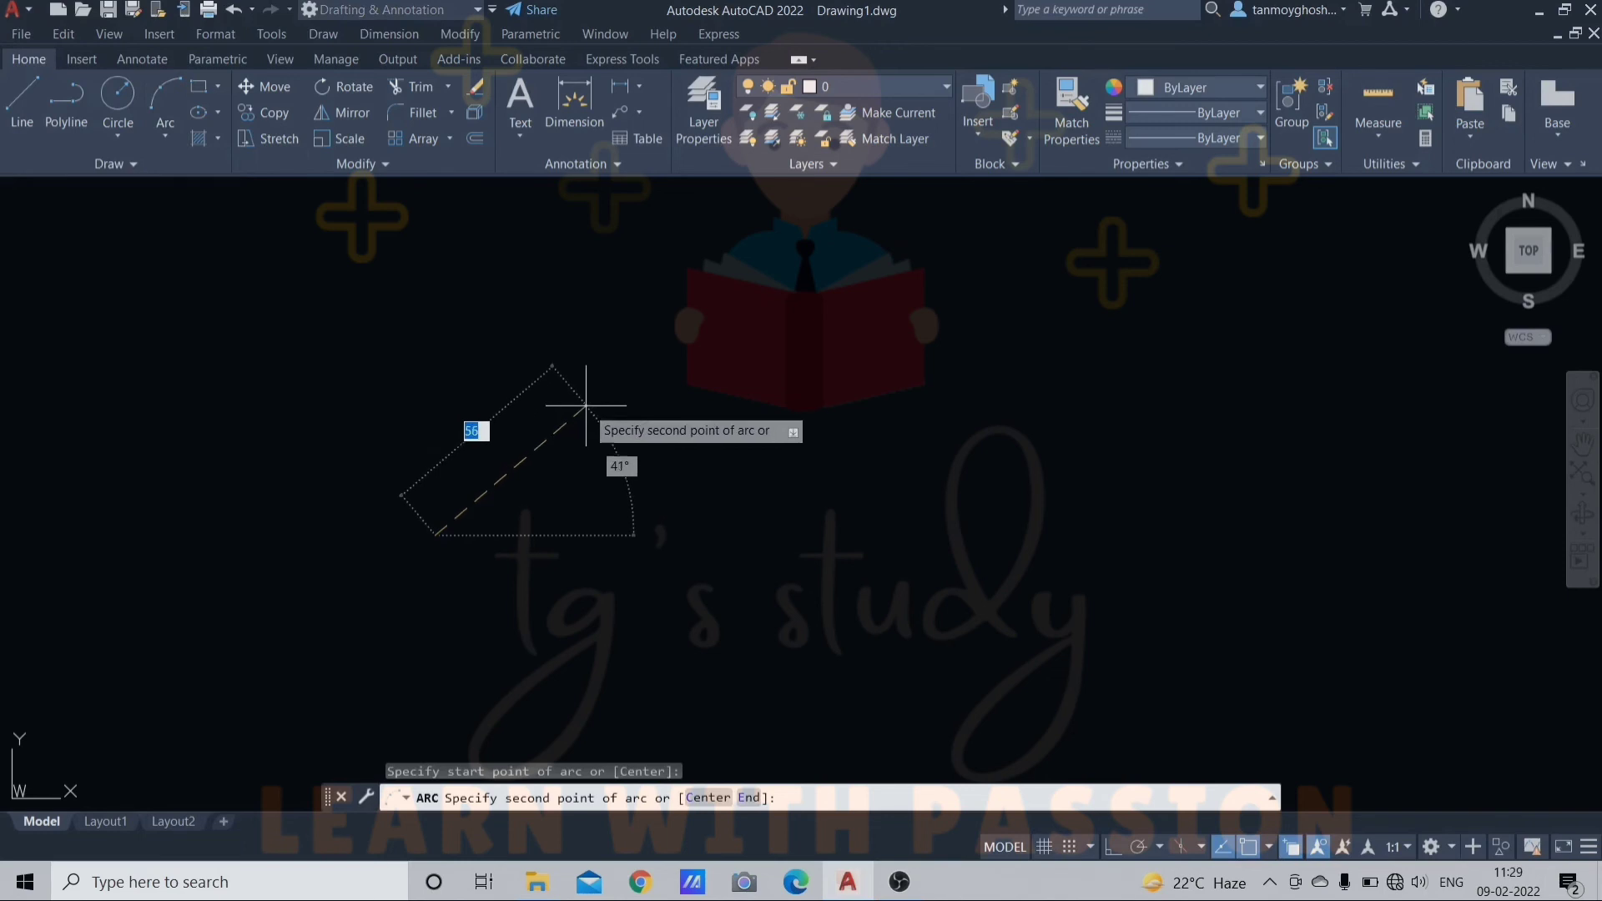
pyautogui.click(588, 407)
pyautogui.click(676, 525)
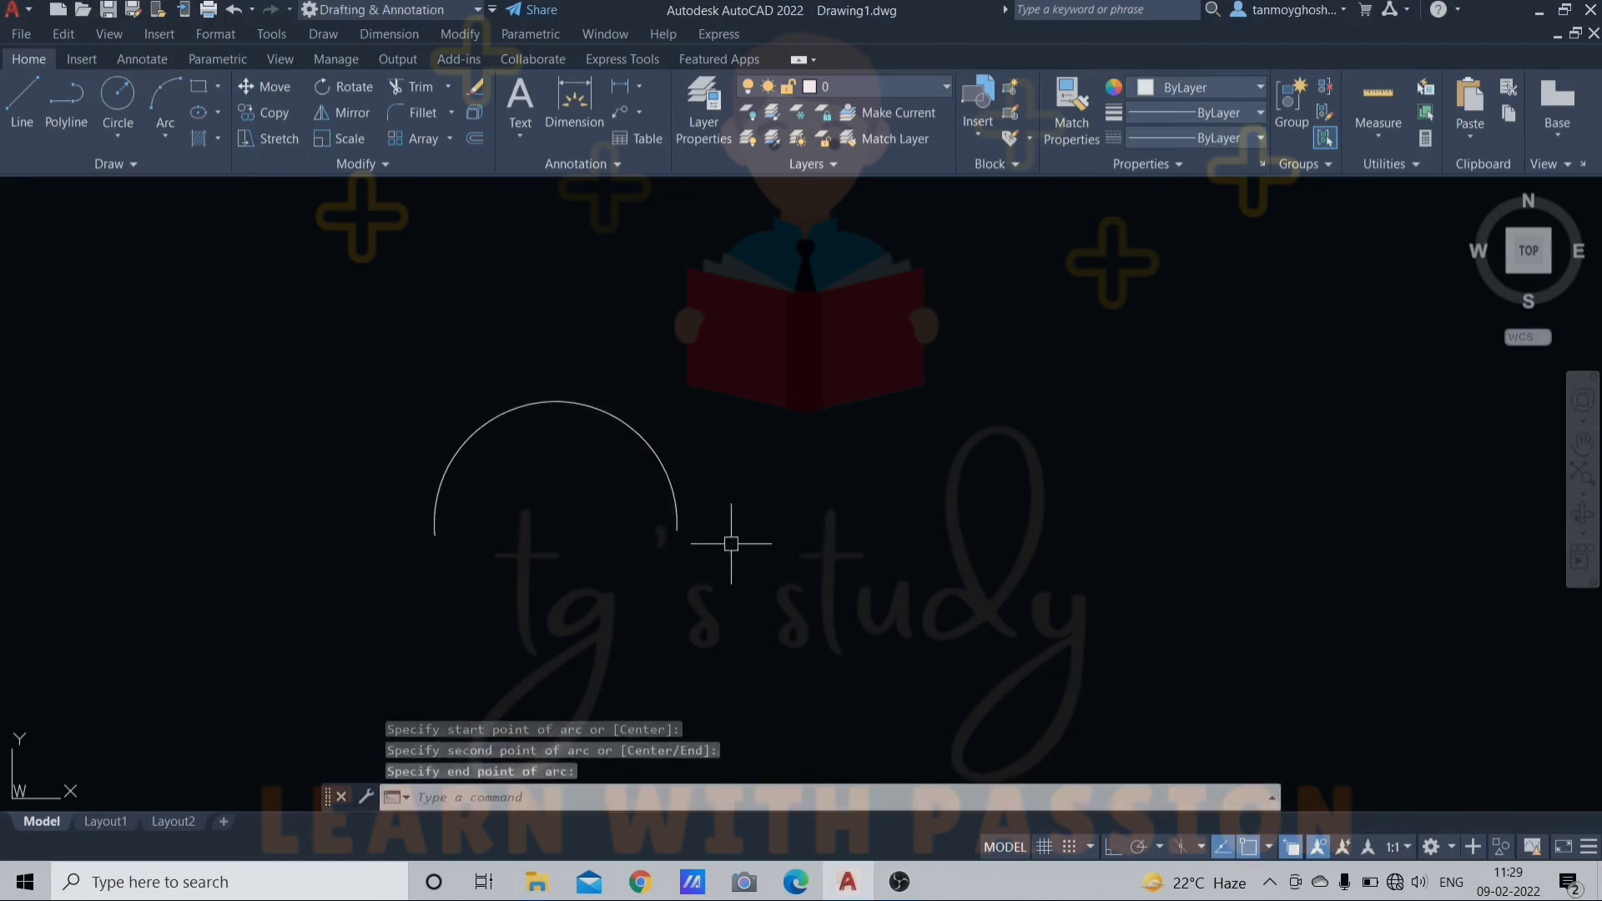
# Chain two tangent arcs with the Continue method from the arc's right end, the first curving downward and the second upward
pyautogui.click(166, 140)
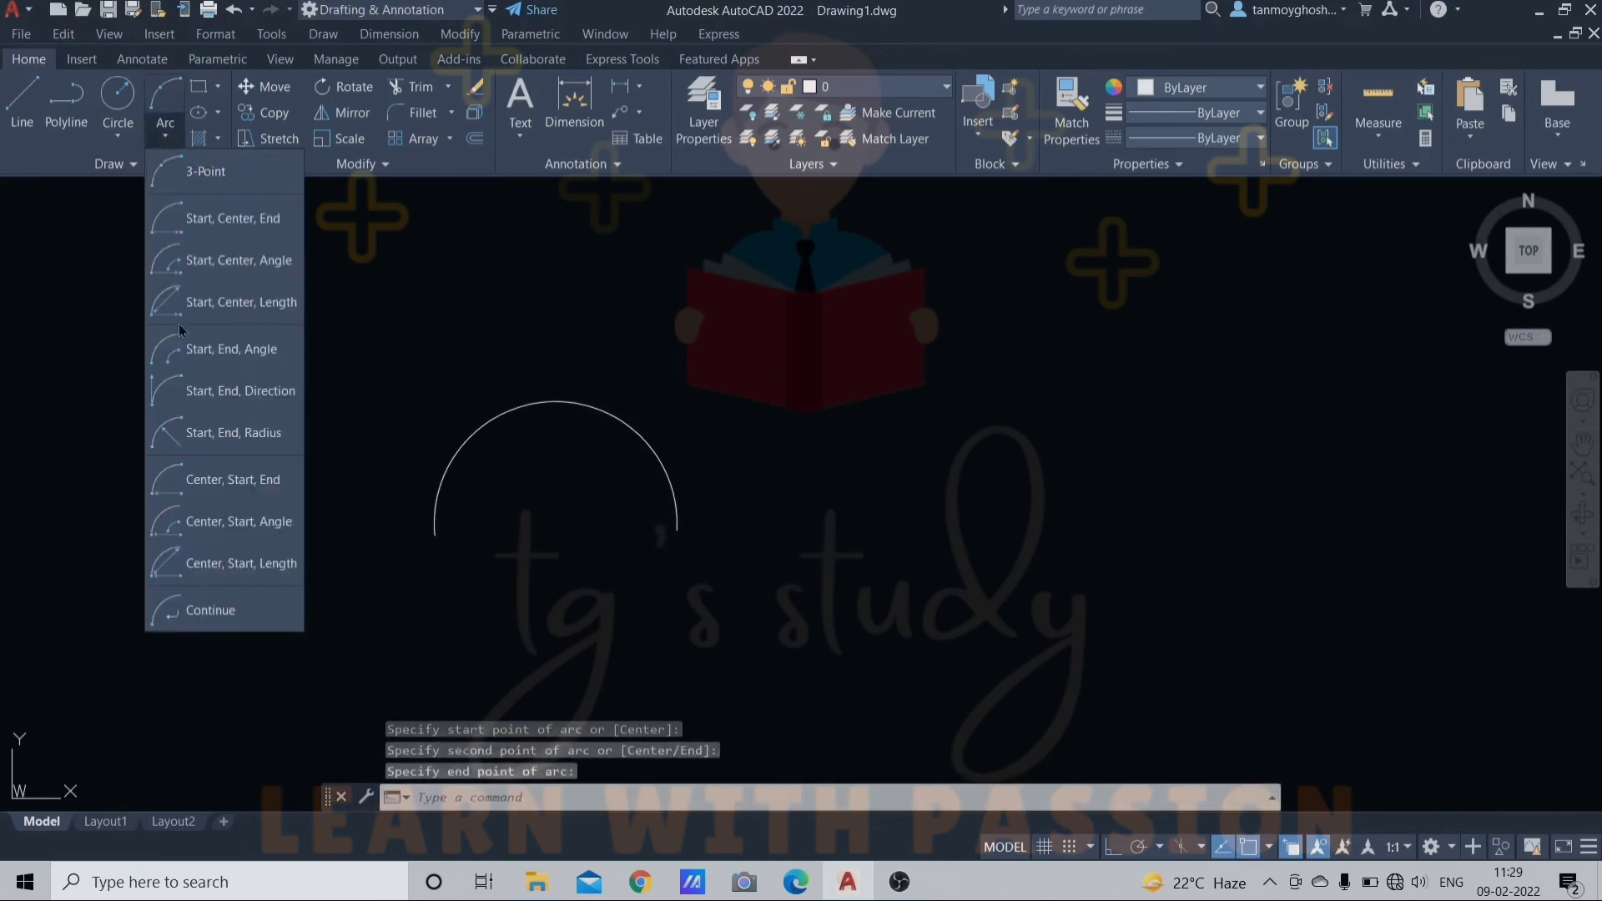
pyautogui.click(208, 610)
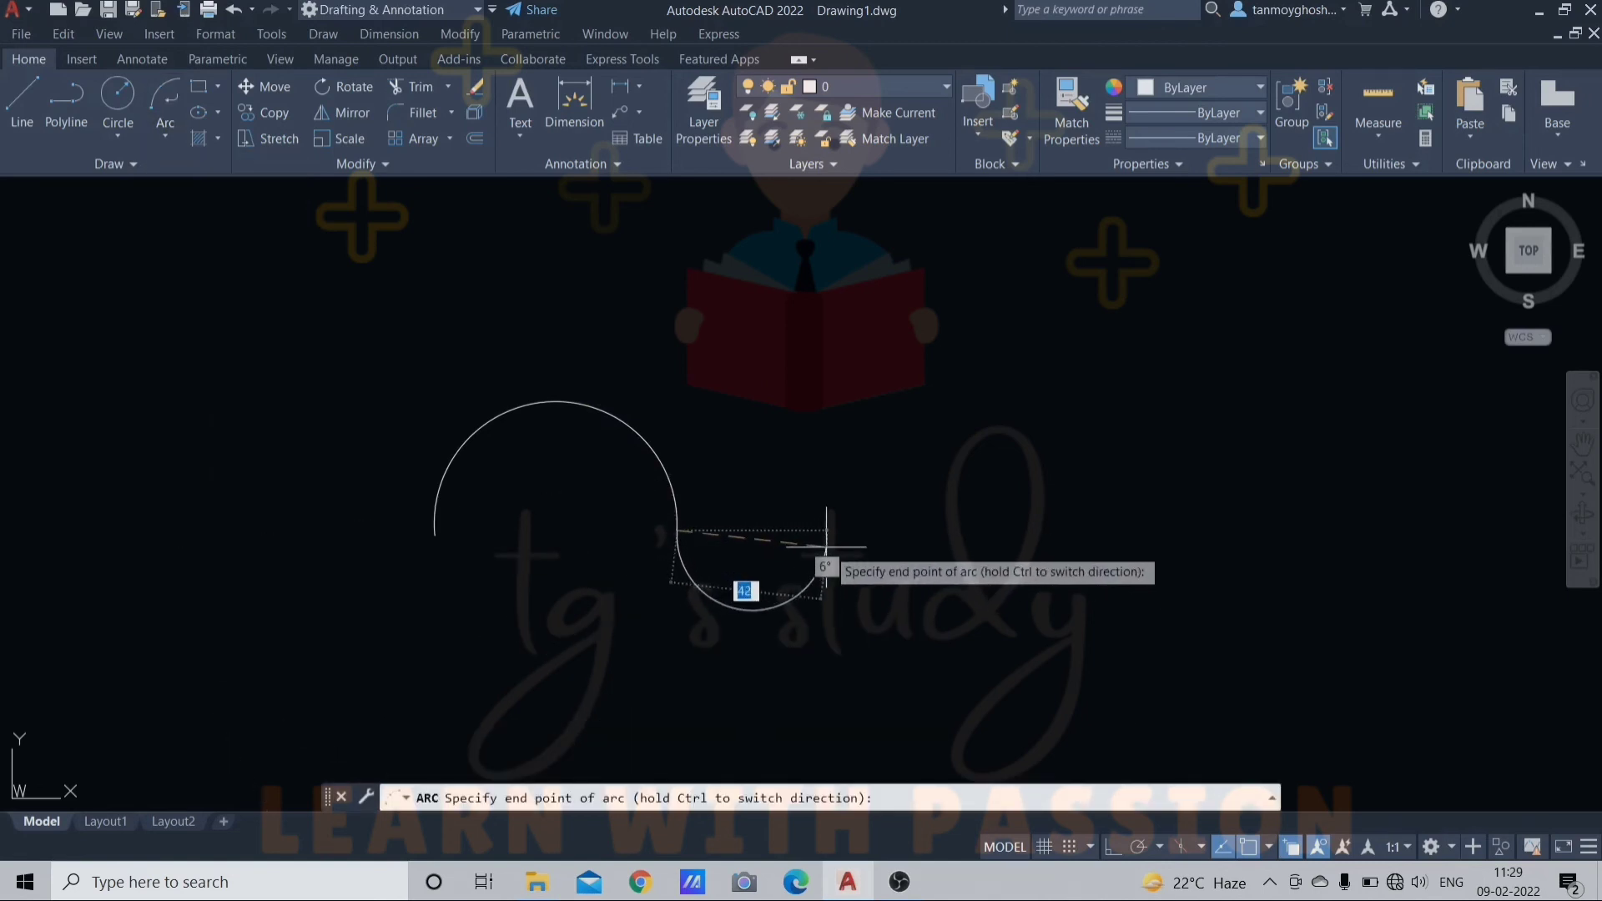
pyautogui.click(867, 509)
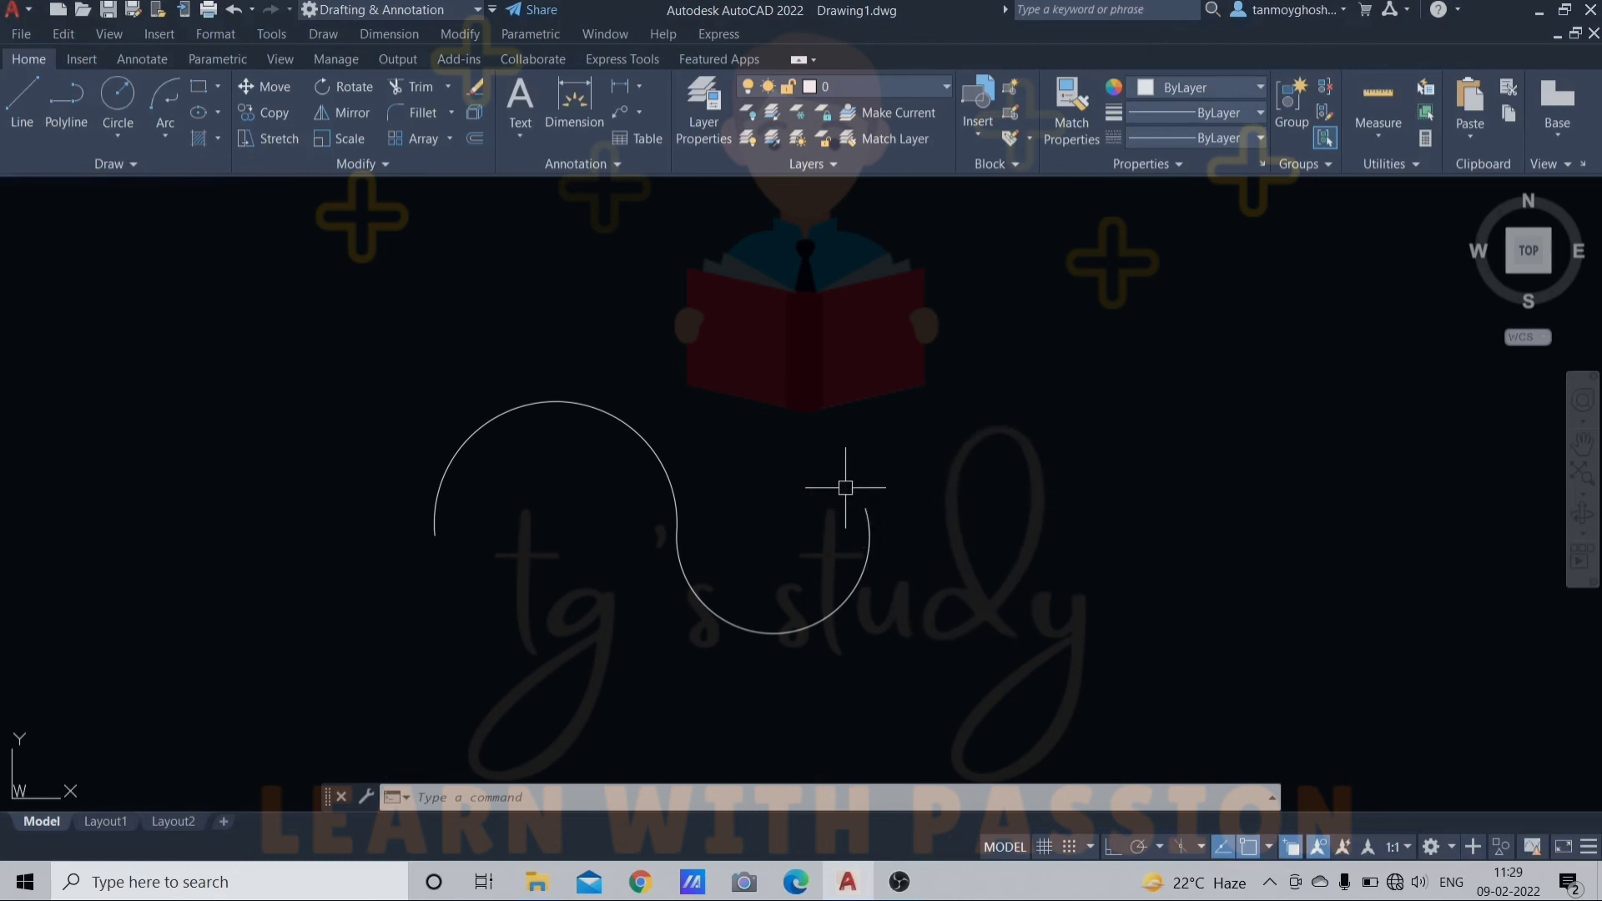
pyautogui.click(165, 136)
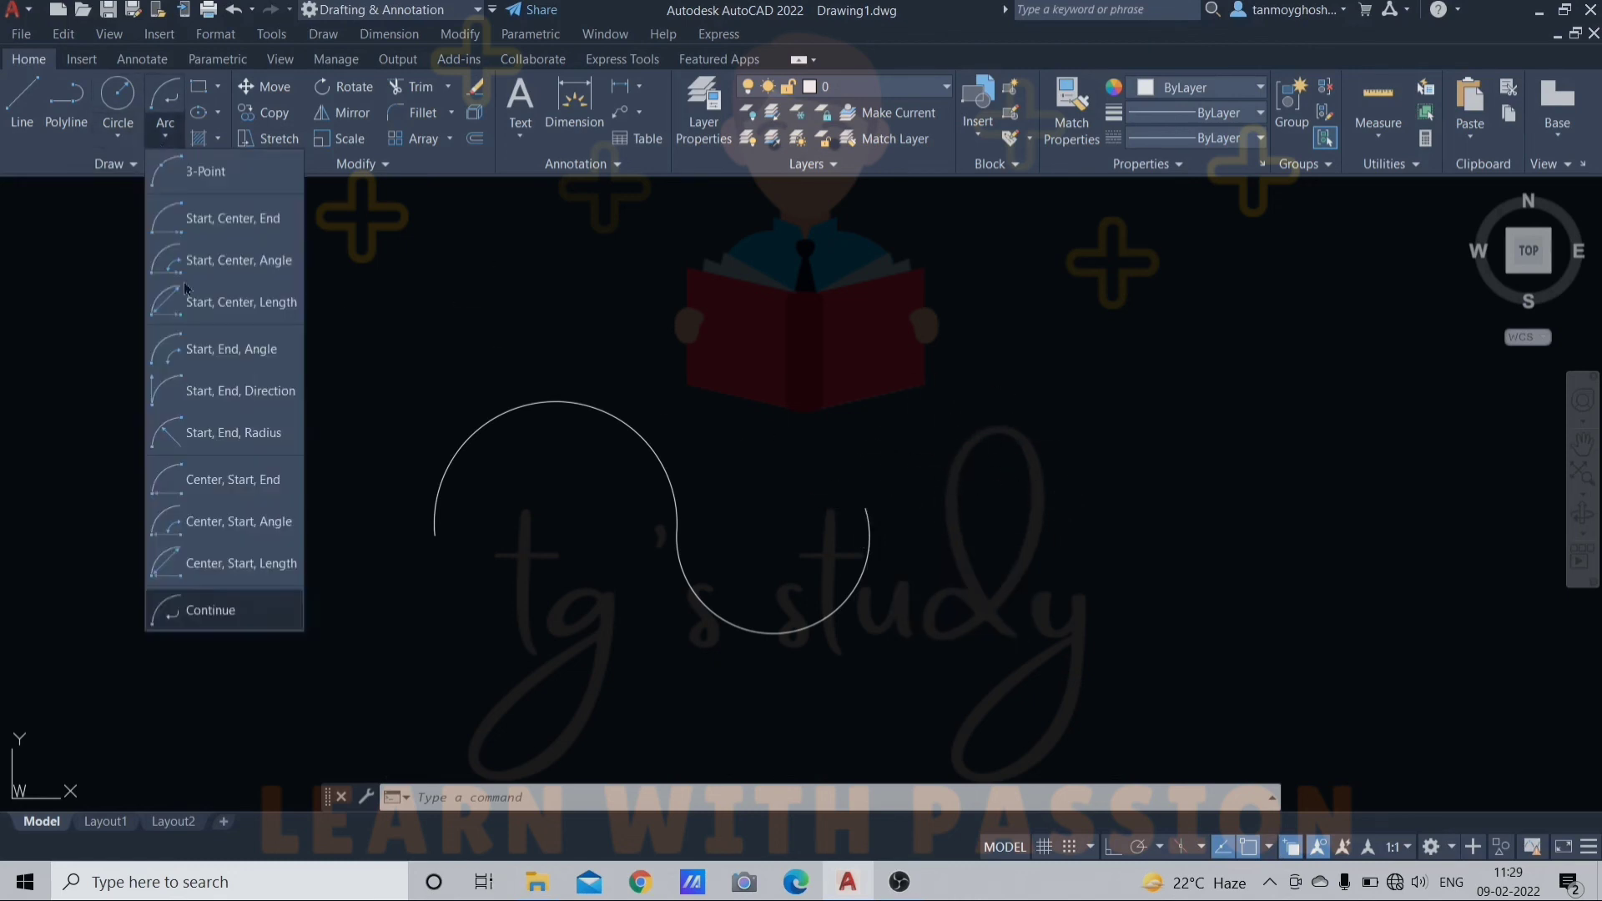
pyautogui.click(200, 610)
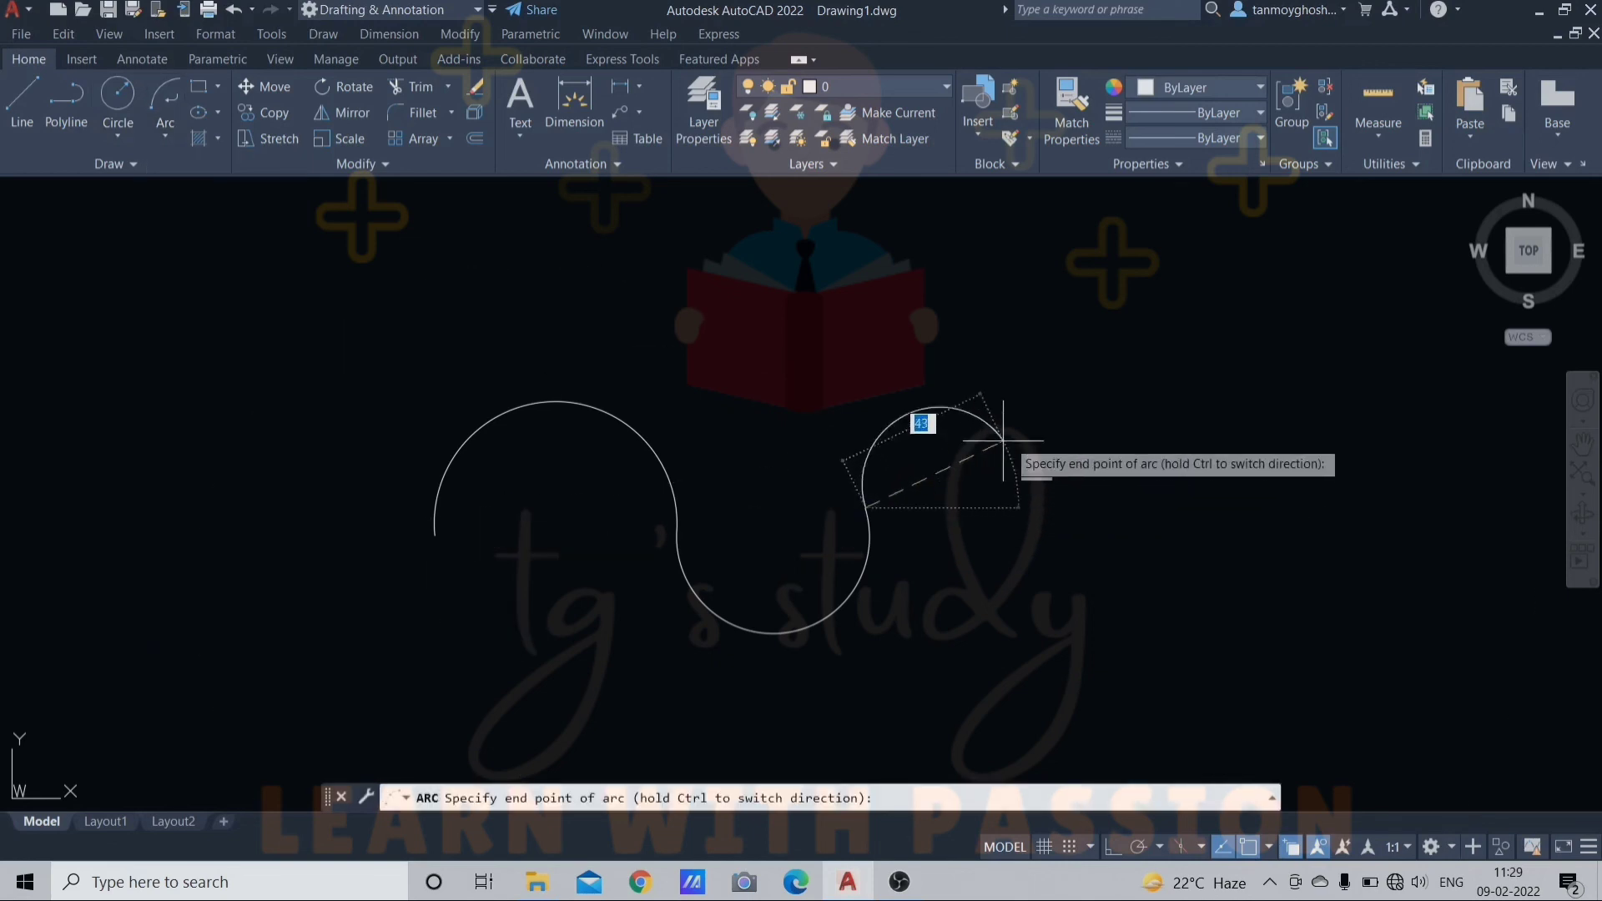
pyautogui.click(1082, 518)
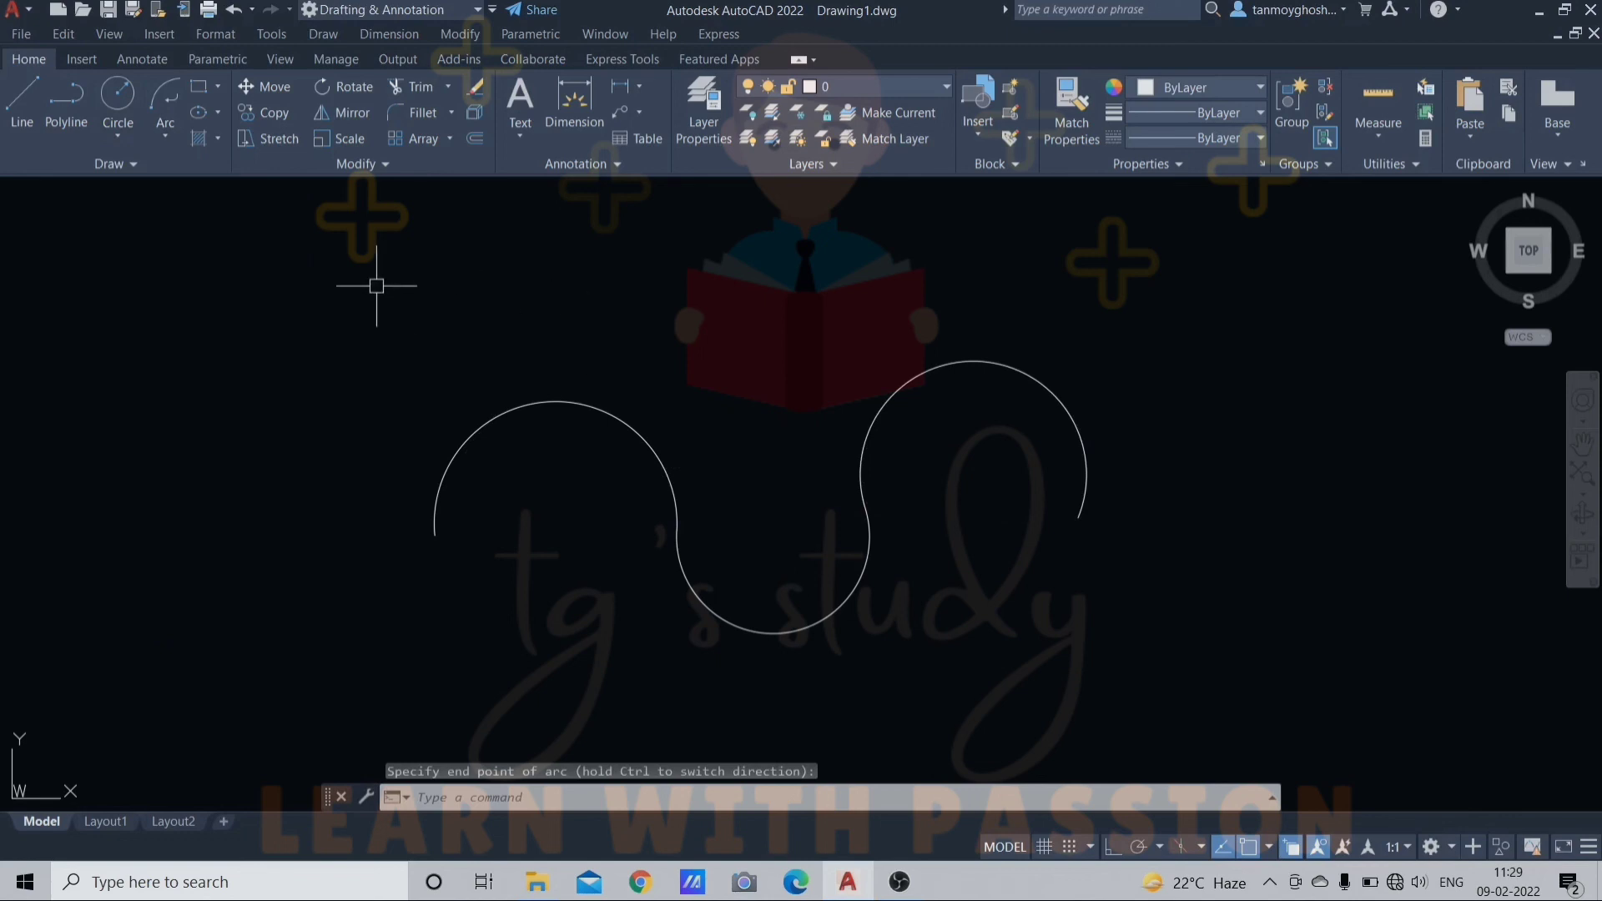
# Draw a separate upward-curving 3-Point arc above and to the left of the tangent arc chain
pyautogui.press('Return')
pyautogui.click(253, 361)
pyautogui.click(380, 243)
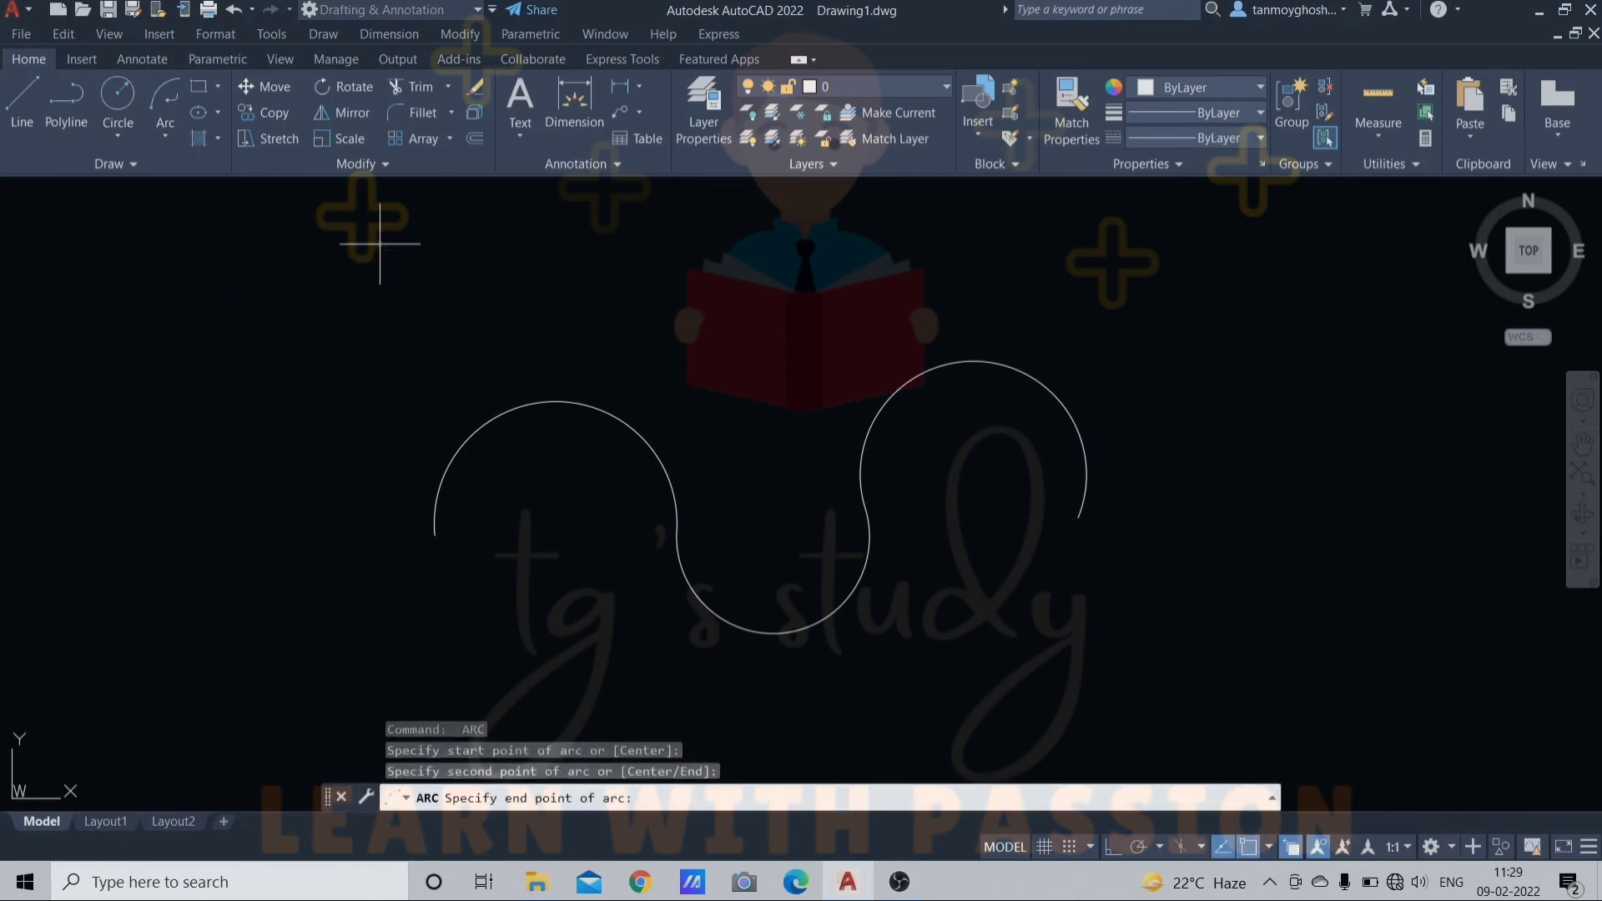
pyautogui.click(523, 354)
pyautogui.press('Escape')
pyautogui.press('Escape')
pyautogui.press('Escape')
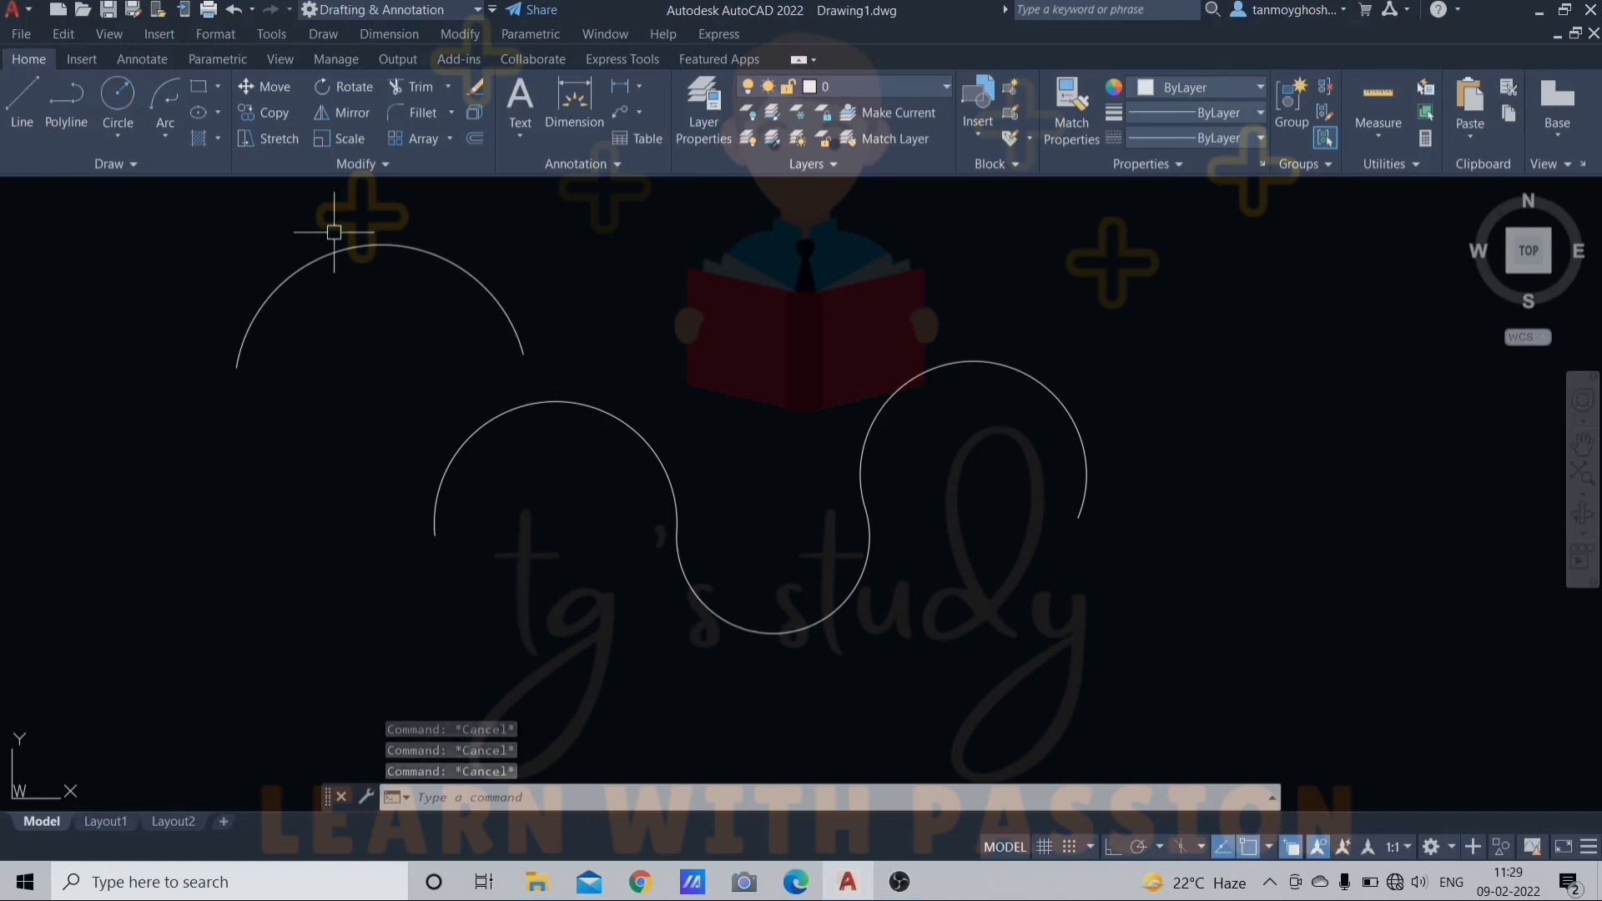
# Erase all four arcs, including the tangent chain and the separate arc, to clear the drawing area
pyautogui.click(165, 133)
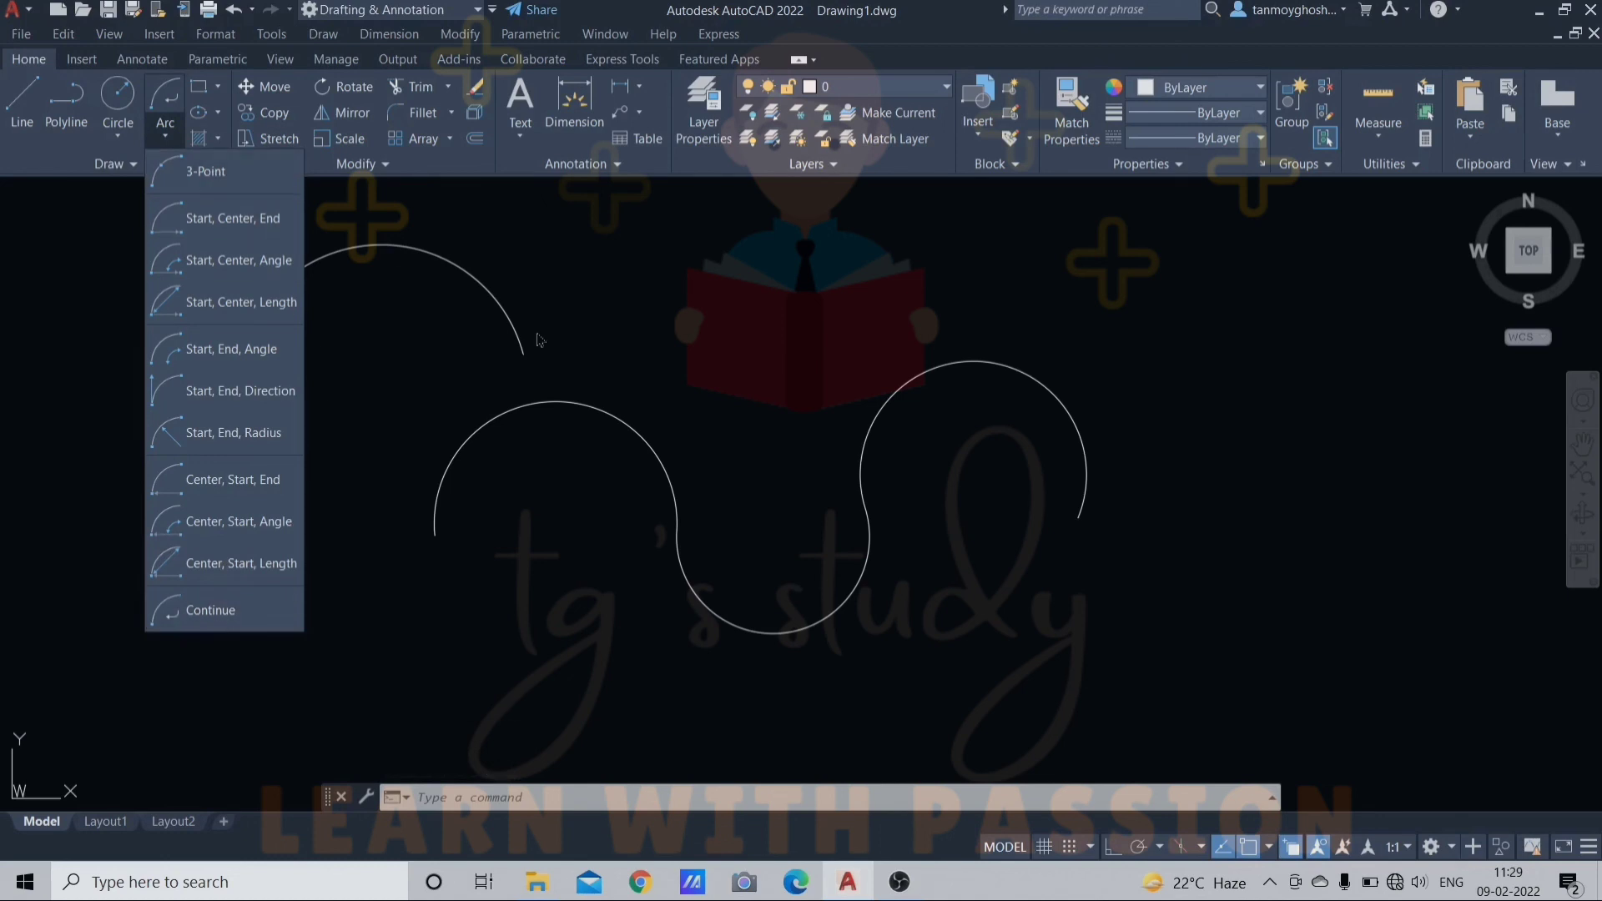
pyautogui.press('Escape')
pyautogui.click(1177, 283)
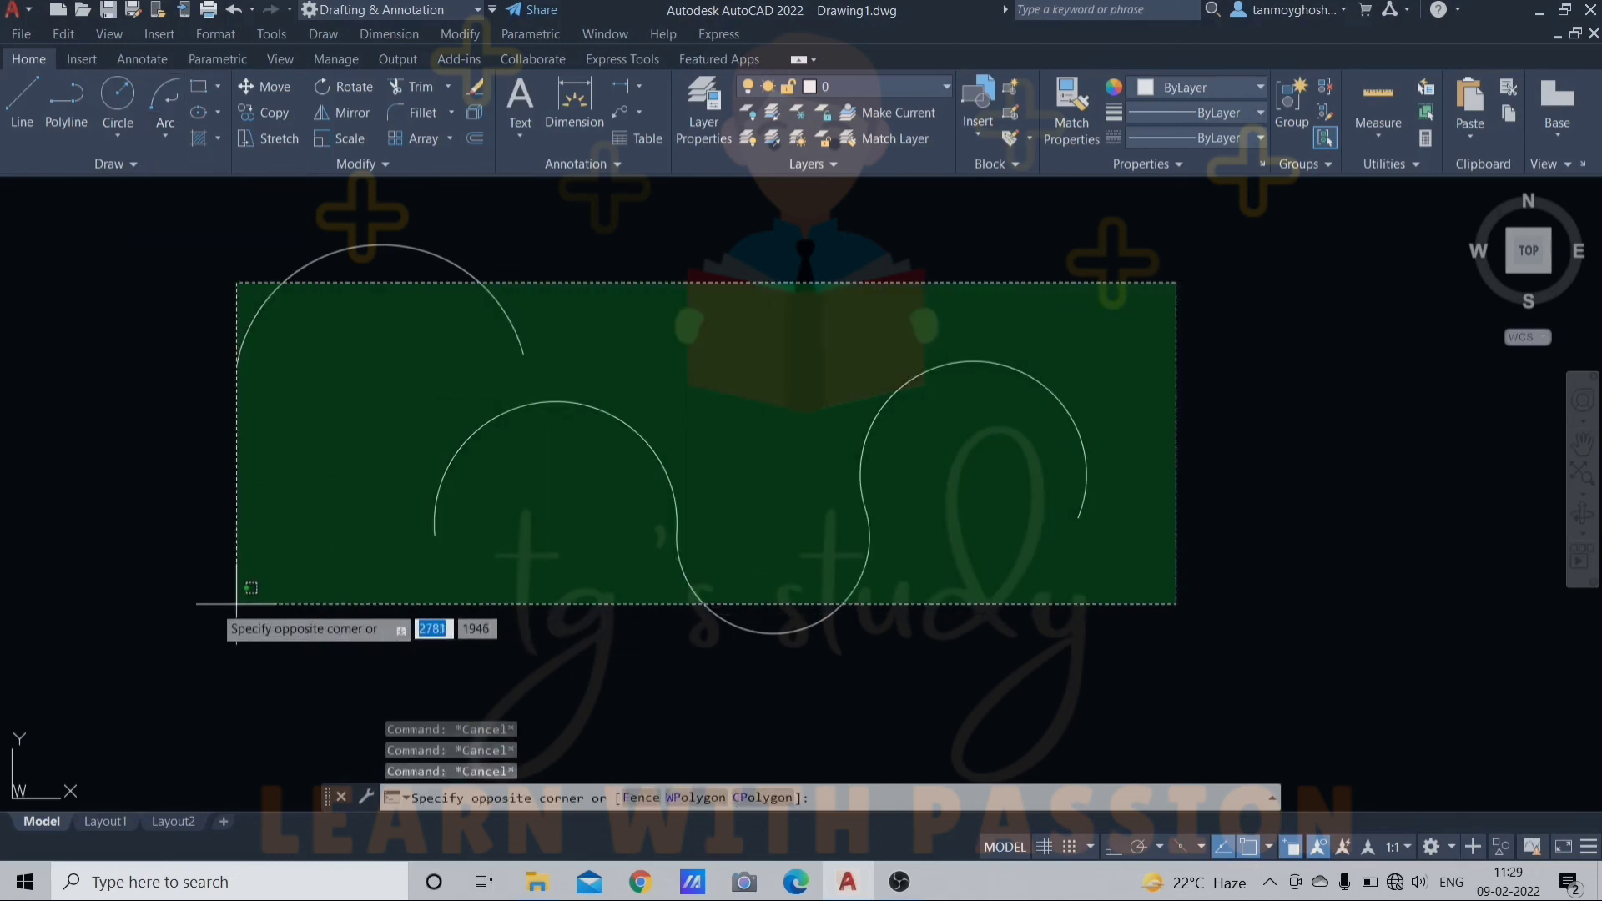
pyautogui.click(236, 603)
pyautogui.press('Delete')
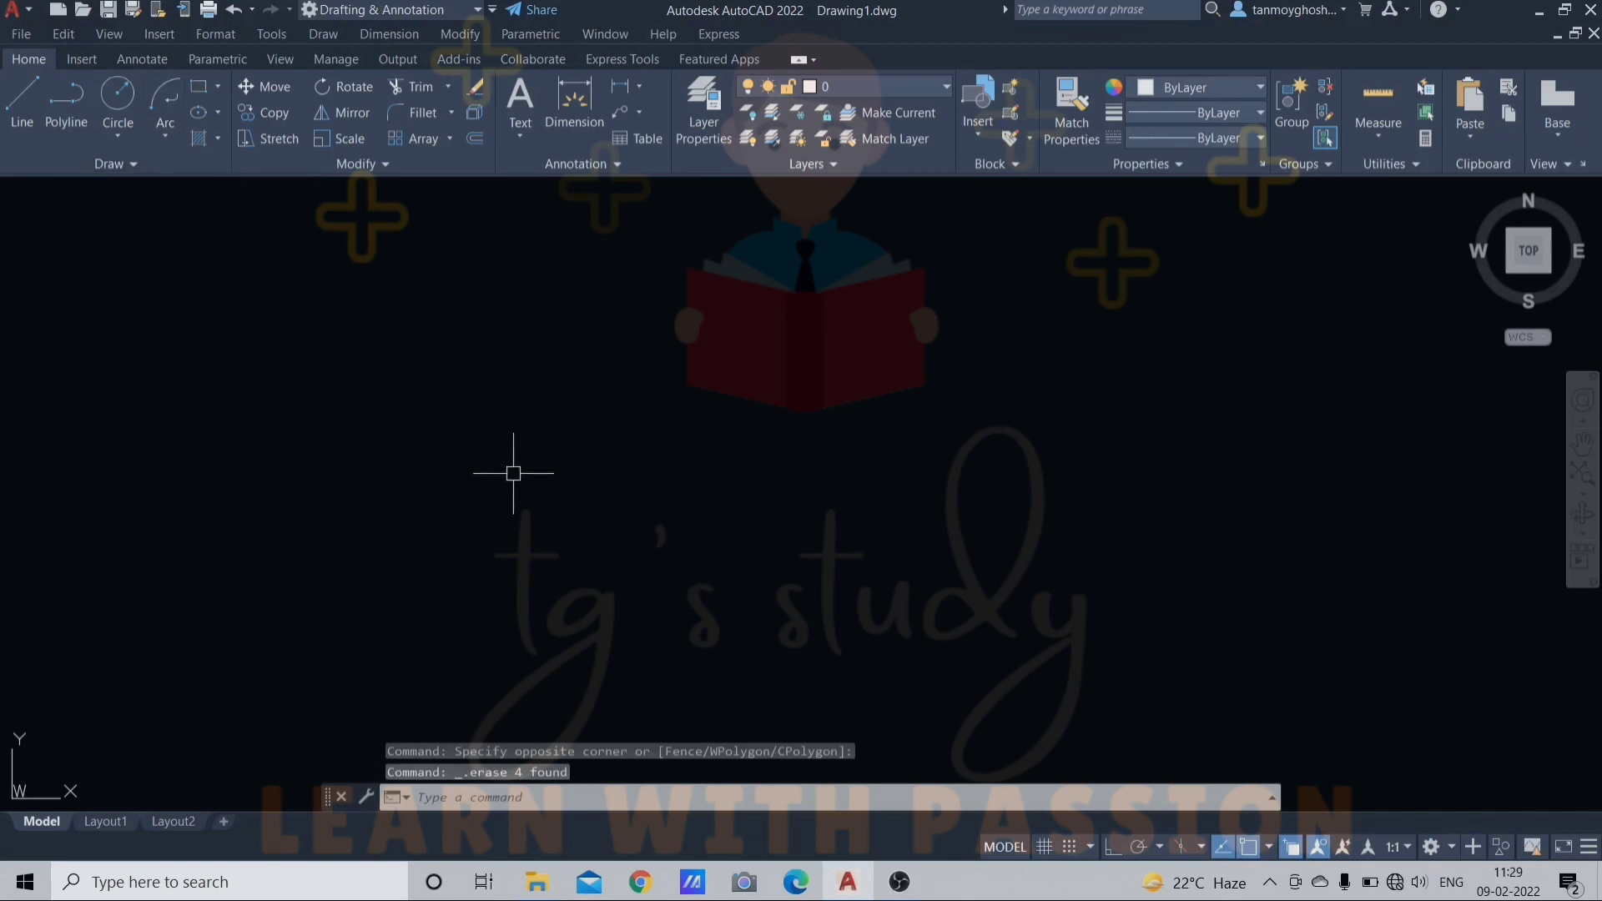
# Draw a large upward-curving 3-Point arc in the cleared drawing area, slightly left of its middle
pyautogui.press('Return')
pyautogui.click(471, 524)
pyautogui.click(587, 373)
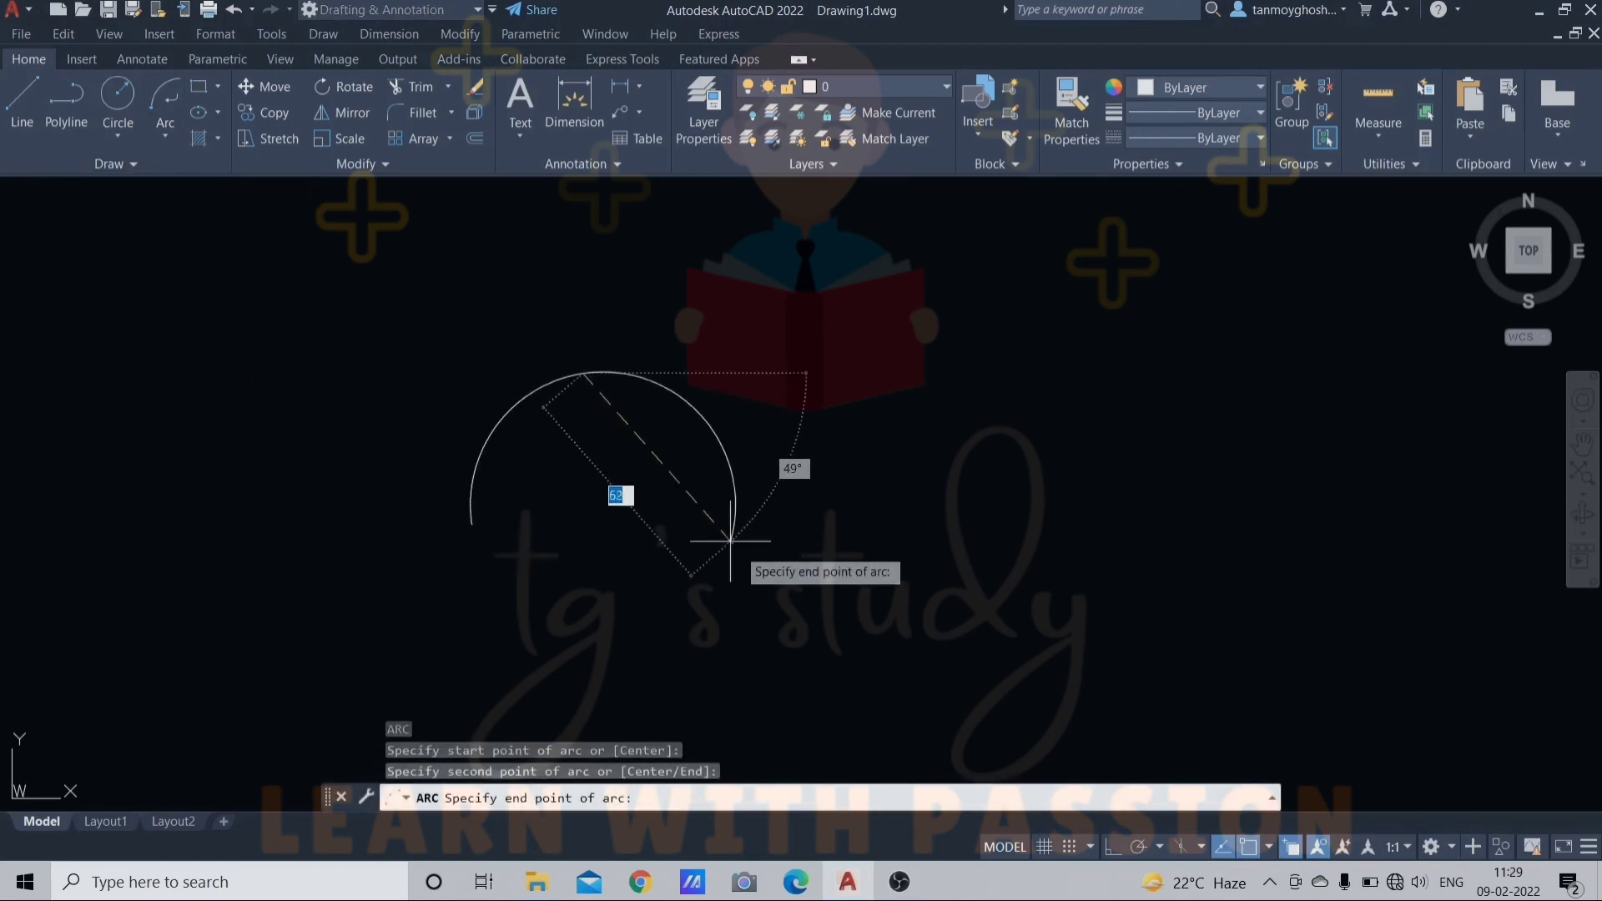
pyautogui.click(745, 555)
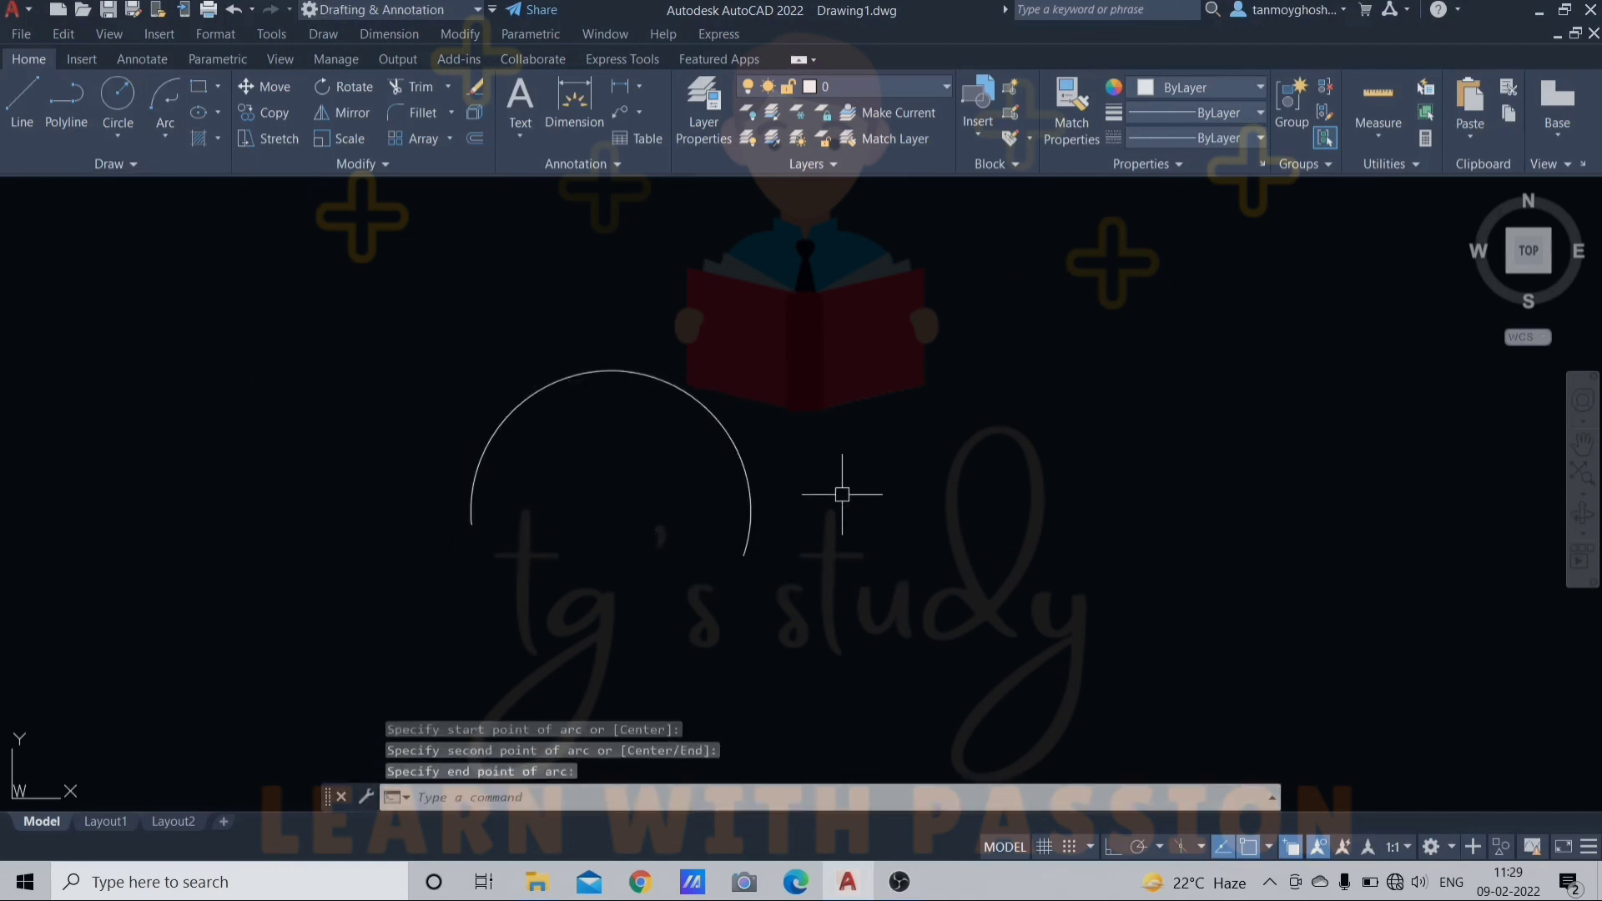
# Draw a smaller upward-curving 3-Point arc to the right of the large arc, leaving a gap between them
pyautogui.press('Return')
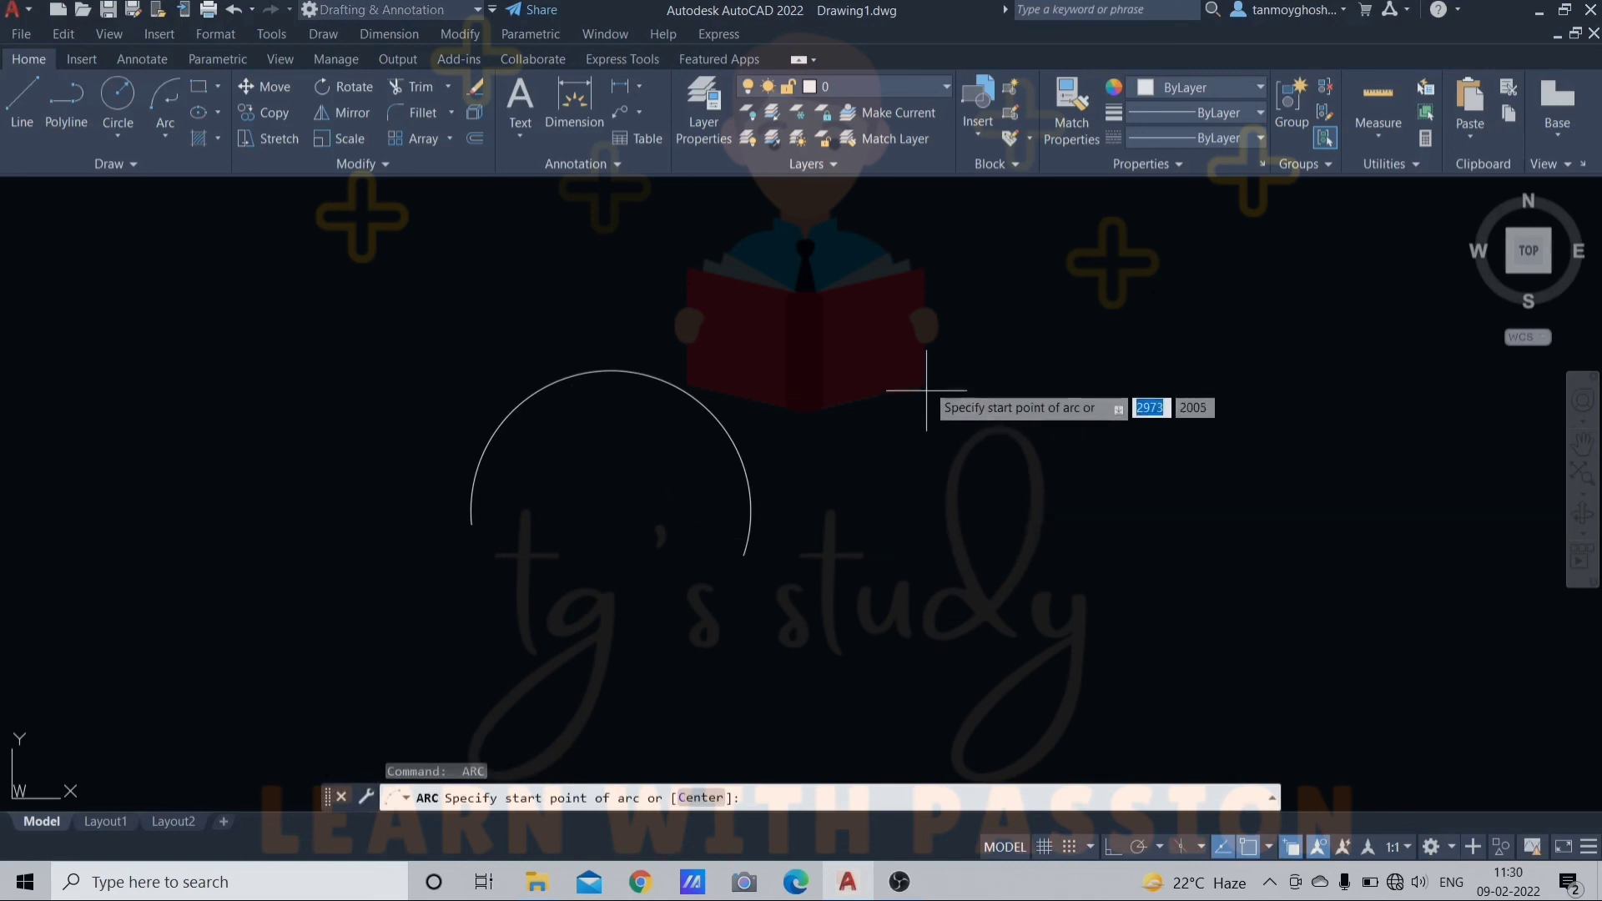
pyautogui.click(885, 485)
pyautogui.click(974, 355)
pyautogui.click(1072, 452)
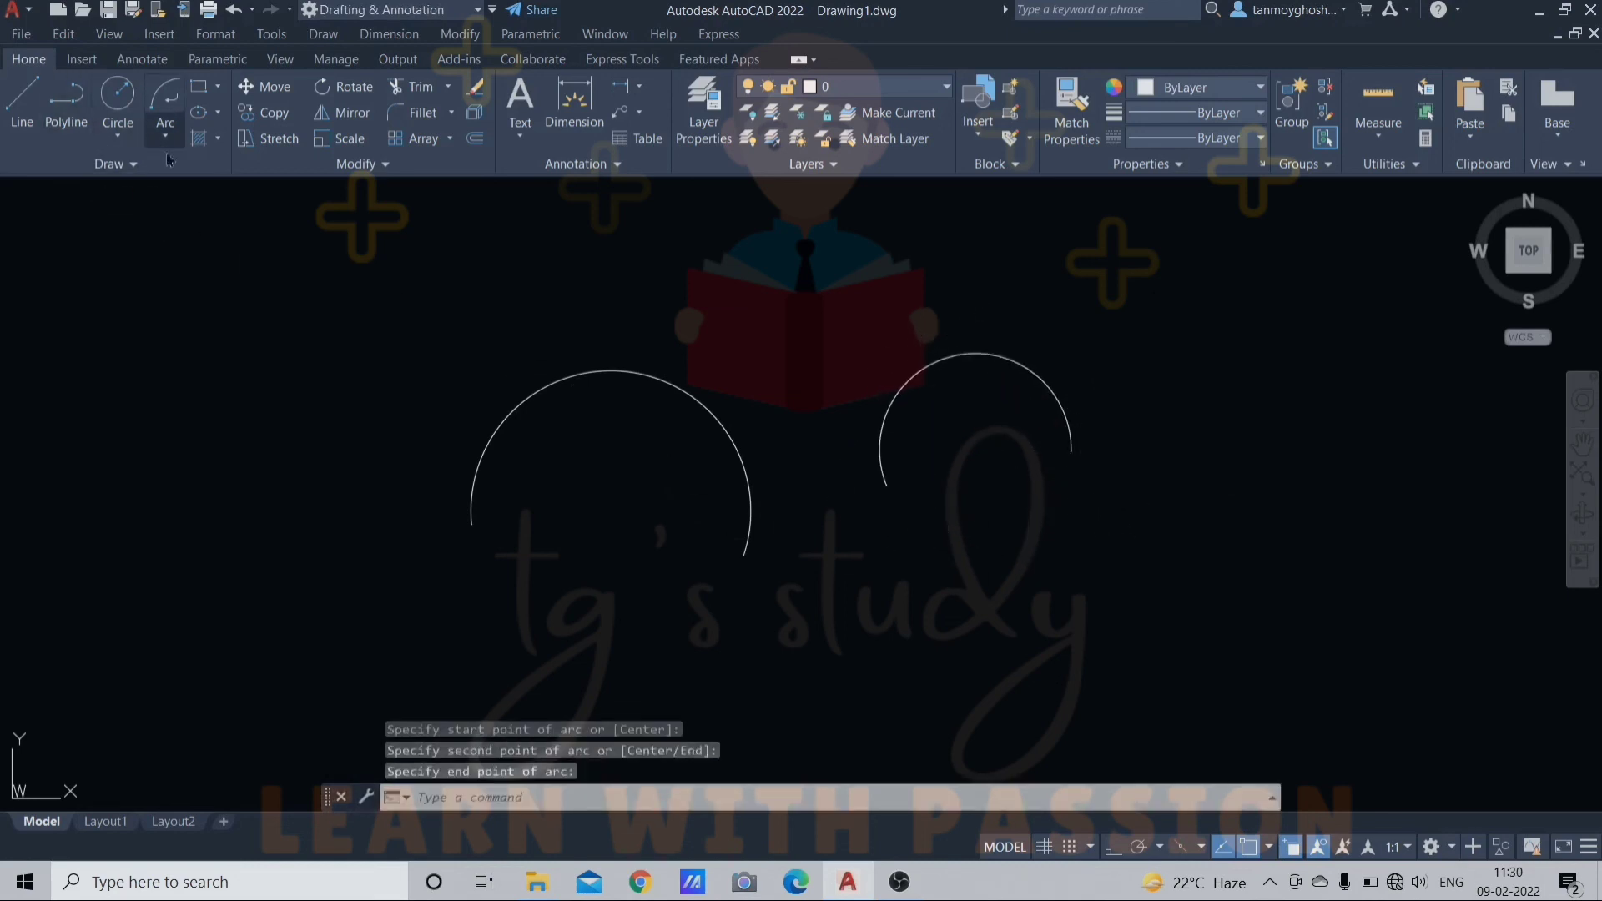
pyautogui.click(1080, 449)
pyautogui.click(1082, 451)
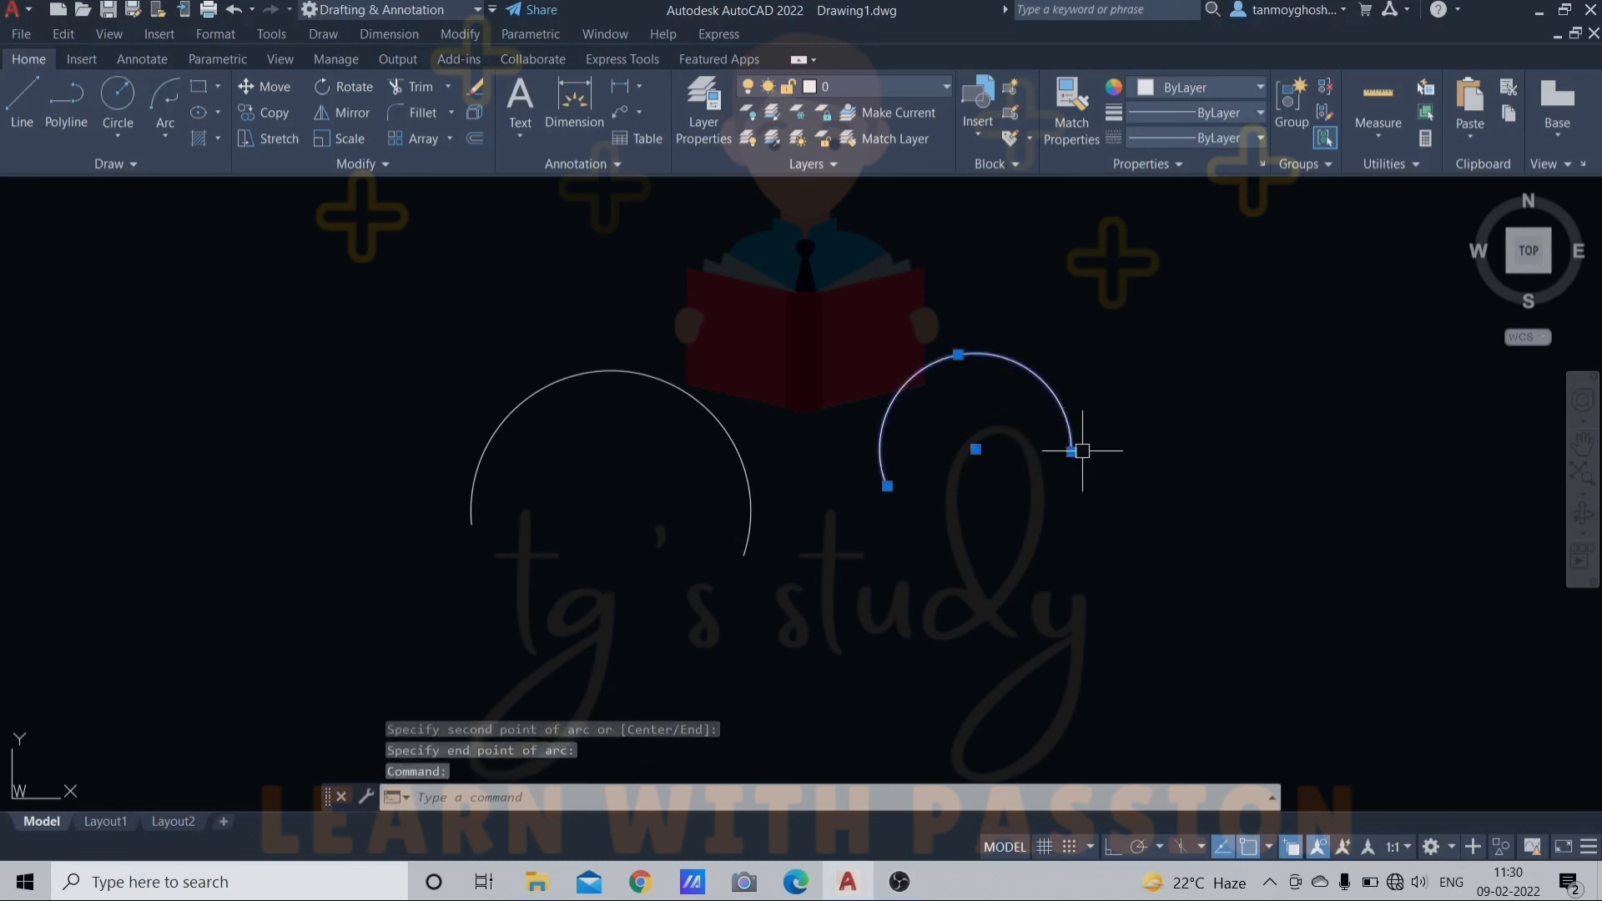
pyautogui.press('Escape')
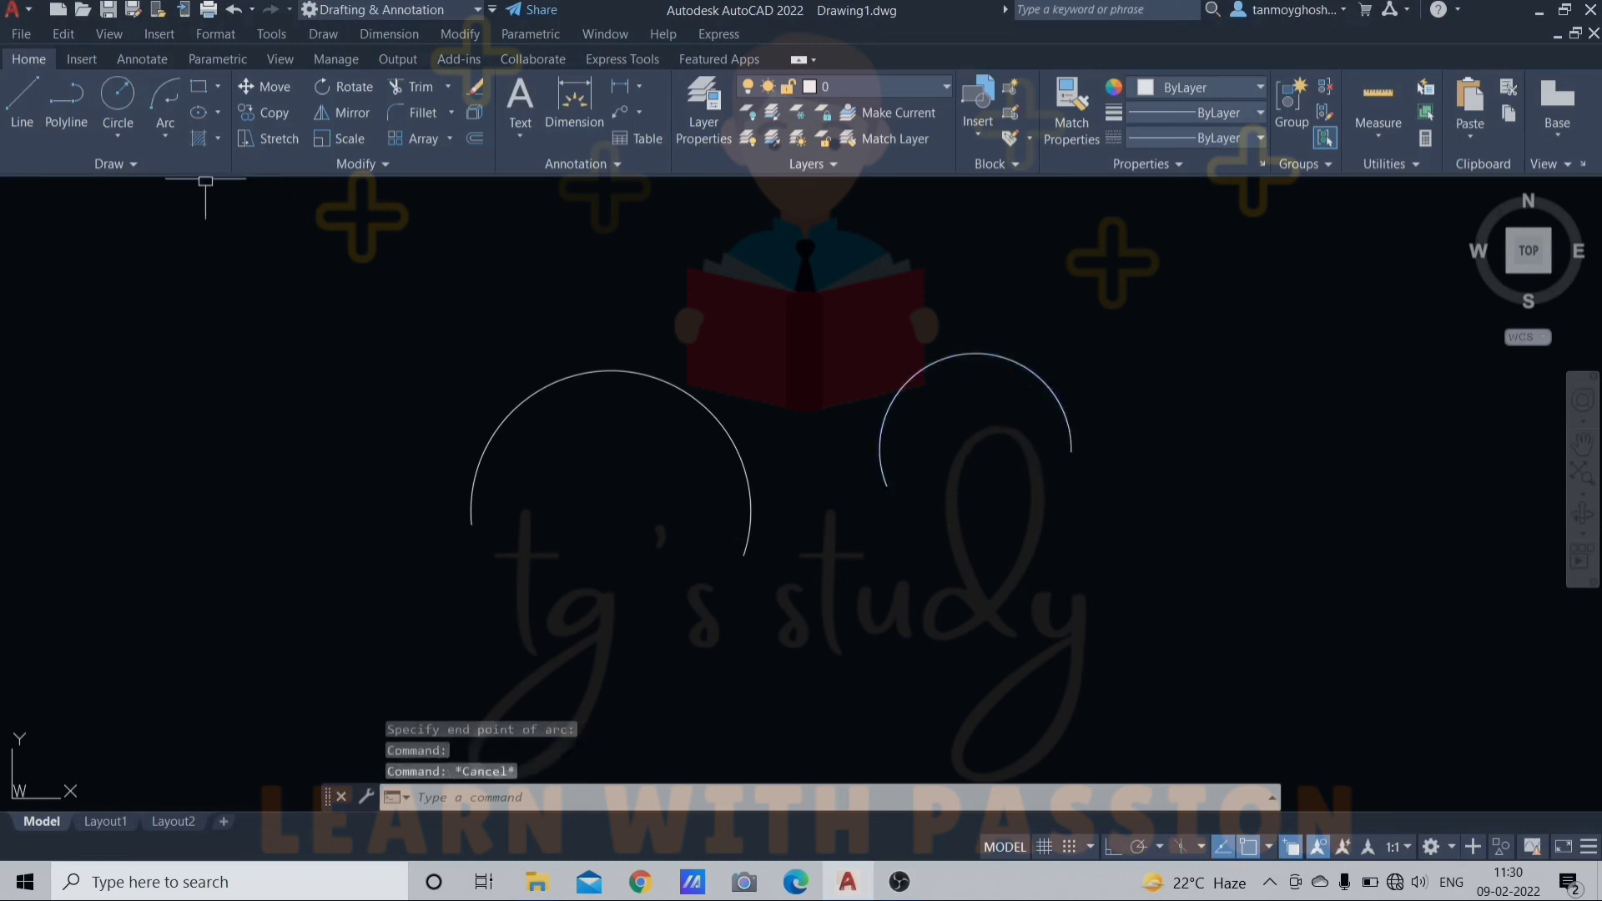
# Add a tangent arc with the Continue method from the smaller arc's right end, curving downward and ending level with its start
pyautogui.click(156, 146)
pyautogui.click(237, 610)
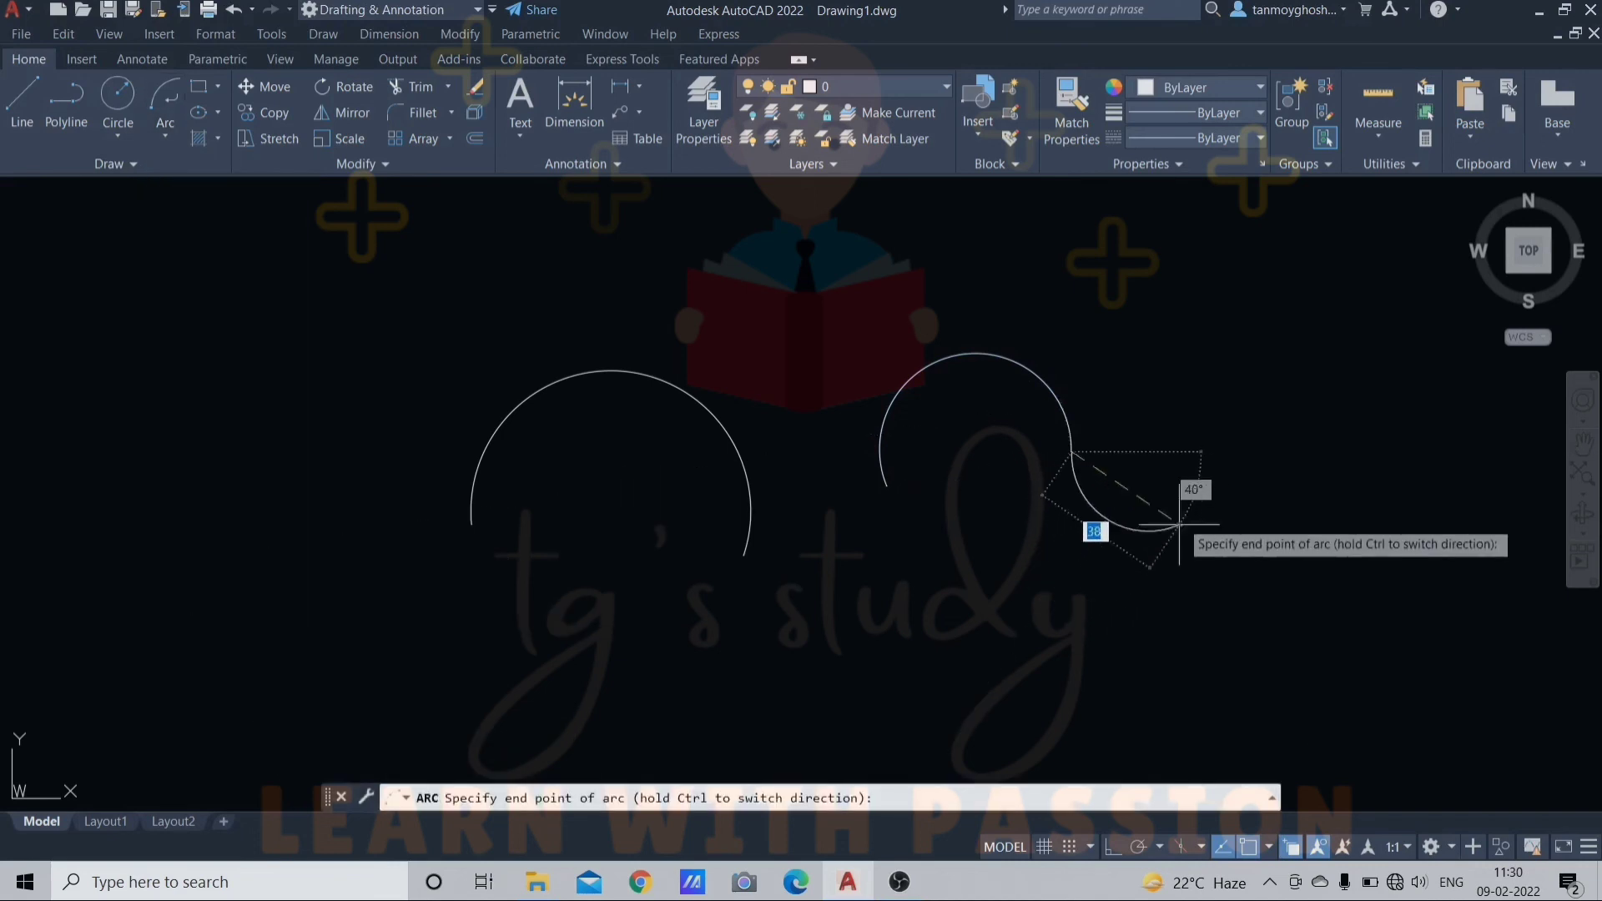
pyautogui.click(1260, 455)
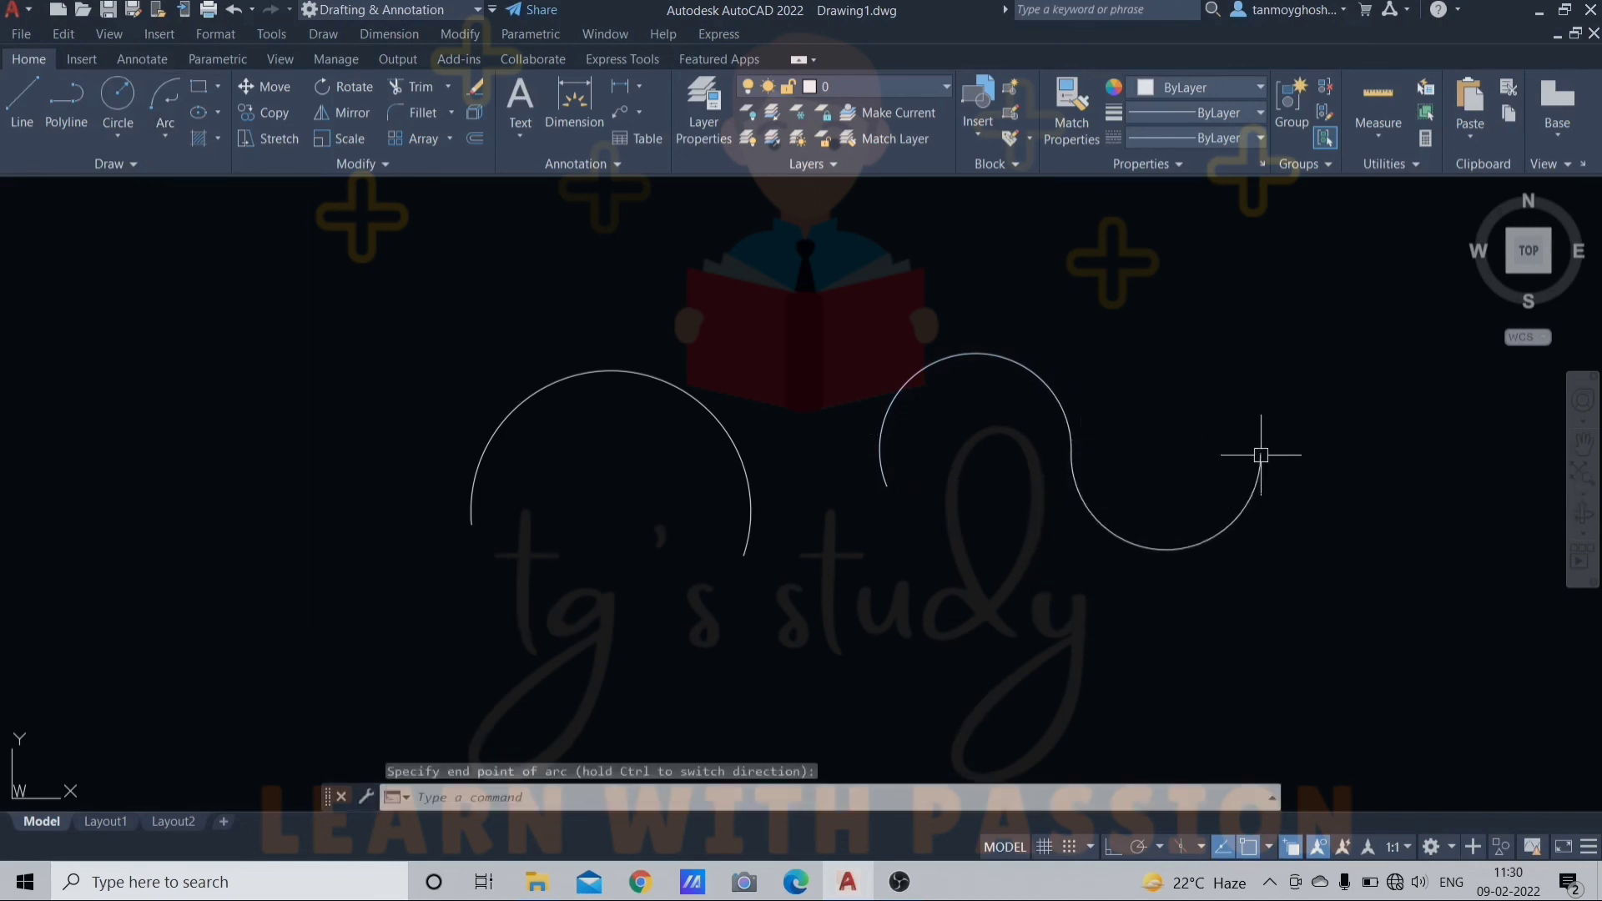
pyautogui.click(165, 138)
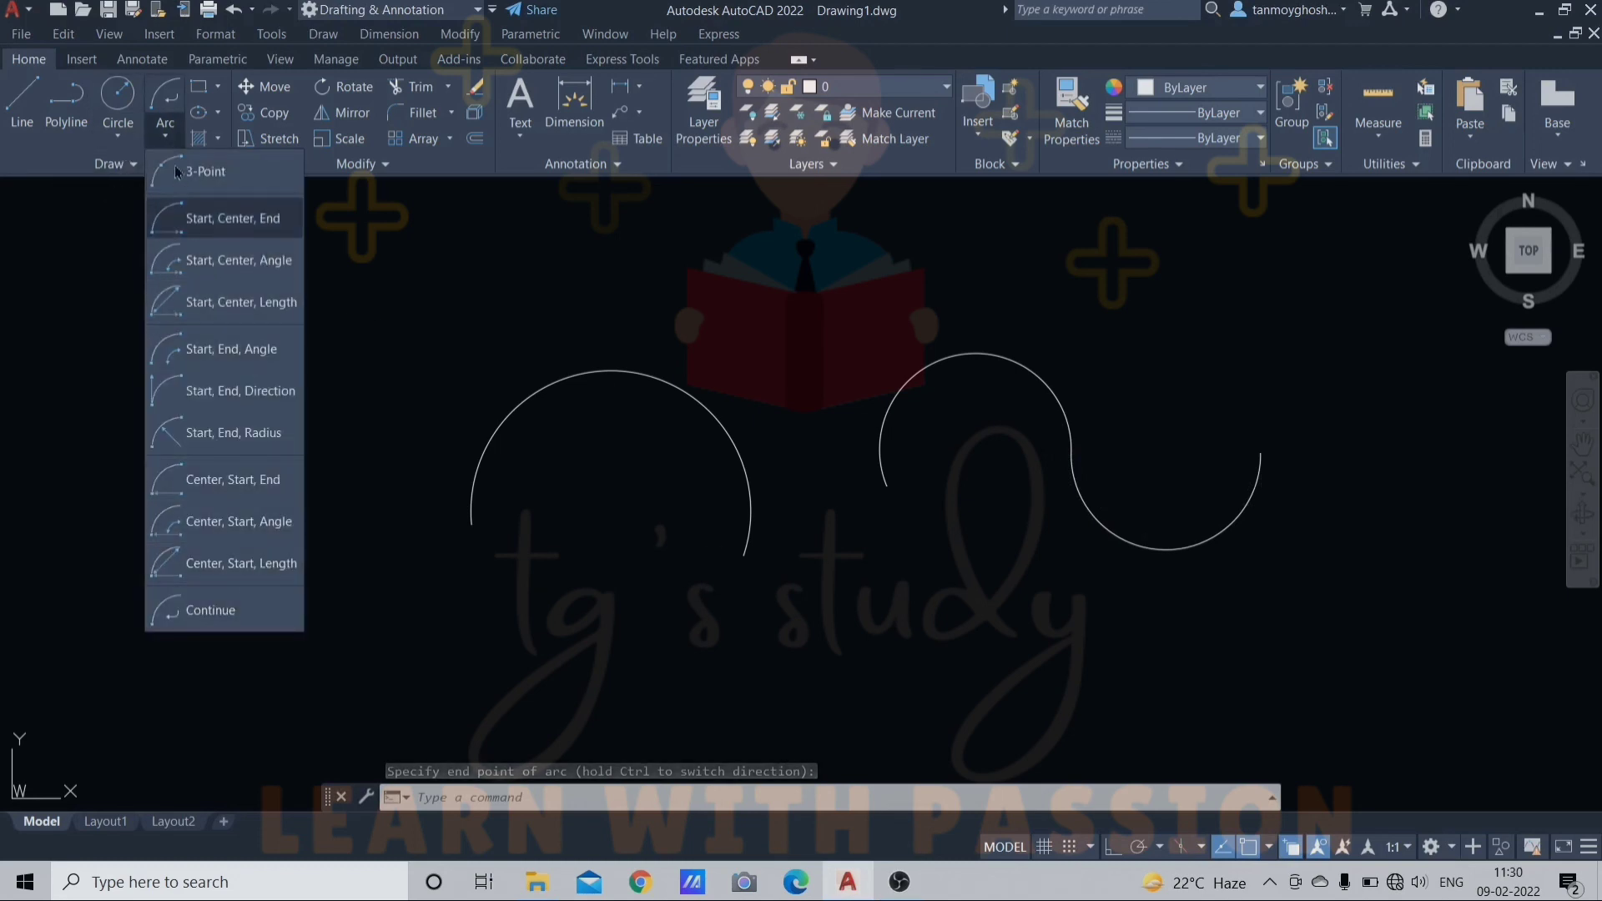